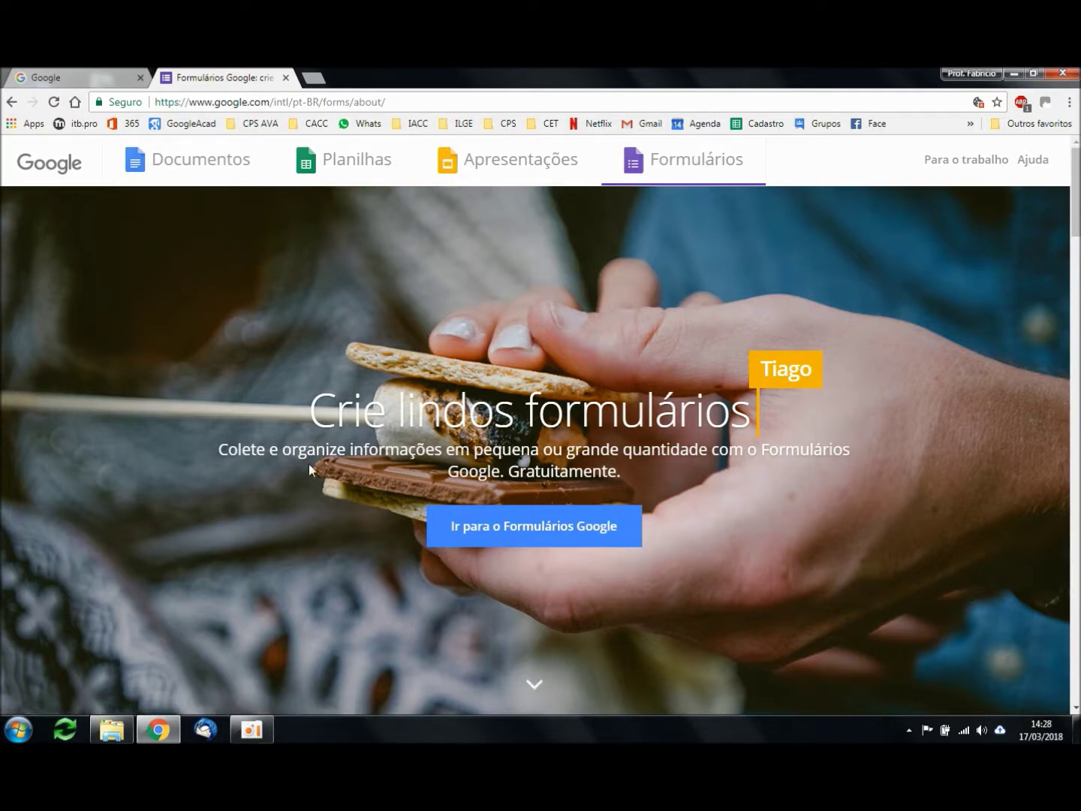
# Step: Scroll through the page and dismiss the Windows colour-scheme prompt
pyautogui.scroll(-1, 306, 459)
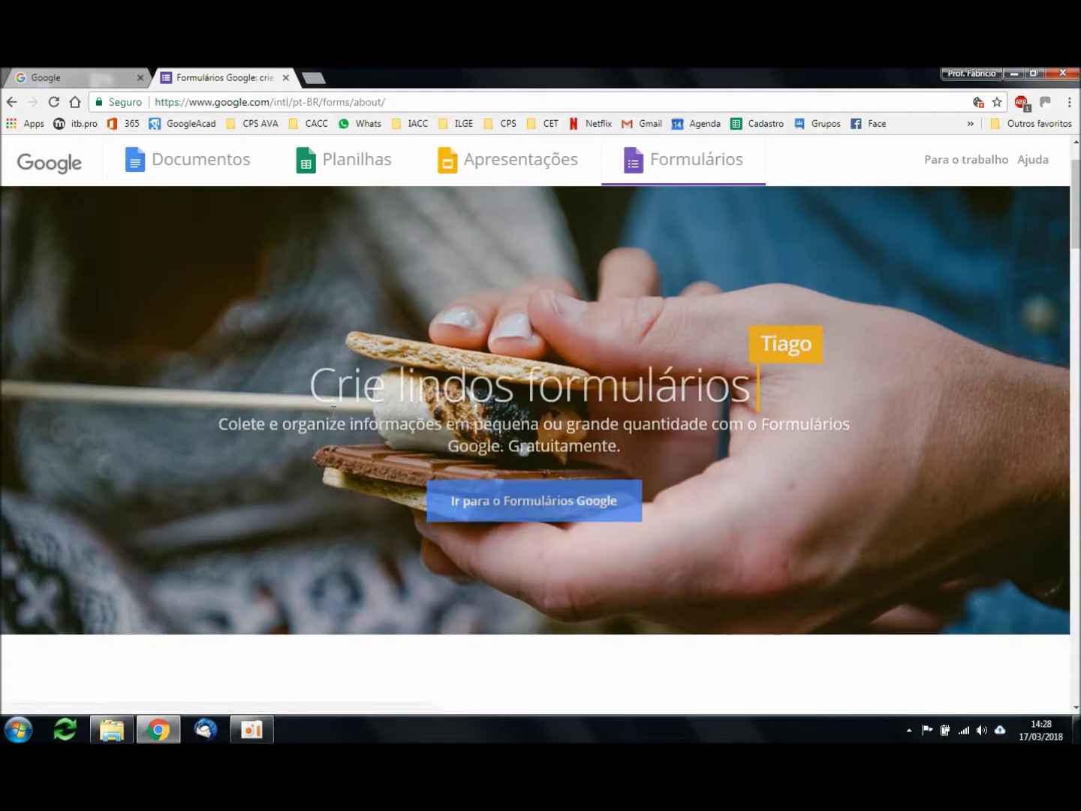
pyautogui.scroll(-2, 334, 382)
pyautogui.scroll(-4, 335, 382)
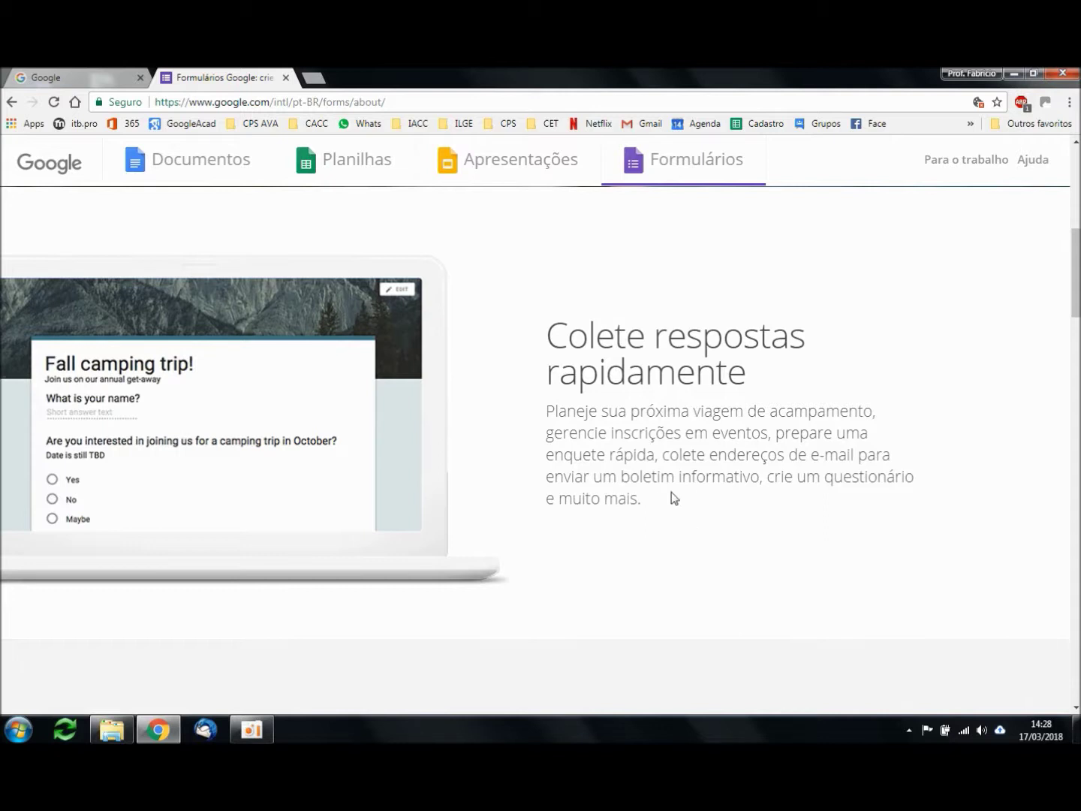
pyautogui.scroll(-6, 642, 471)
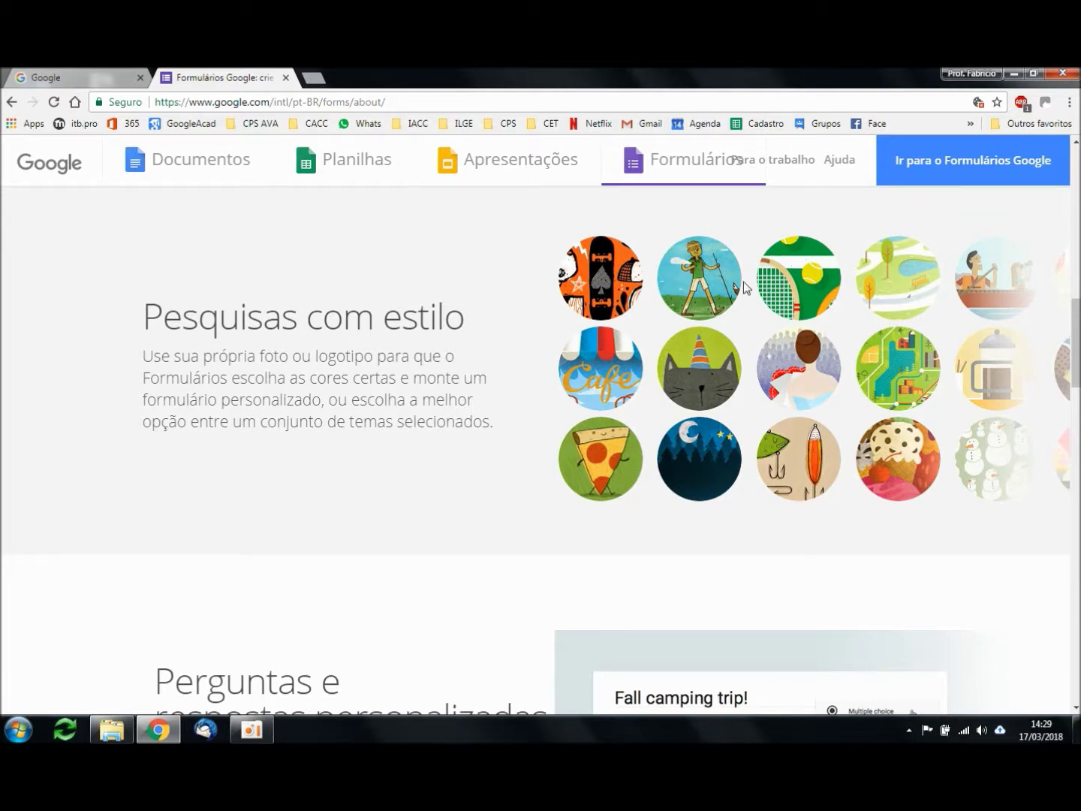
pyautogui.scroll(-5, 516, 450)
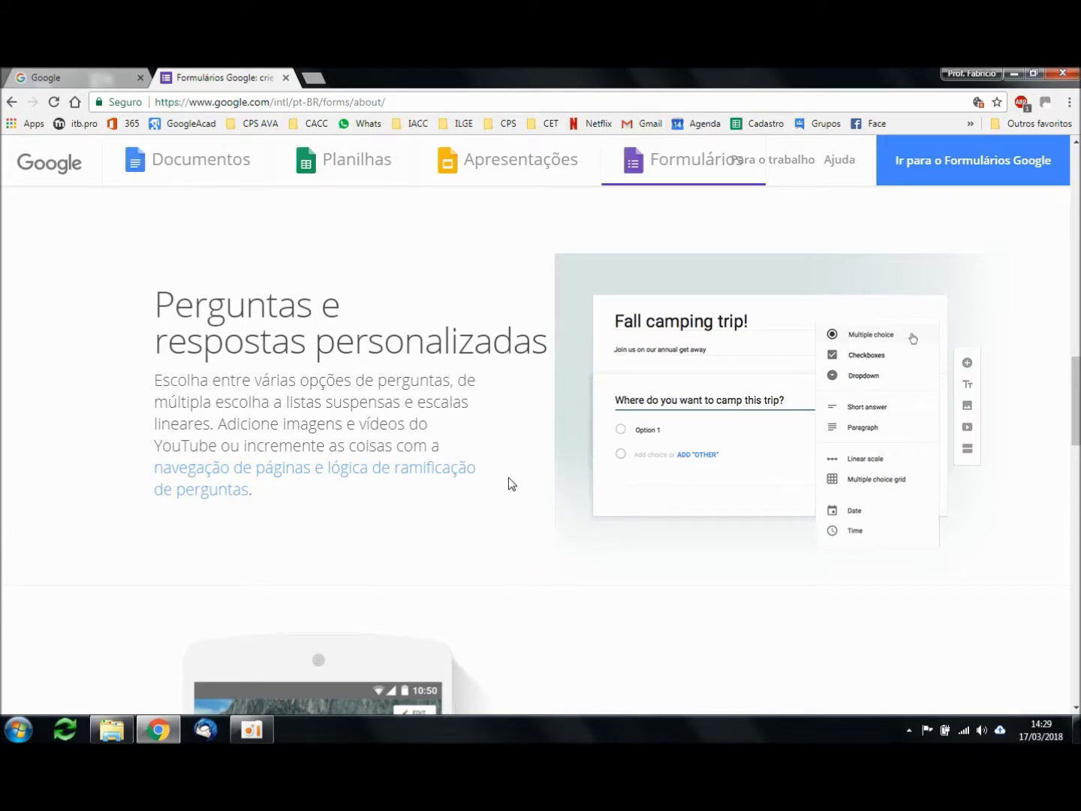
pyautogui.scroll(-5, 511, 421)
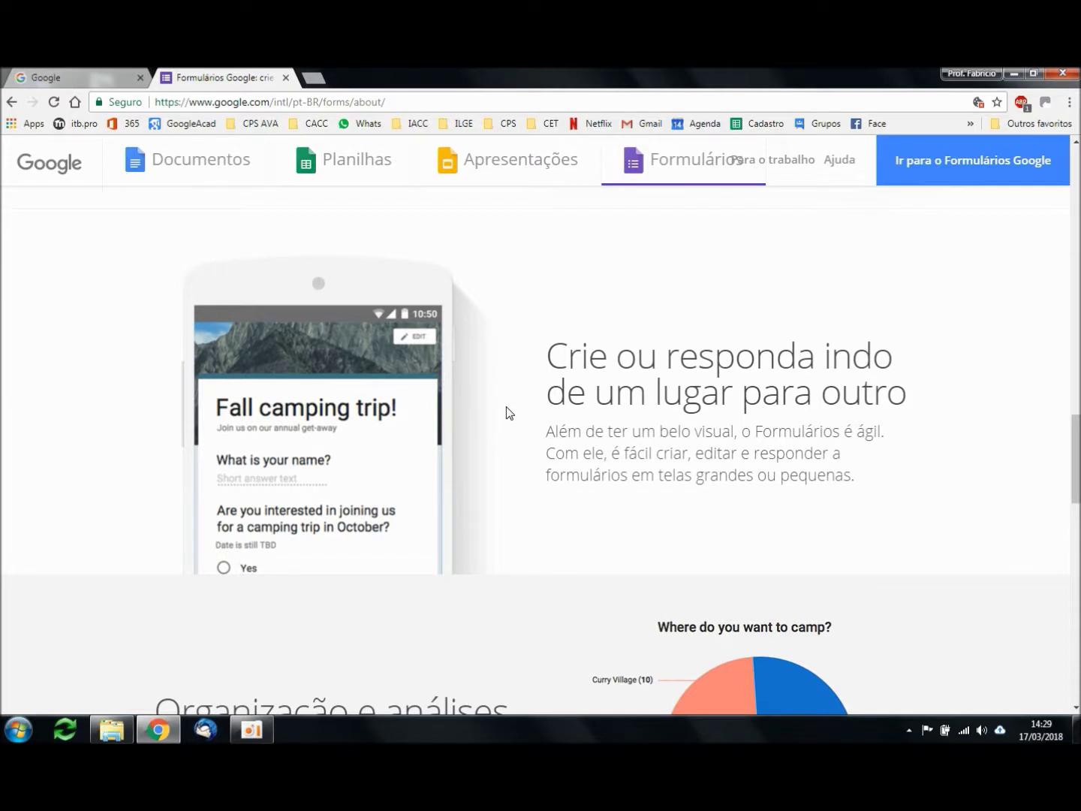
pyautogui.scroll(-4, 509, 420)
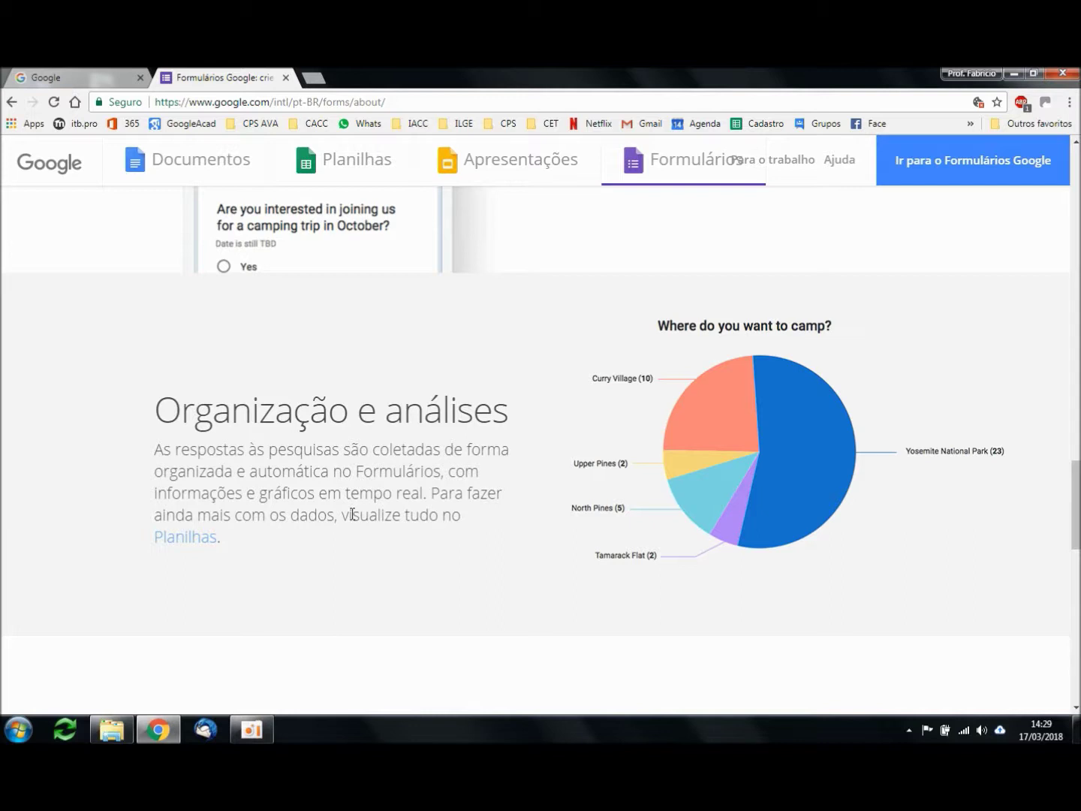
pyautogui.scroll(-4, 352, 514)
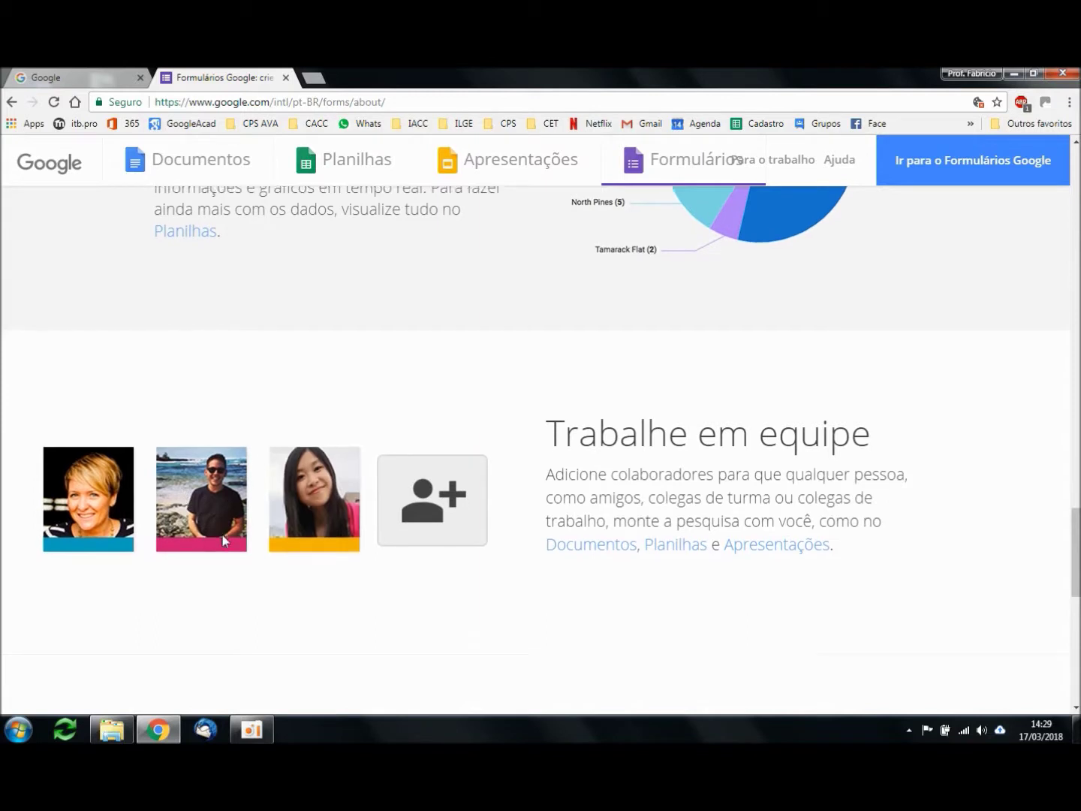
pyautogui.scroll(-1, 234, 530)
pyautogui.scroll(-1, 360, 496)
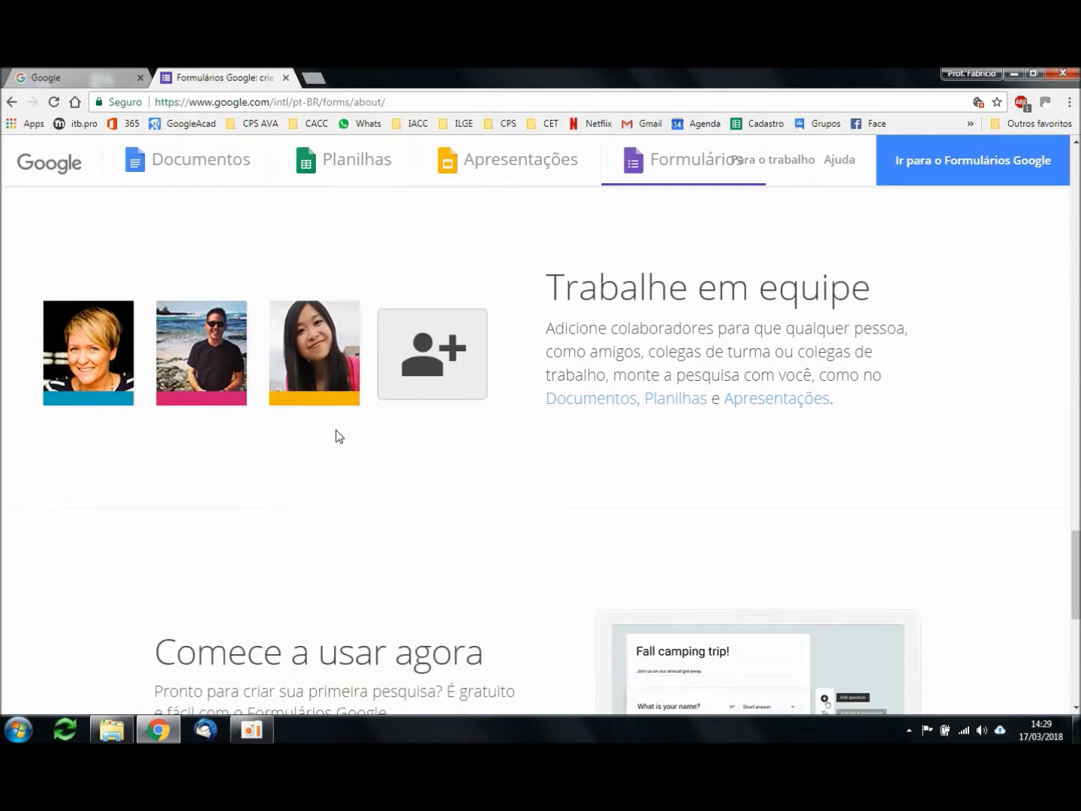
pyautogui.scroll(1, 352, 440)
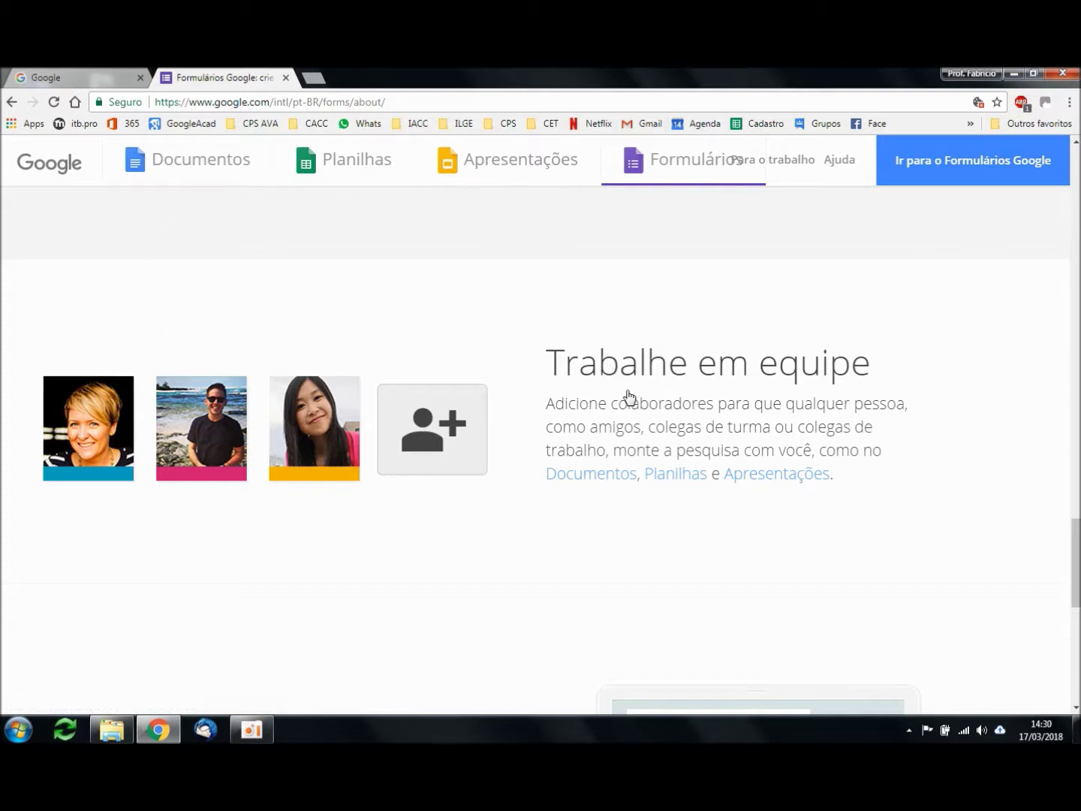
pyautogui.click(528, 398)
pyautogui.scroll(-2, 485, 475)
pyautogui.scroll(-2, 487, 422)
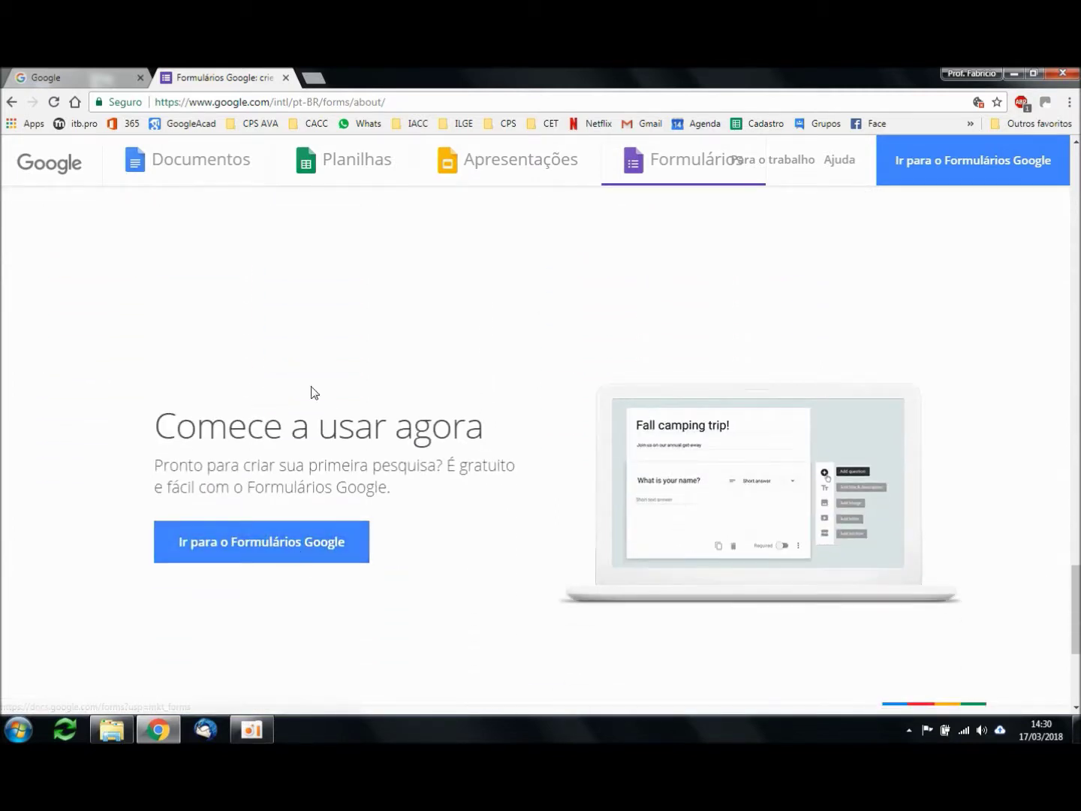
# Step: On the Google homepage tab, sign in with the account password, then open Google Drive from the apps grid
pyautogui.click(98, 70)
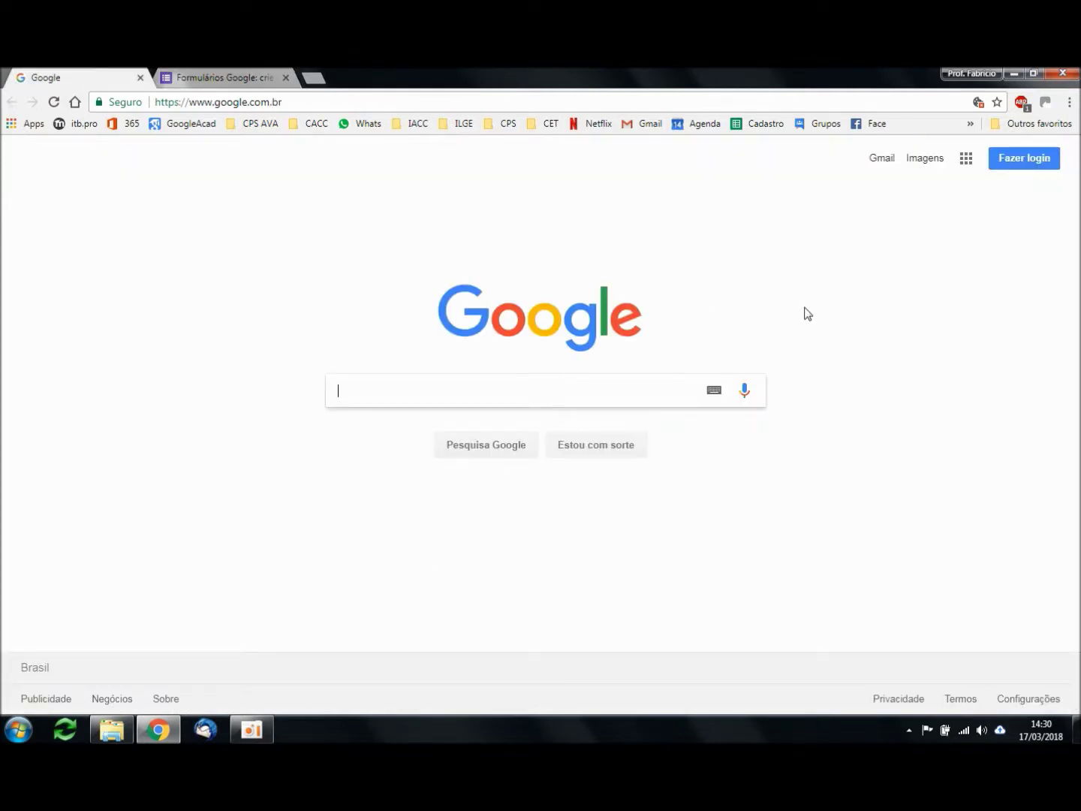
pyautogui.click(1024, 161)
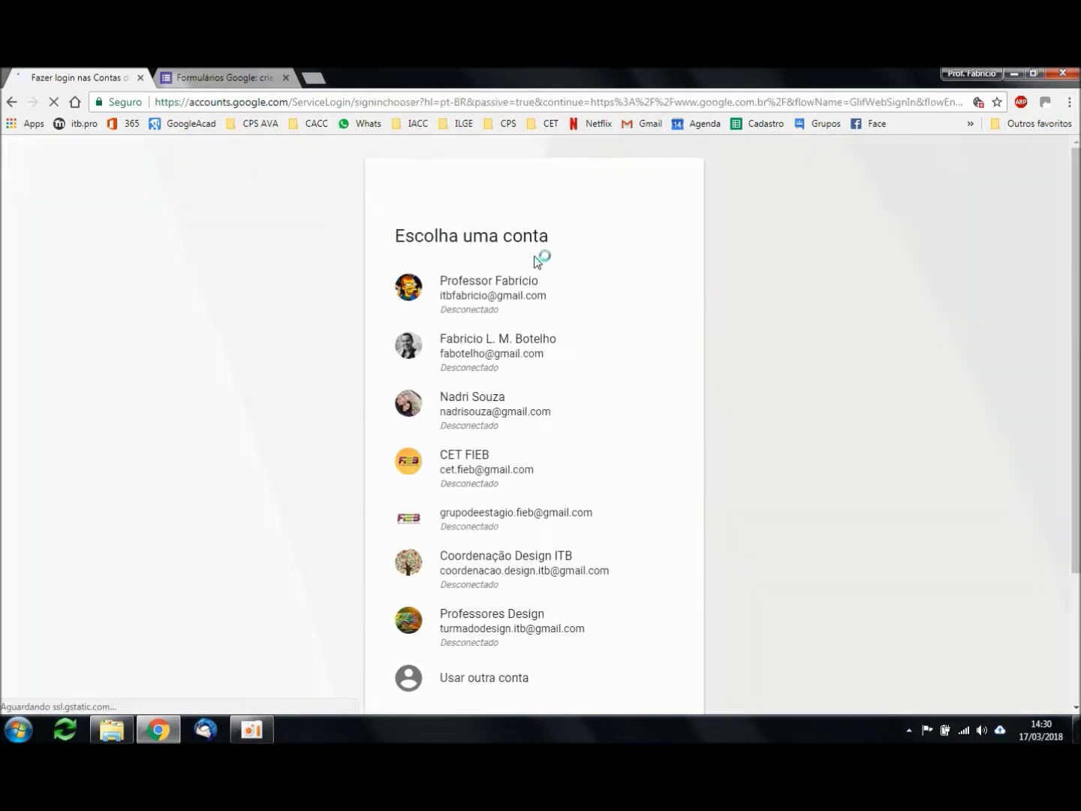
pyautogui.click(483, 294)
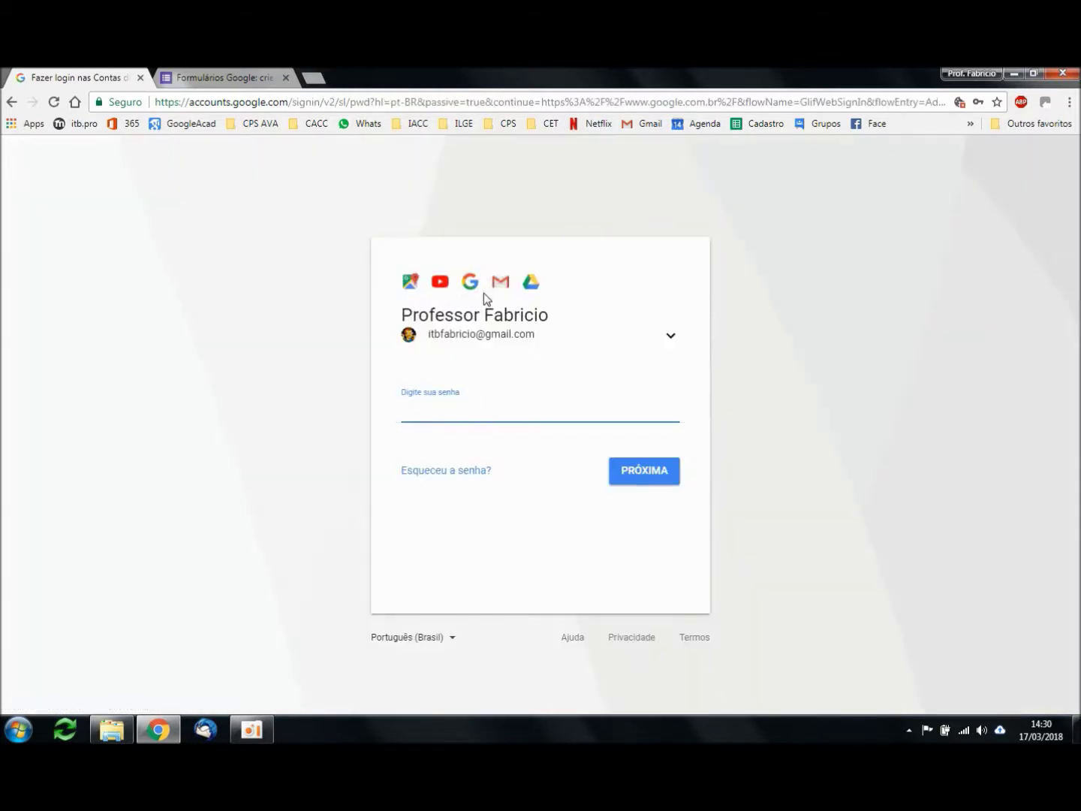
pyautogui.write('****************')
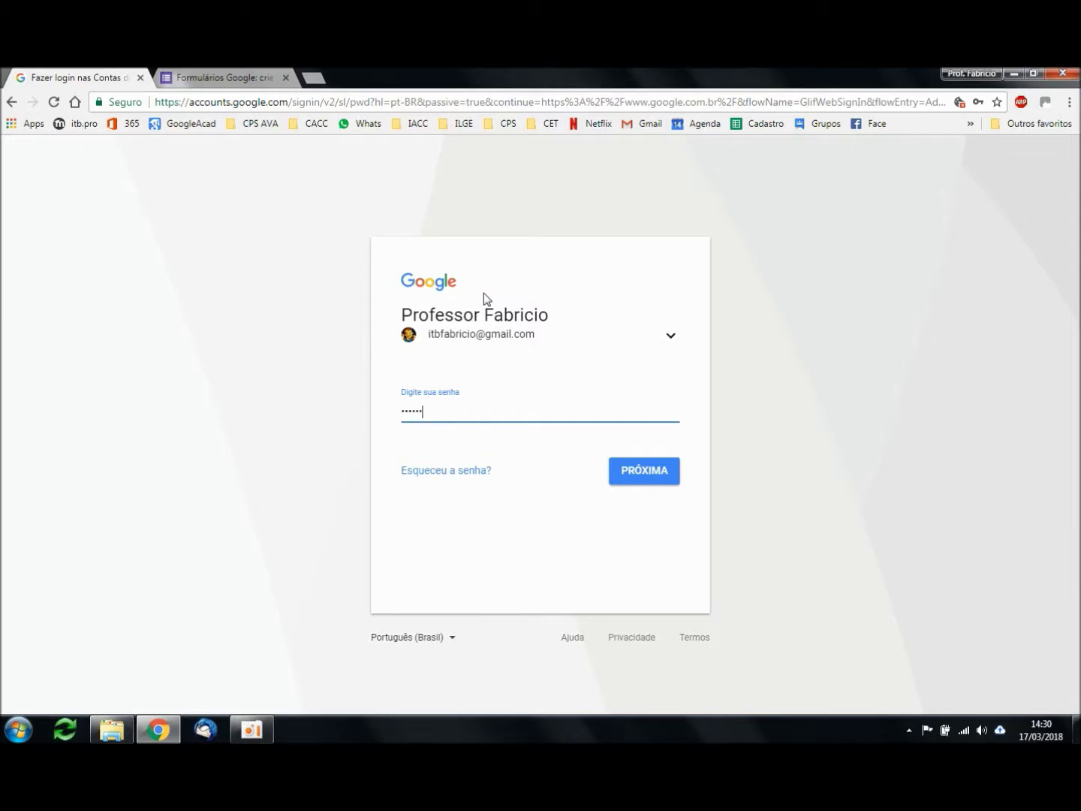
pyautogui.press('Return')
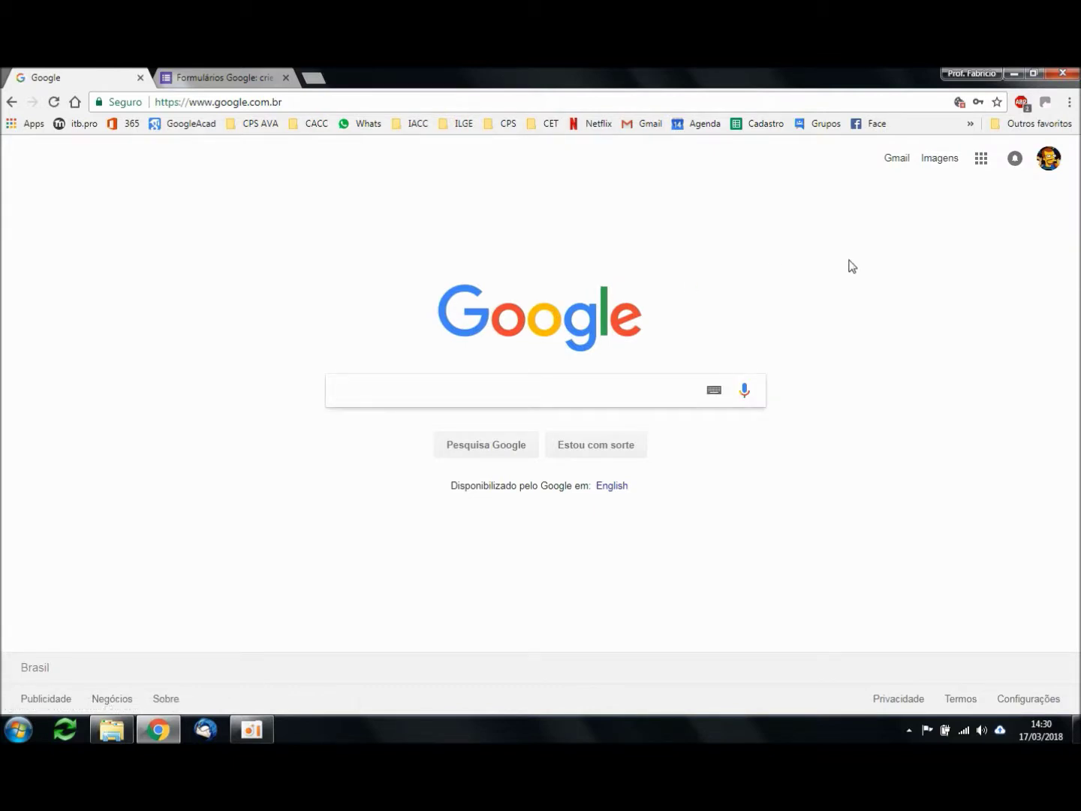
pyautogui.click(982, 160)
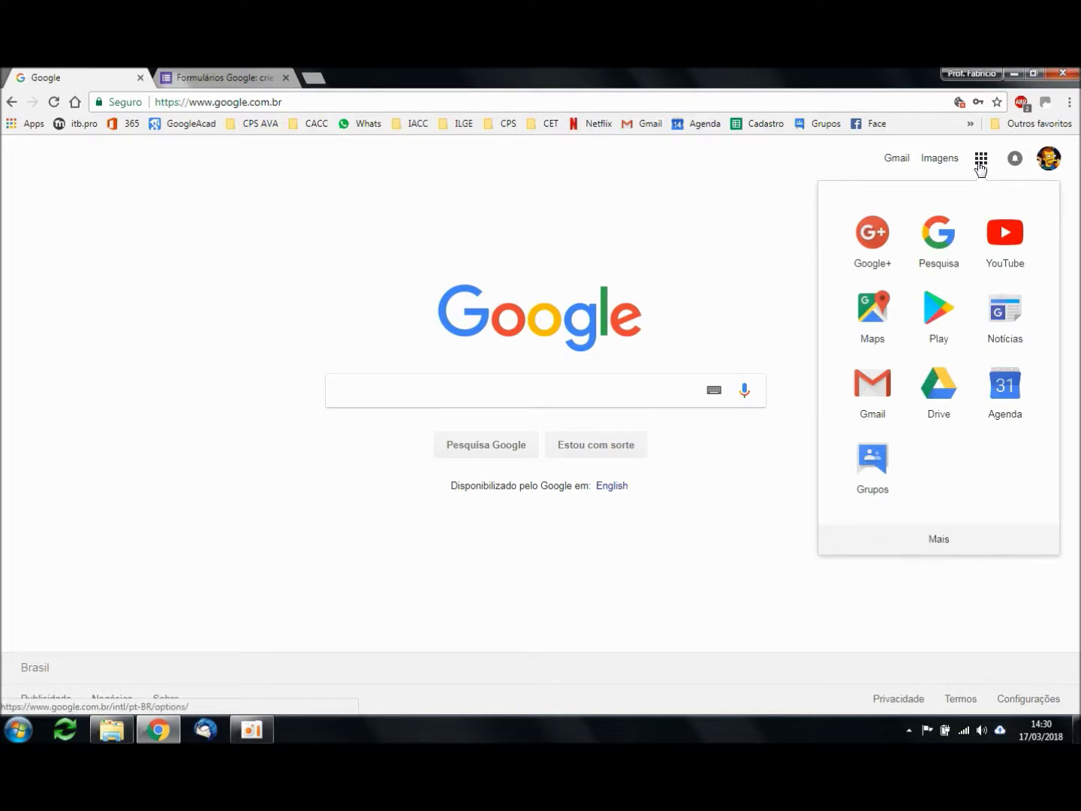
pyautogui.click(953, 402)
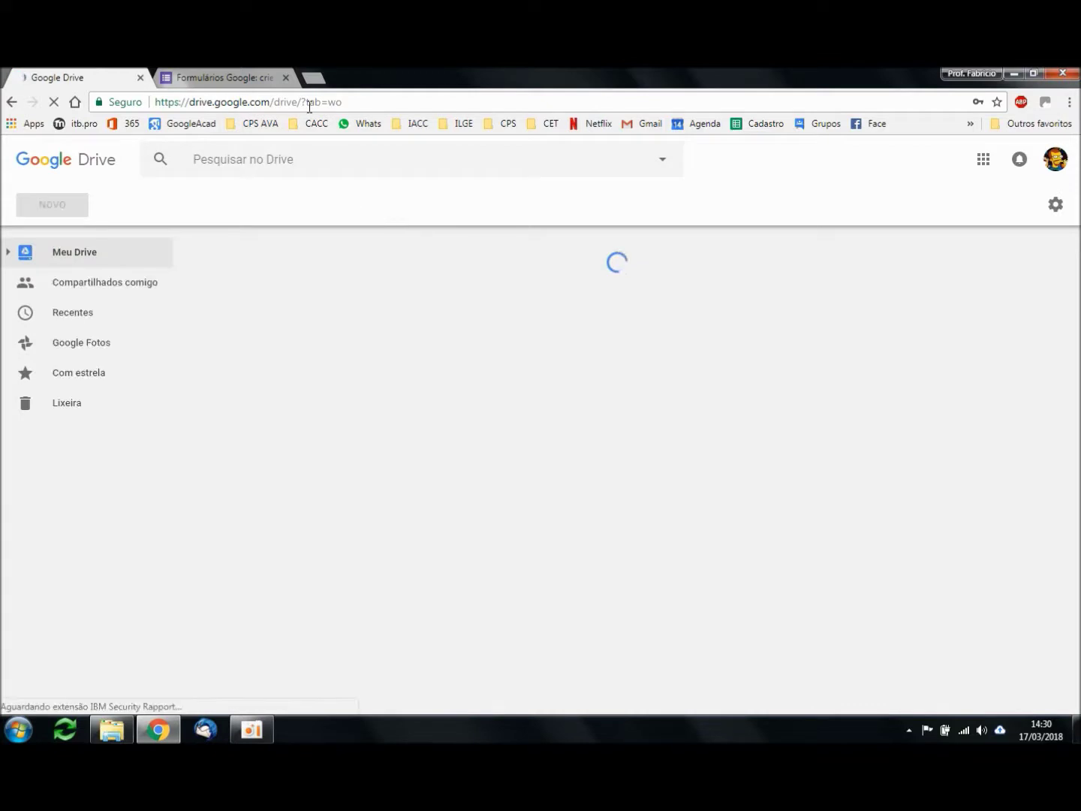
# Step: Close the Forms introduction tab and create a Google Form from Drive's NOVO > Mais menu
pyautogui.click(285, 78)
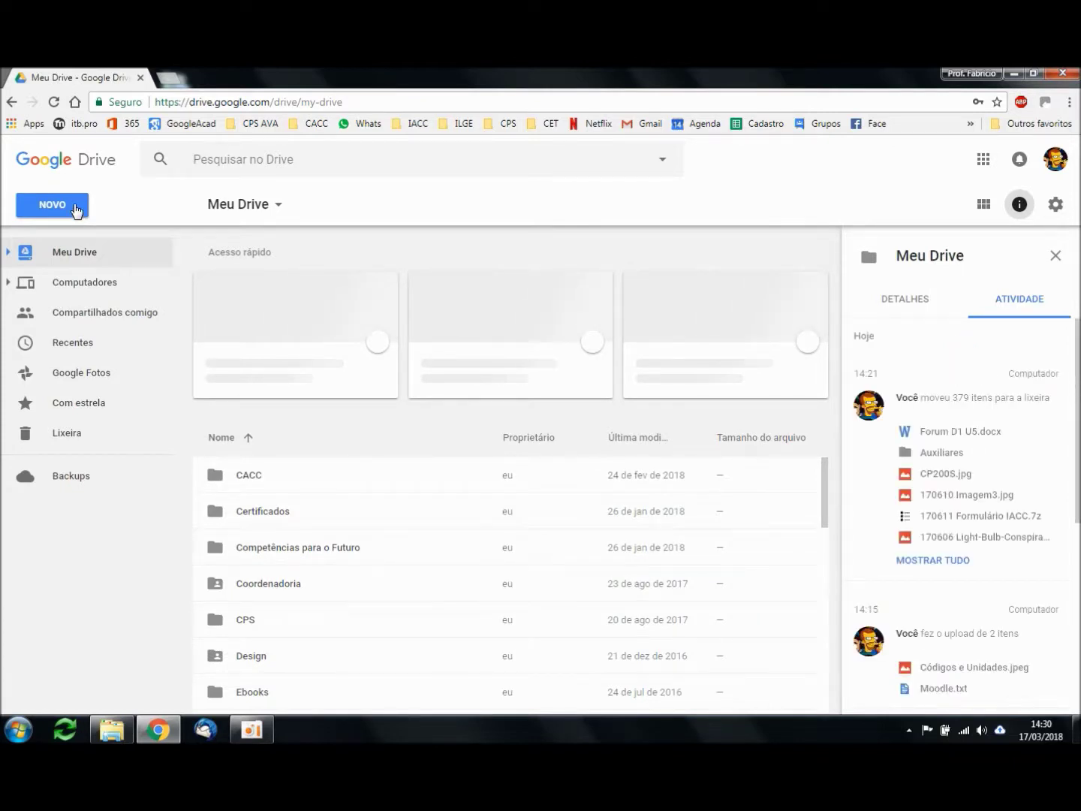
pyautogui.click(77, 211)
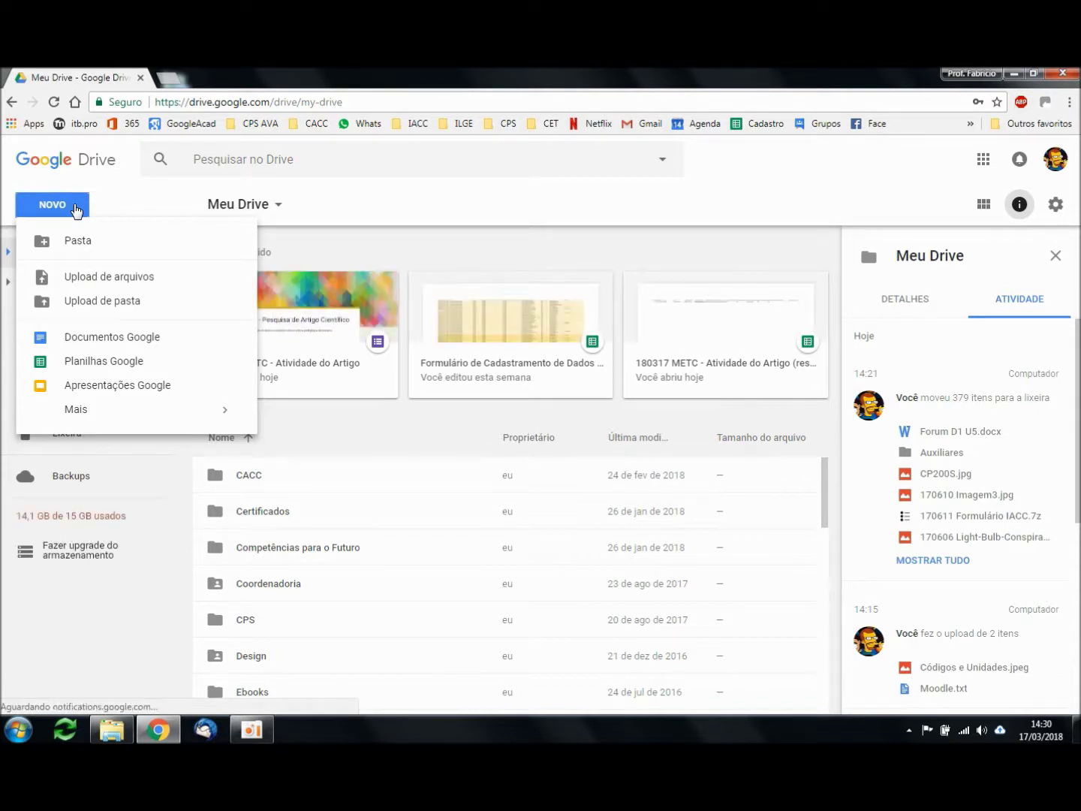
pyautogui.moveTo(107, 413)
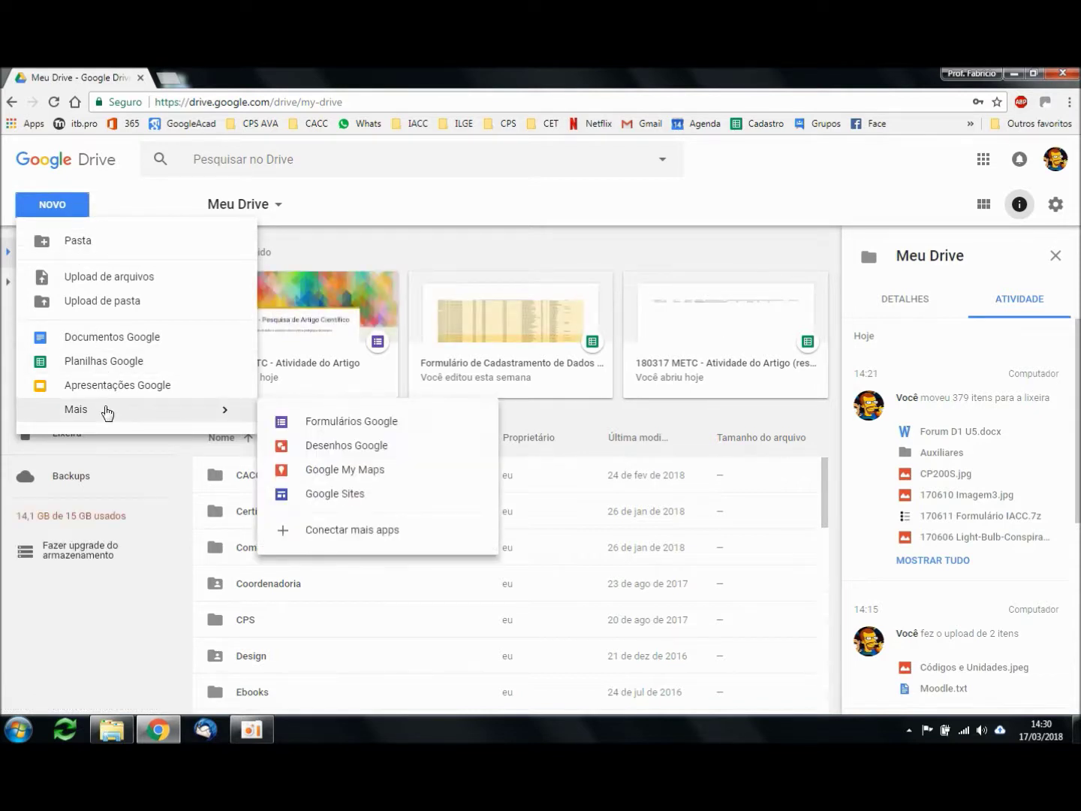
pyautogui.click(369, 425)
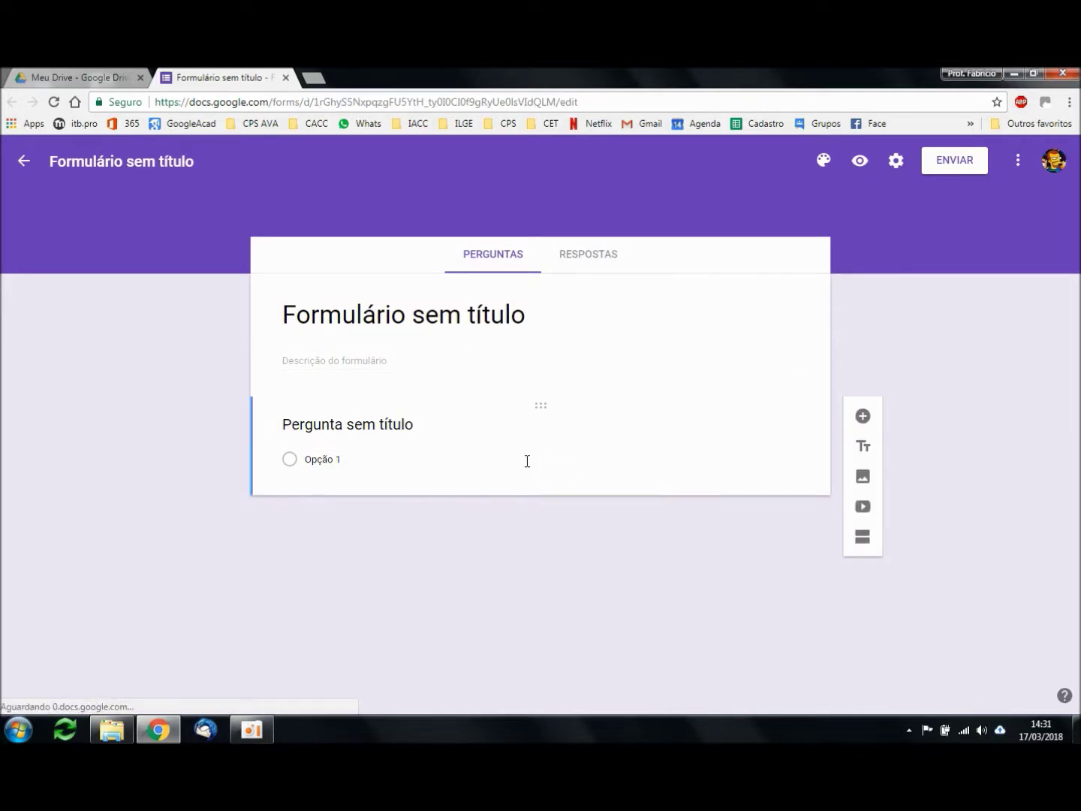
# Step: Title the form 'Cadastro de estudantes' and write the ITB student-information description ending with '"Proxima"'
pyautogui.click(415, 324)
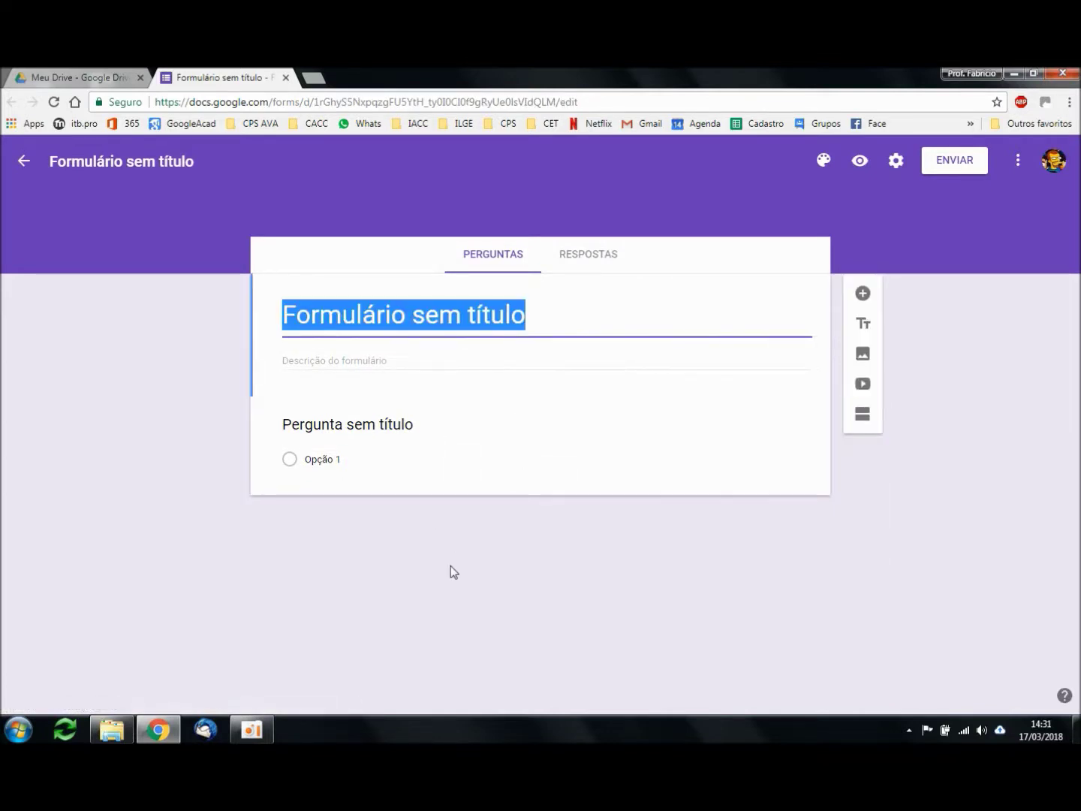
pyautogui.write('Cadast')
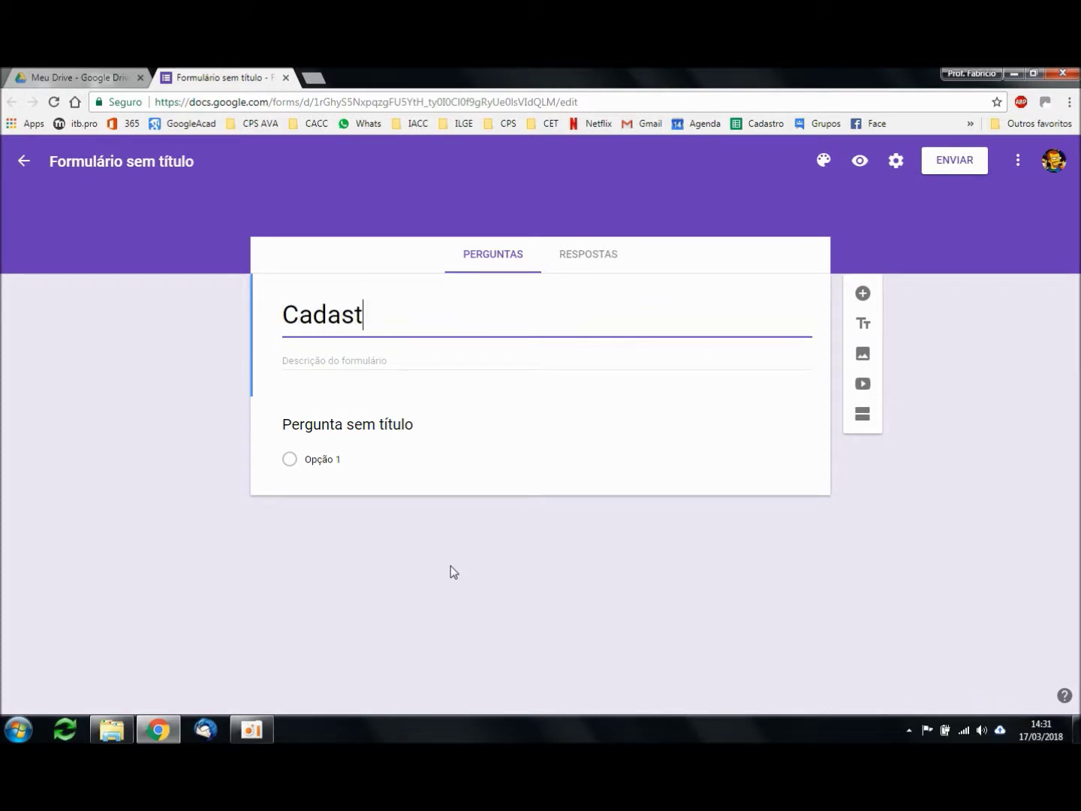
pyautogui.write('ro de estudantes')
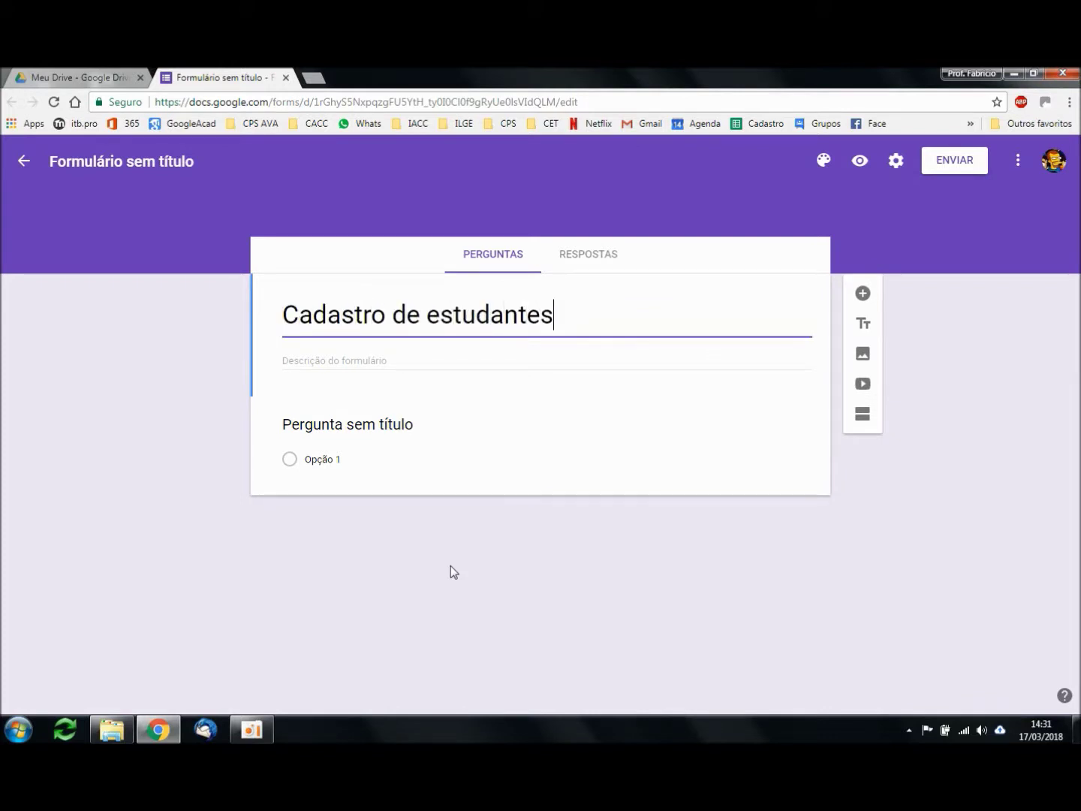
pyautogui.click(398, 359)
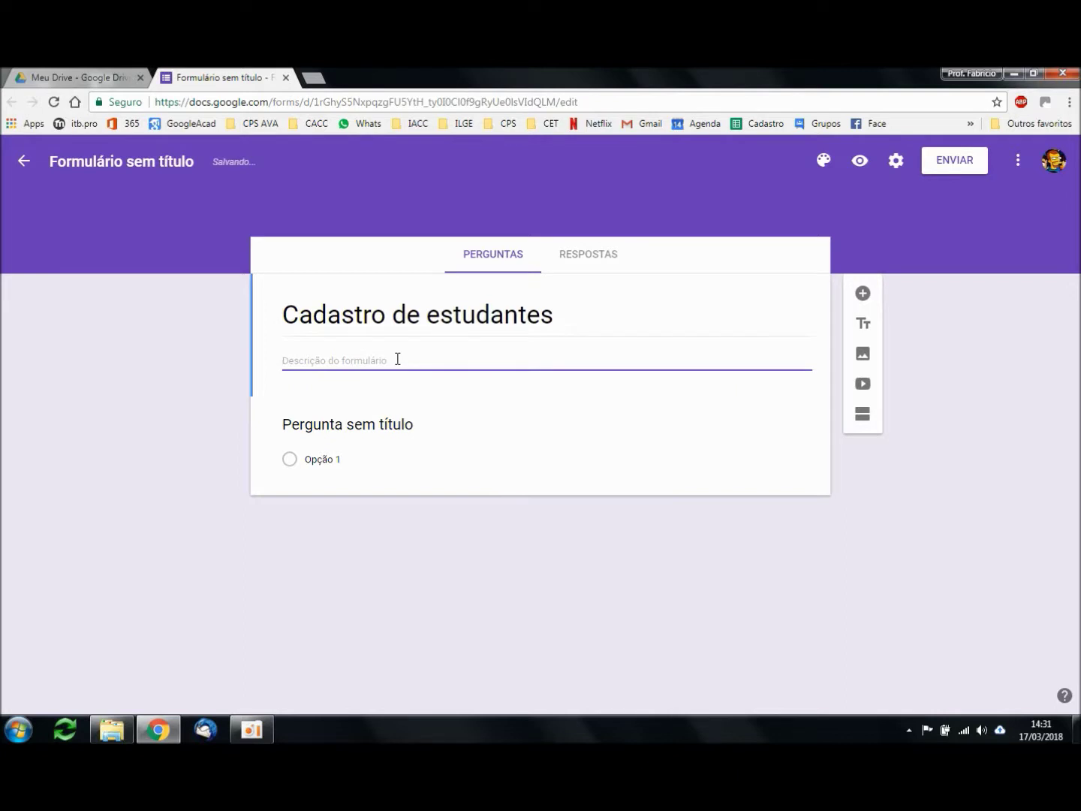
pyautogui.write('Este é um formulário que captura infor')
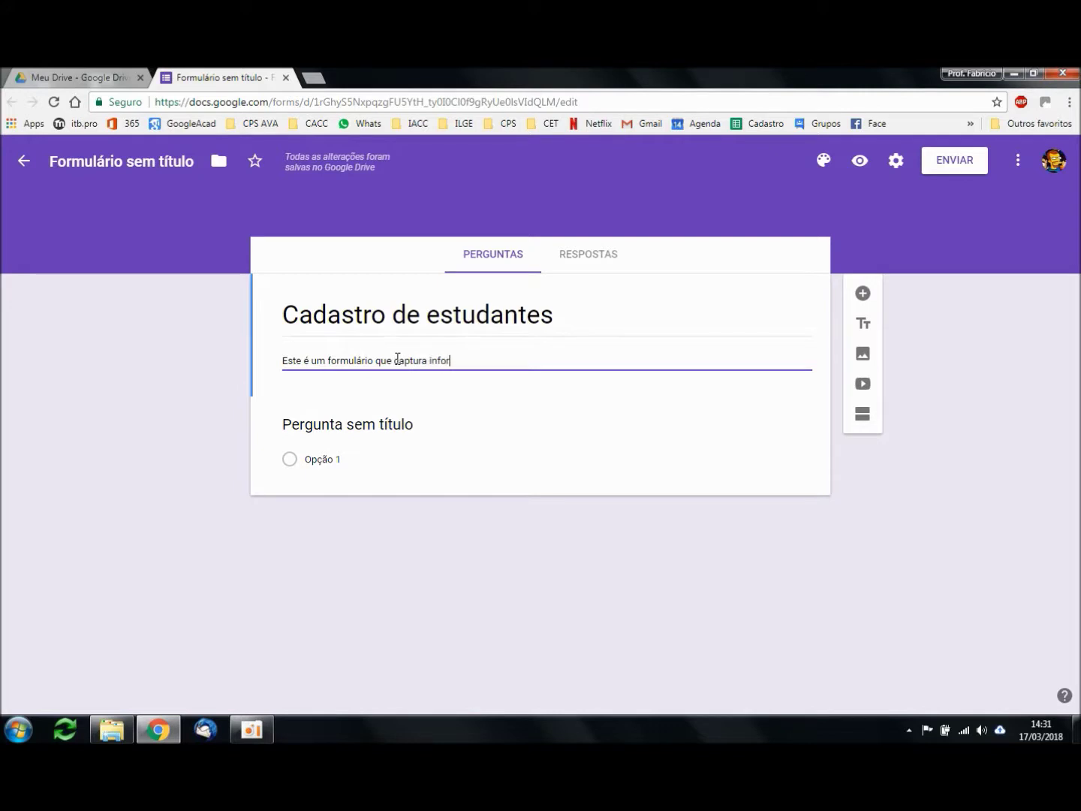
pyautogui.doubleClick(398, 359)
pyautogui.write('coleta informac')
pyautogui.write('ões dos estudantes do ')
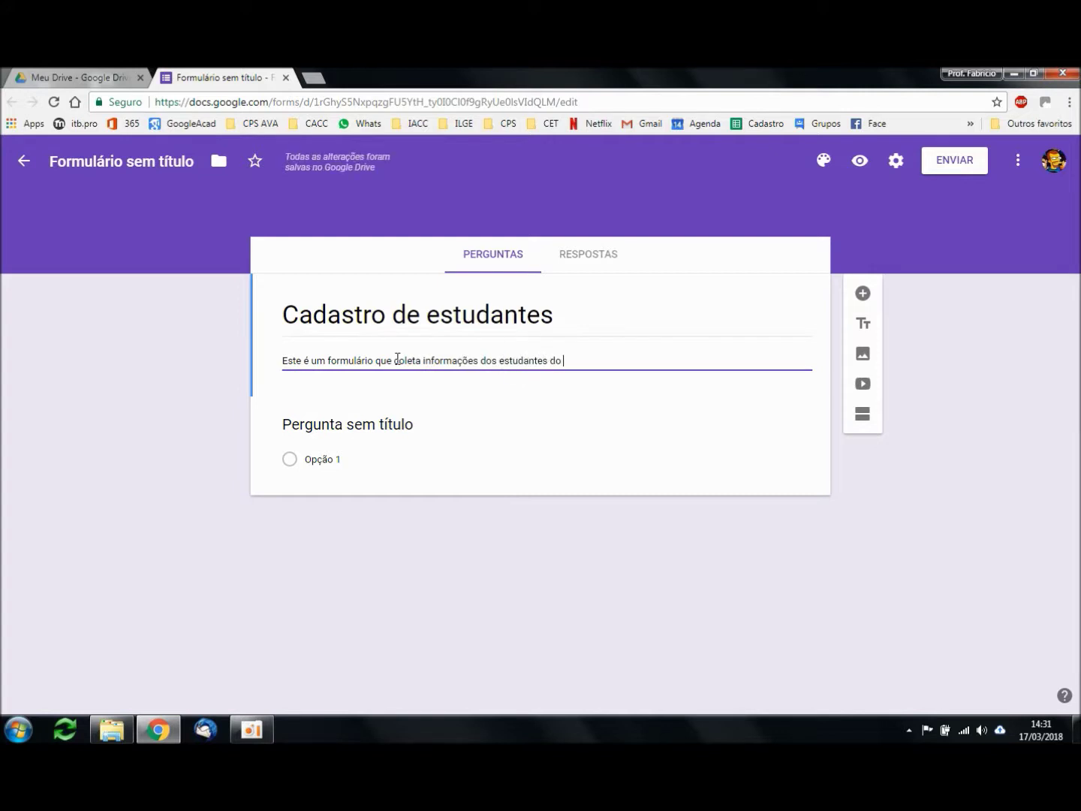
pyautogui.write('ITB. Para')
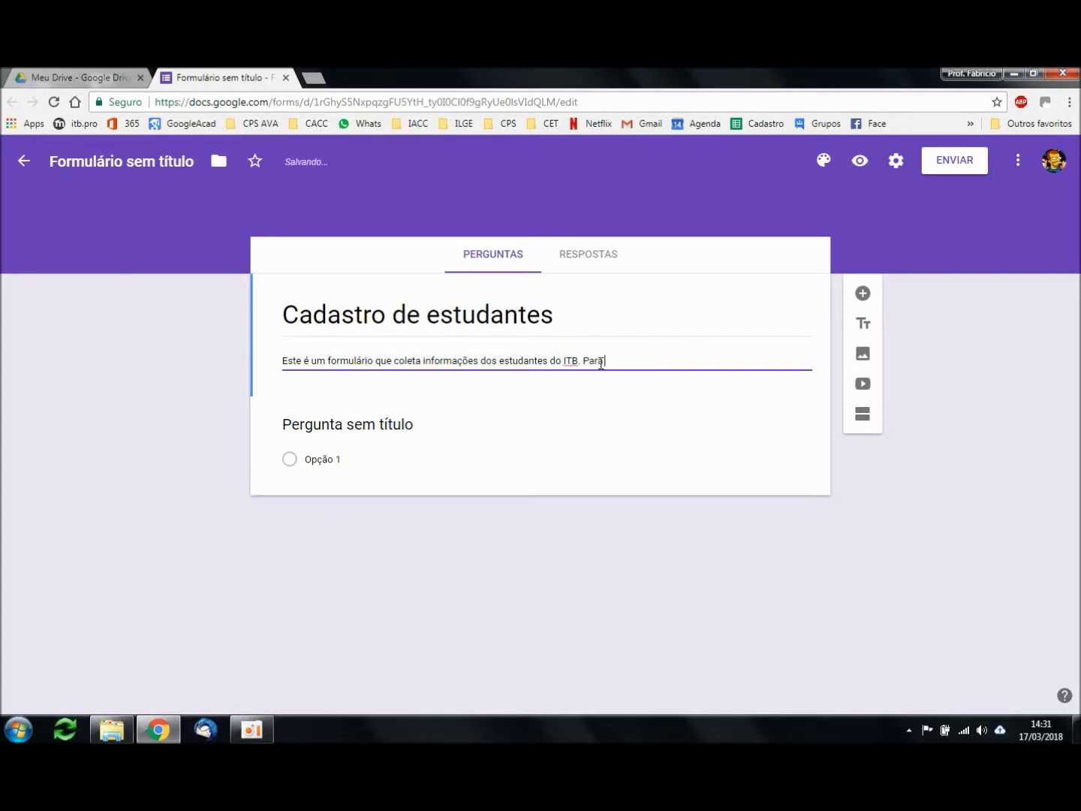
pyautogui.write('guir, clique em P´roxima´')
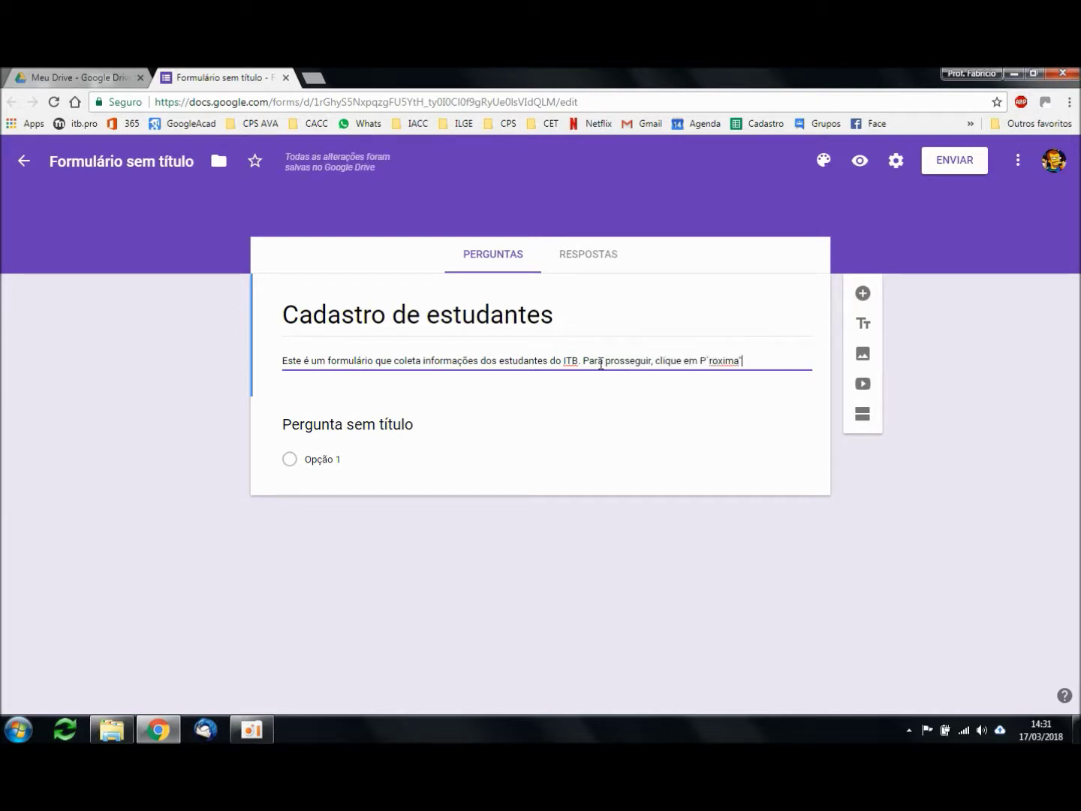
pyautogui.hotkey('ctrl', 'Left')
pyautogui.press('BackSpace')
pyautogui.press('Left')
pyautogui.write('"')
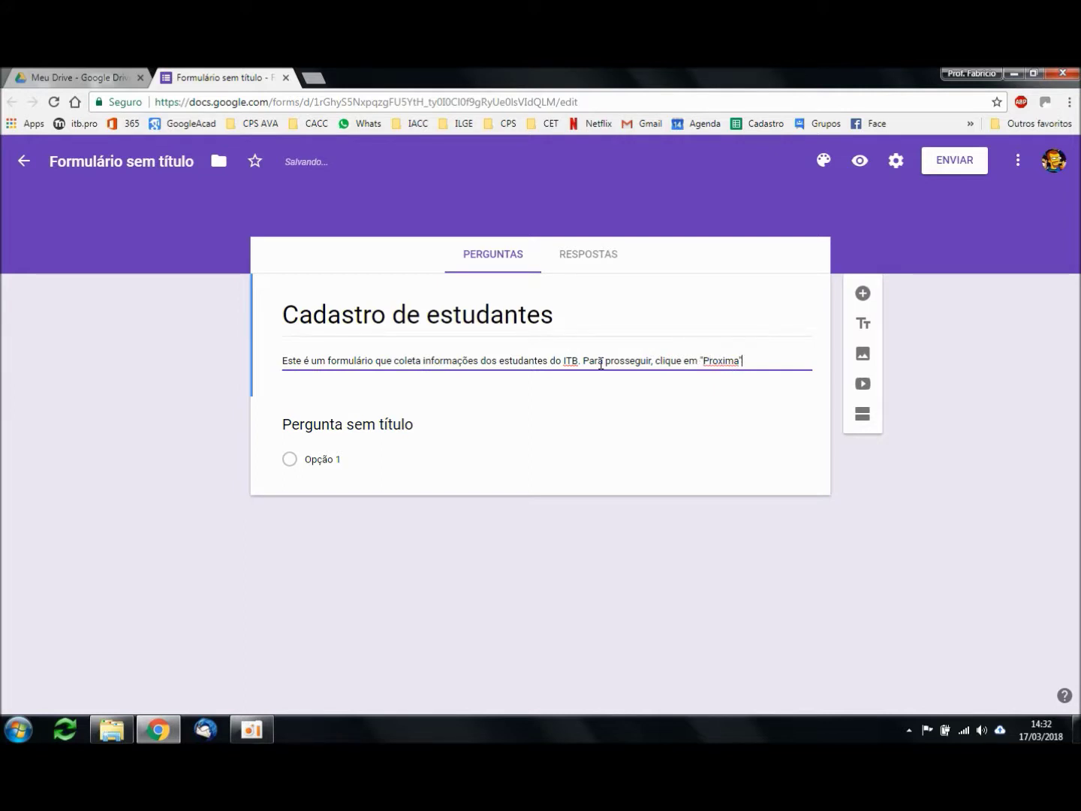
# Step: Upload the Mazaro_Simpsons_Avatar image from D:\Fabricio\Misc into the form
pyautogui.click(863, 357)
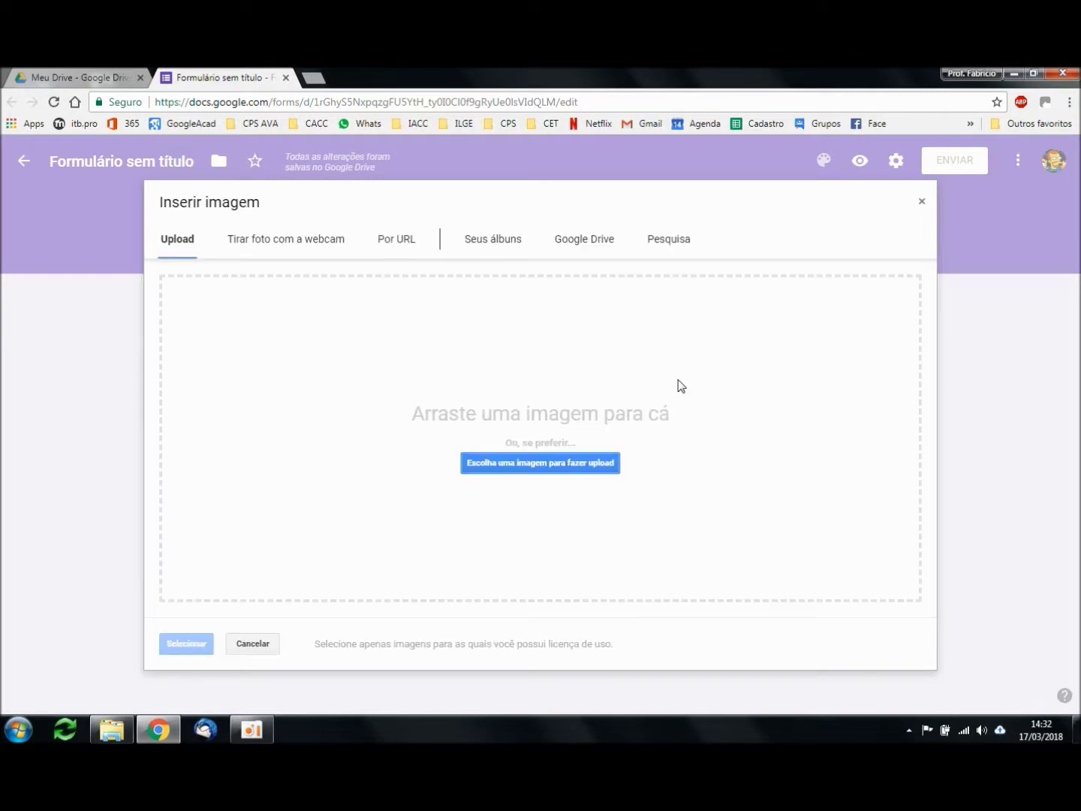
pyautogui.click(525, 471)
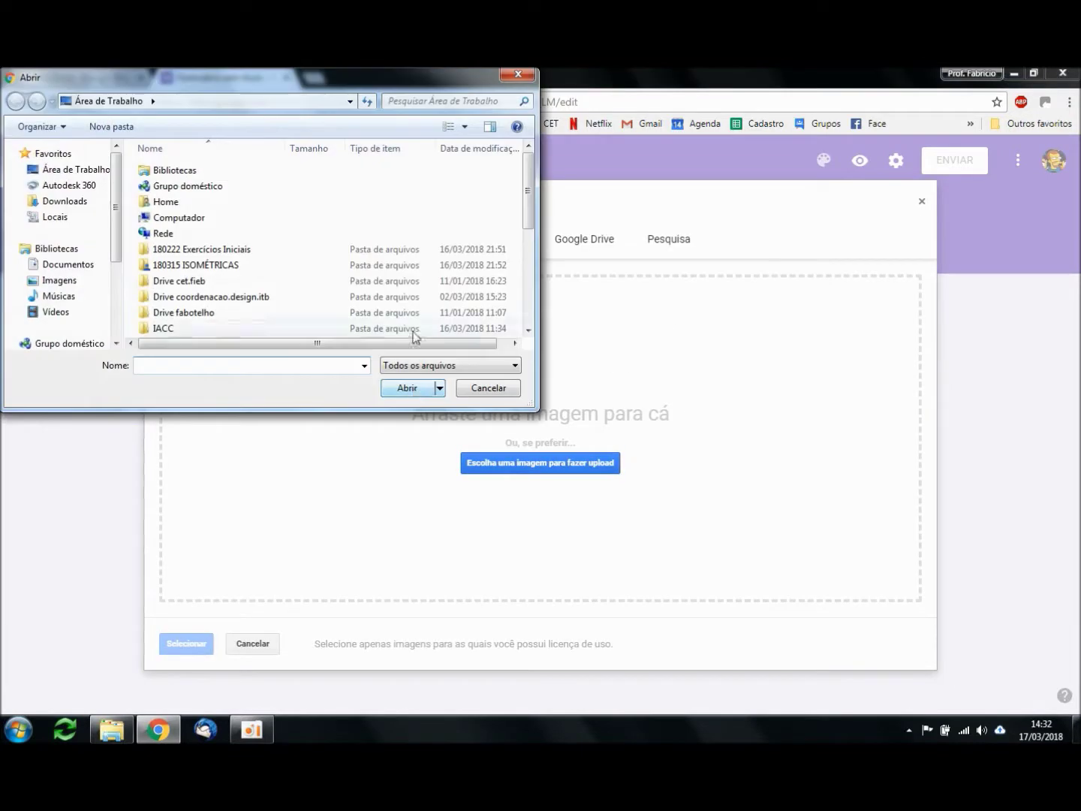
pyautogui.click(75, 170)
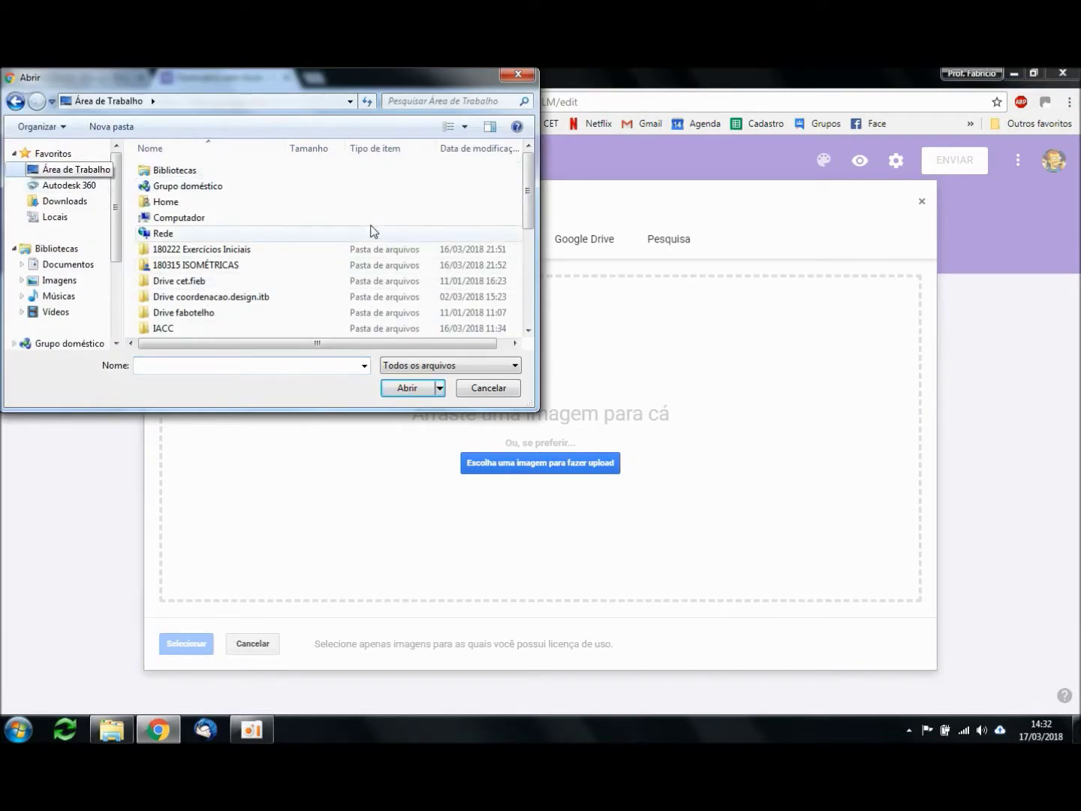
pyautogui.doubleClick(186, 217)
pyautogui.doubleClick(376, 181)
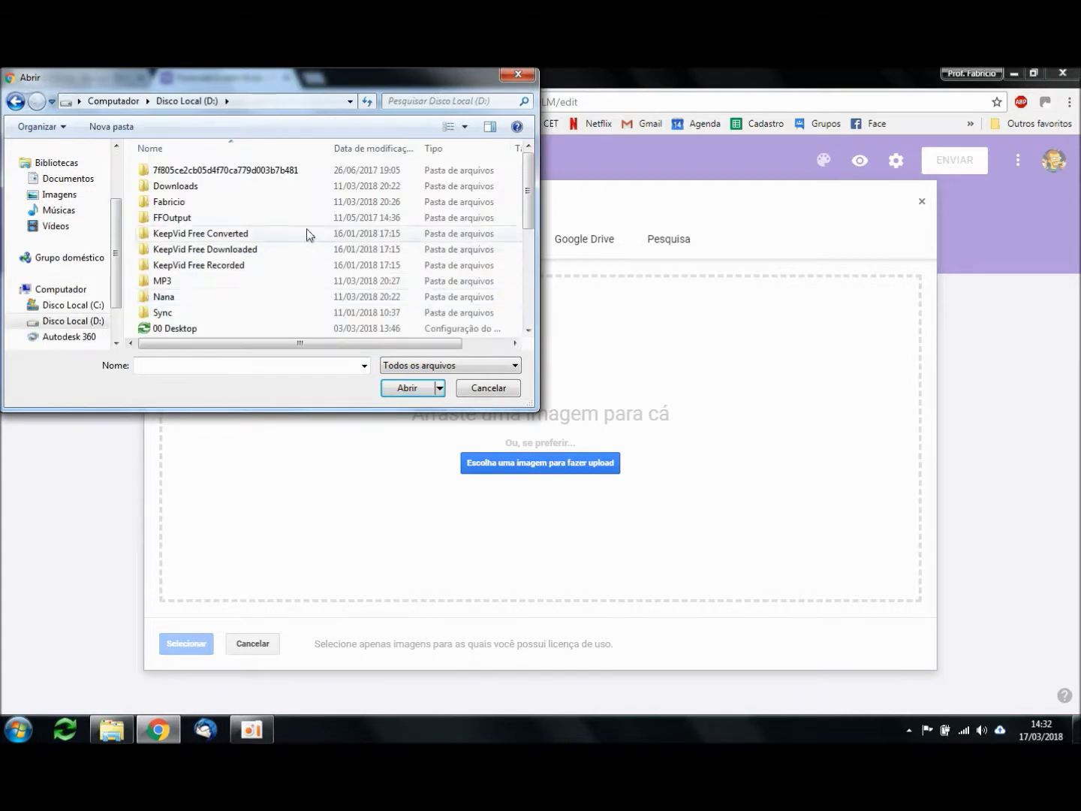
pyautogui.doubleClick(180, 203)
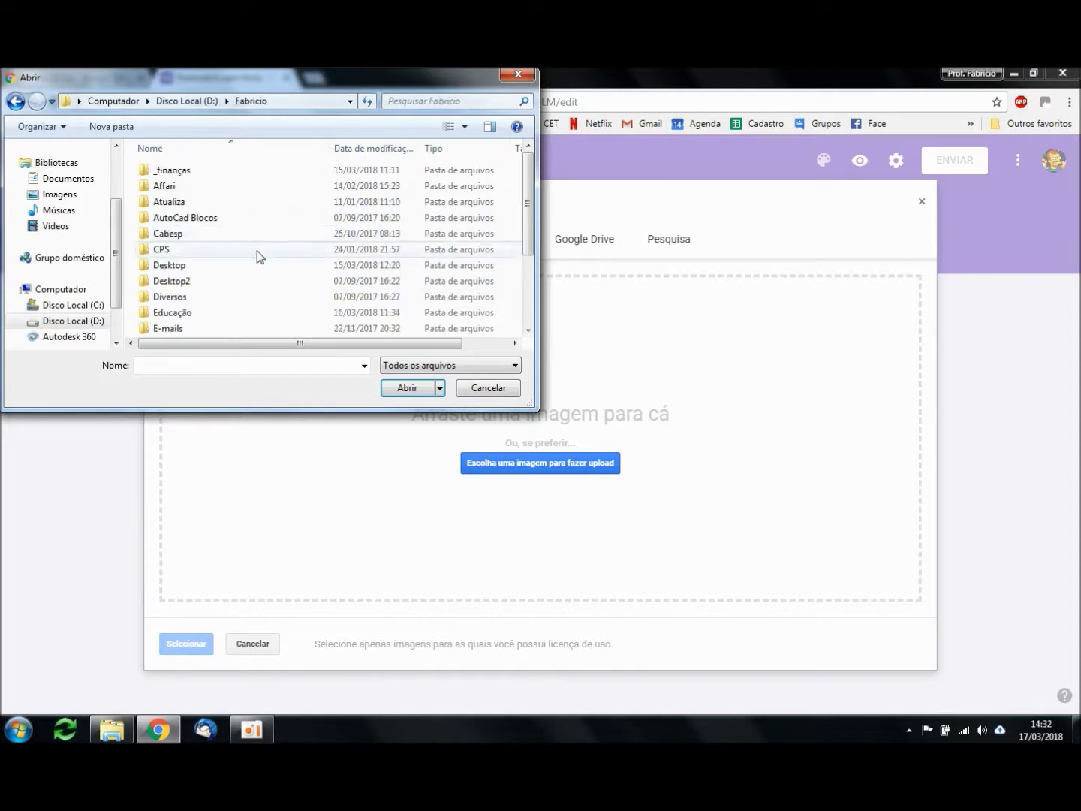
pyautogui.scroll(-3, 268, 272)
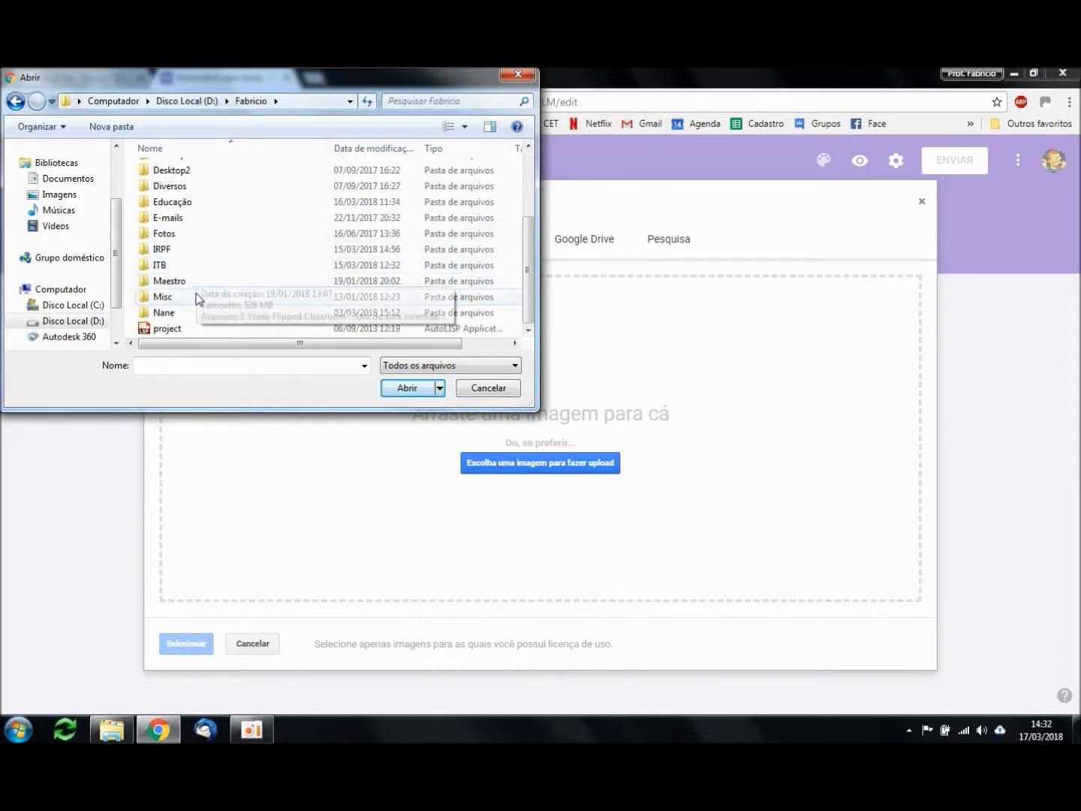
pyautogui.doubleClick(197, 298)
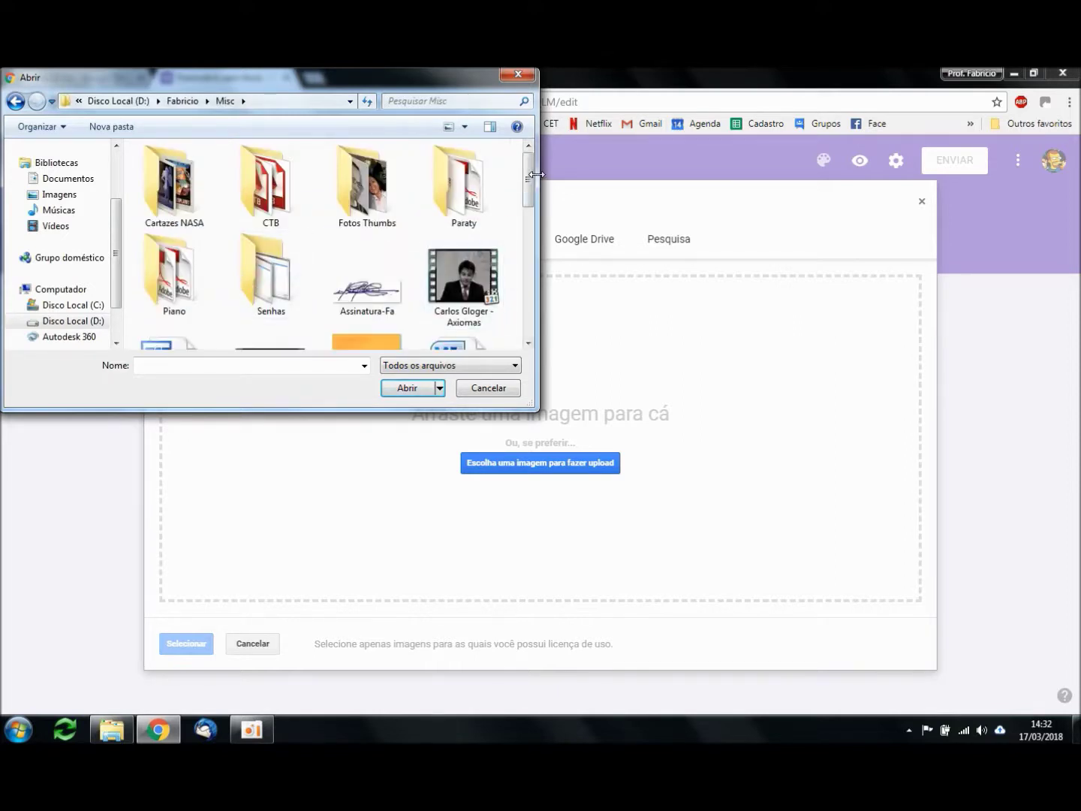
pyautogui.moveTo(529, 187); pyautogui.dragTo(529, 257)
pyautogui.click(357, 267)
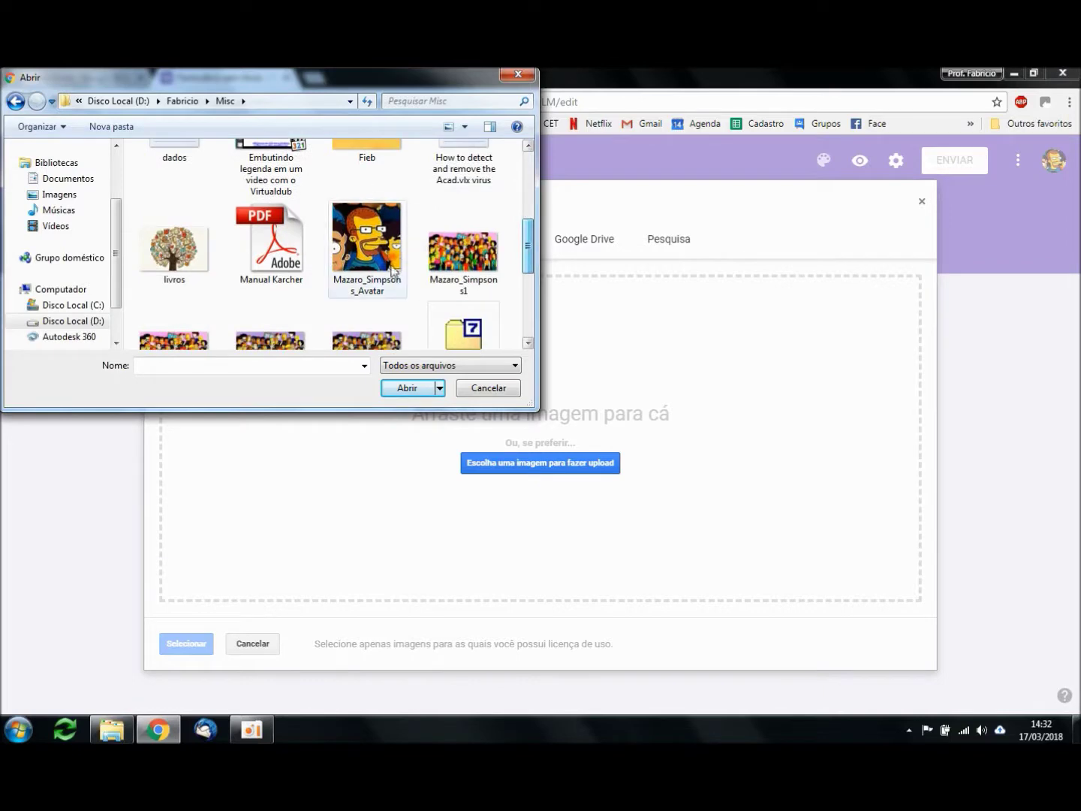
pyautogui.click(400, 389)
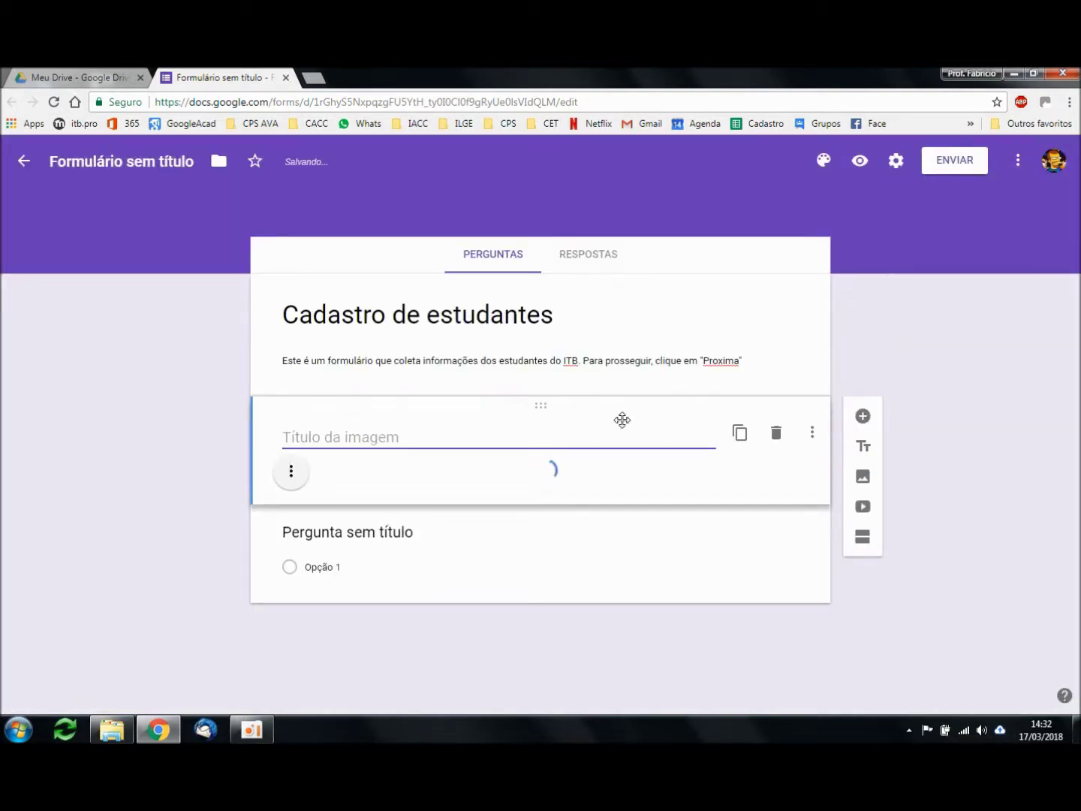
# Step: Centre the avatar image and shrink it slightly
pyautogui.scroll(-1, 863, 466)
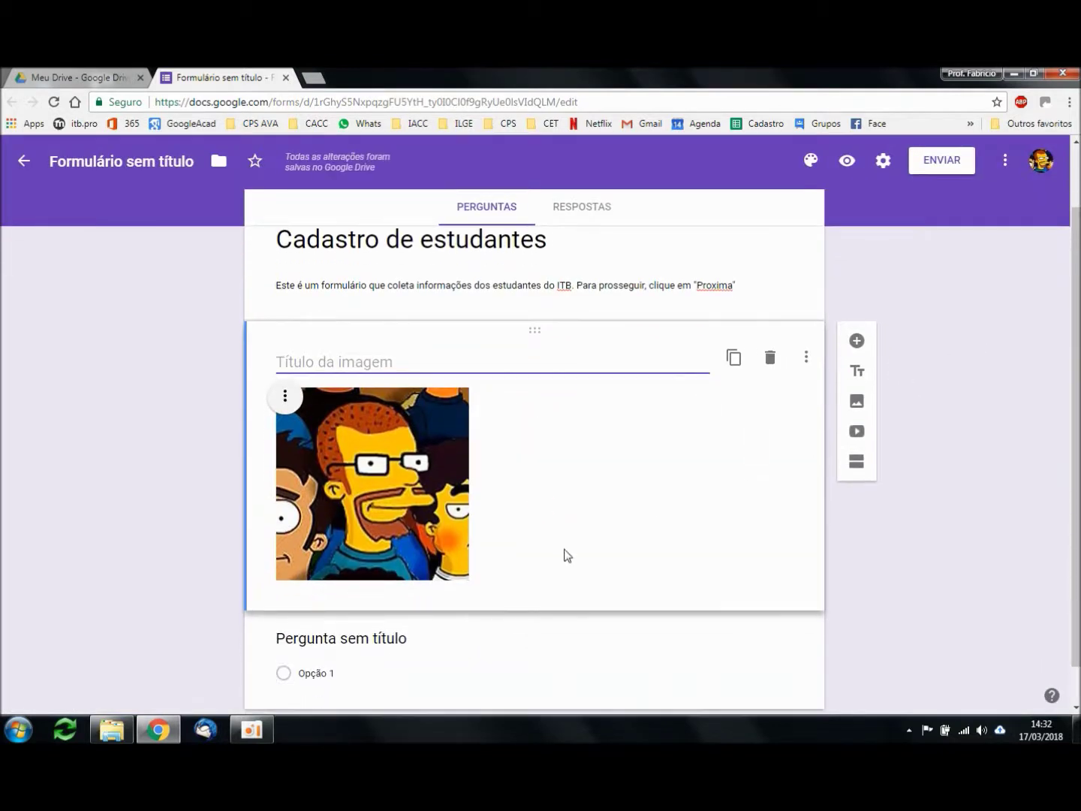
pyautogui.click(285, 398)
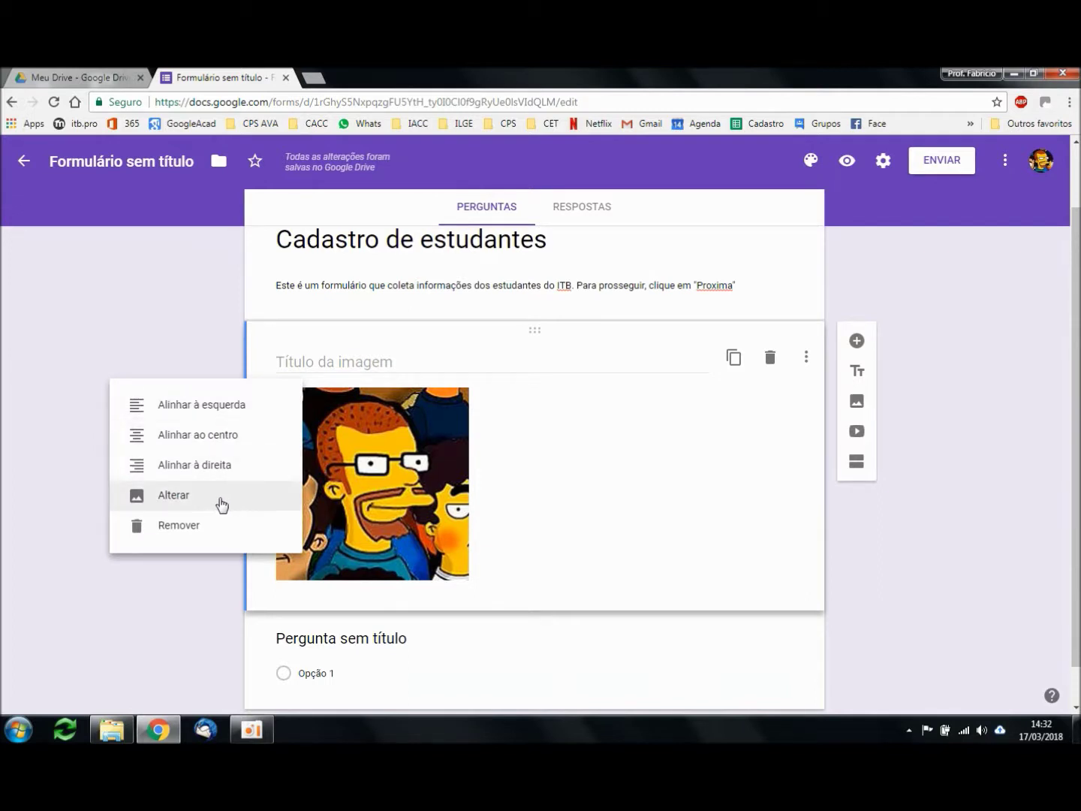
pyautogui.click(245, 437)
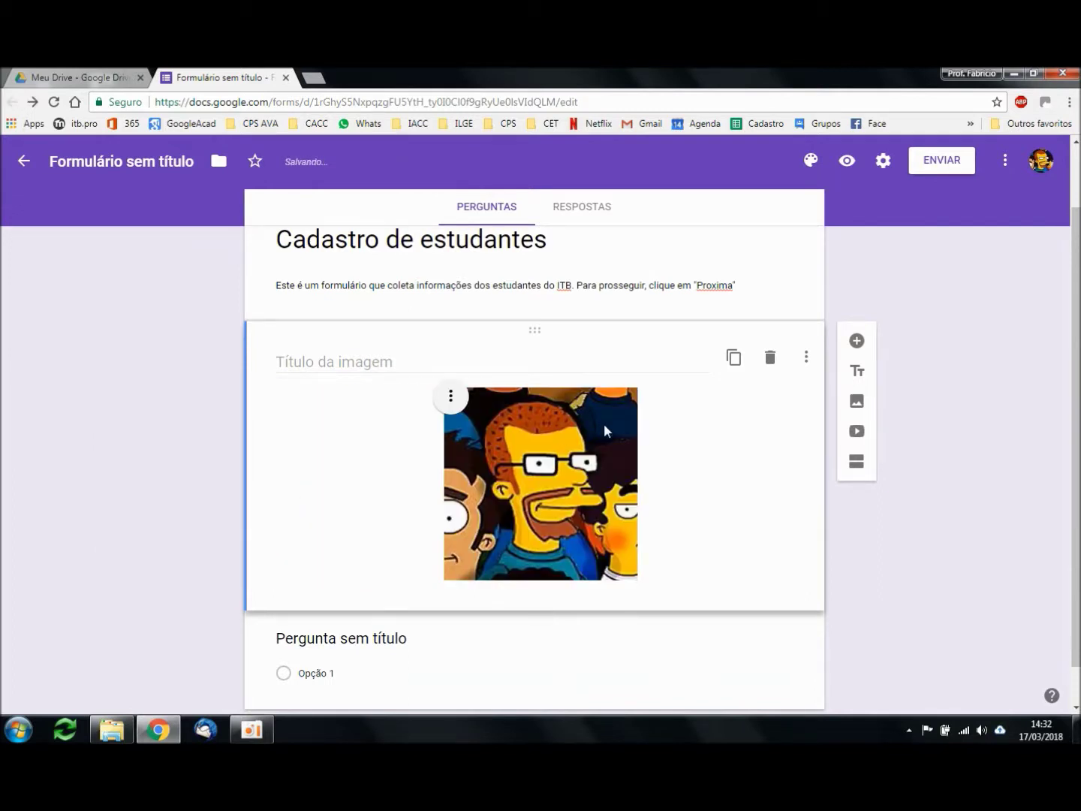
pyautogui.click(605, 426)
pyautogui.moveTo(638, 388); pyautogui.dragTo(559, 455)
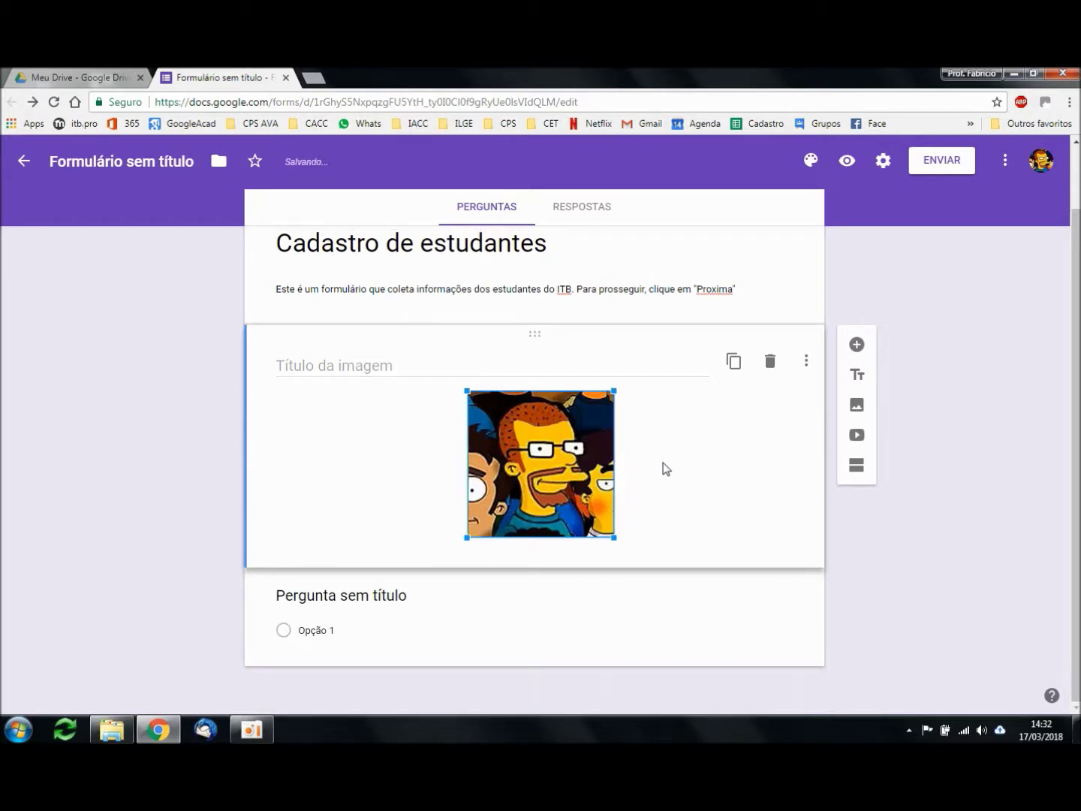
pyautogui.click(626, 290)
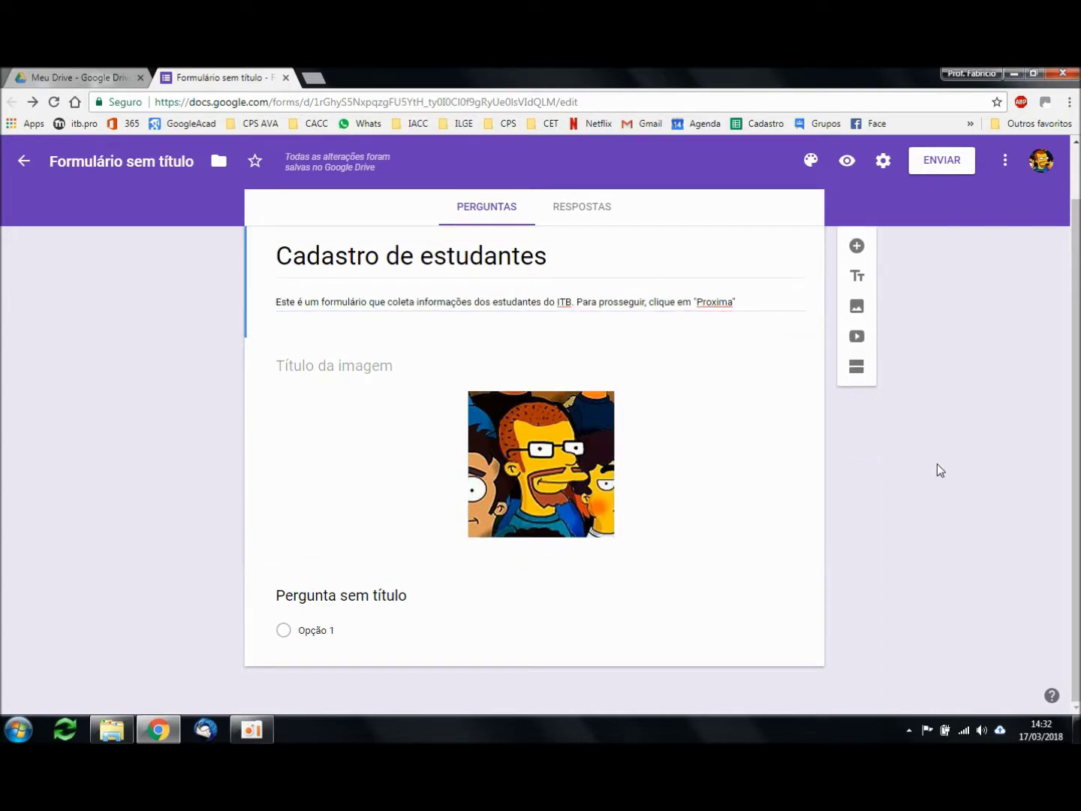
# Step: Preview the Cadastro de estudantes form as a respondent, then go back to the editor tab
pyautogui.click(848, 166)
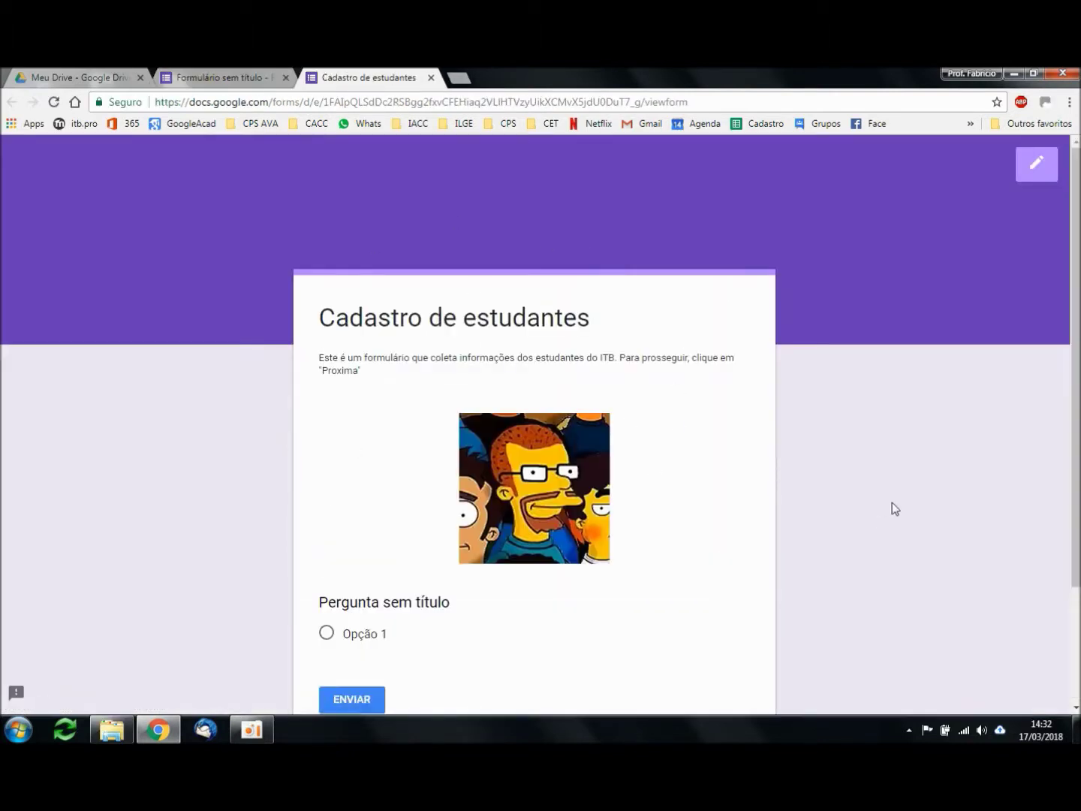
pyautogui.scroll(-1, 909, 444)
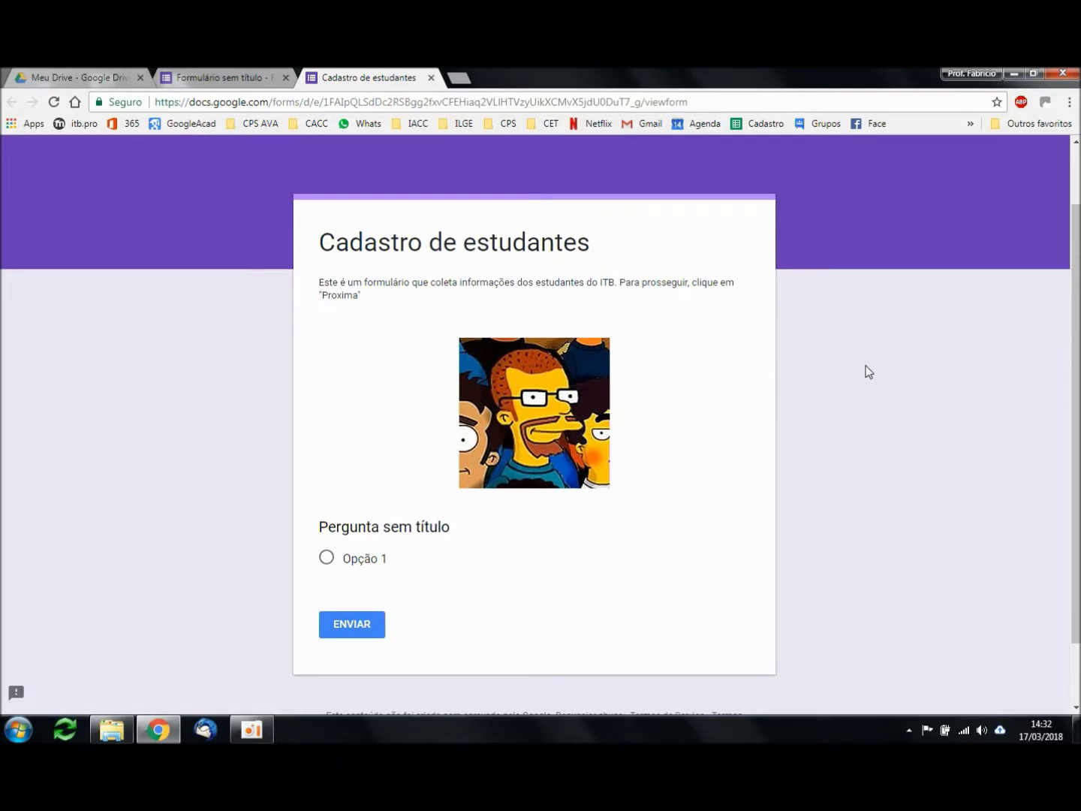
pyautogui.click(702, 105)
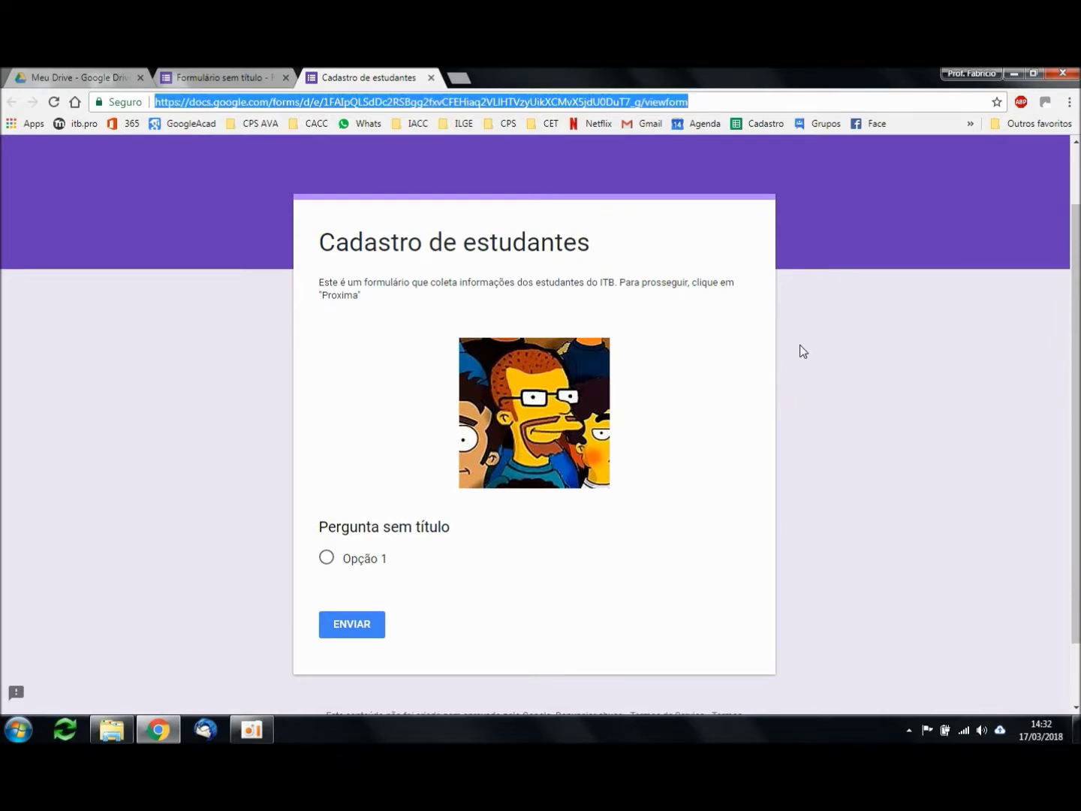
pyautogui.click(731, 99)
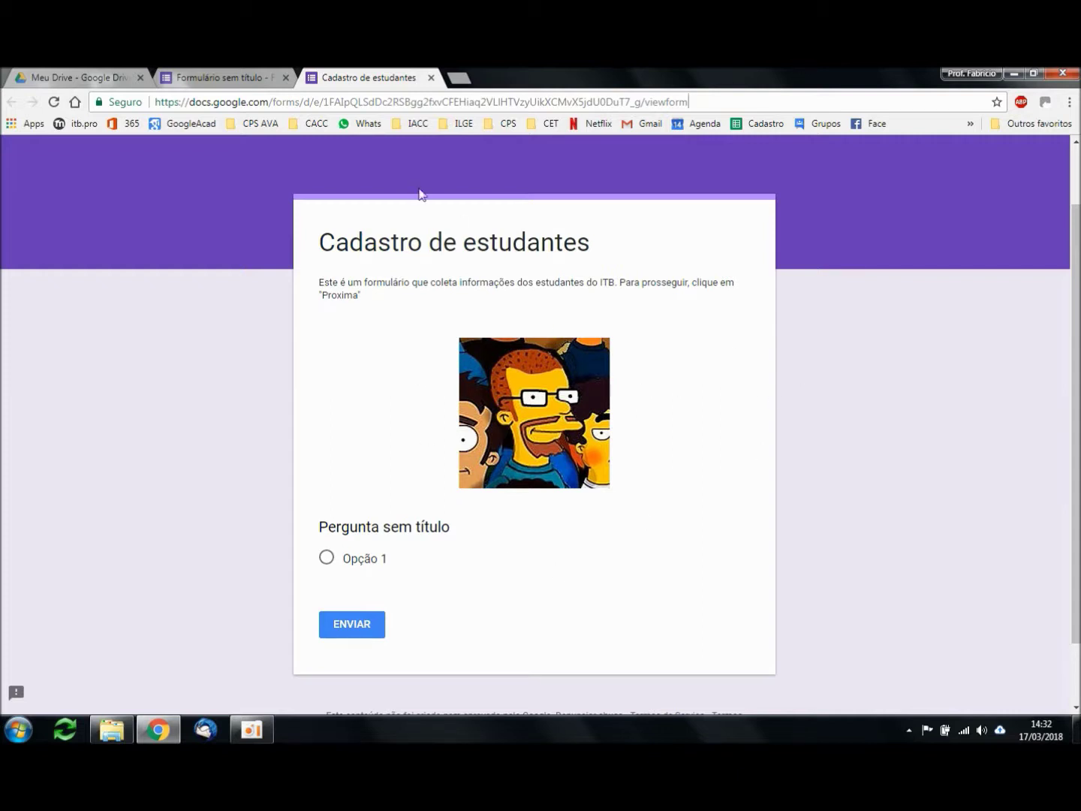
pyautogui.click(211, 75)
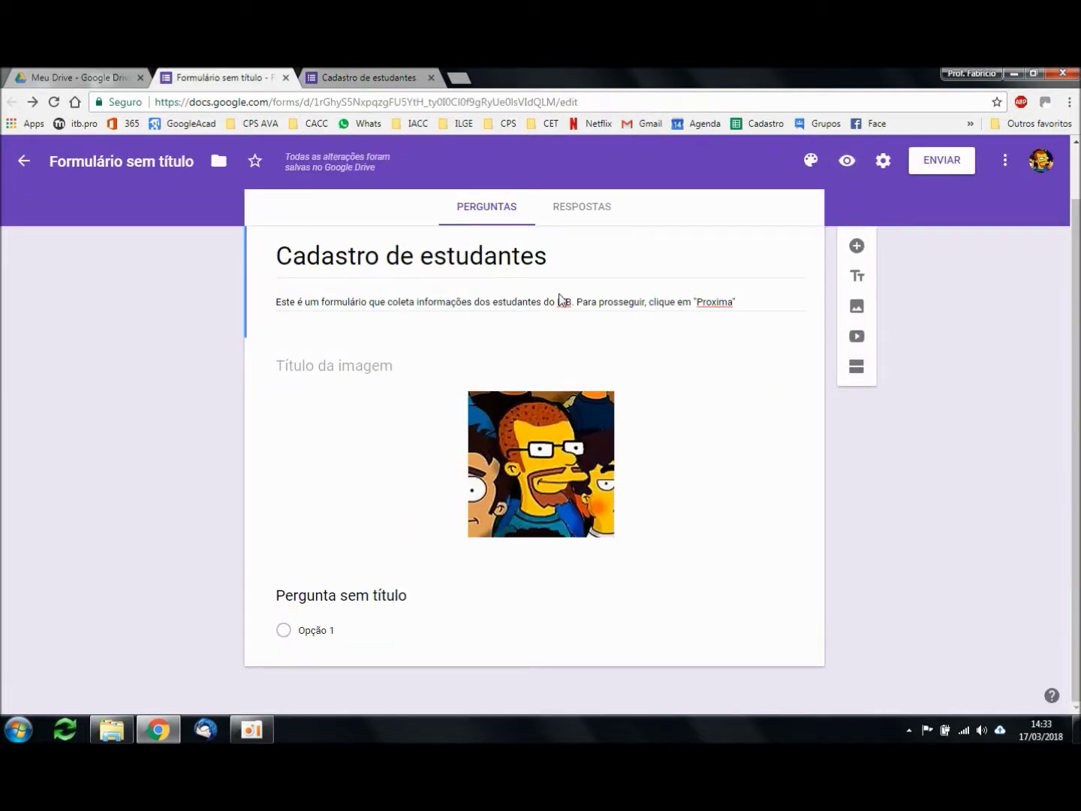
# Step: Insert a 'Dados de cadastro' title block right after the avatar image
pyautogui.click(567, 504)
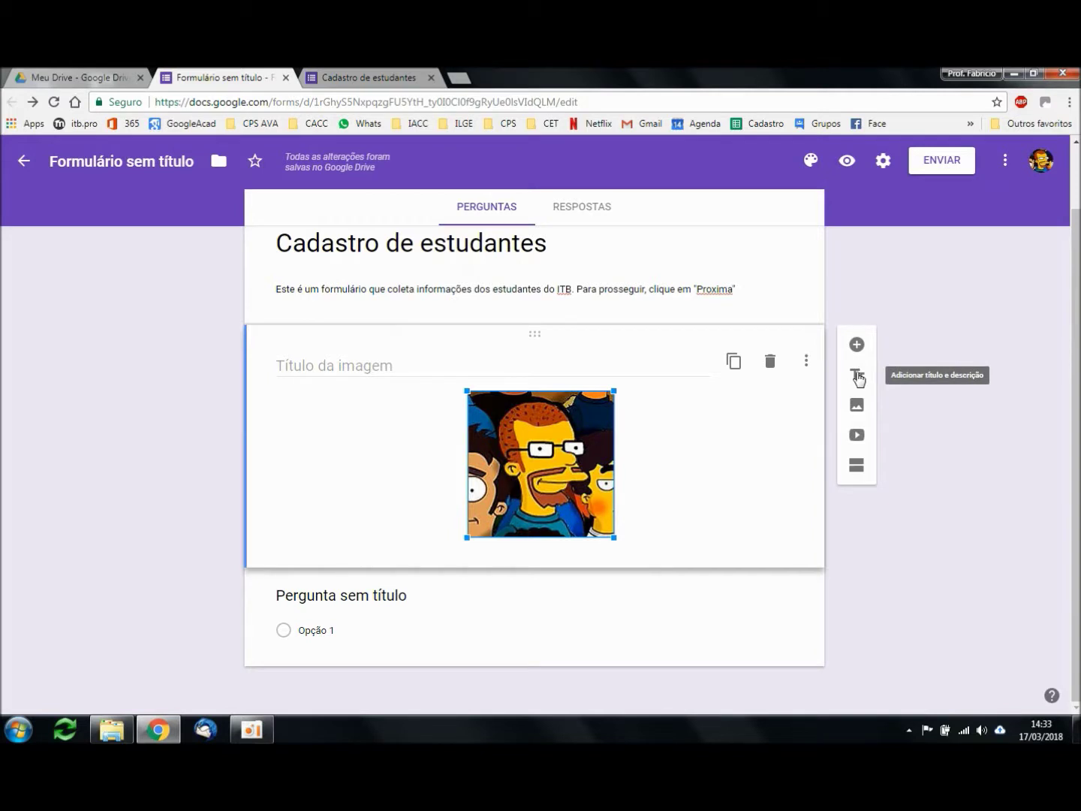
pyautogui.click(858, 375)
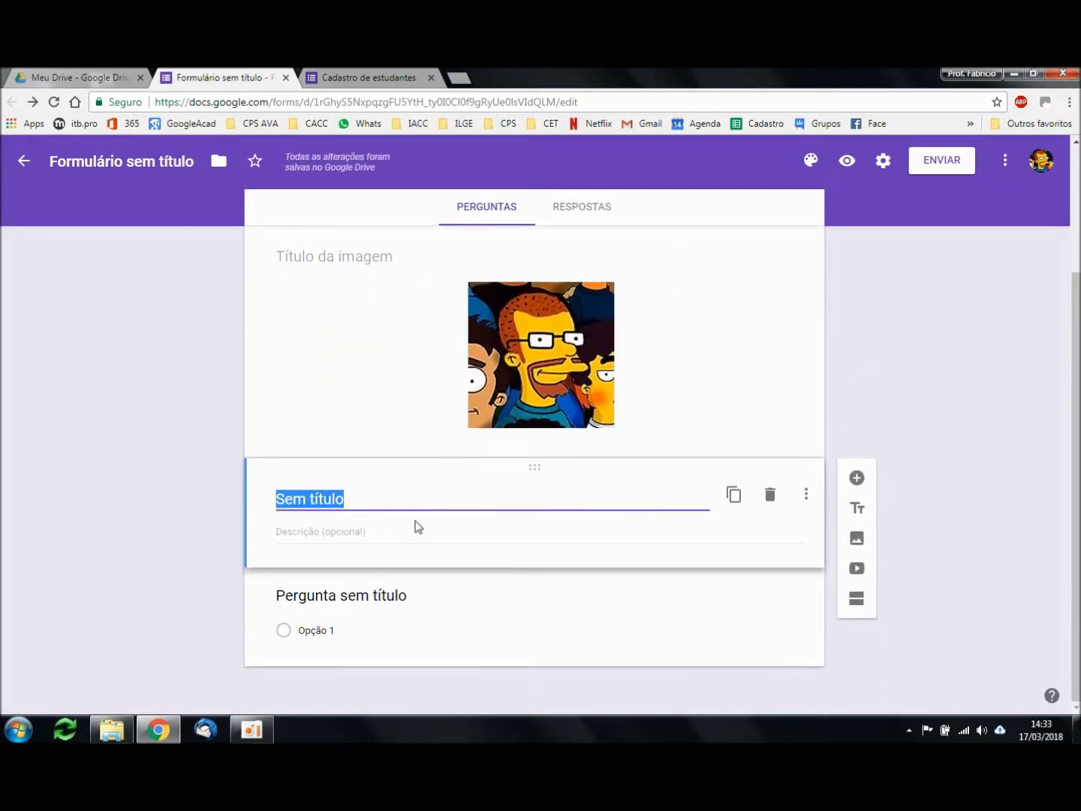
pyautogui.write('Dados de cadastro')
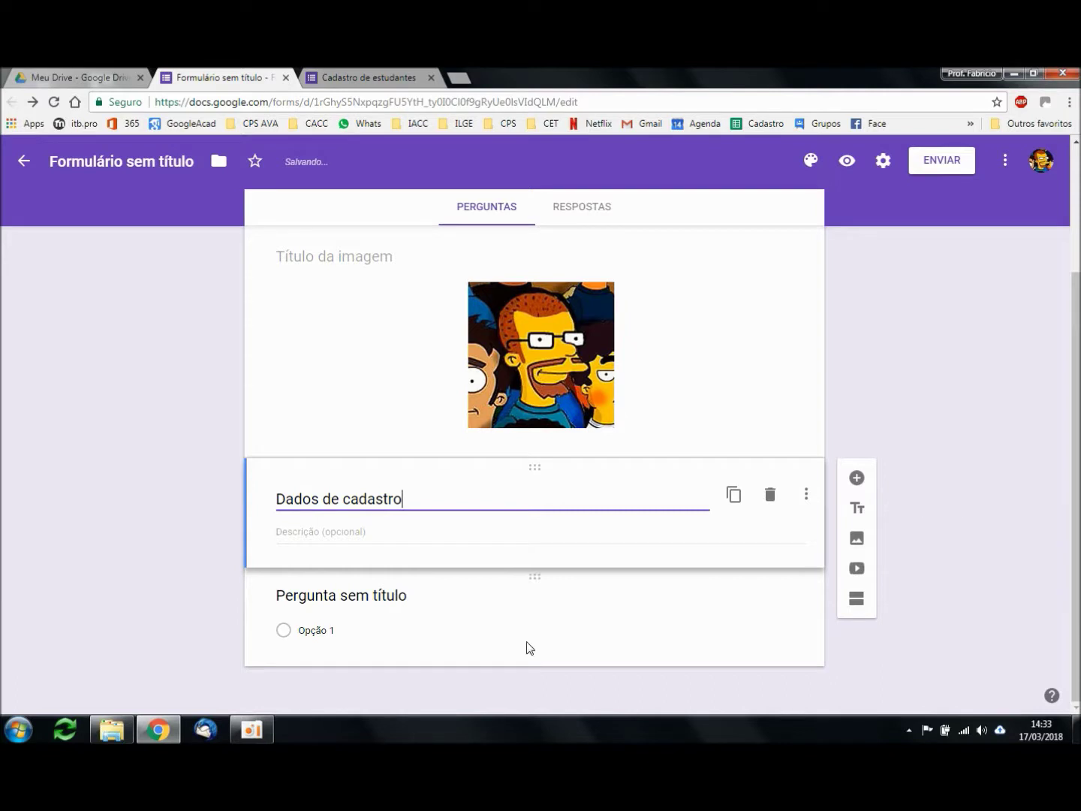
pyautogui.click(437, 611)
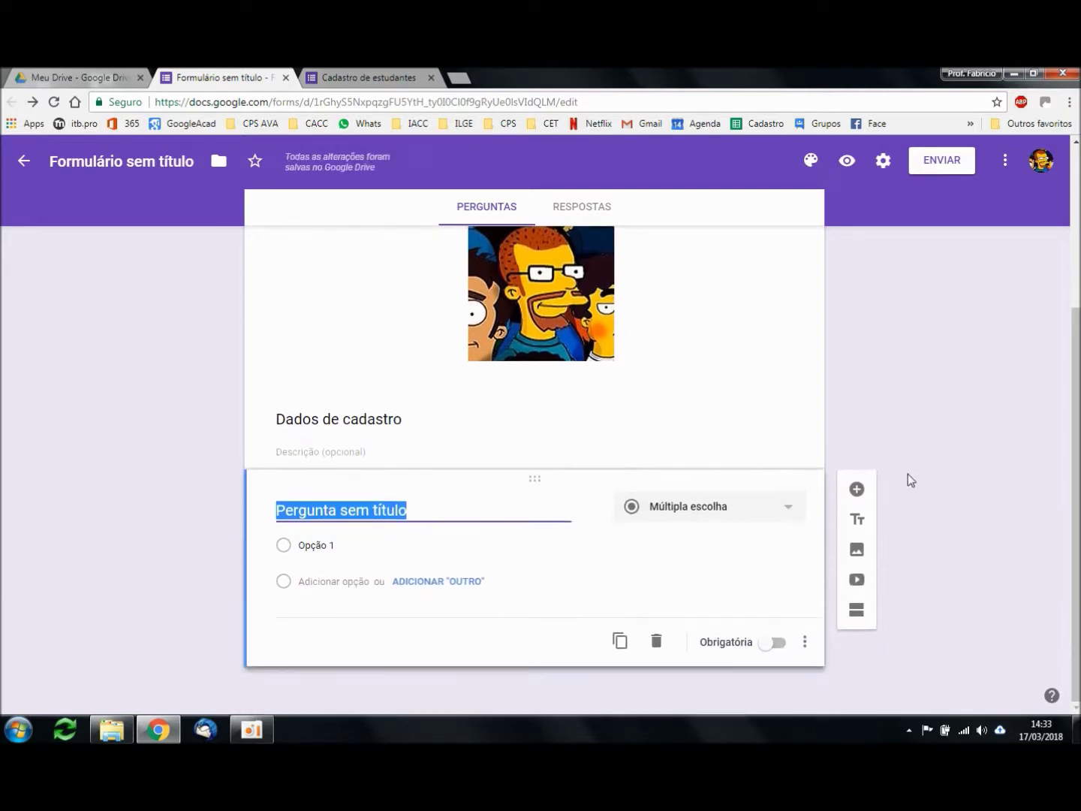
# Step: Make the first question a required short-answer question titled 'Nome completo'
pyautogui.click(402, 506)
pyautogui.moveTo(411, 511); pyautogui.dragTo(274, 511)
pyautogui.click(786, 510)
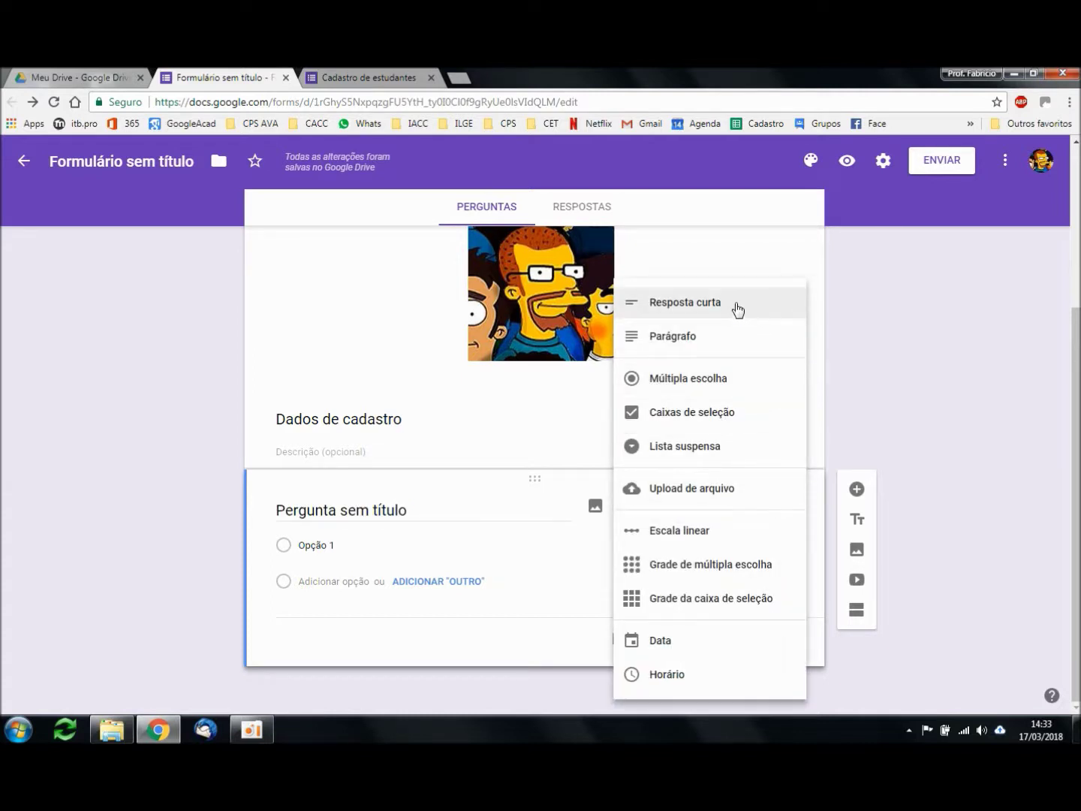
pyautogui.click(698, 313)
pyautogui.click(426, 544)
pyautogui.write('Nome completo')
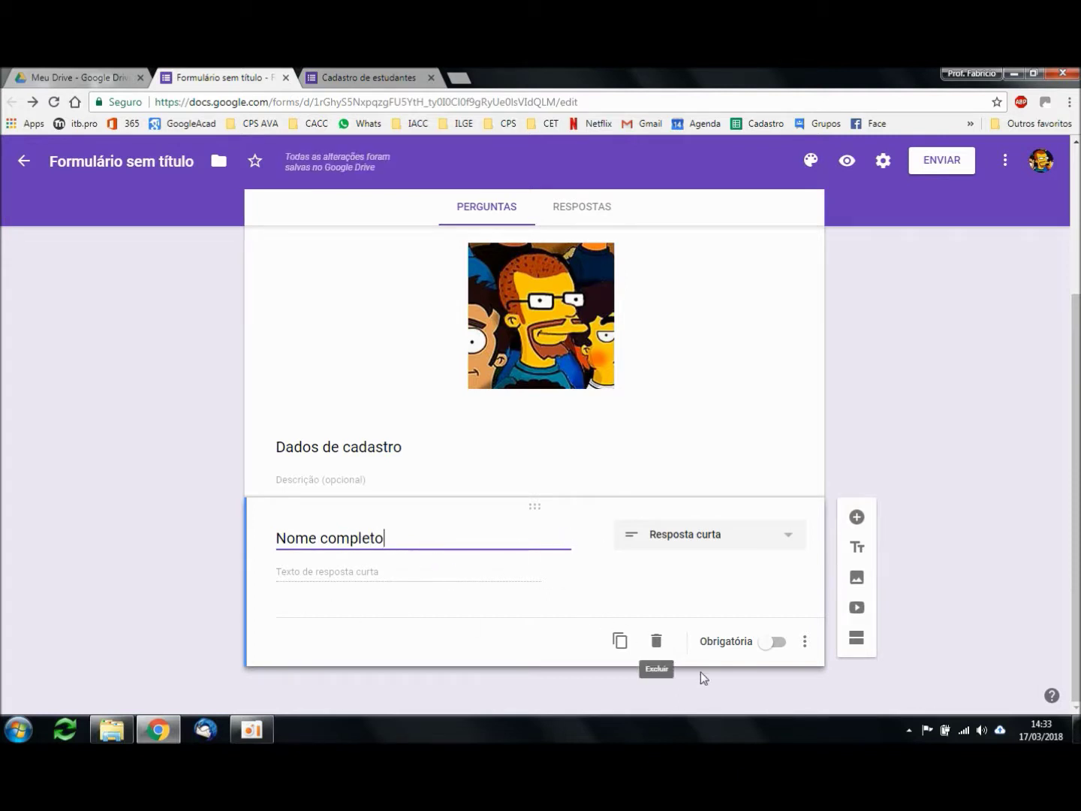
pyautogui.click(765, 645)
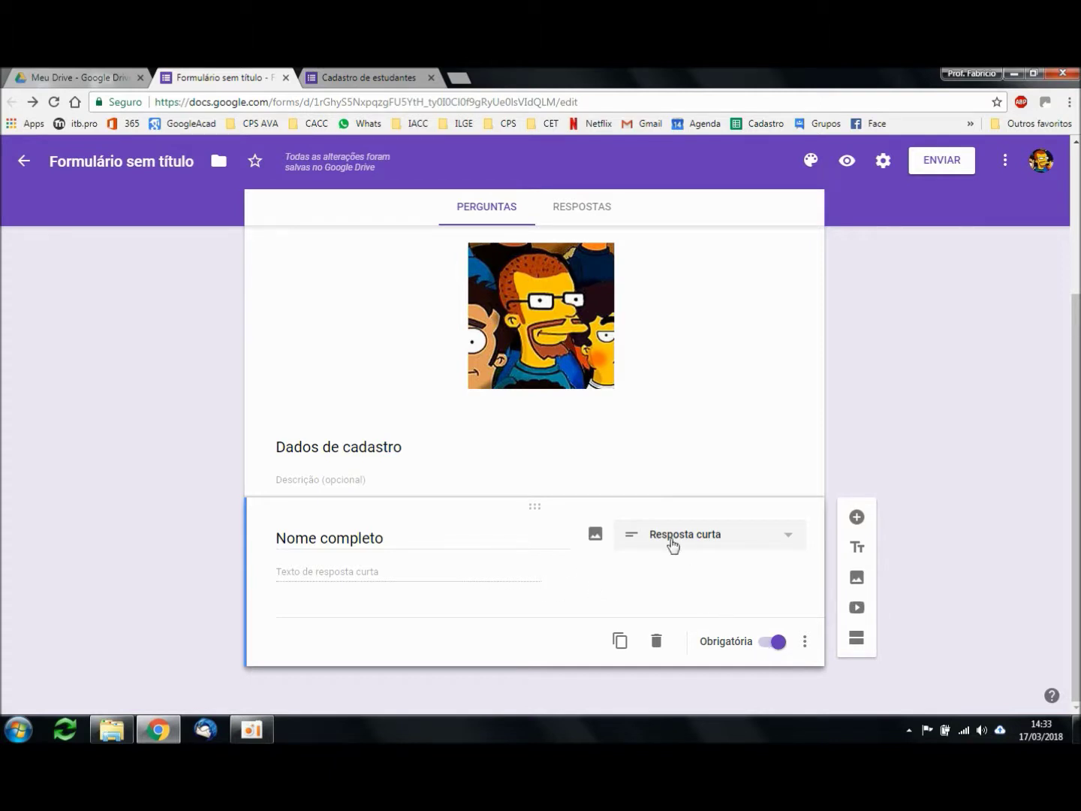
# Step: Enable a description for Nome completo and begin typing 'Digite seu nome completo'
pyautogui.click(401, 546)
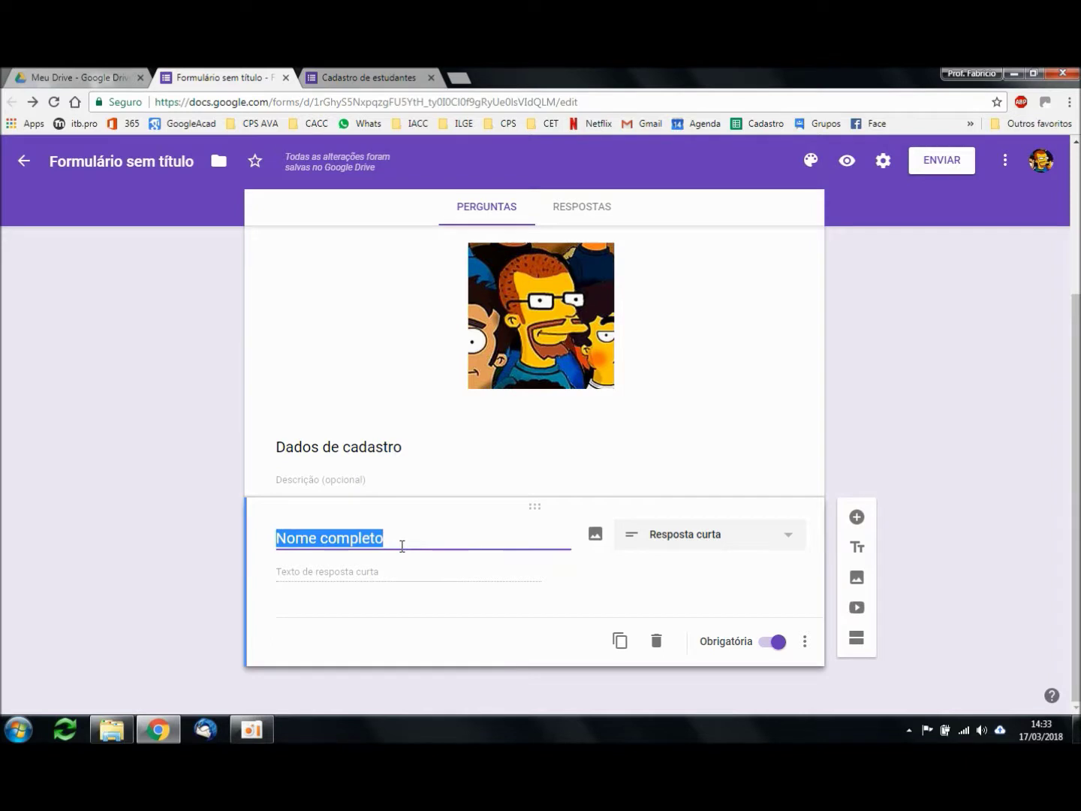
pyautogui.click(735, 534)
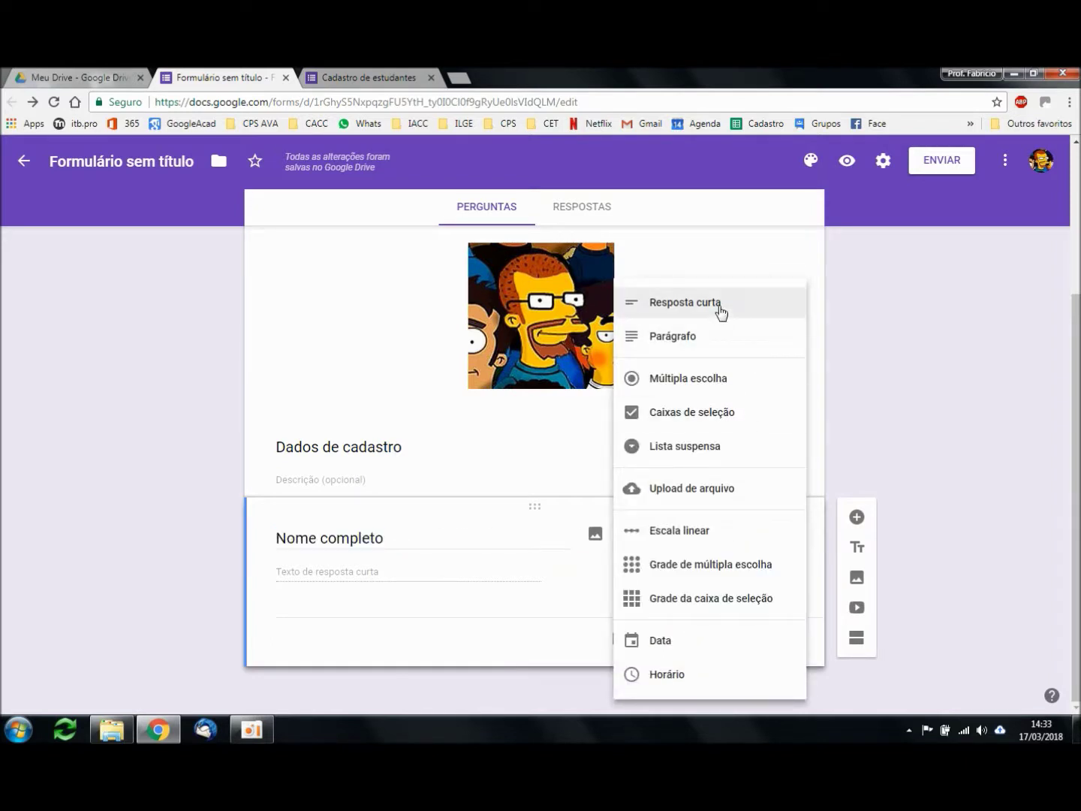
pyautogui.click(720, 311)
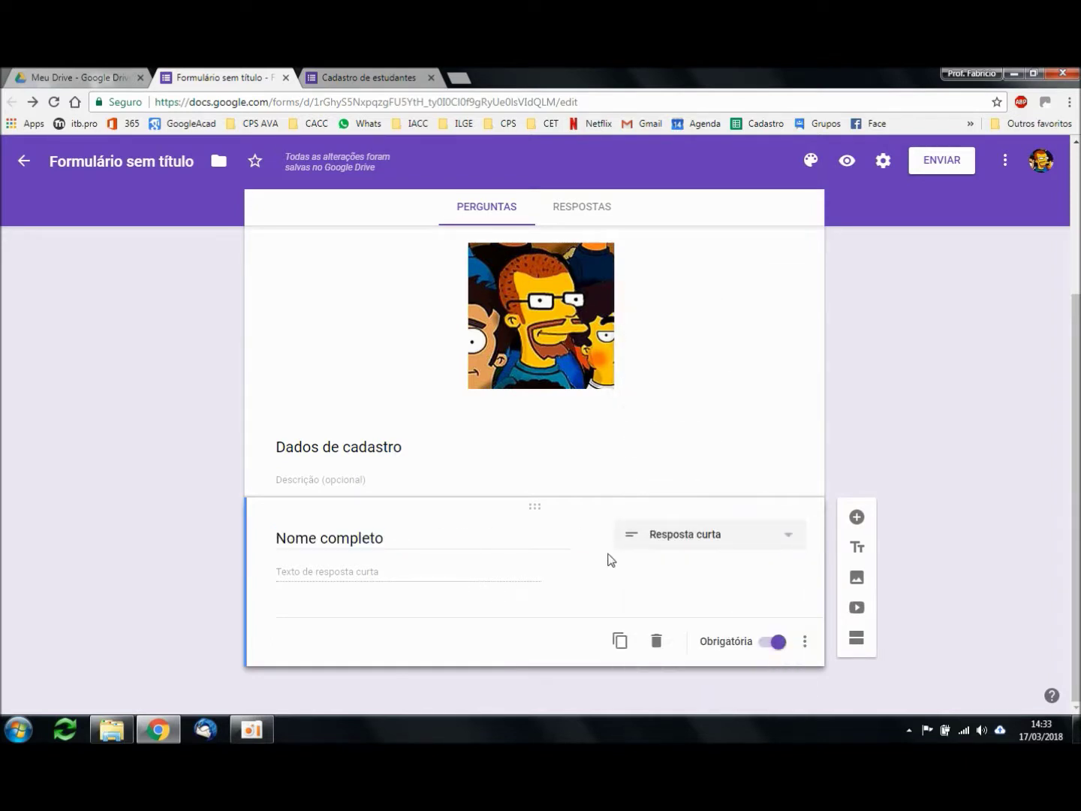
pyautogui.click(805, 641)
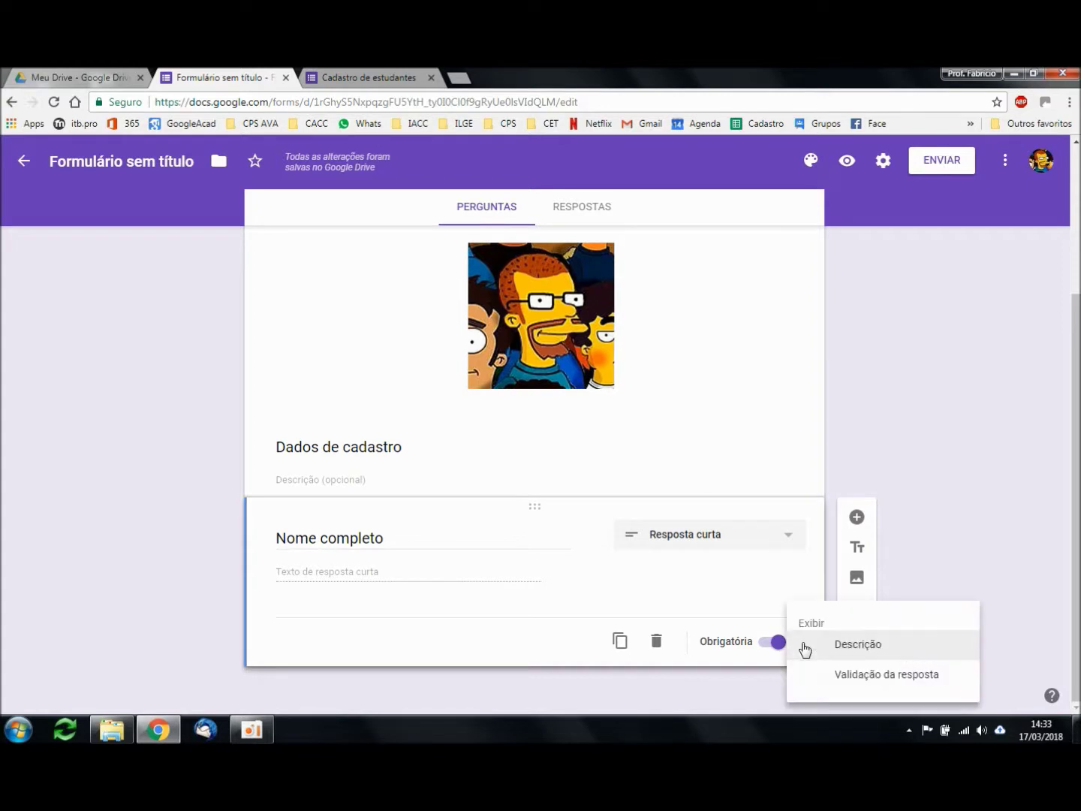
pyautogui.click(810, 645)
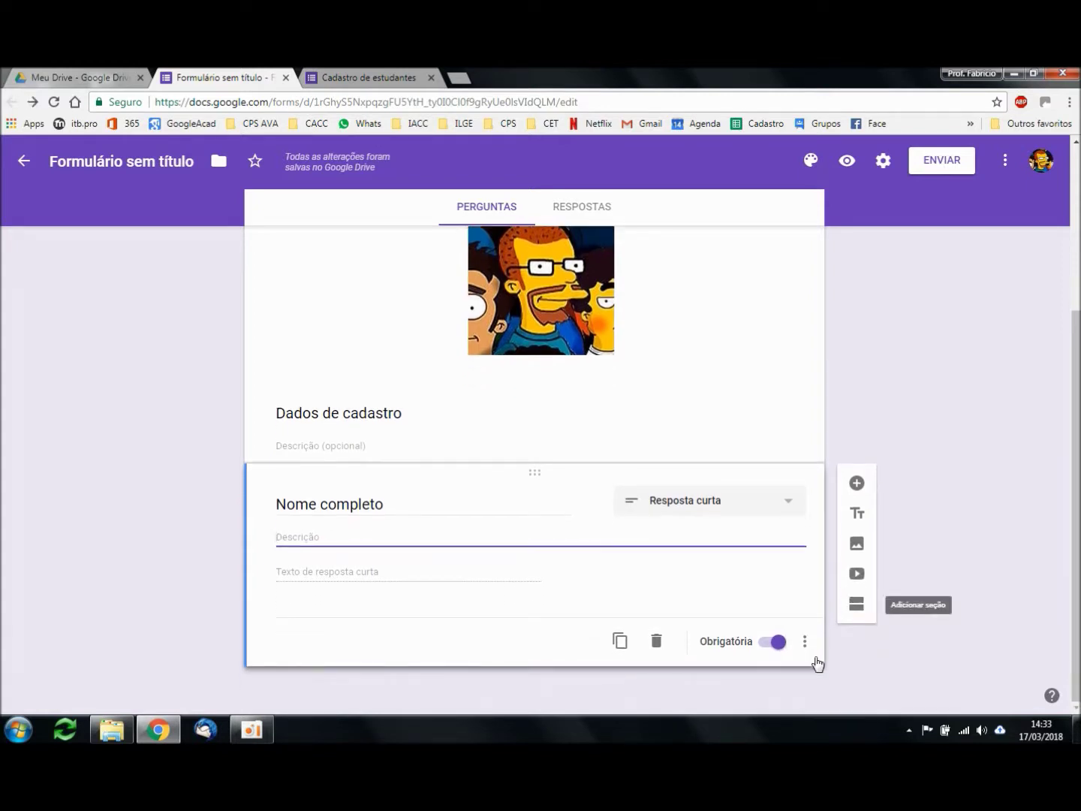
pyautogui.click(805, 643)
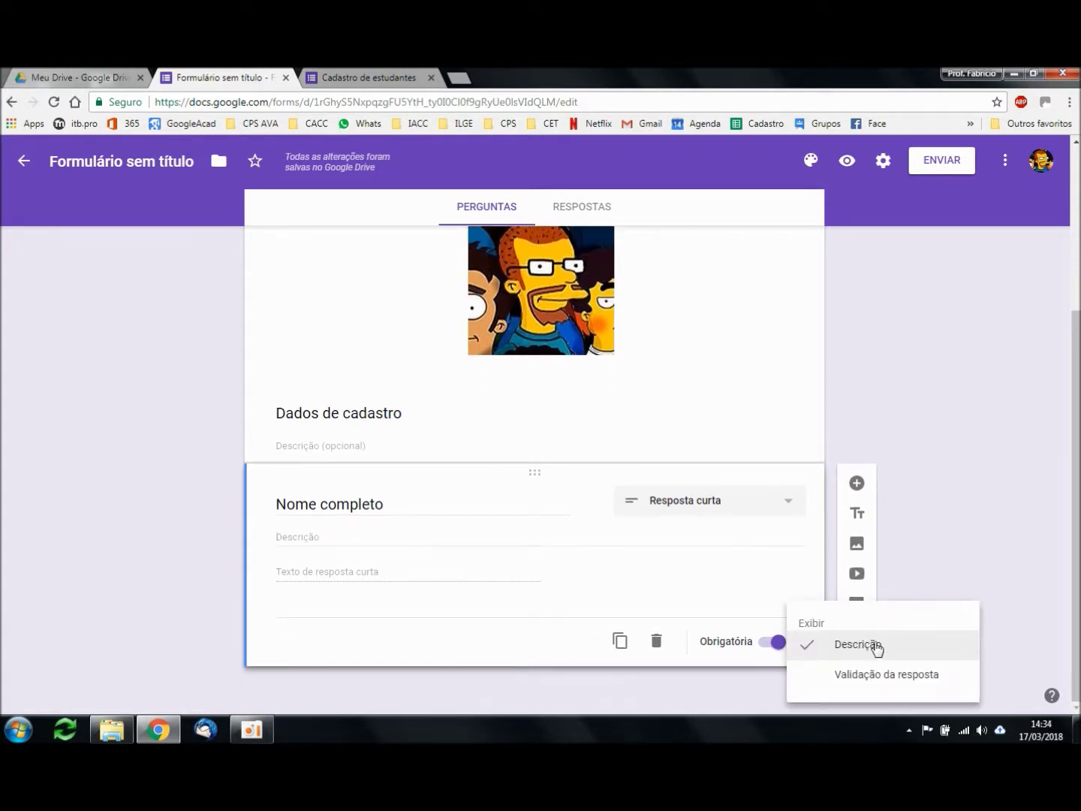
pyautogui.click(436, 537)
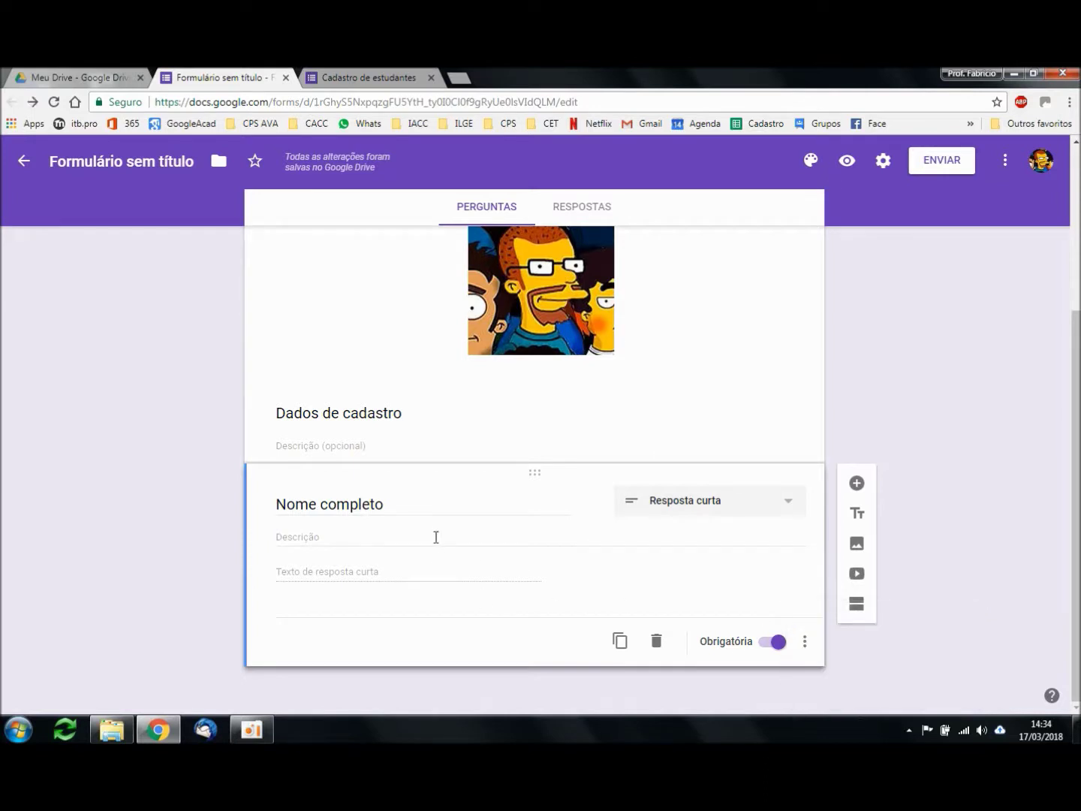
pyautogui.click(437, 537)
pyautogui.write('Digite seu nome completo')
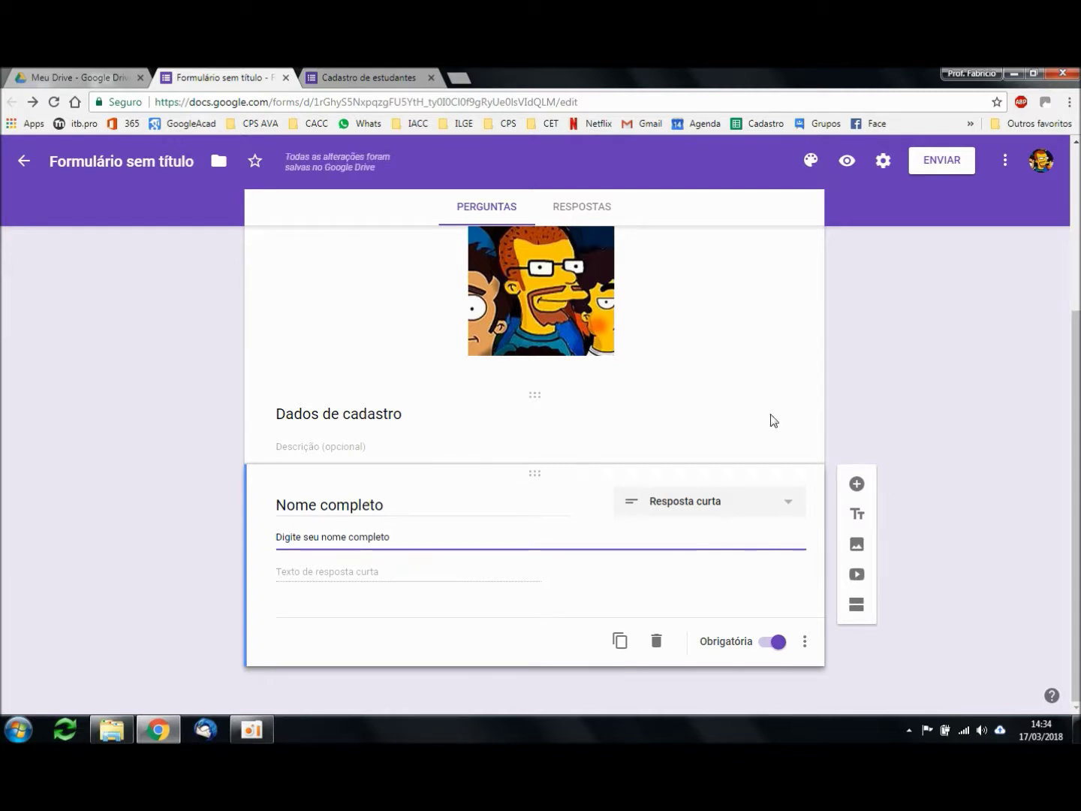
pyautogui.click(846, 160)
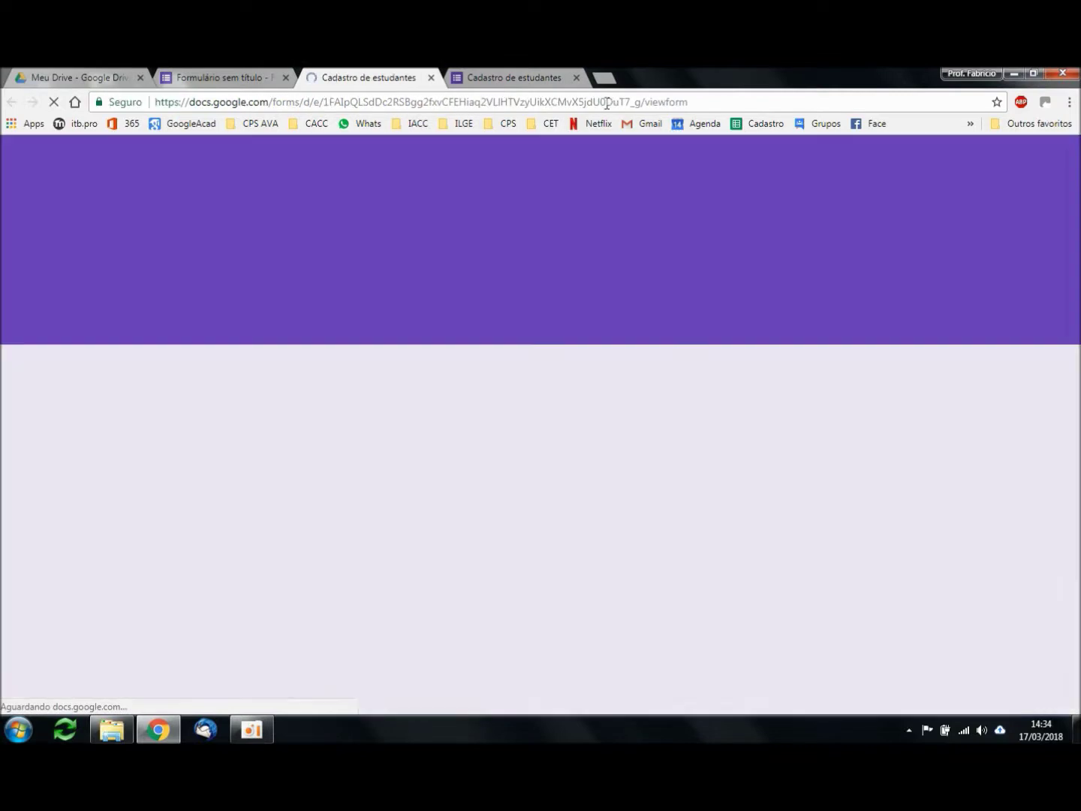
pyautogui.click(577, 78)
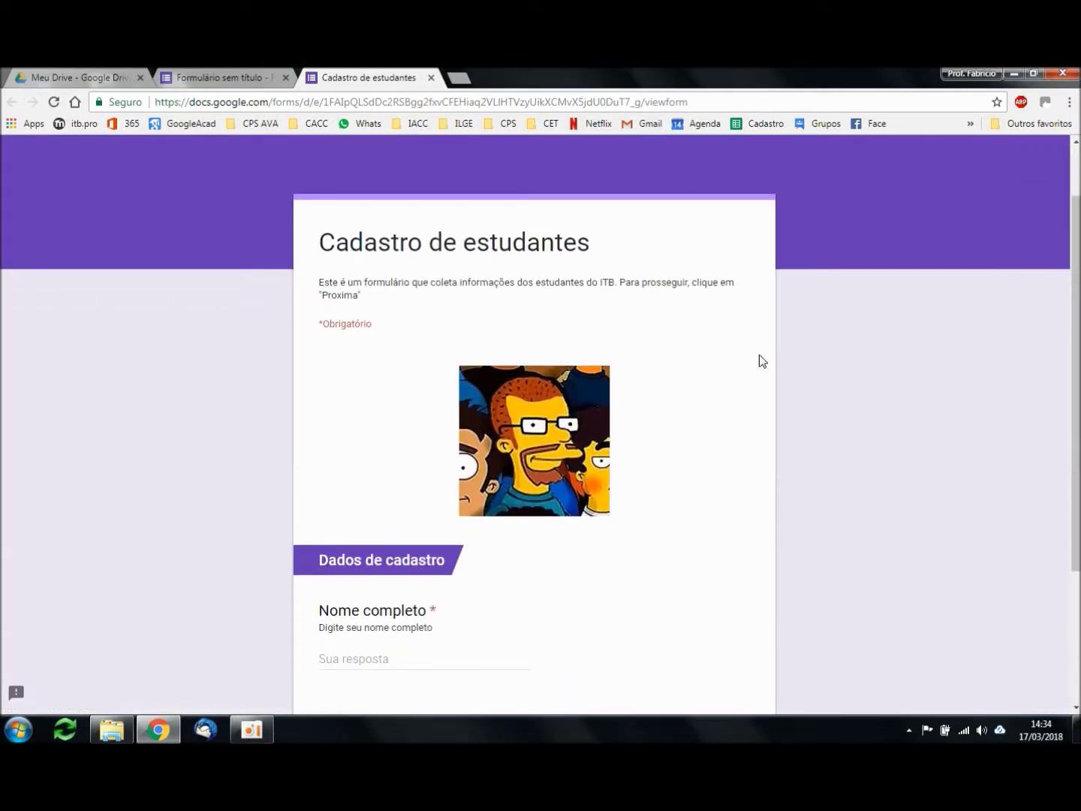
pyautogui.scroll(-3, 849, 445)
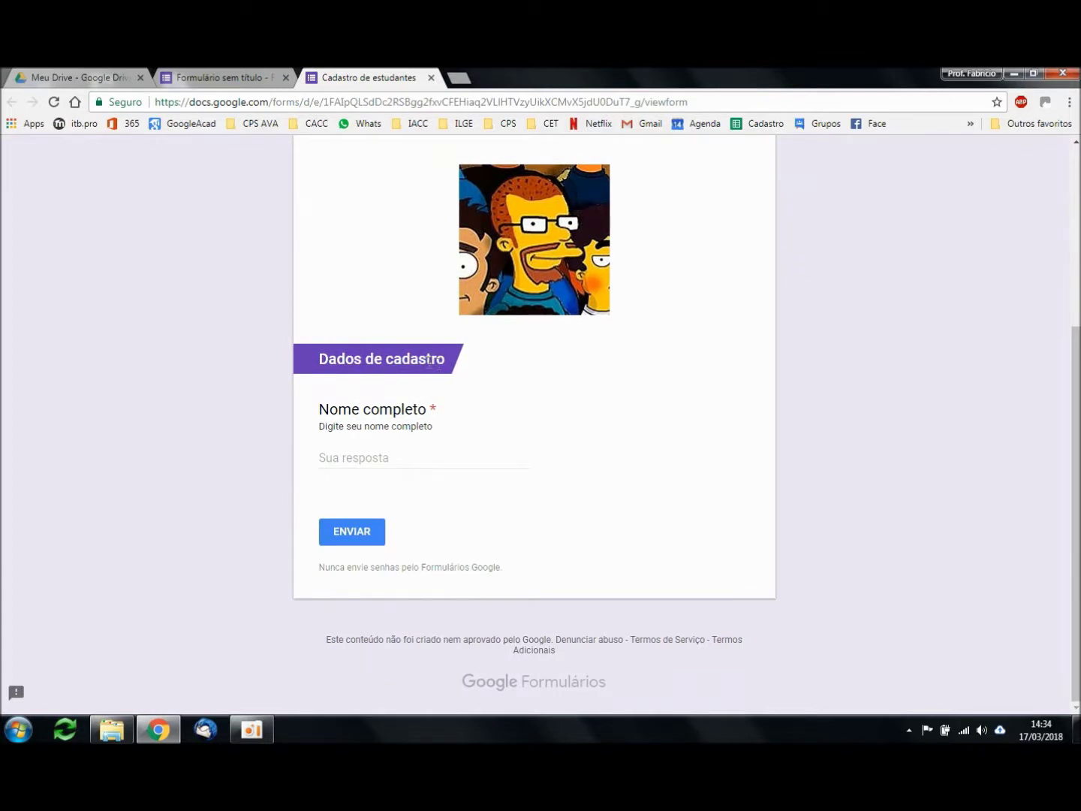
pyautogui.click(386, 459)
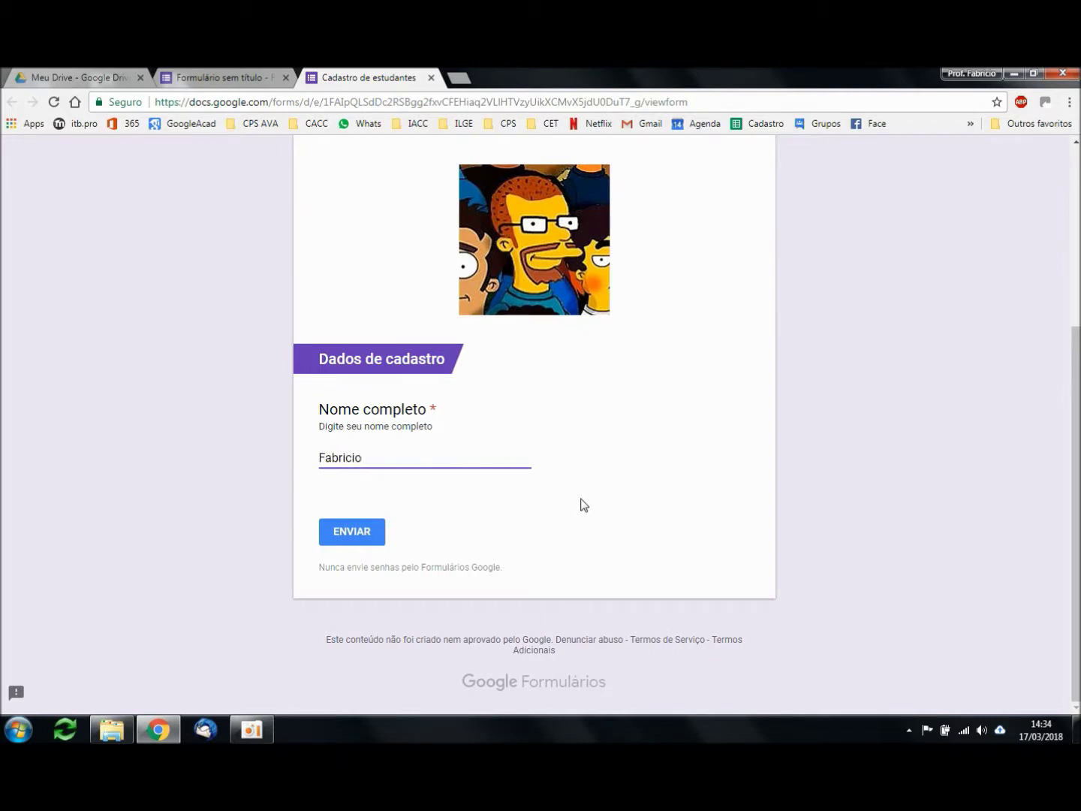
pyautogui.hotkey('ctrl', 'shift', 'Left')
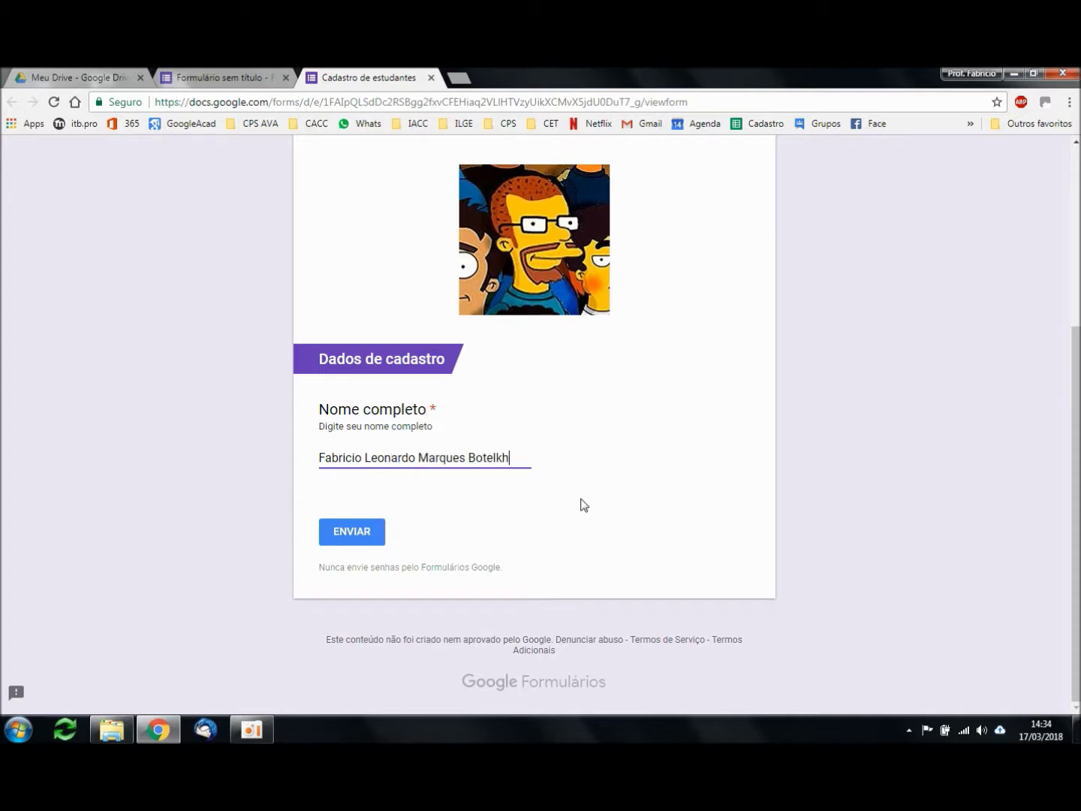
pyautogui.hotkey('ctrl', 'shift', 'Left')
pyautogui.click(432, 78)
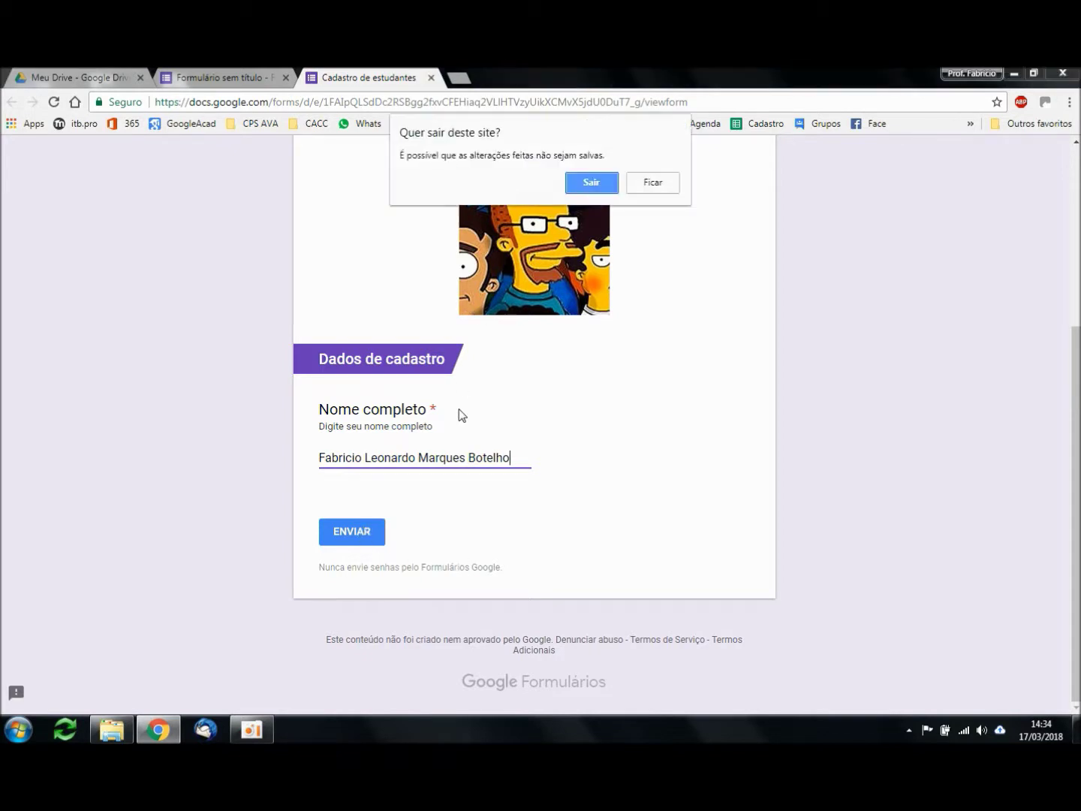
pyautogui.click(592, 182)
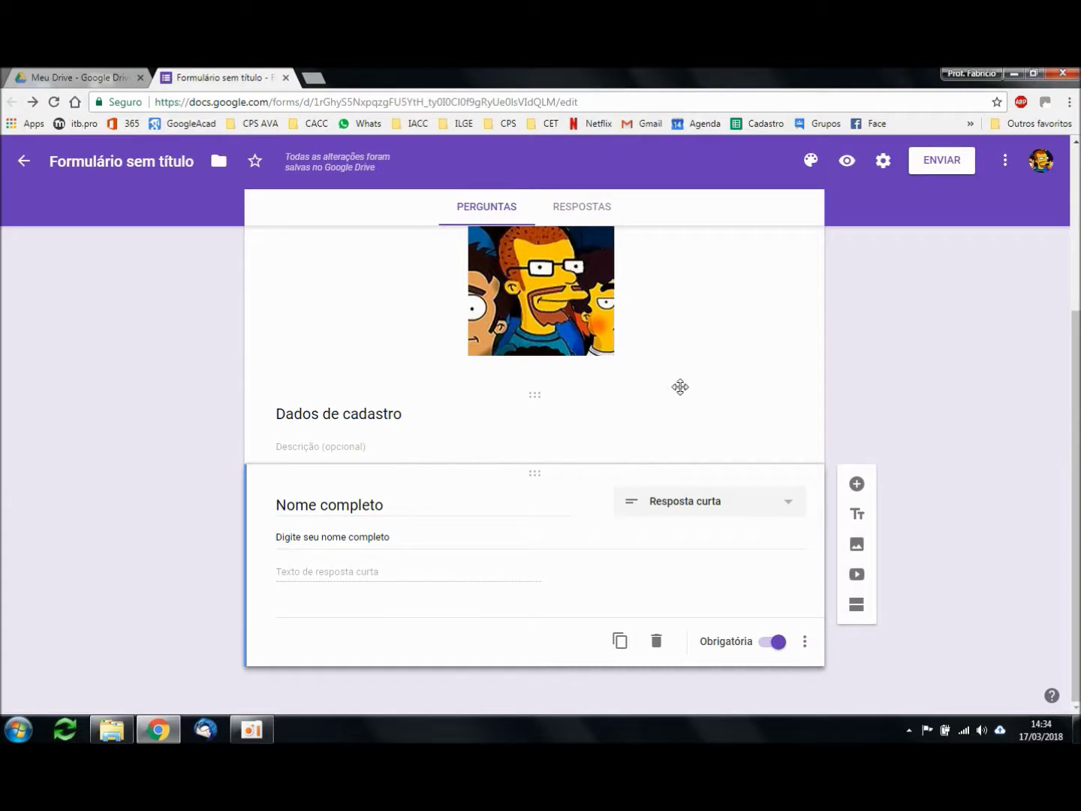
# Step: Add an optional Parágrafo question titled 'Fale um pouco sobre você'
pyautogui.click(856, 485)
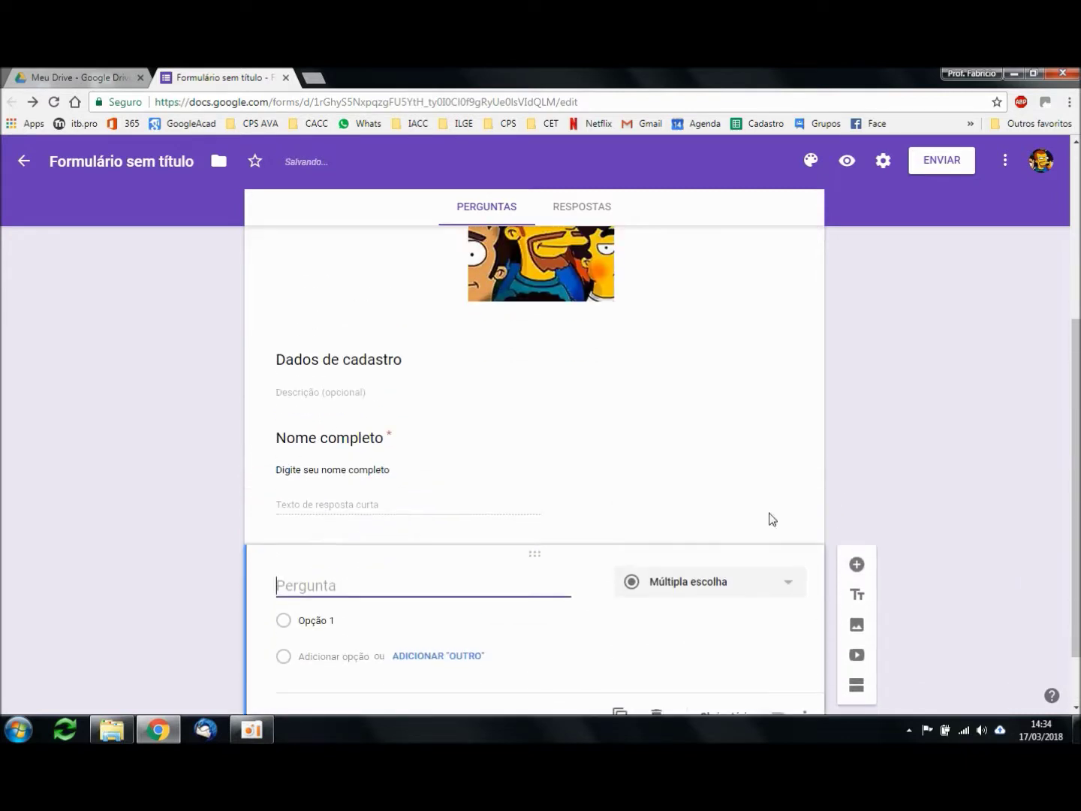
pyautogui.click(726, 582)
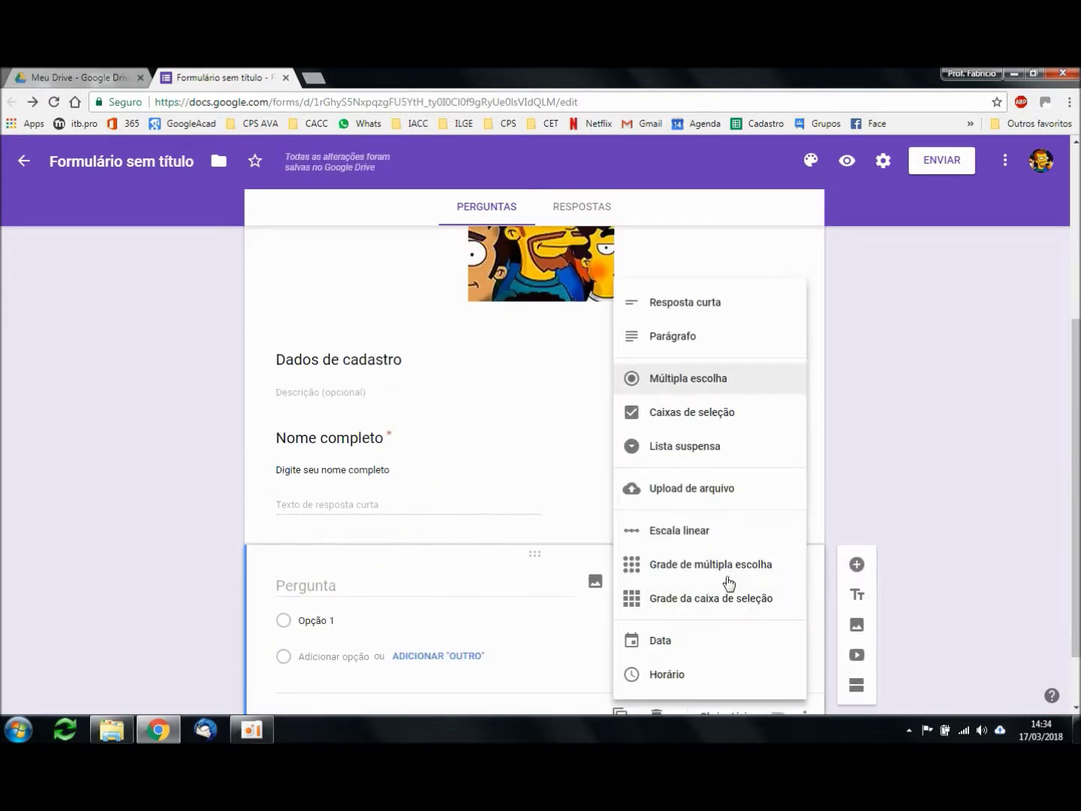
pyautogui.click(705, 338)
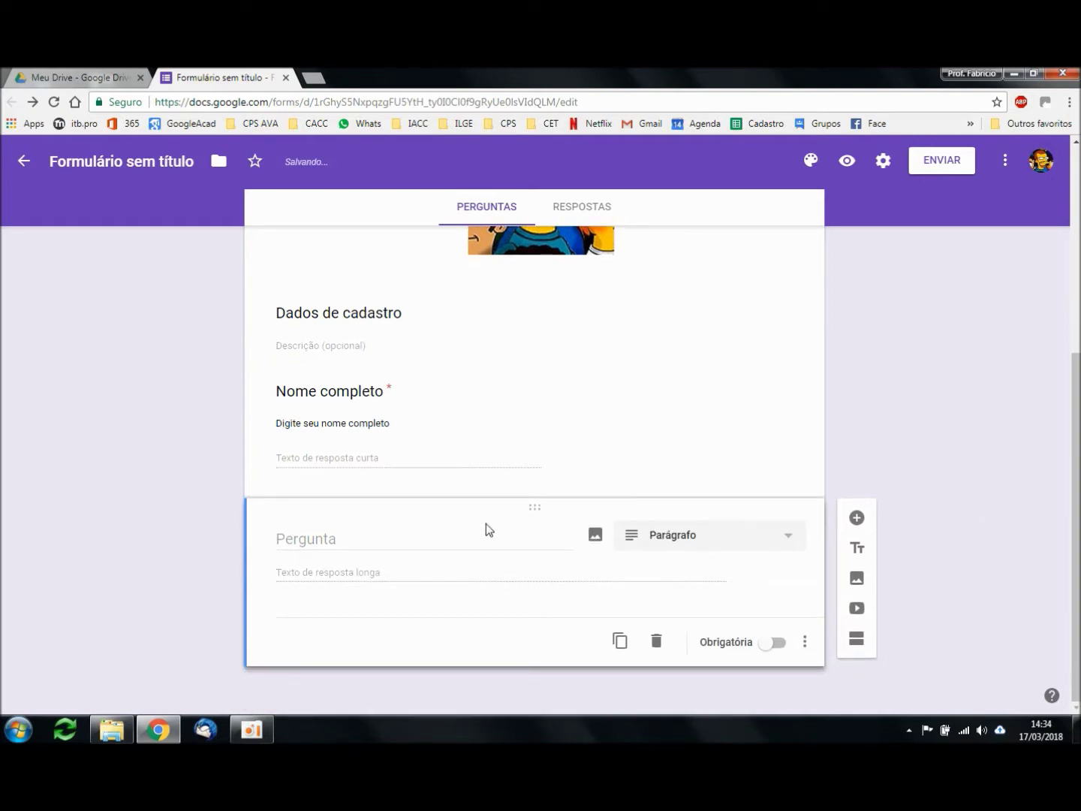
pyautogui.click(405, 542)
pyautogui.write('Um pouco sobr')
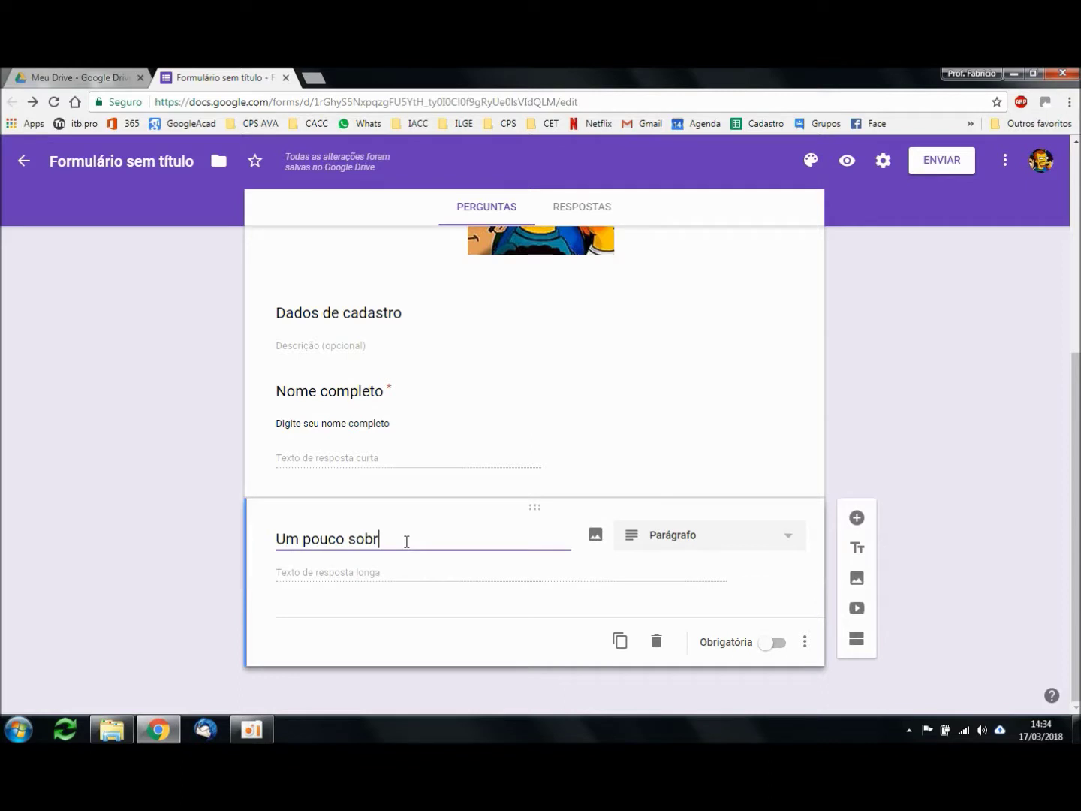
pyautogui.write('e voc')
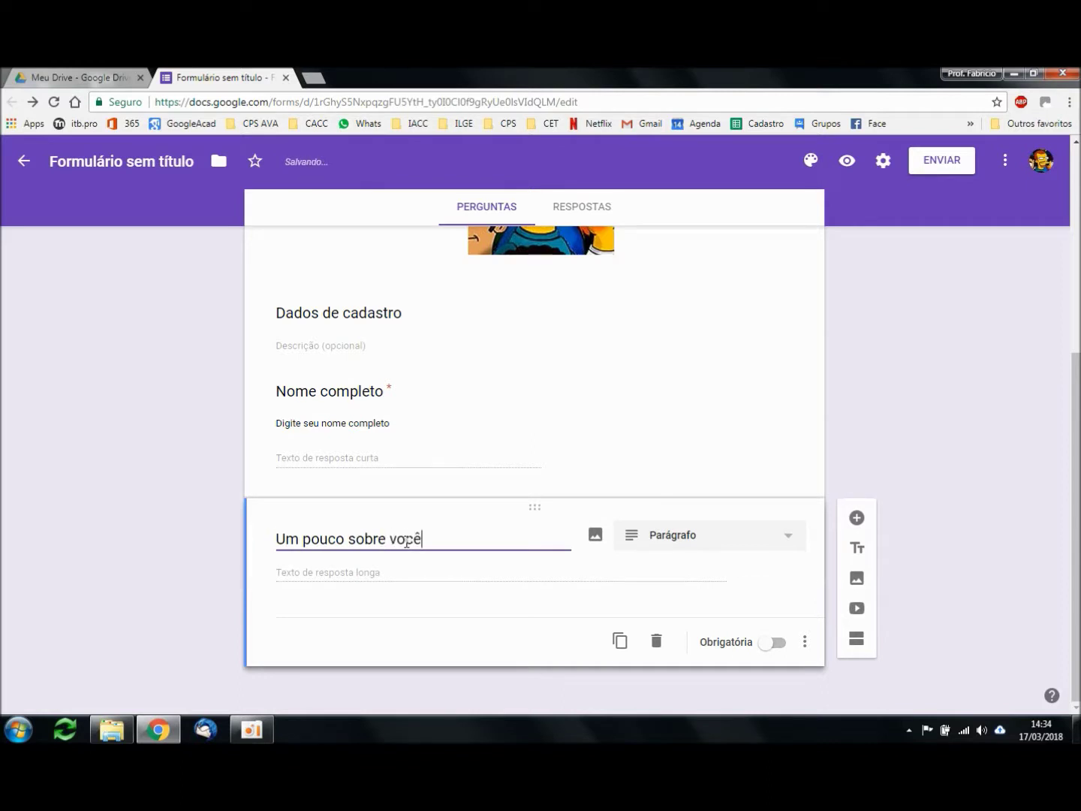
pyautogui.write('ê')
pyautogui.press('Home')
pyautogui.write('Fale')
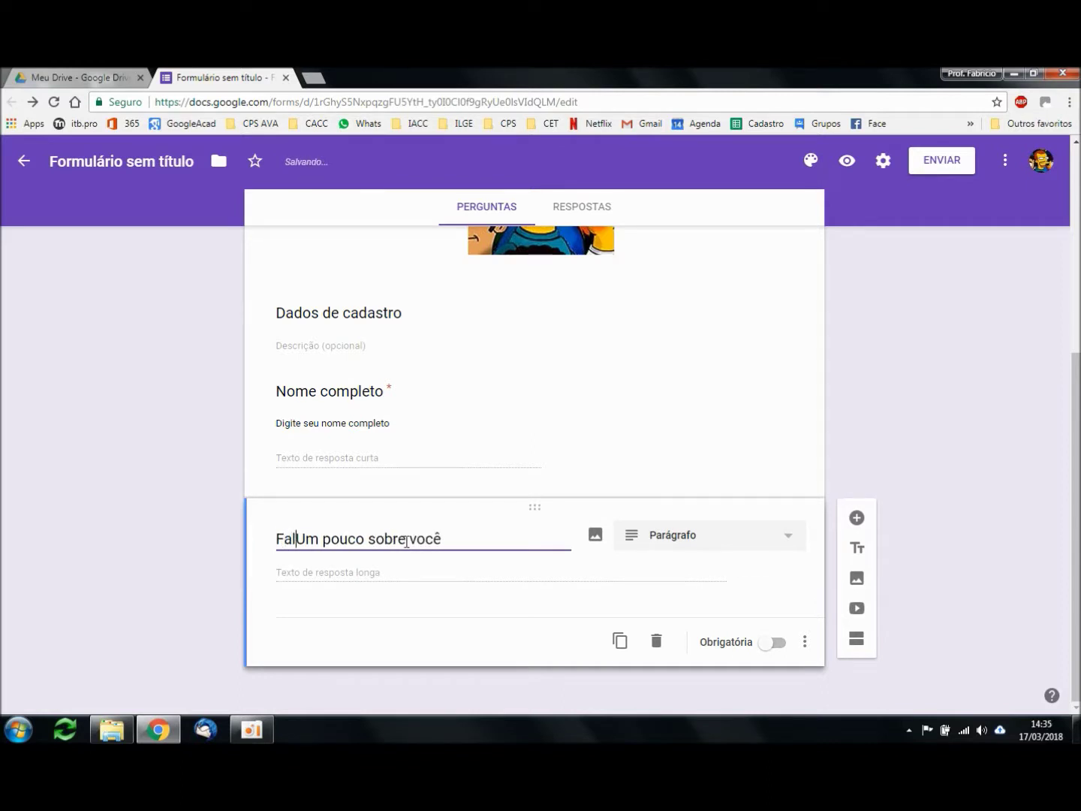
pyautogui.press('End')
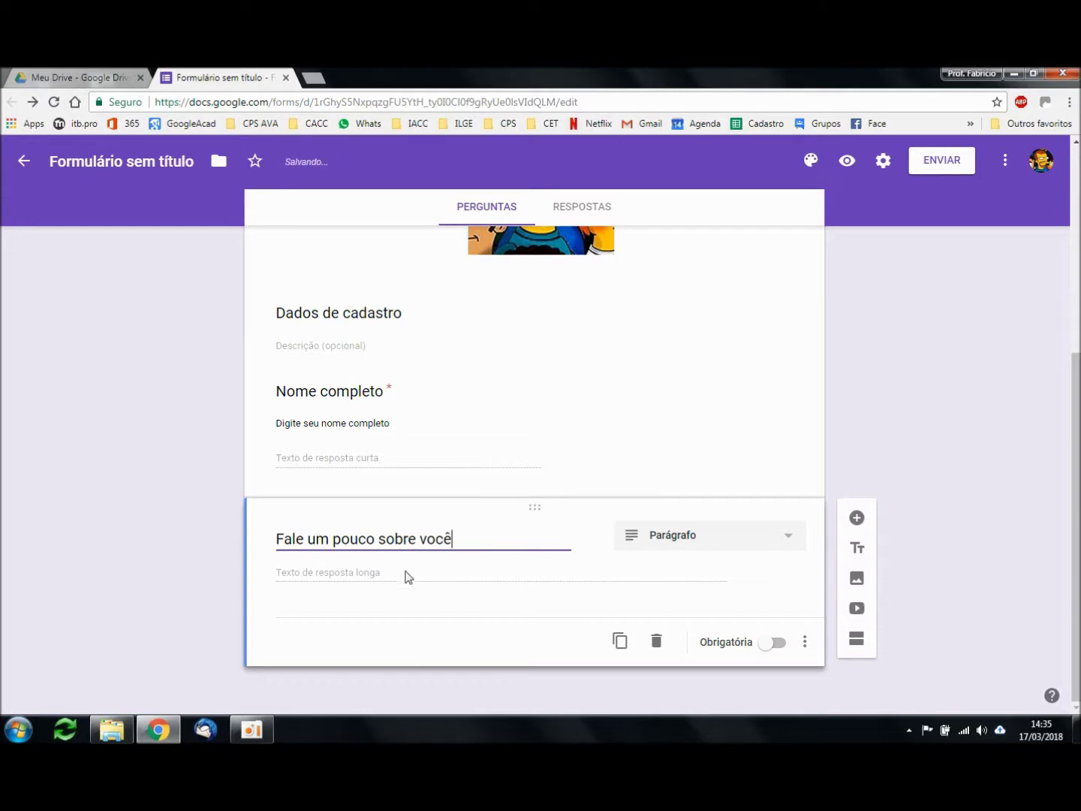
pyautogui.click(777, 645)
pyautogui.click(774, 647)
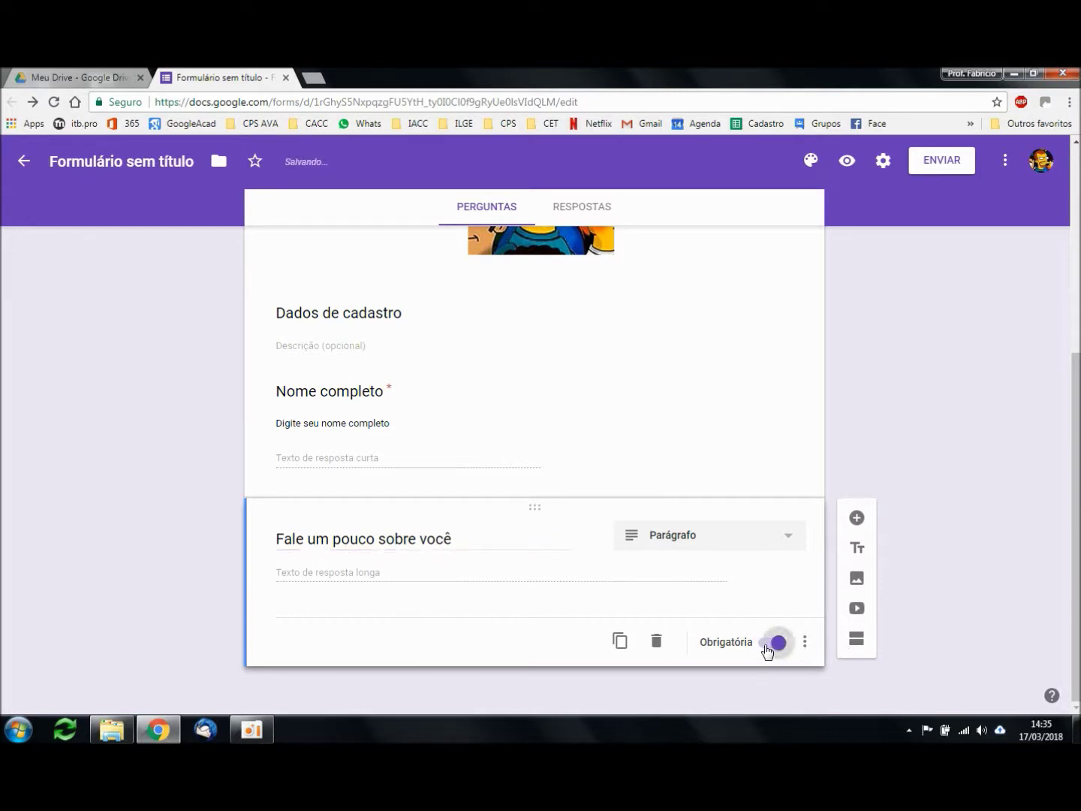
# Step: Give it a description asking about the respondent's preferences and dislikes, keeping the Parágrafo type
pyautogui.click(805, 642)
pyautogui.click(848, 645)
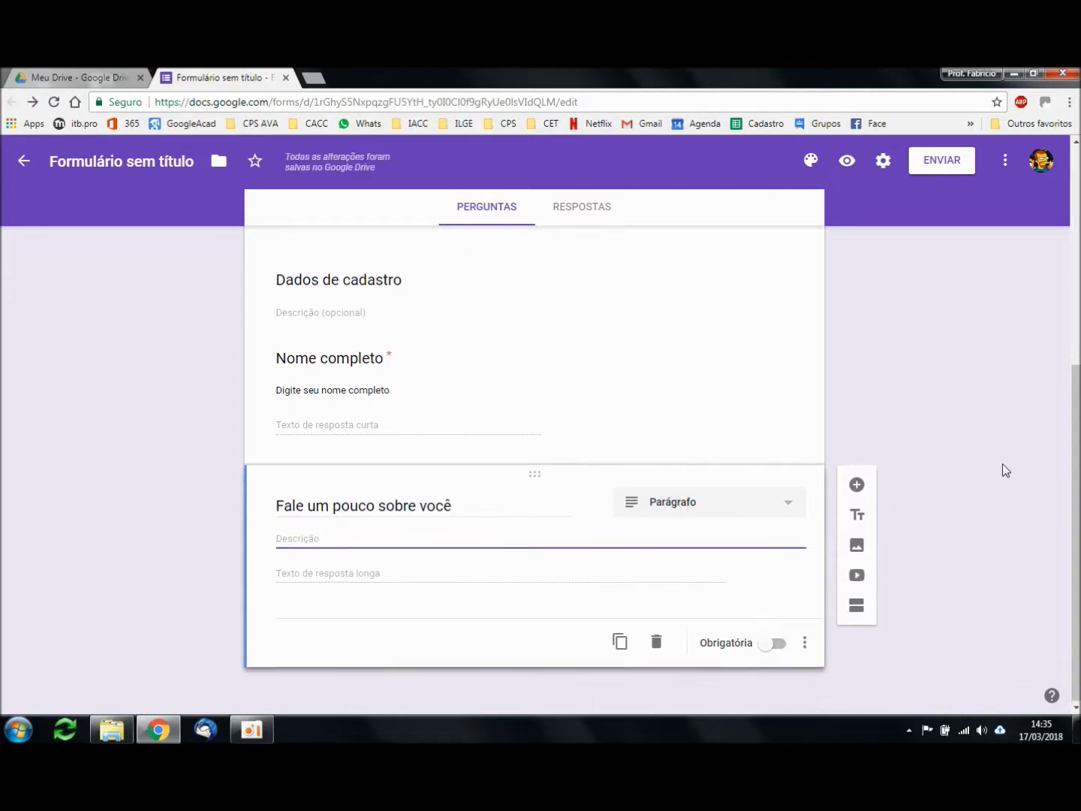
pyautogui.write('Escreva um pouco sobre')
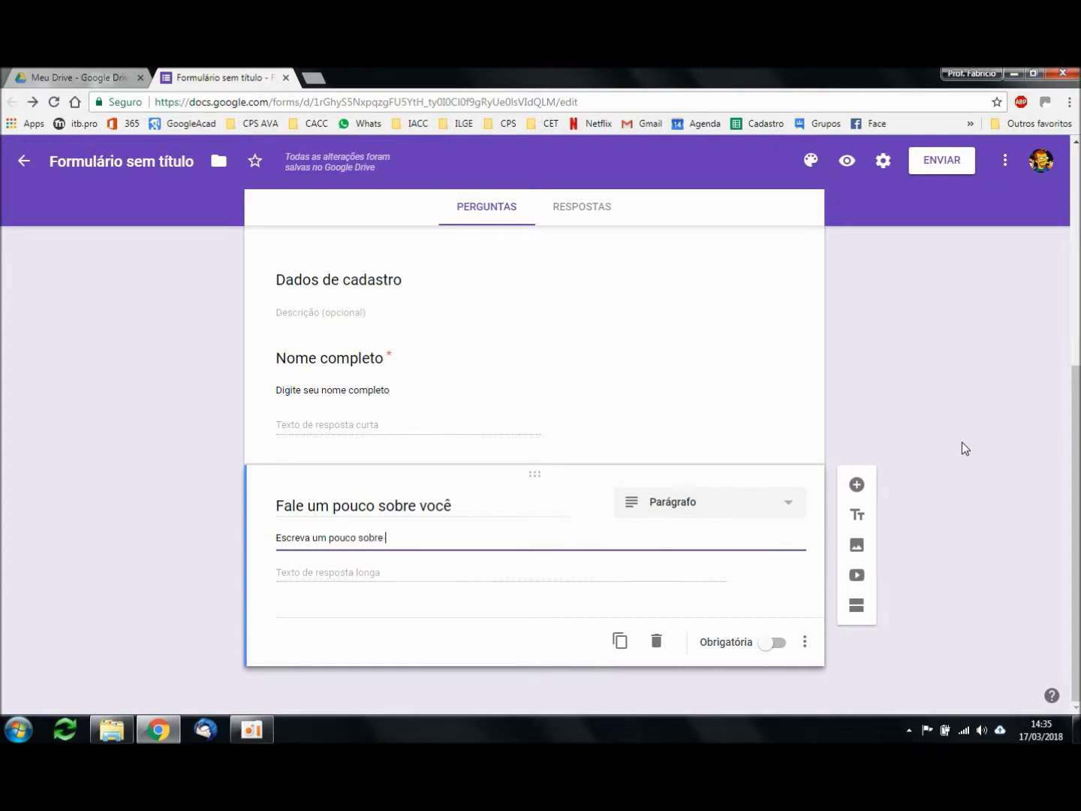
pyautogui.write(' suas prefréncias re')
pyautogui.press('Right')
pyautogui.write('e')
pyautogui.press('End')
pyautogui.write('sobre o que voc')
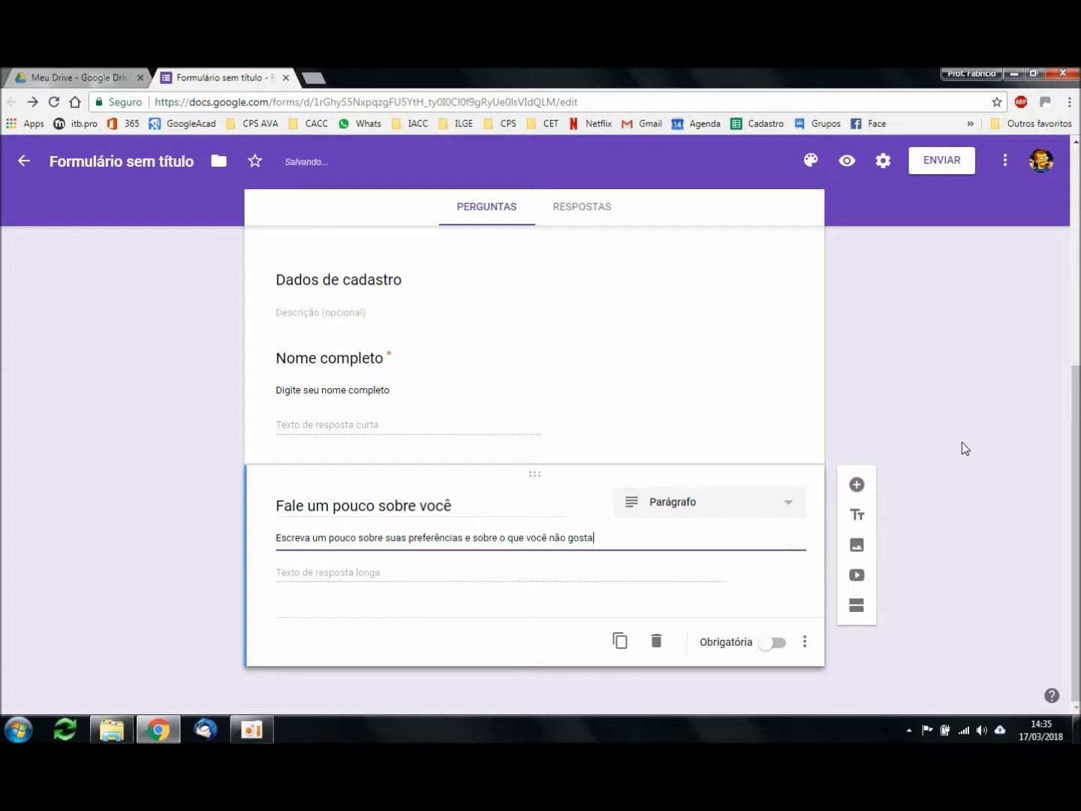
pyautogui.click(697, 504)
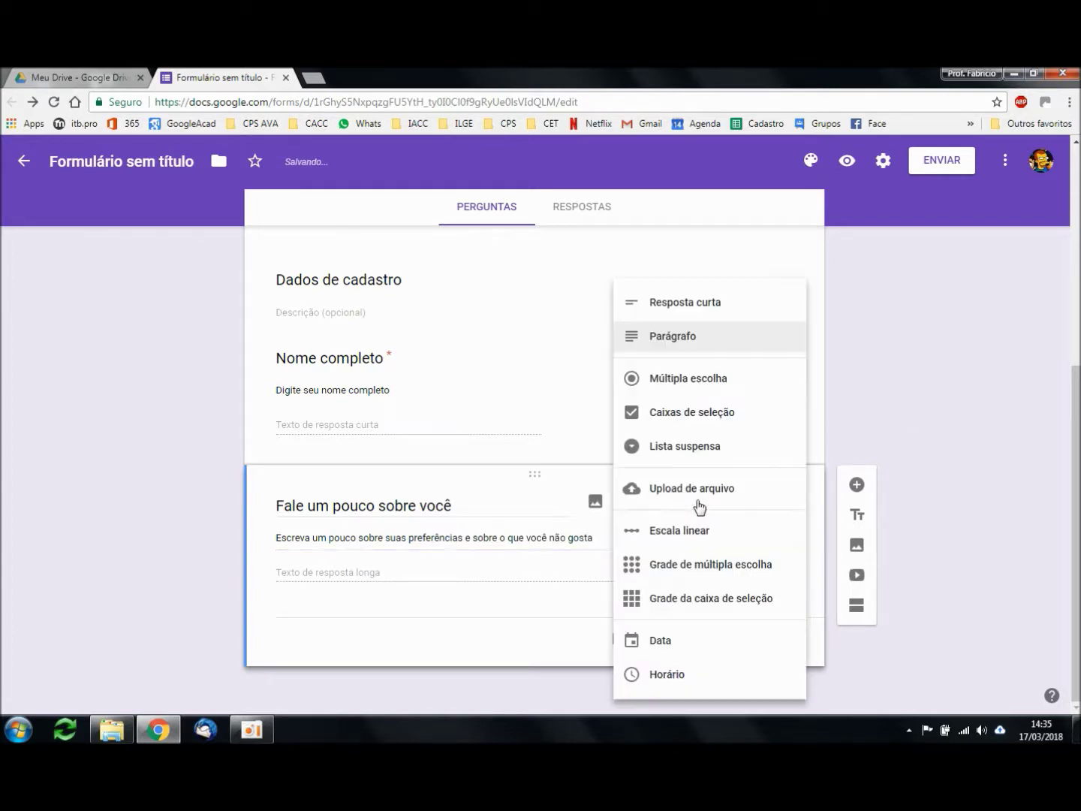
pyautogui.click(876, 383)
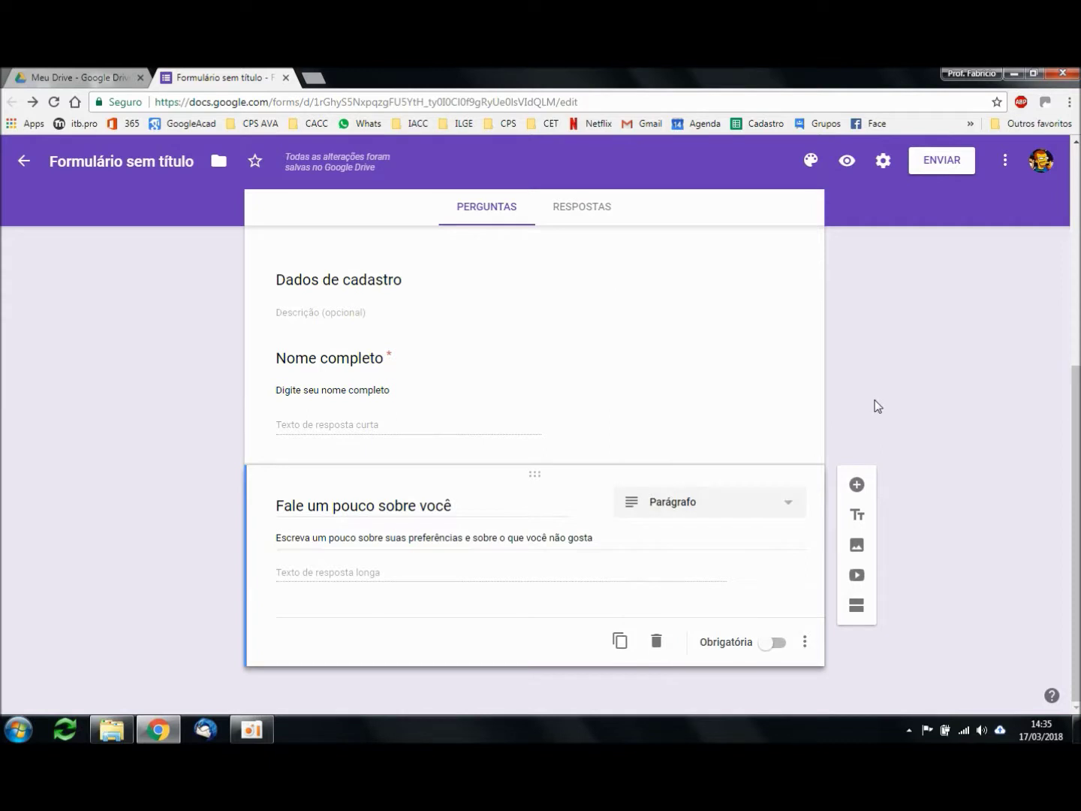
# Step: Add a new multiple-choice question titled 'Sexo'
pyautogui.click(868, 493)
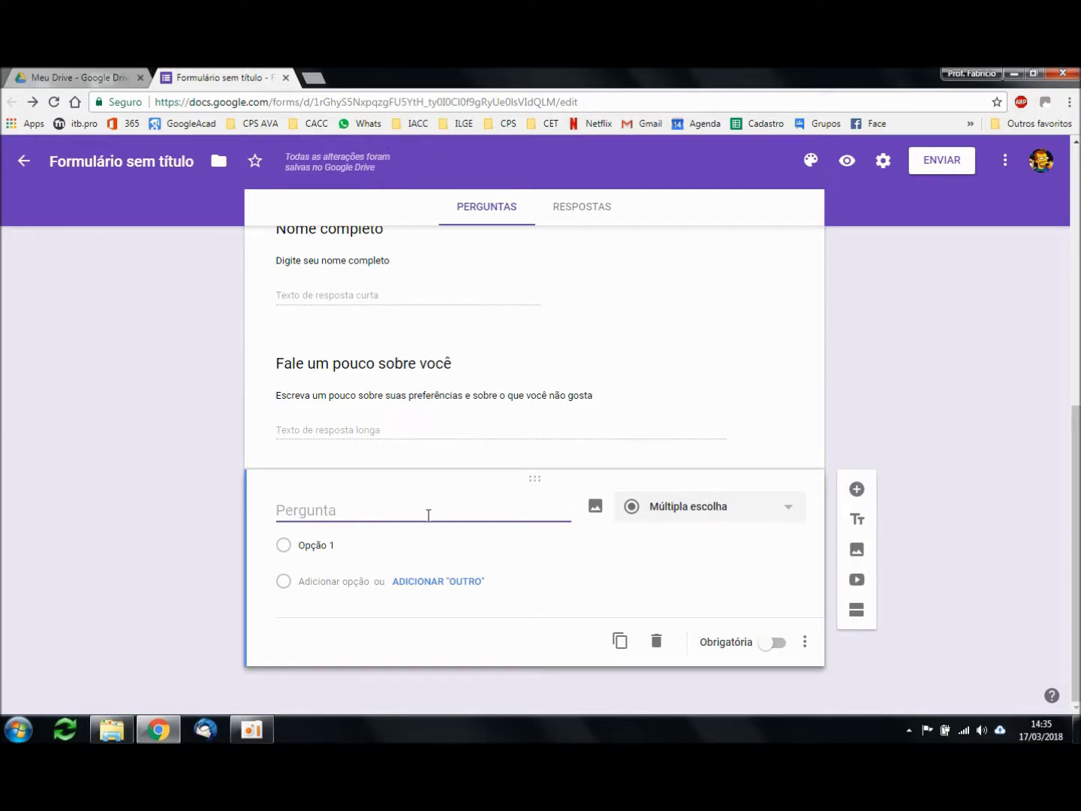
pyautogui.write('Qual o seu sexo')
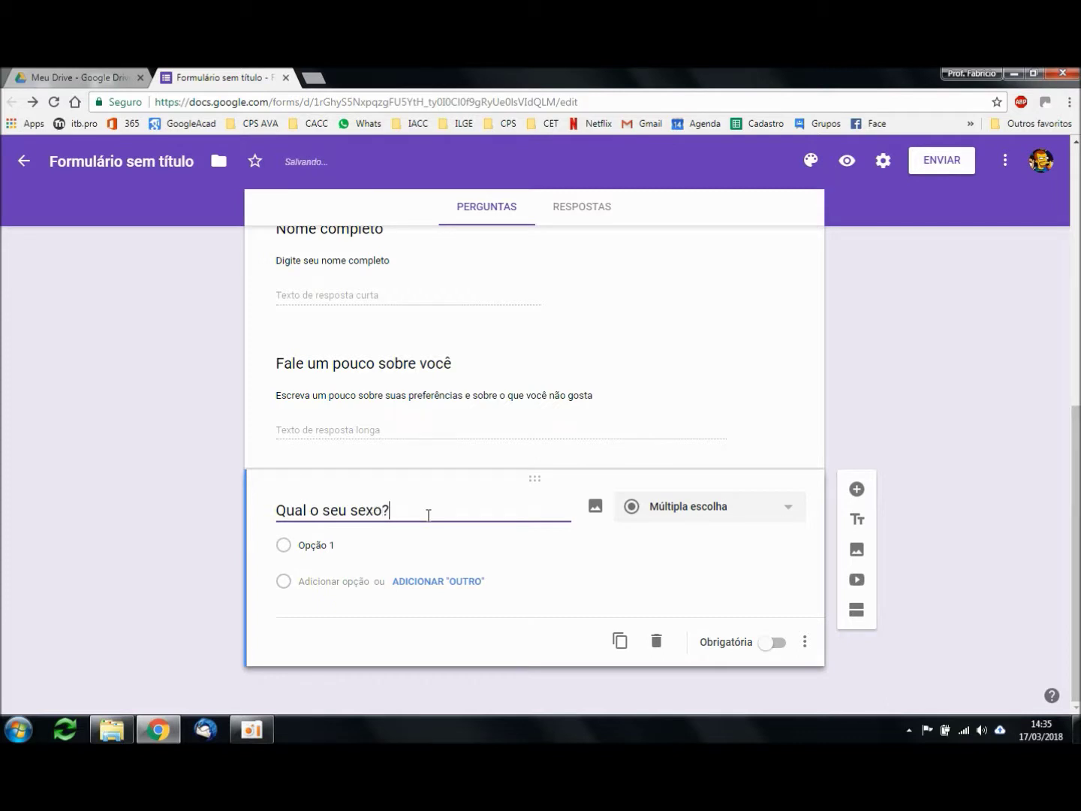
pyautogui.write('?')
pyautogui.press('Home')
pyautogui.hotkey('ctrl', 'shift', 'Right')
pyautogui.hotkey('ctrl', 'shift', 'Right')
pyautogui.hotkey('ctrl', 'shift', 'Right')
pyautogui.hotkey('ctrl', 'shift', 'Right')
pyautogui.hotkey('ctrl', 'shift', 'Right')
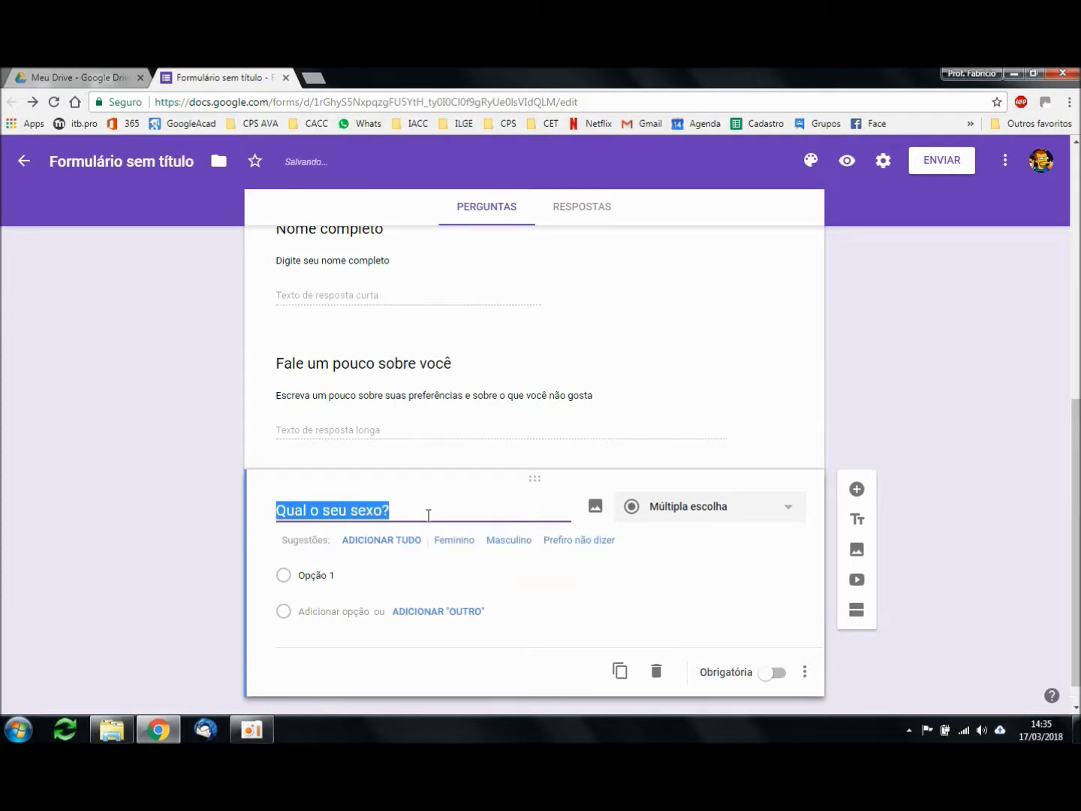
pyautogui.write('Sexo')
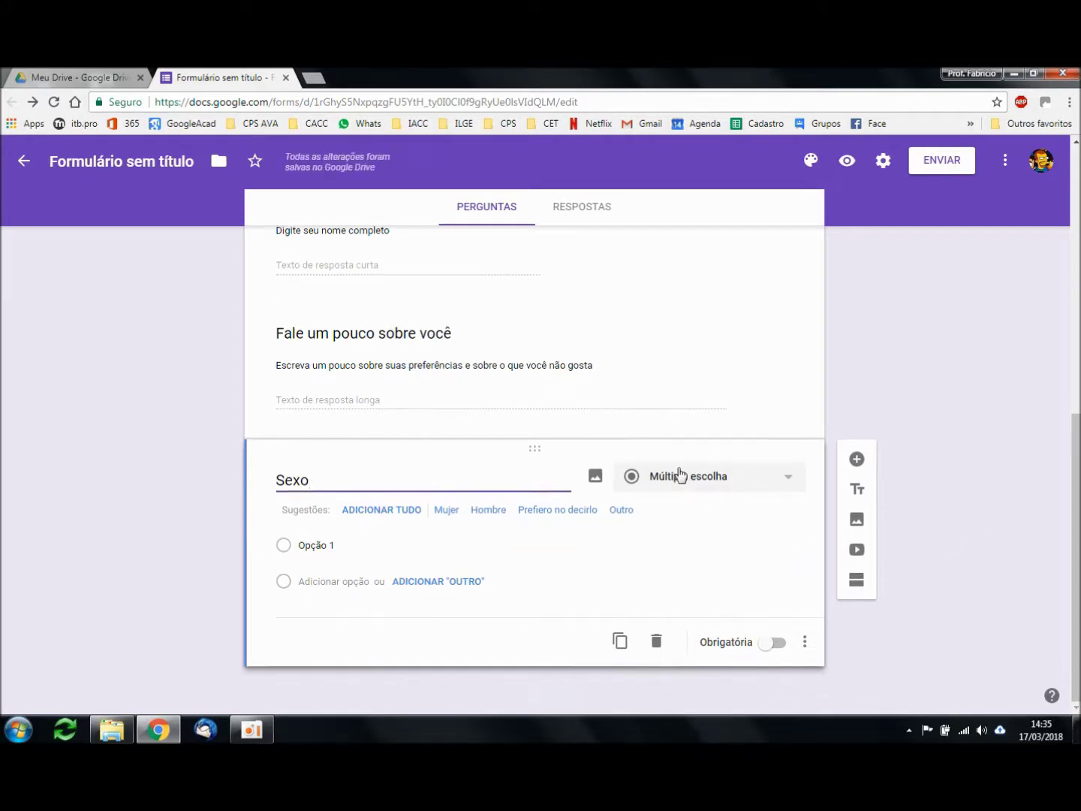
# Step: Give Sexo the options Feminino, Masculino and Prefiro não revelar, and make it required
pyautogui.click(325, 545)
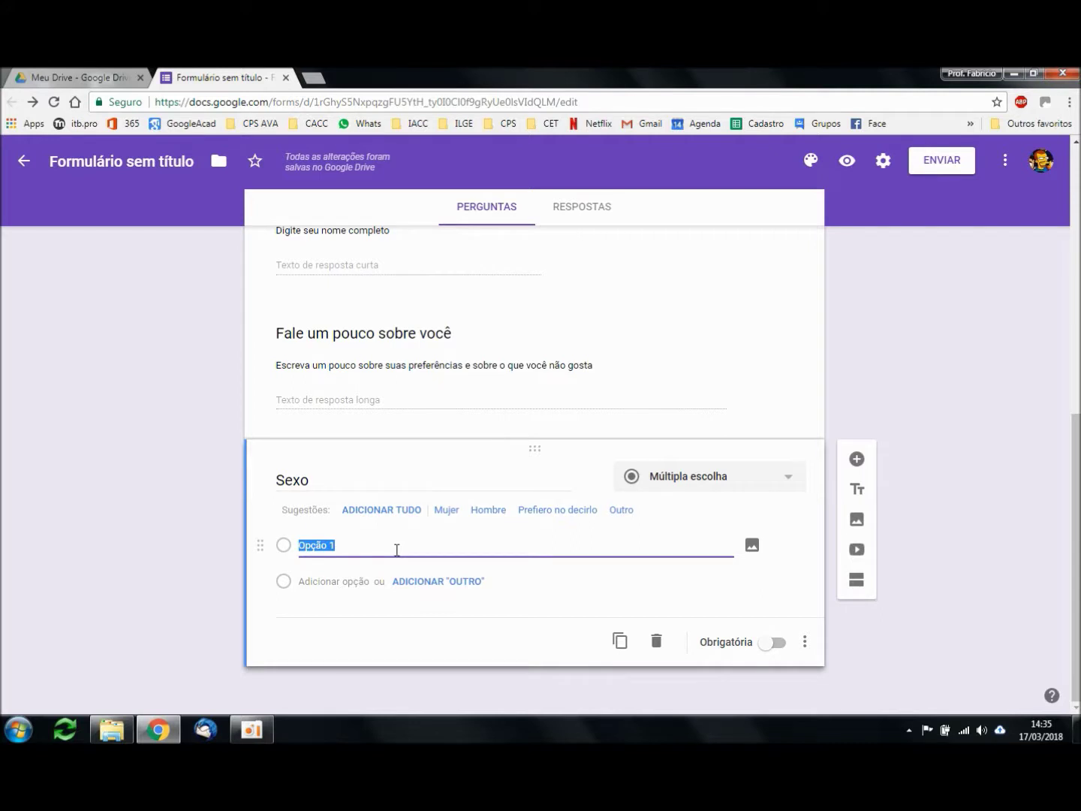
pyautogui.write('Mas')
pyautogui.hotkey('ctrl', 'a')
pyautogui.write('F')
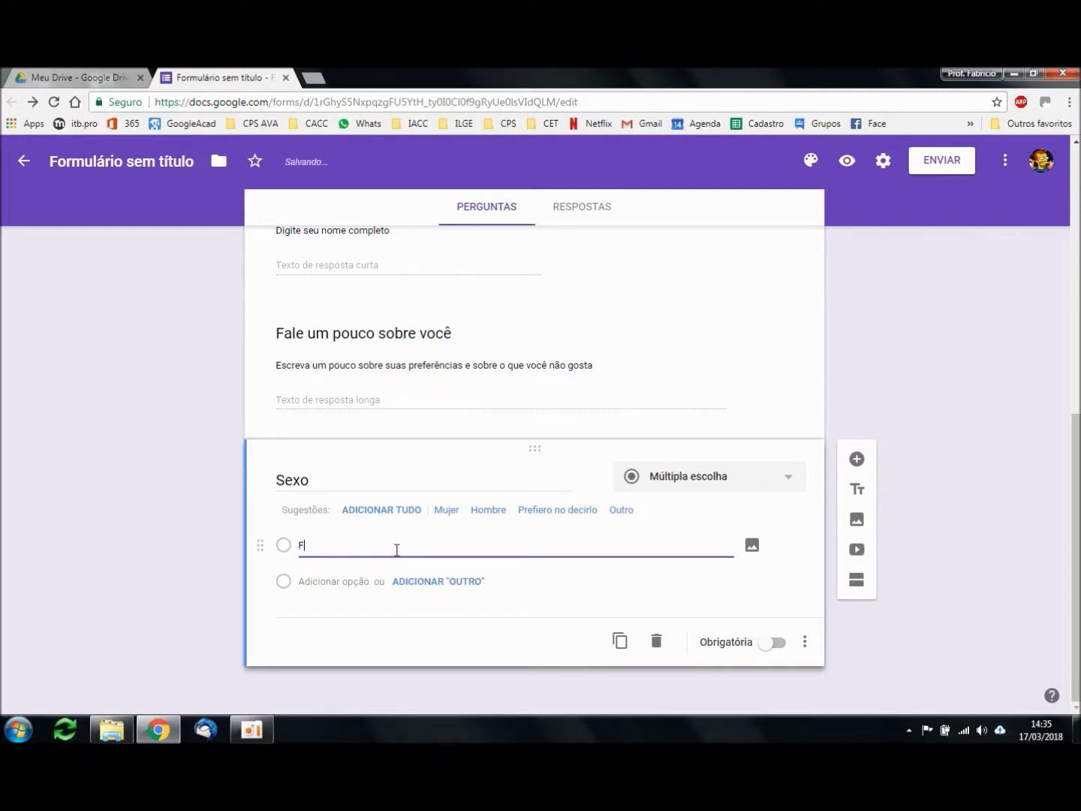
pyautogui.write('eminino')
pyautogui.click(334, 581)
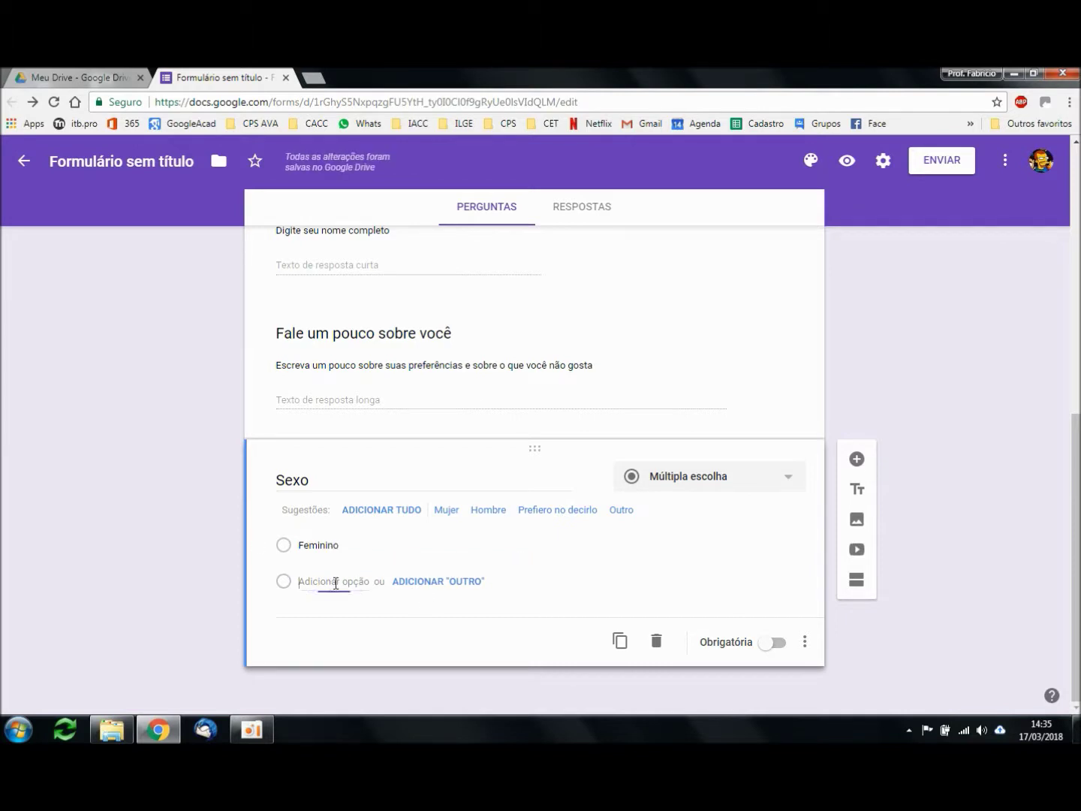
pyautogui.write('Masculino')
pyautogui.click(337, 618)
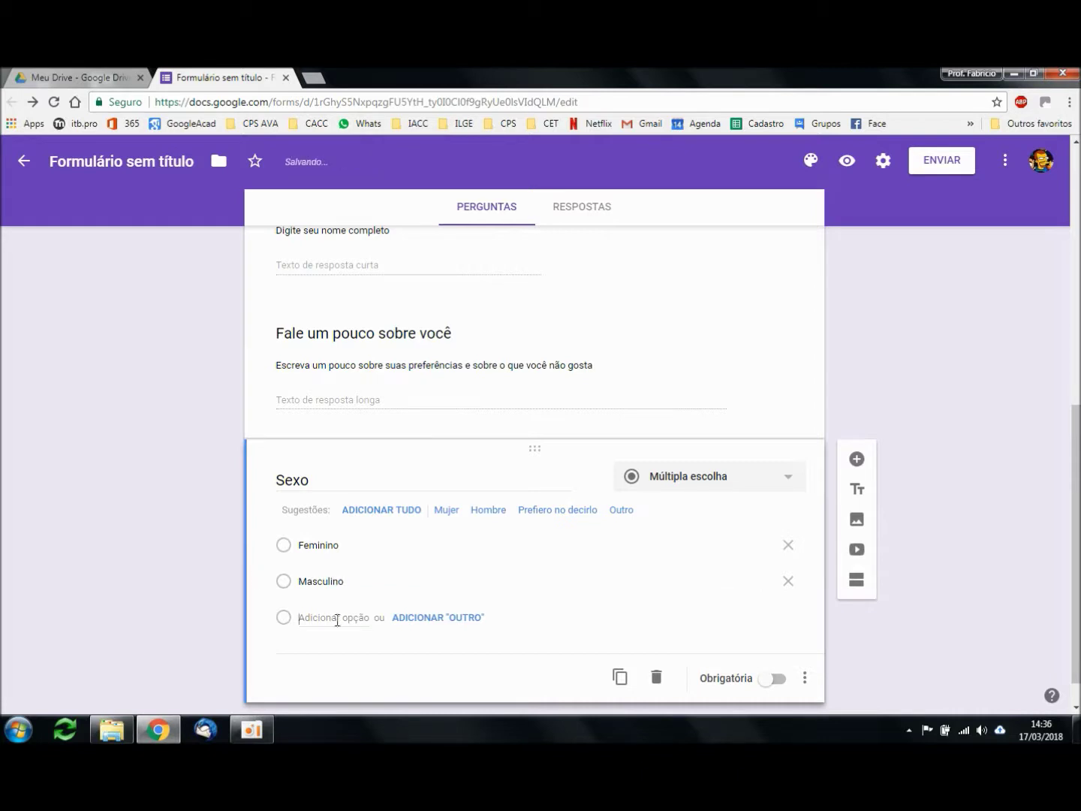
pyautogui.write('Prefiro ')
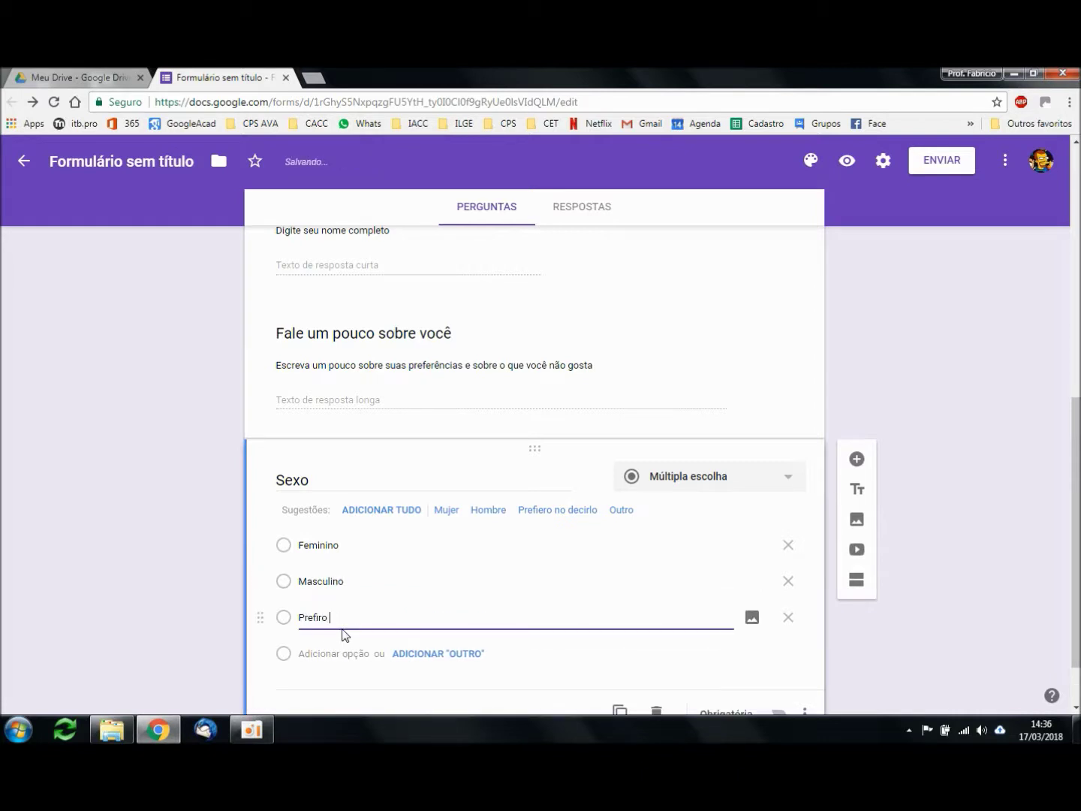
pyautogui.write('não revelar')
pyautogui.scroll(-1, 1070, 496)
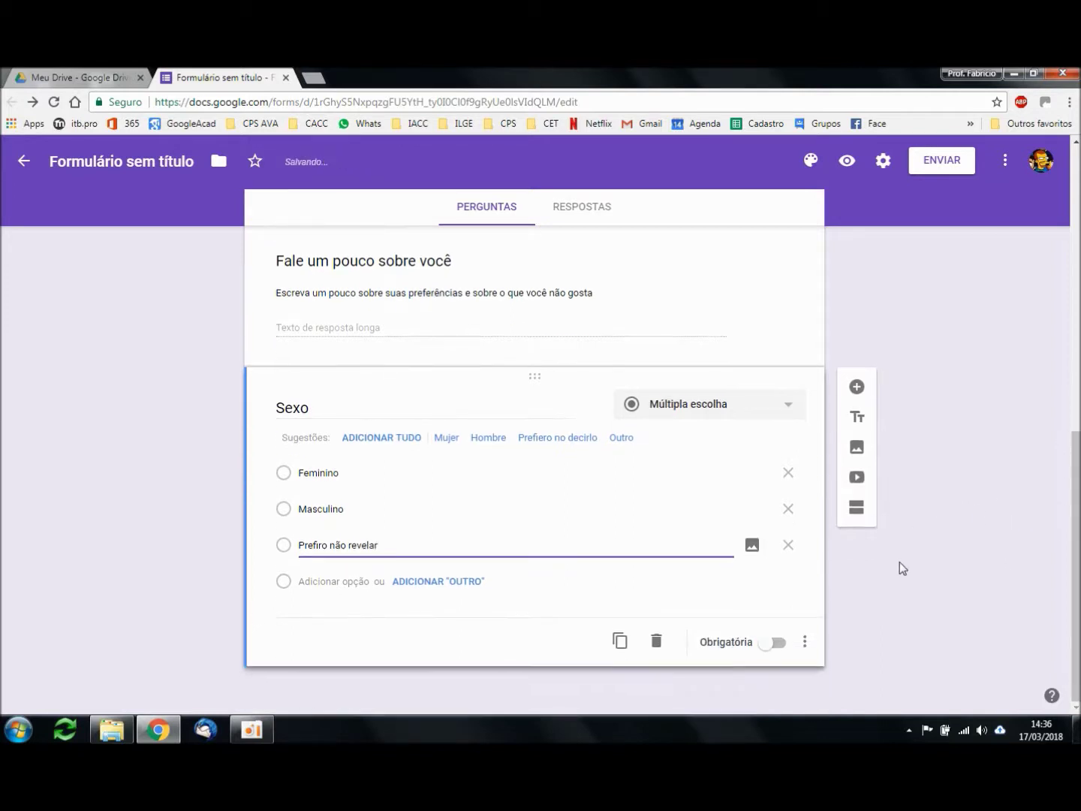
pyautogui.click(773, 642)
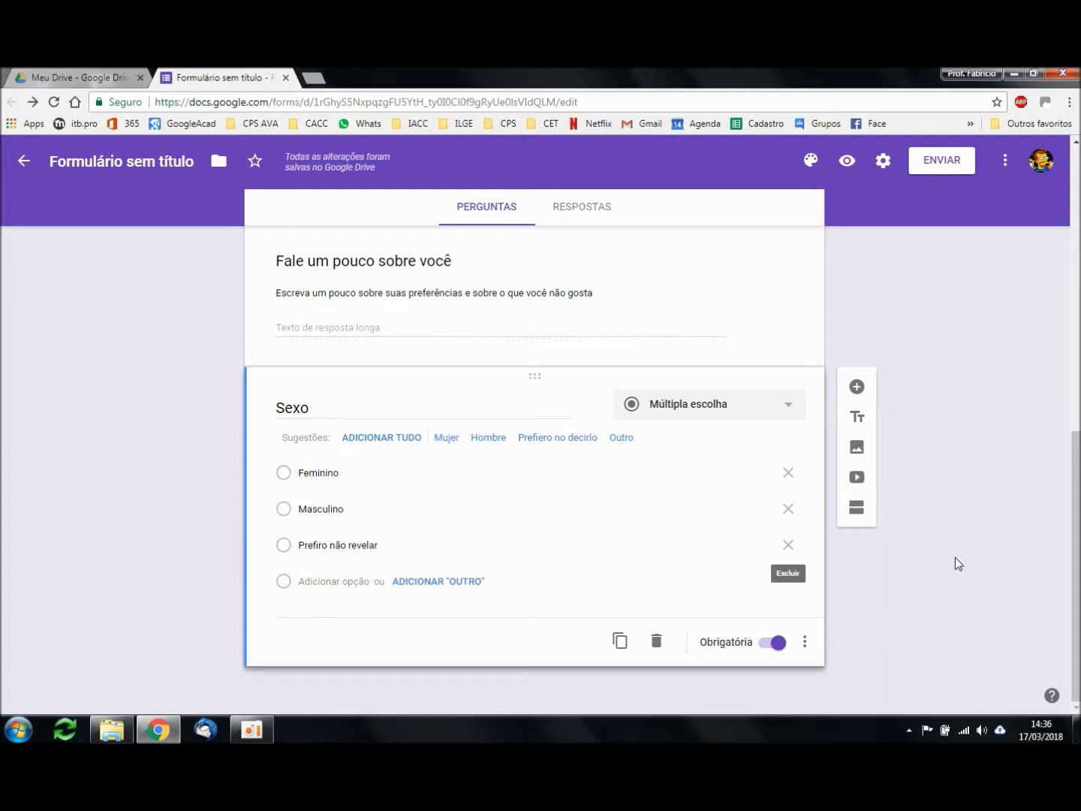
pyautogui.click(753, 412)
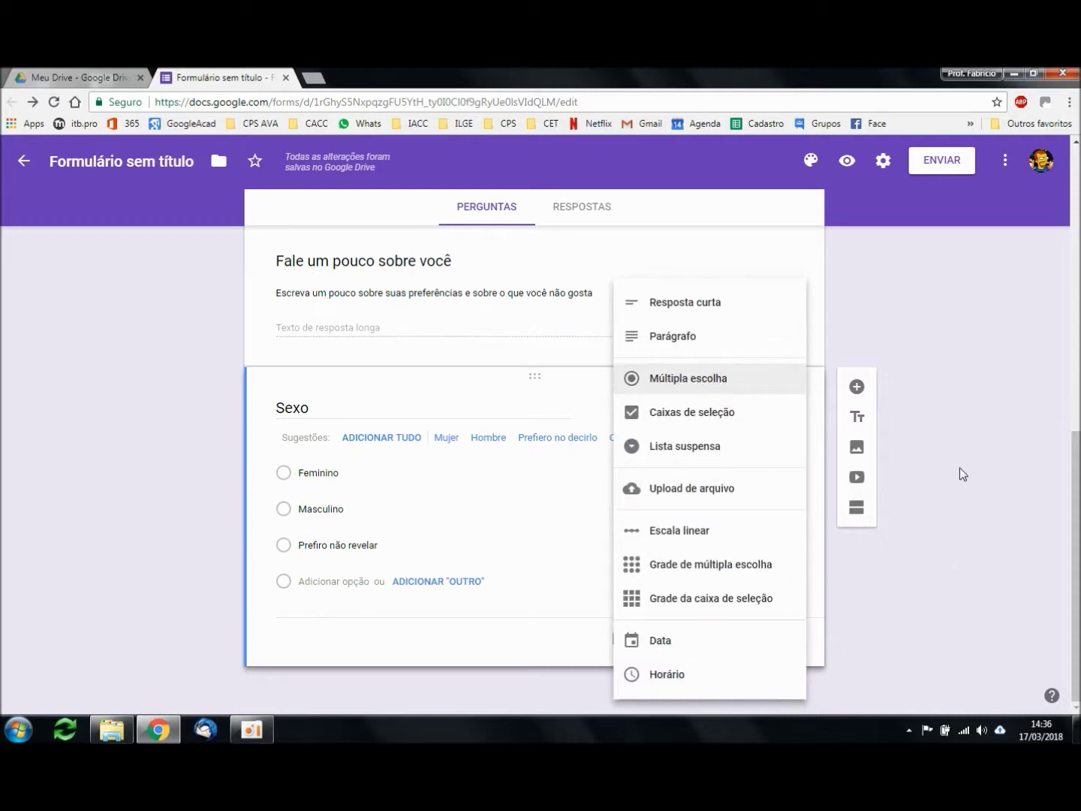
# Step: Keep Sexo as multiple choice and add a Caixas de seleção question titled 'Você gosta de...'
pyautogui.click(960, 469)
pyautogui.click(762, 406)
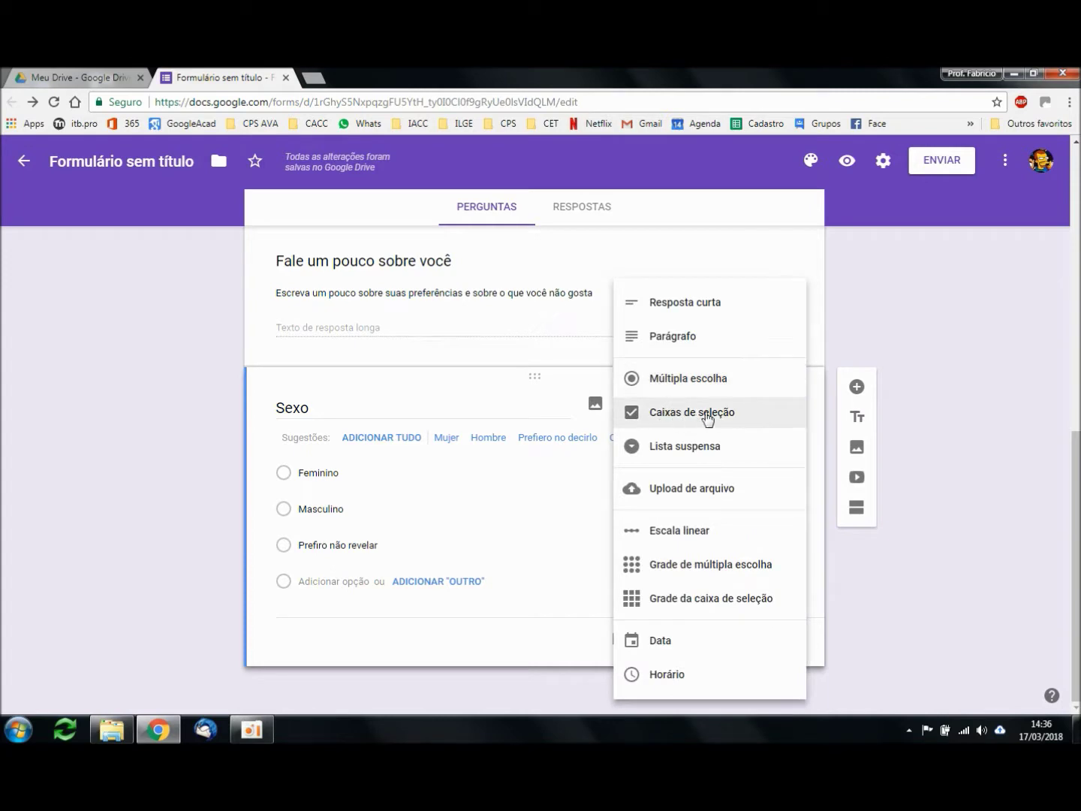
pyautogui.click(928, 477)
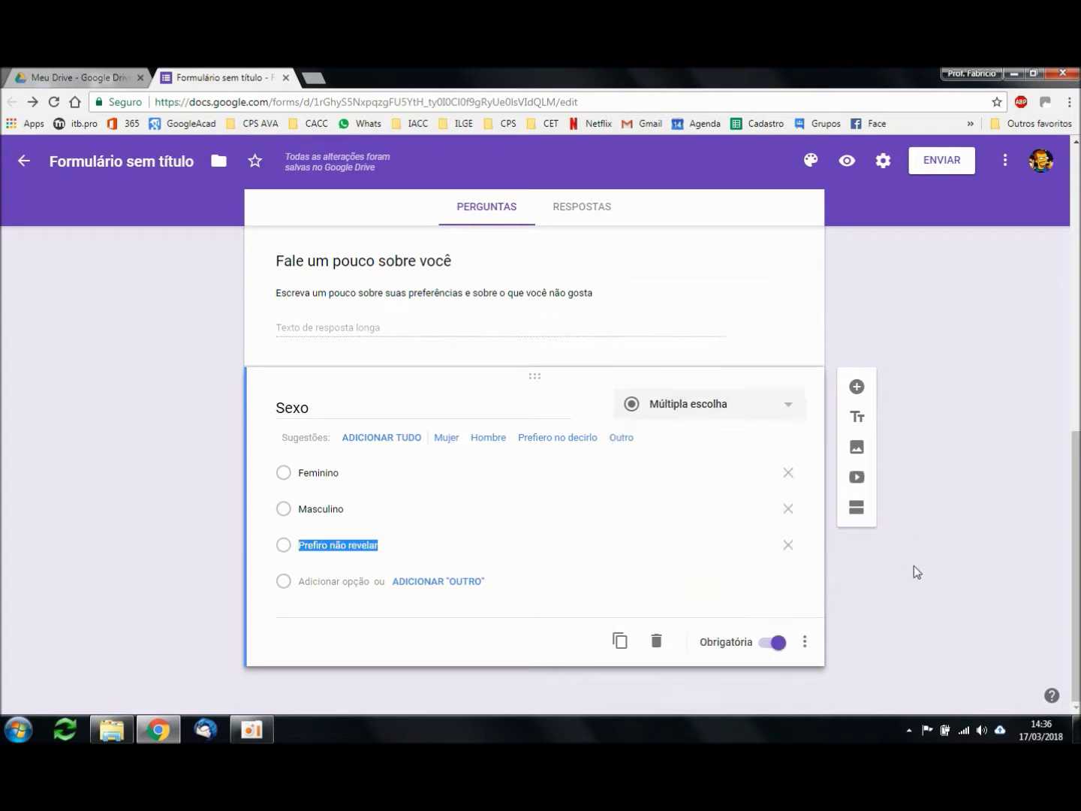
pyautogui.click(857, 388)
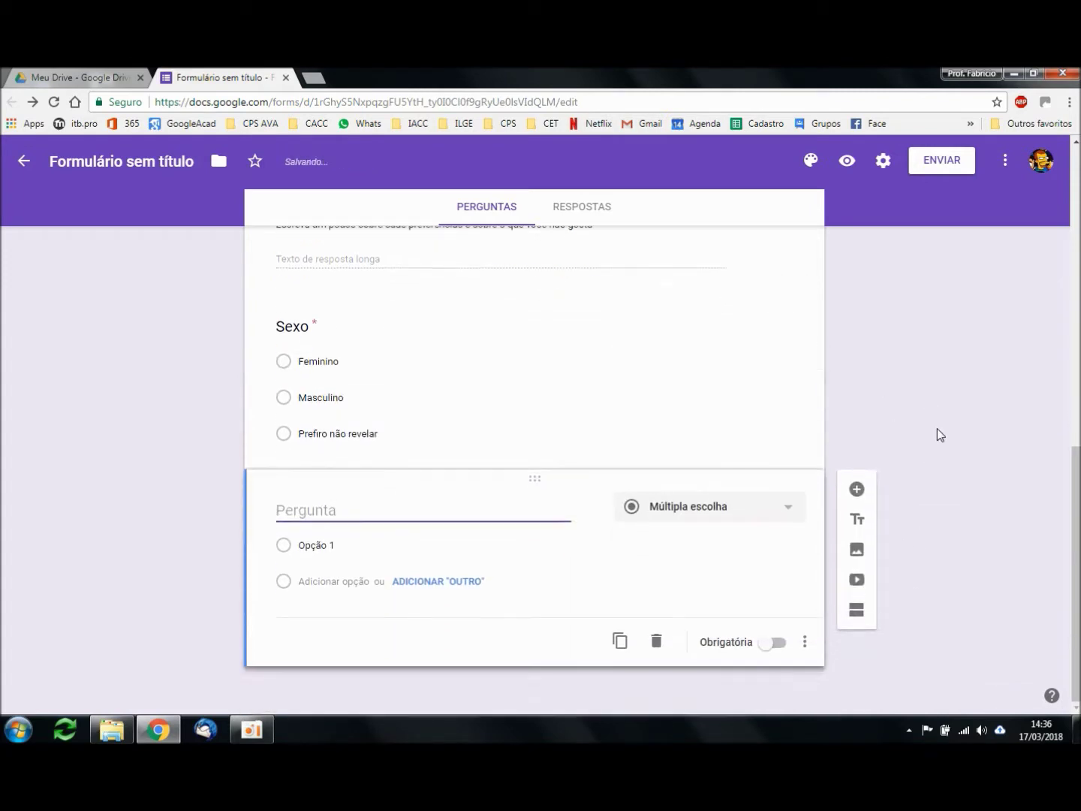
pyautogui.click(726, 521)
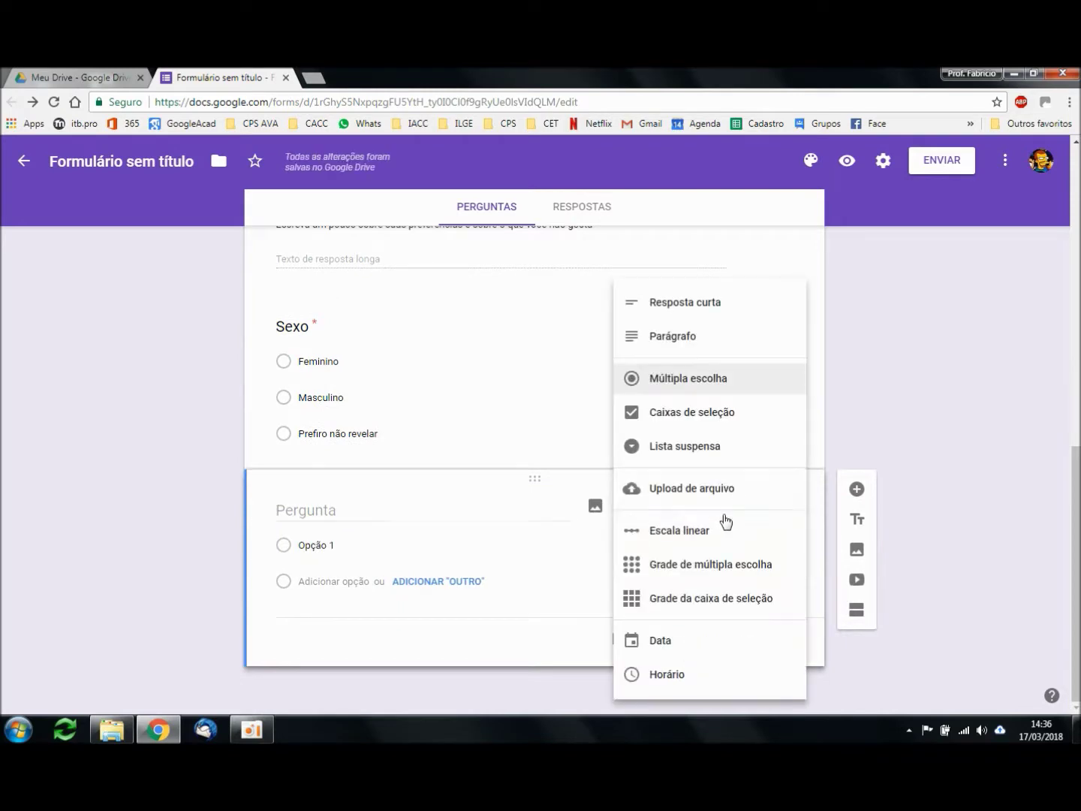
pyautogui.click(702, 424)
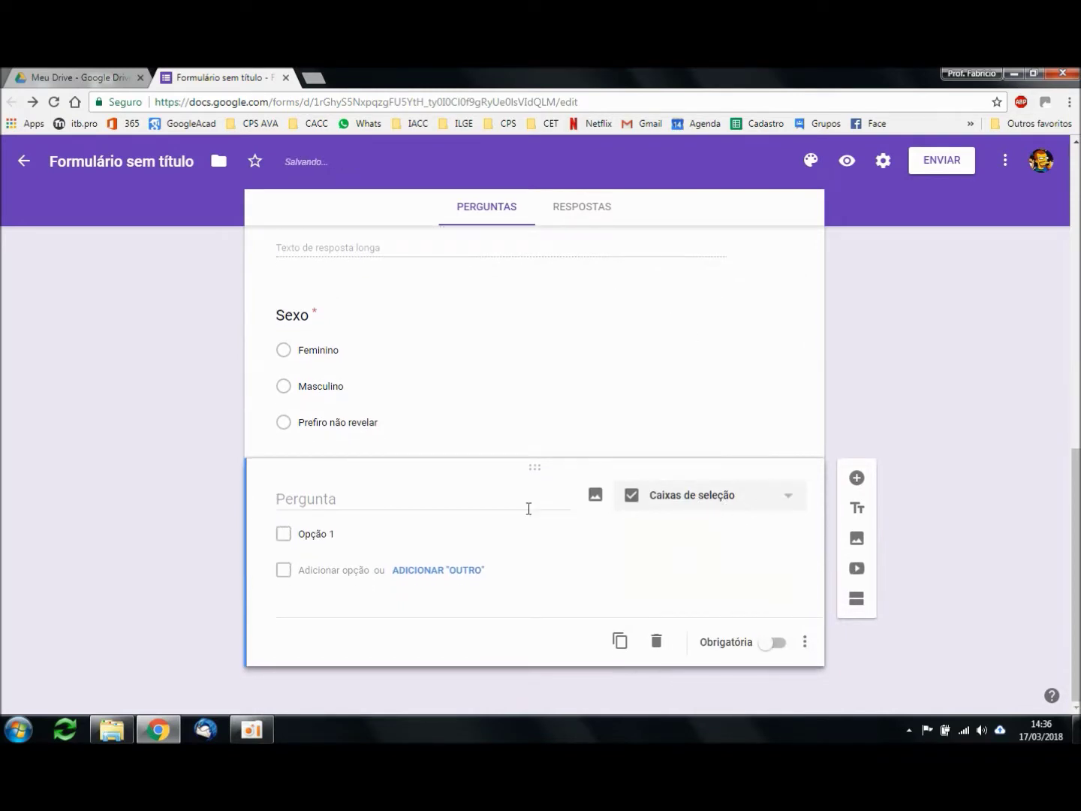
pyautogui.click(349, 499)
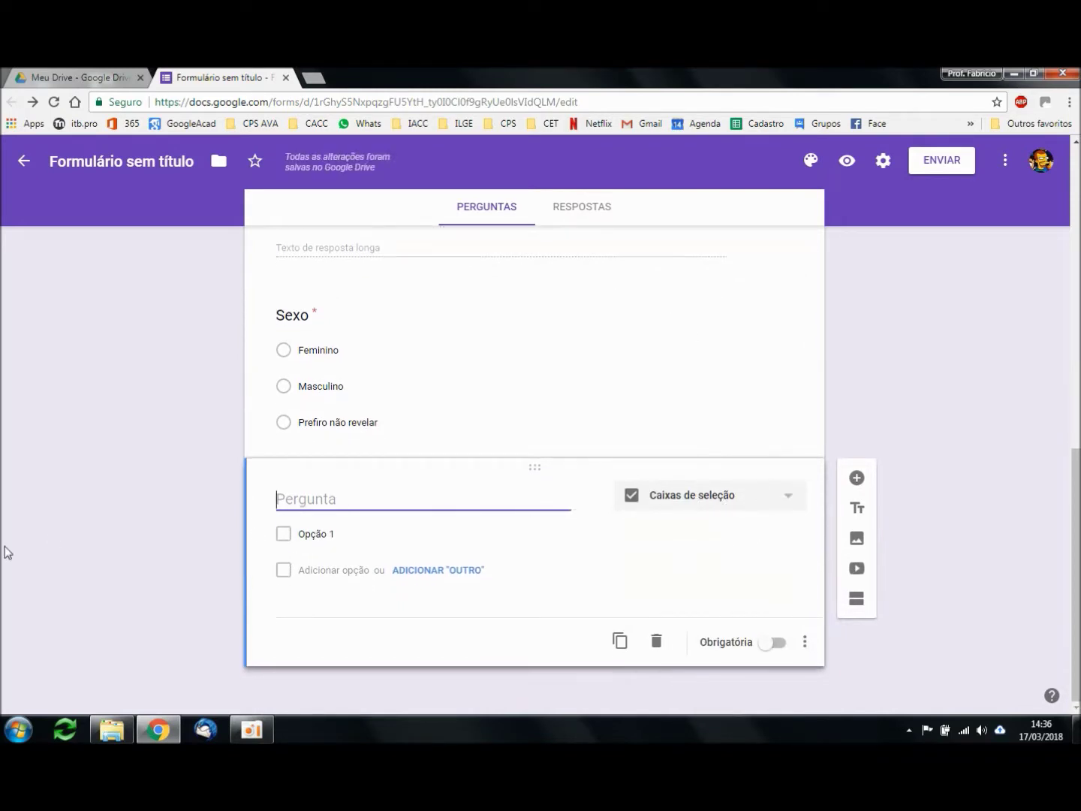
pyautogui.write('Você gosta ')
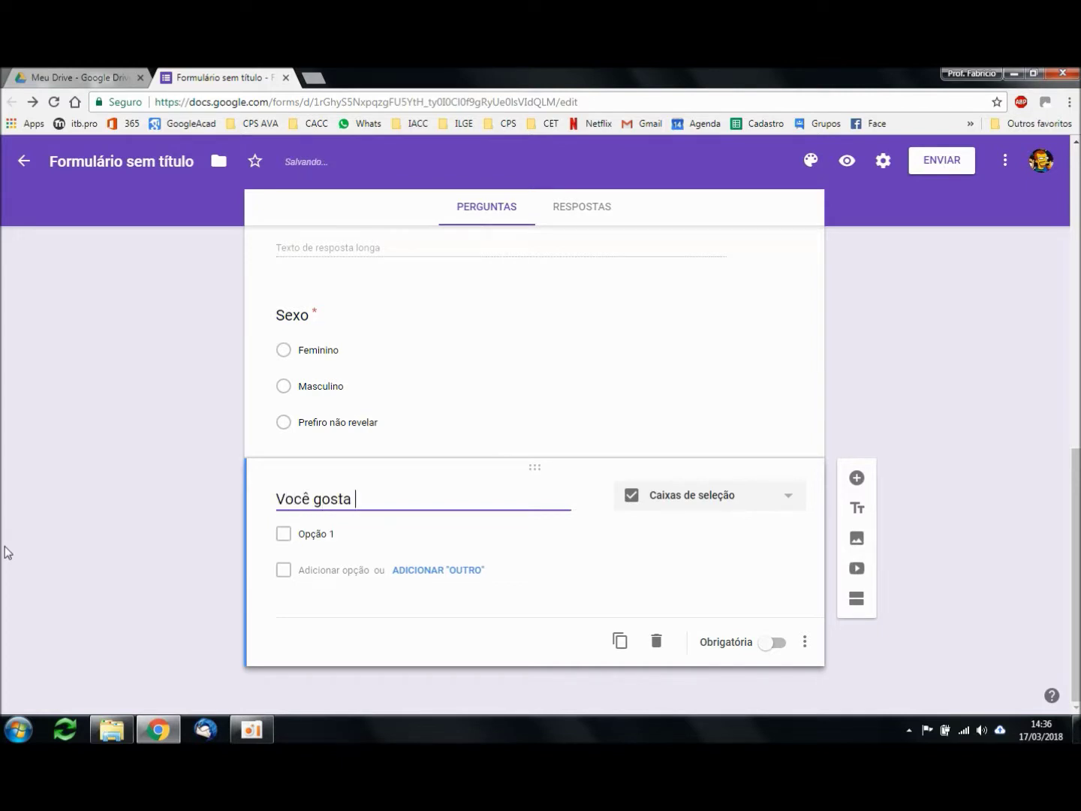
pyautogui.write('de...')
# Step: Fill in the checkbox options Cinema, Futebol and Estudar
pyautogui.click(331, 564)
pyautogui.write('Cinema')
pyautogui.click(322, 599)
pyautogui.write('Futebol')
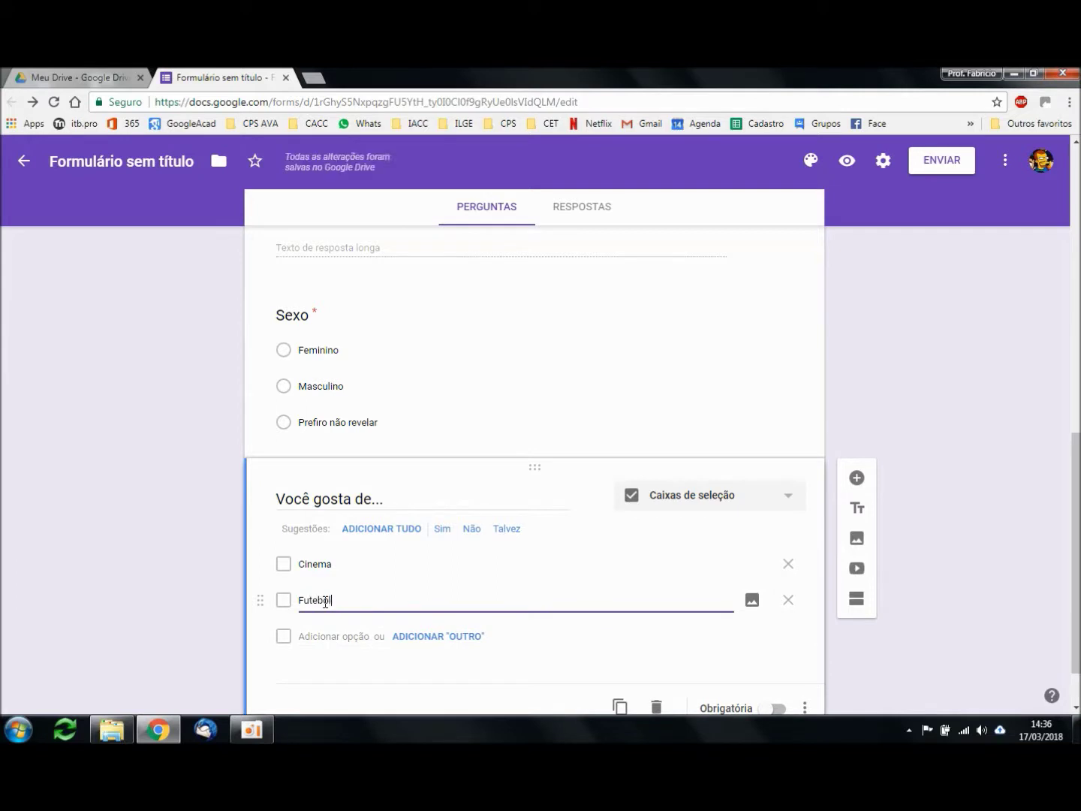
pyautogui.click(326, 638)
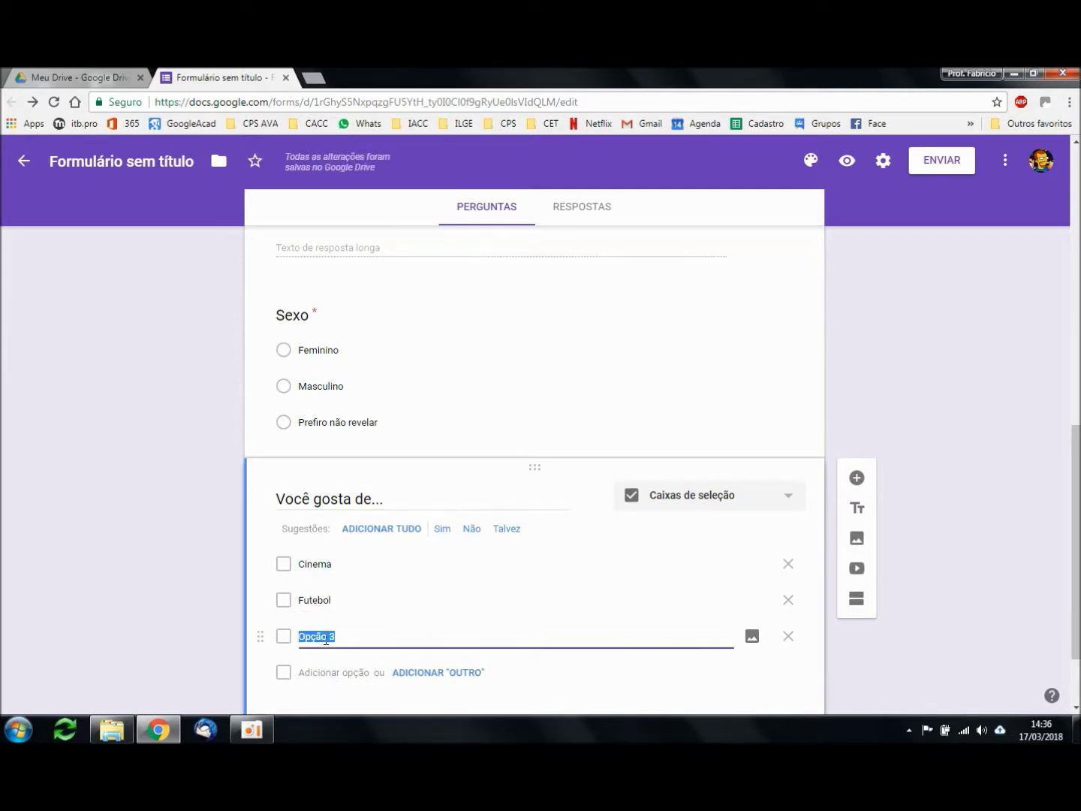
pyautogui.write('Est')
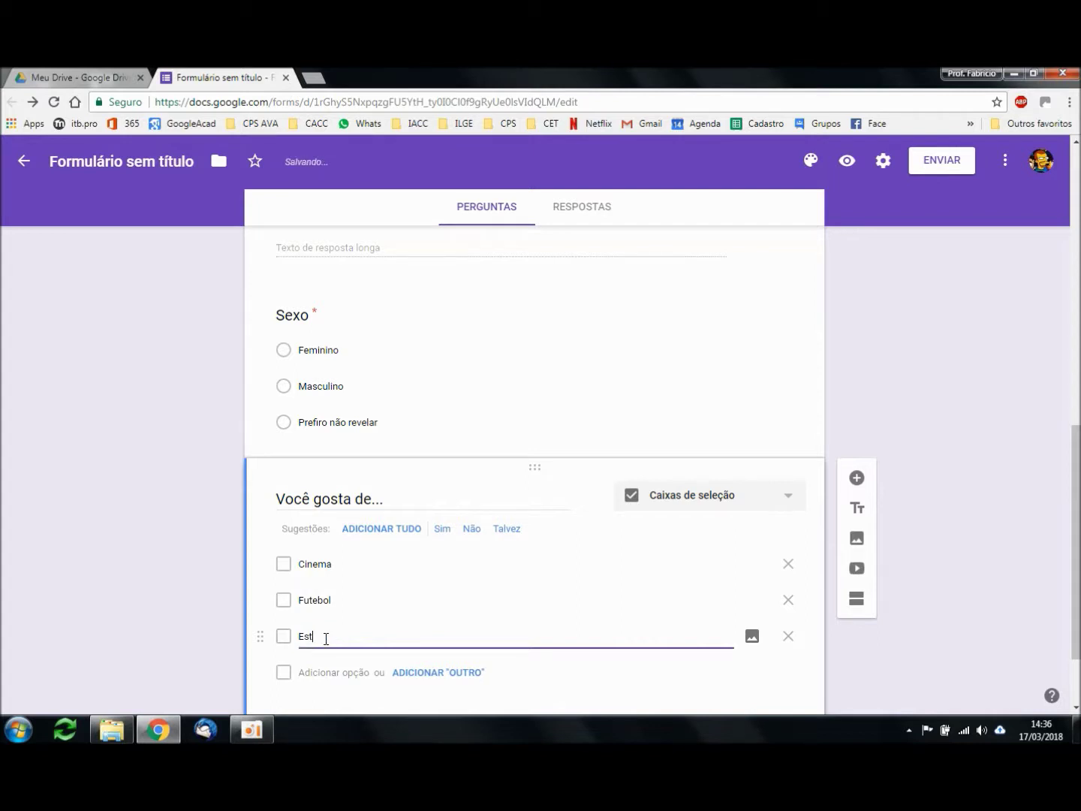
pyautogui.click(928, 568)
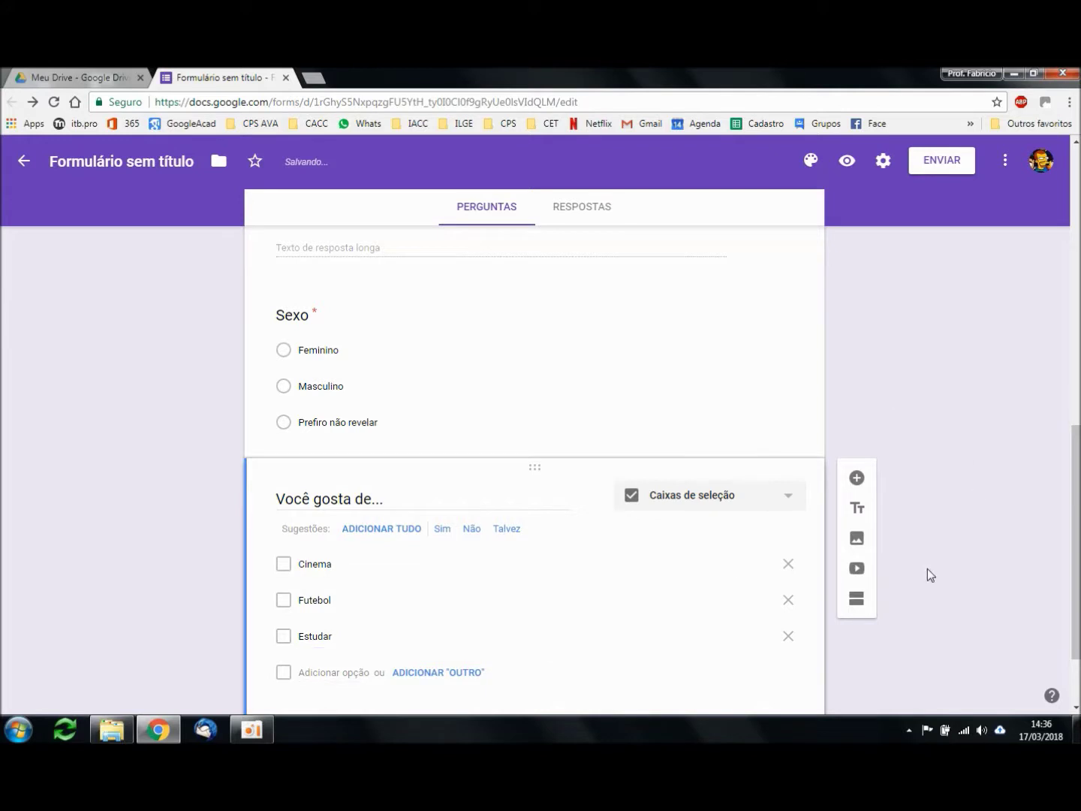
pyautogui.scroll(-1, 931, 557)
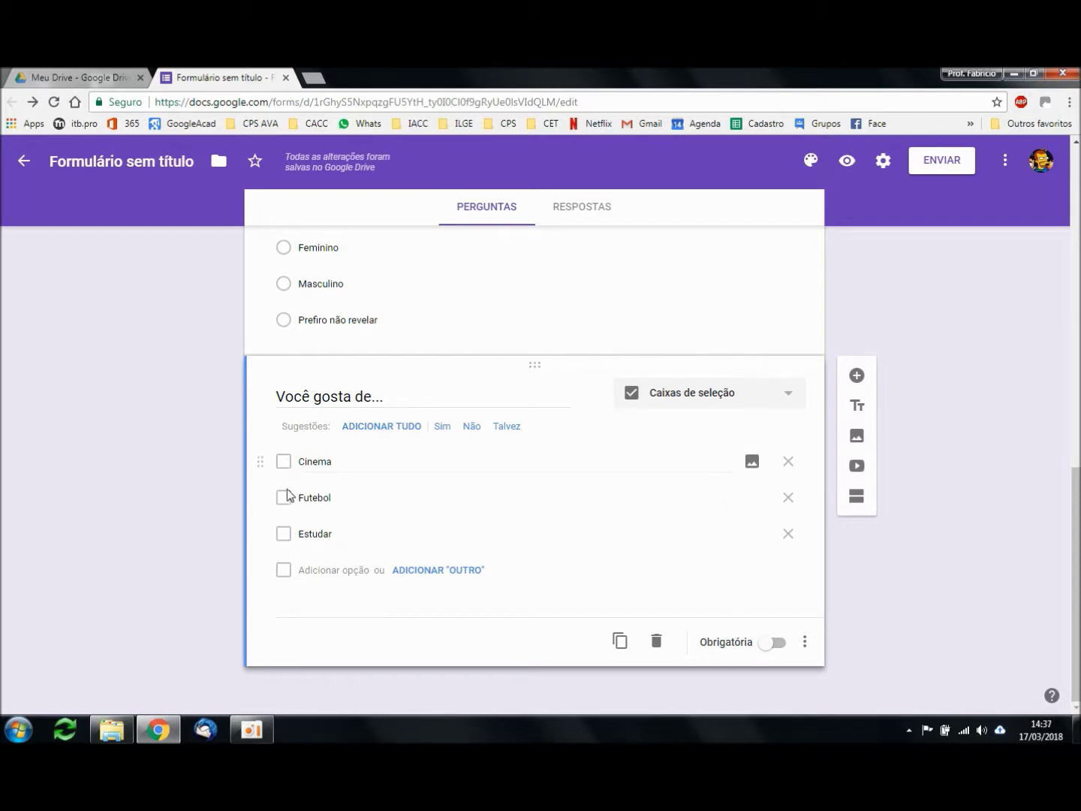
# Step: In a preview, test the checkbox question by ticking Cinema and Futebol, then unticking Cinema
pyautogui.click(848, 161)
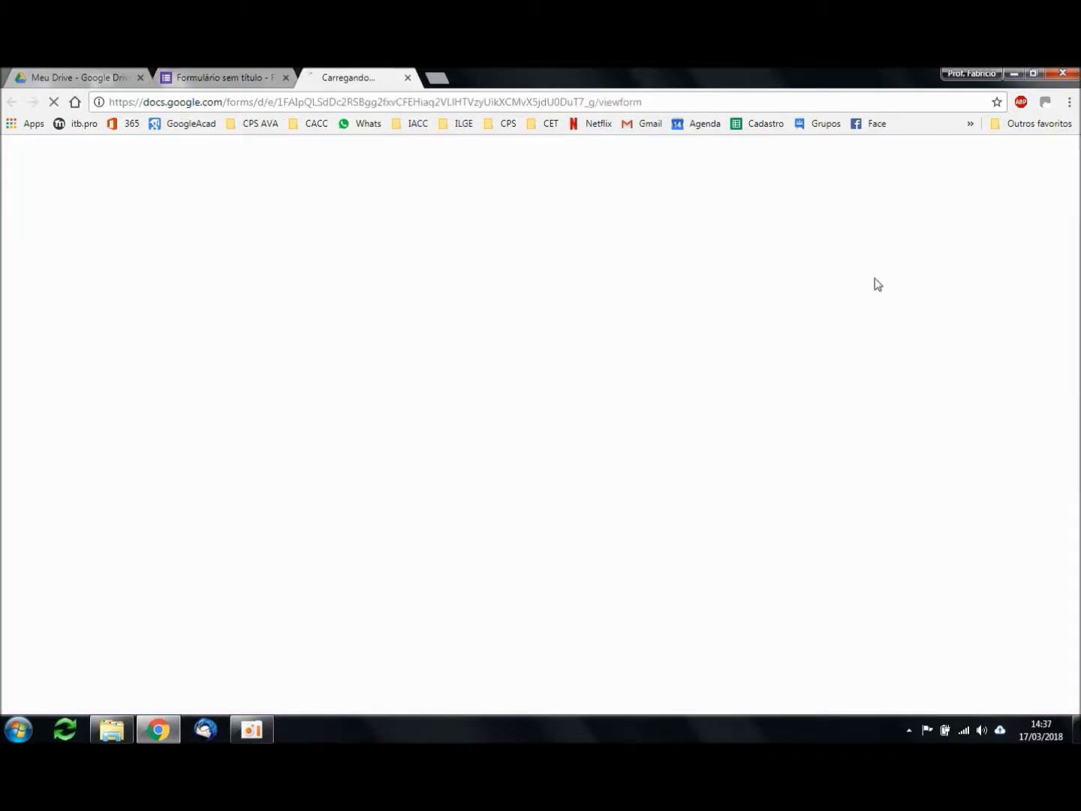
pyautogui.scroll(-9, 865, 515)
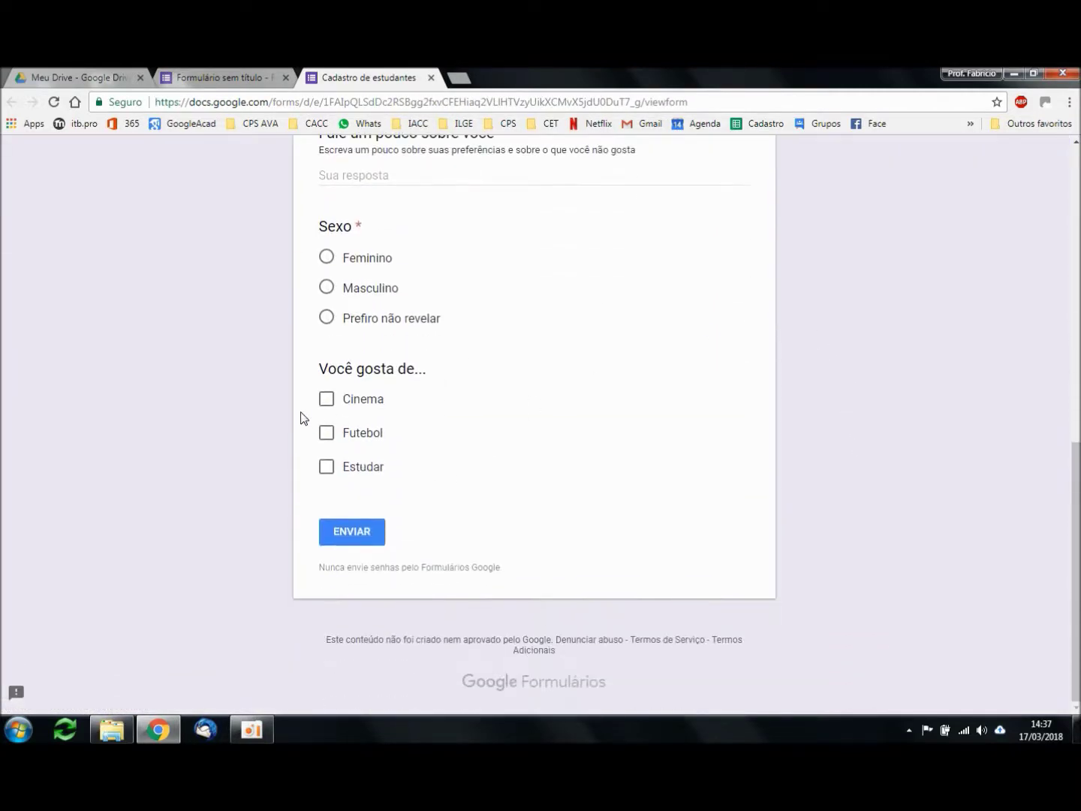
pyautogui.click(327, 400)
pyautogui.click(327, 433)
pyautogui.click(327, 400)
pyautogui.click(240, 76)
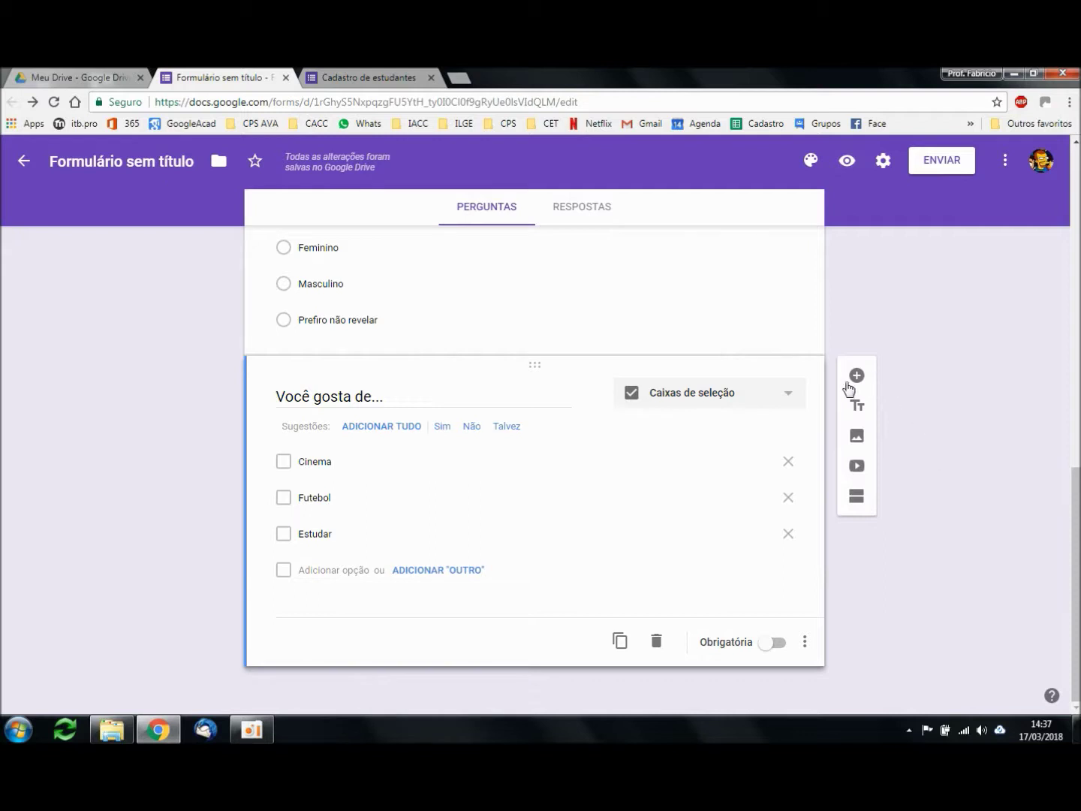
# Step: Add a dropdown (Lista suspensa) question titled 'Você estuda em qual ITB?'
pyautogui.click(778, 645)
pyautogui.click(769, 648)
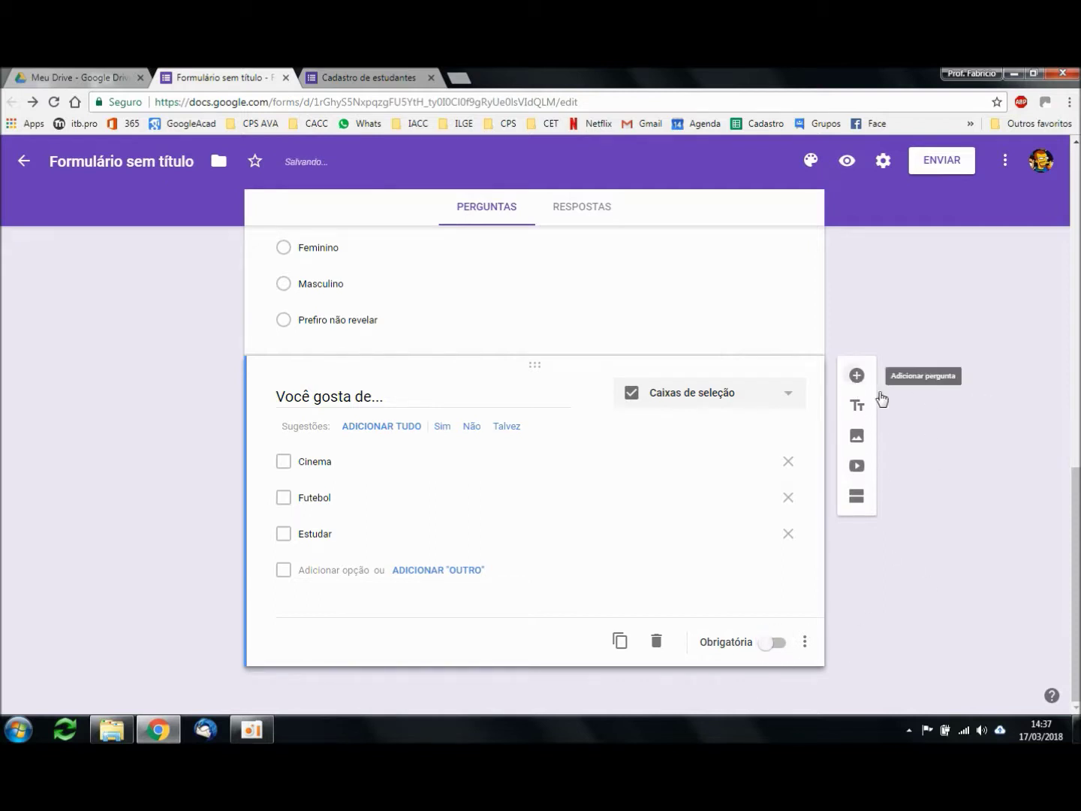
pyautogui.click(857, 375)
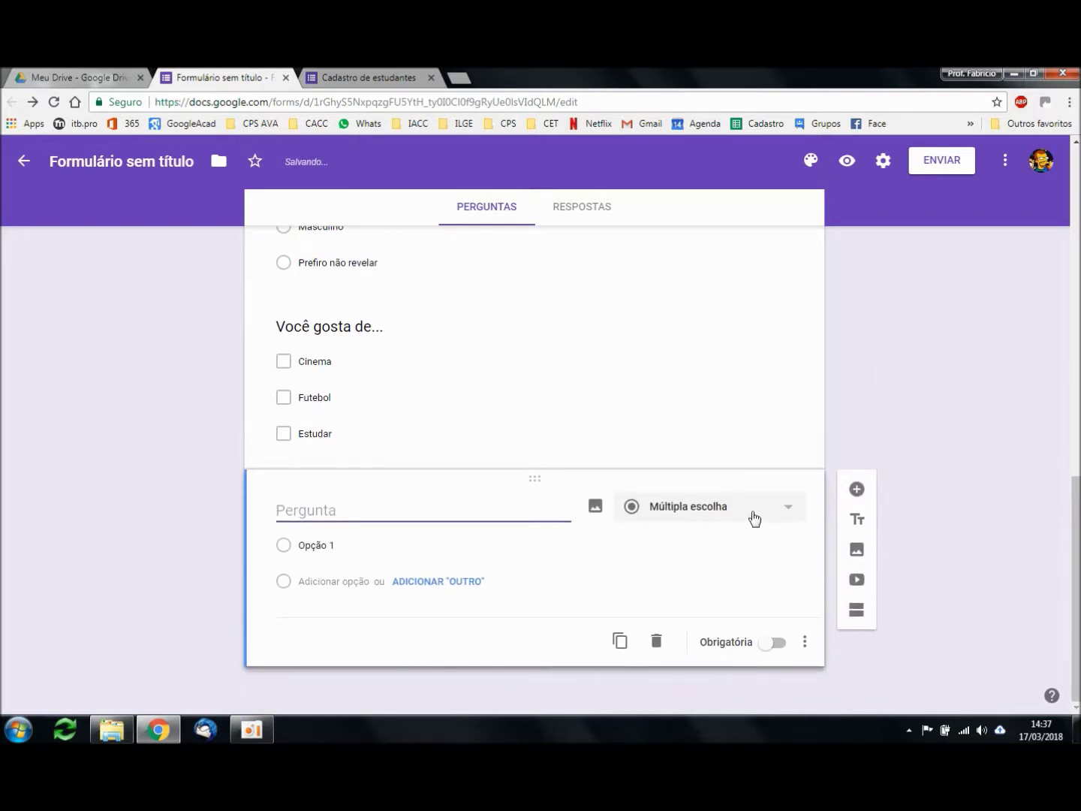
pyautogui.click(754, 517)
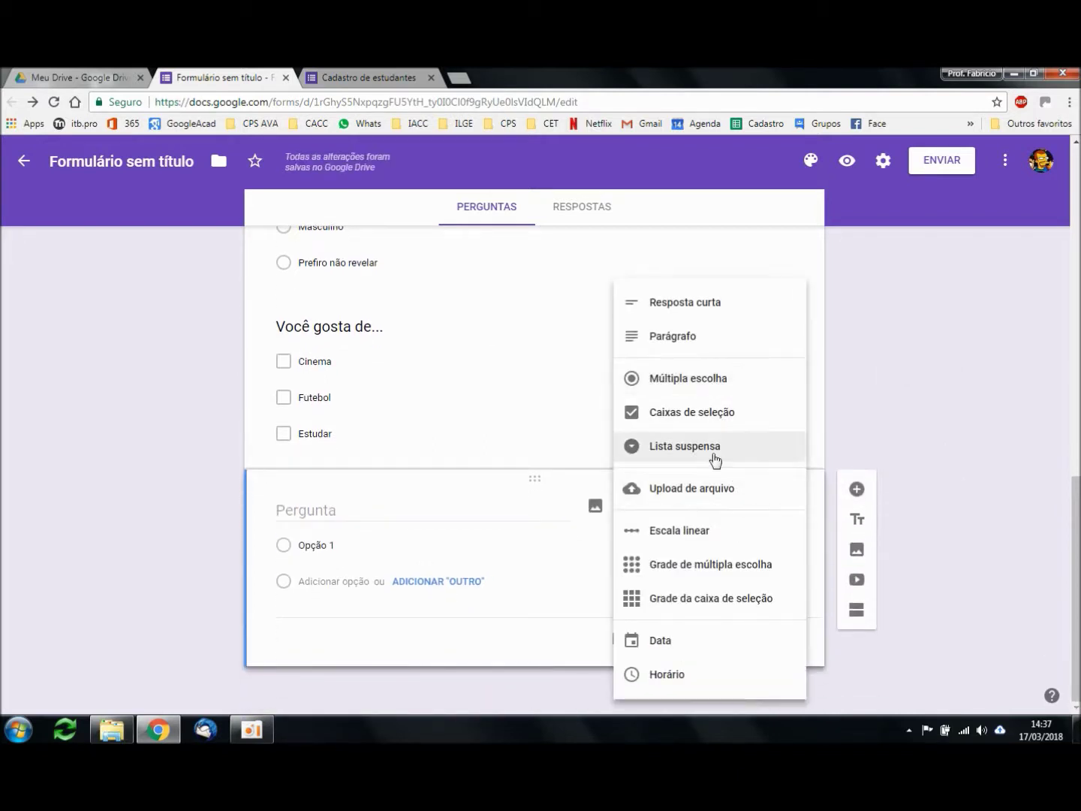
pyautogui.click(690, 447)
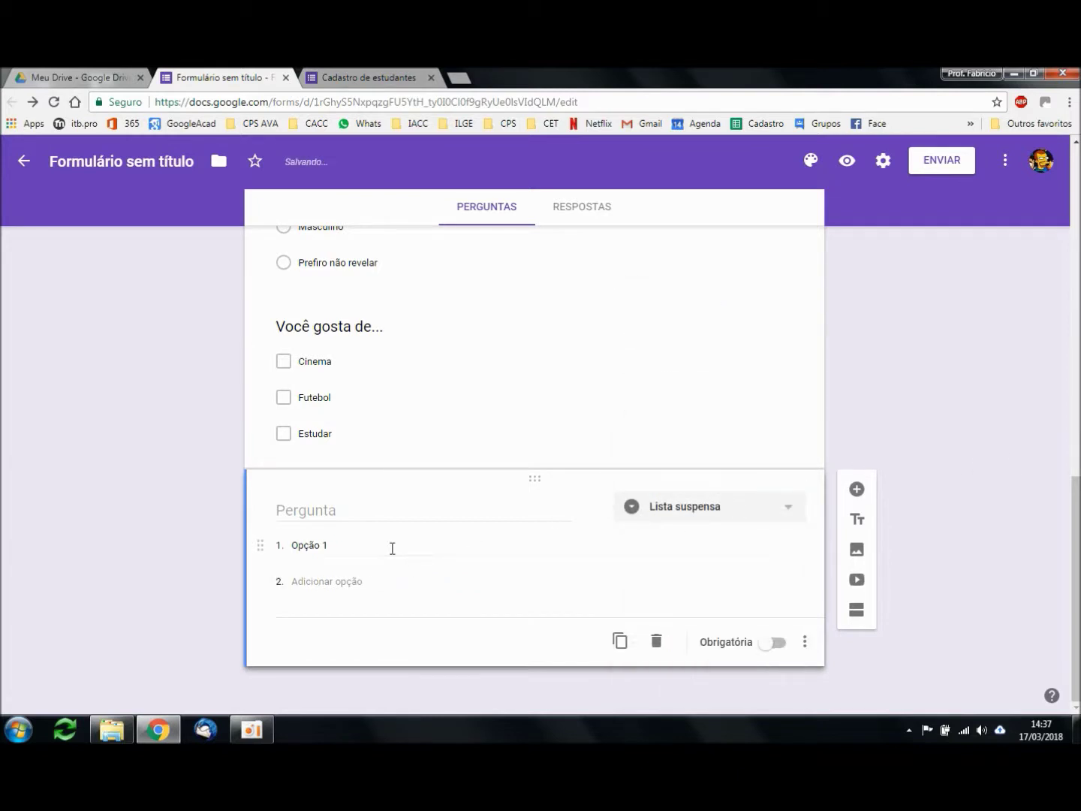
pyautogui.click(375, 515)
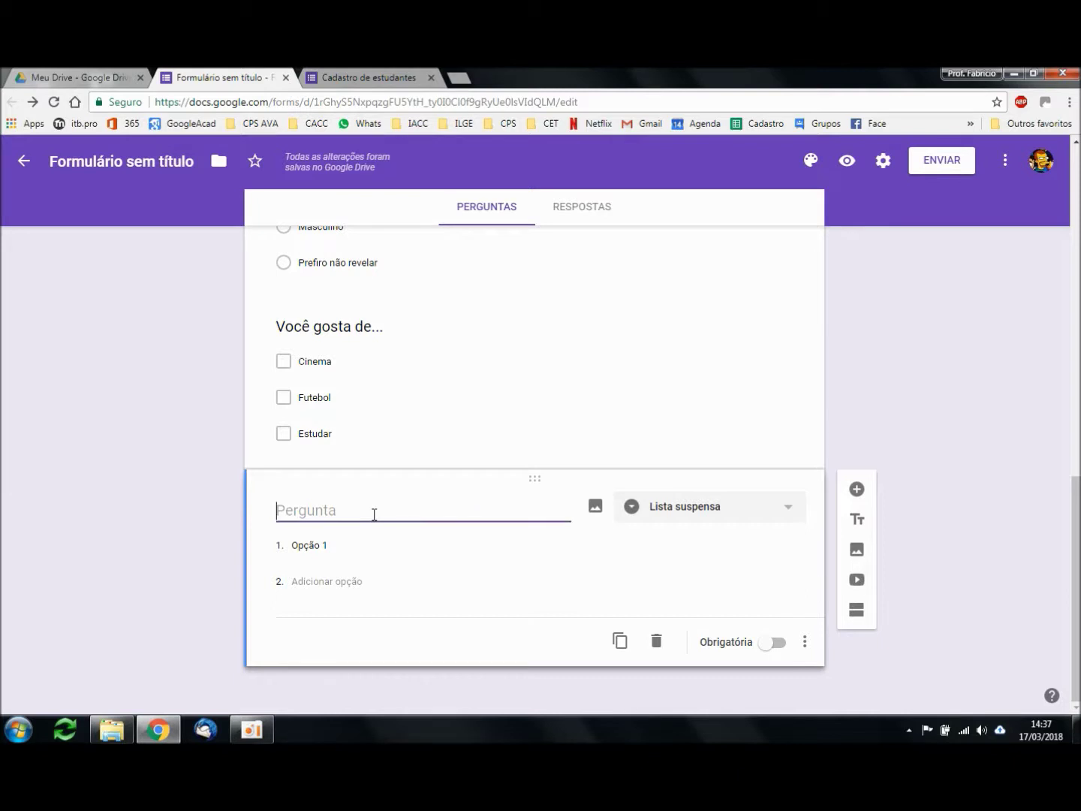
pyautogui.write('Você')
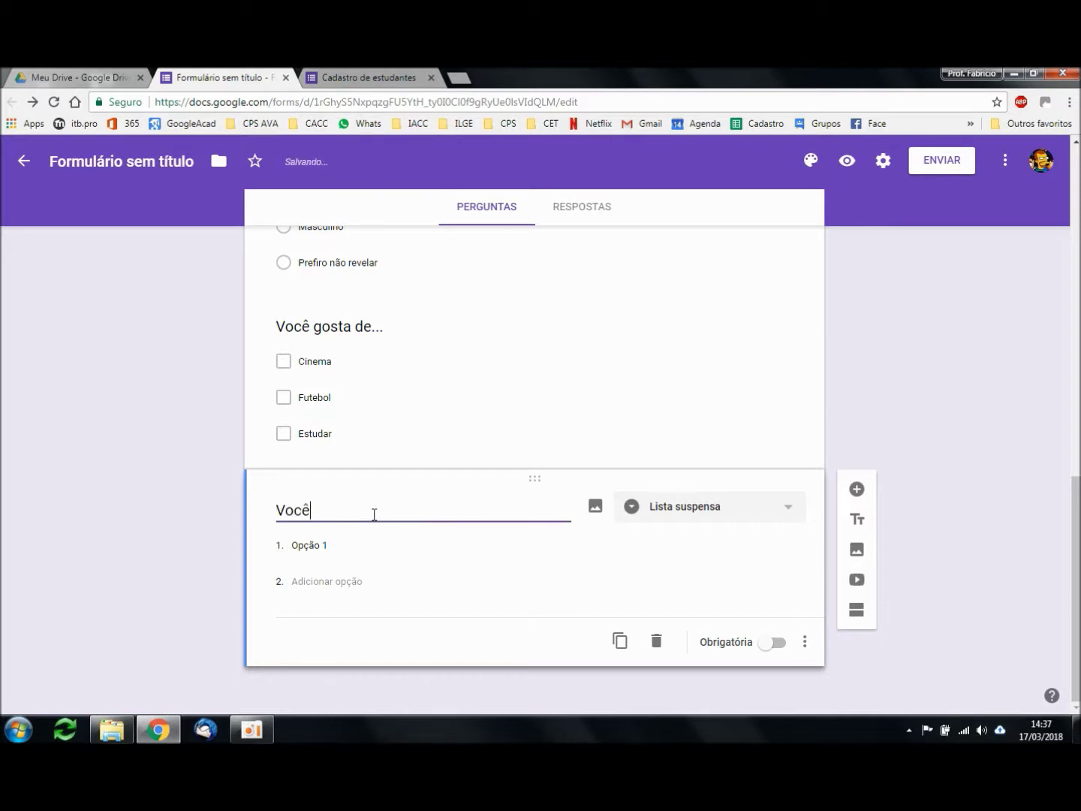
pyautogui.write(' estuda em qual ITB?')
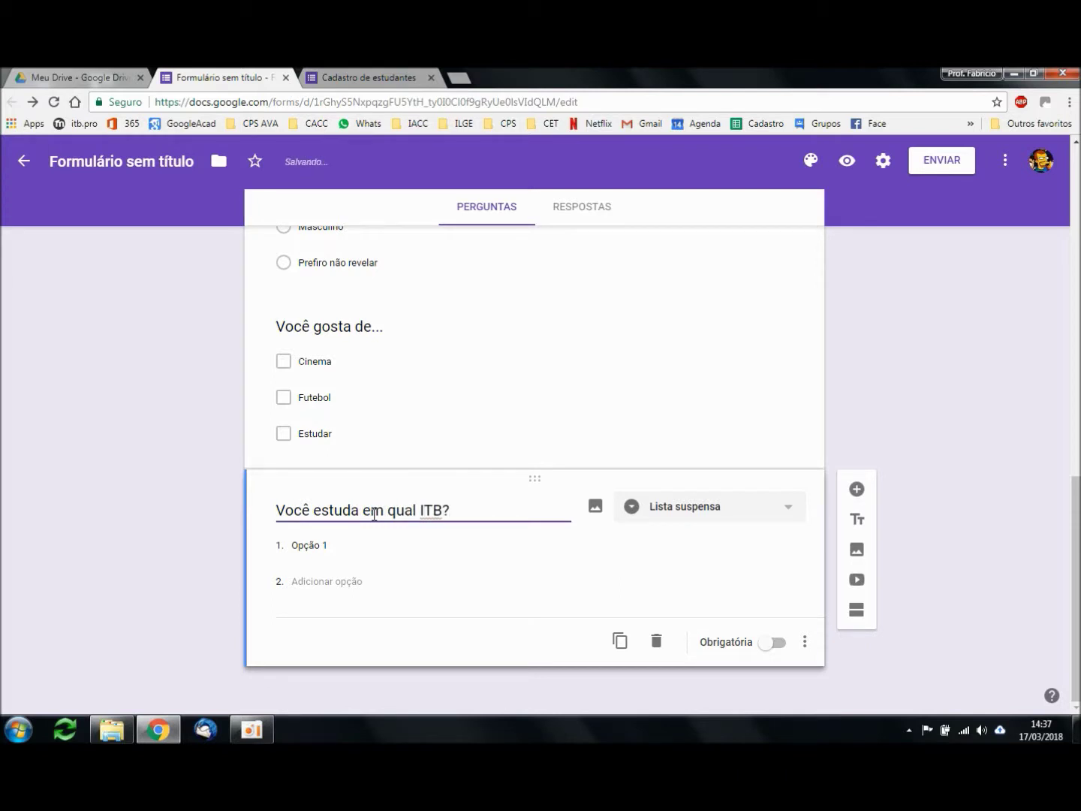
# Step: Enter the first campus options: Brasílio, Hércules, Moacyr and Maria Sylvia
pyautogui.click(342, 546)
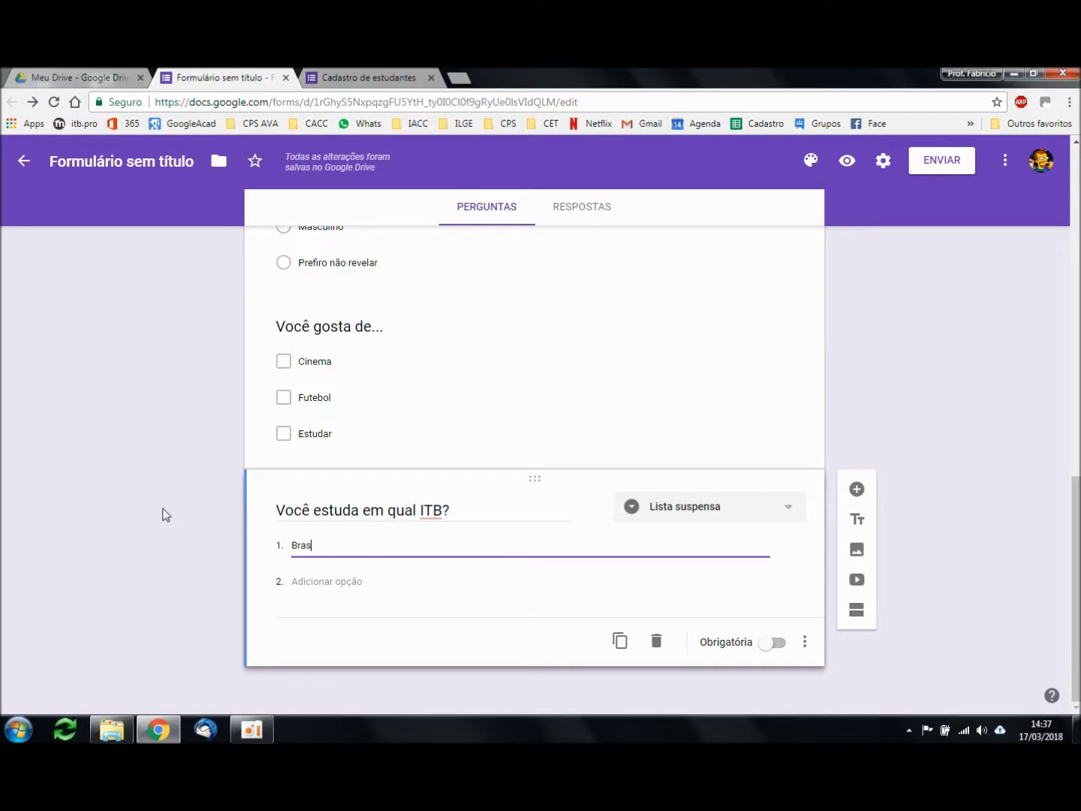
pyautogui.press('Return')
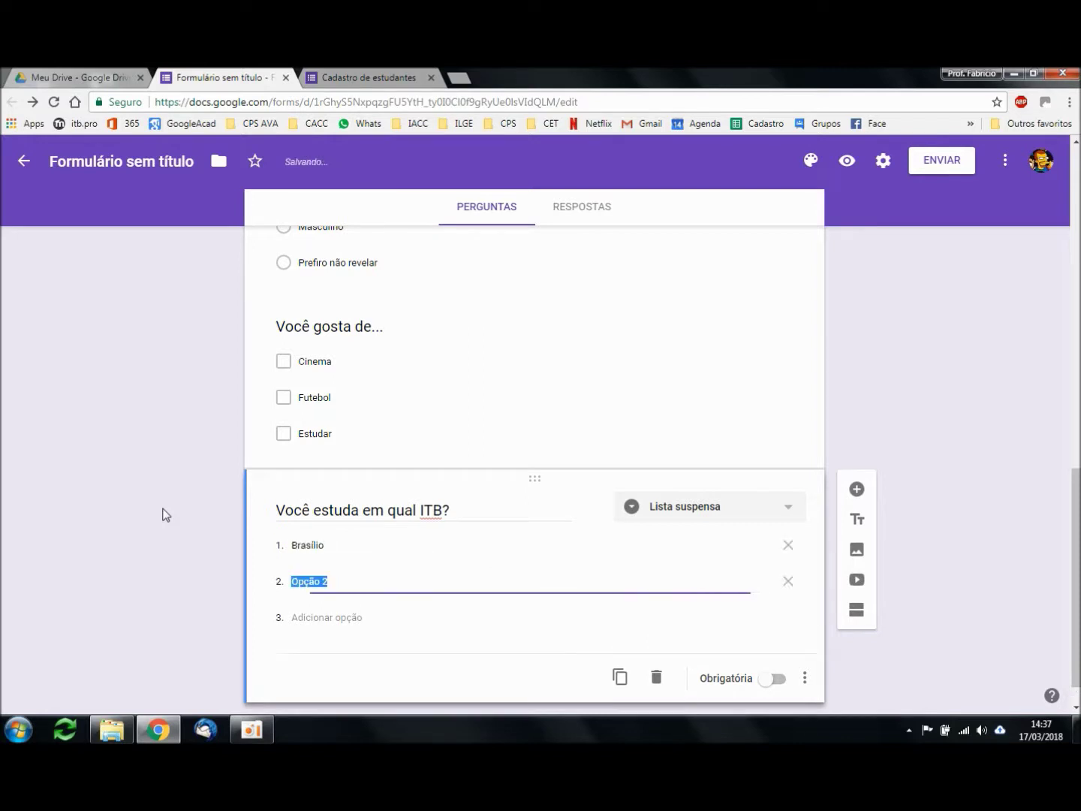
pyautogui.write('Hércules')
pyautogui.press('Return')
pyautogui.write('M')
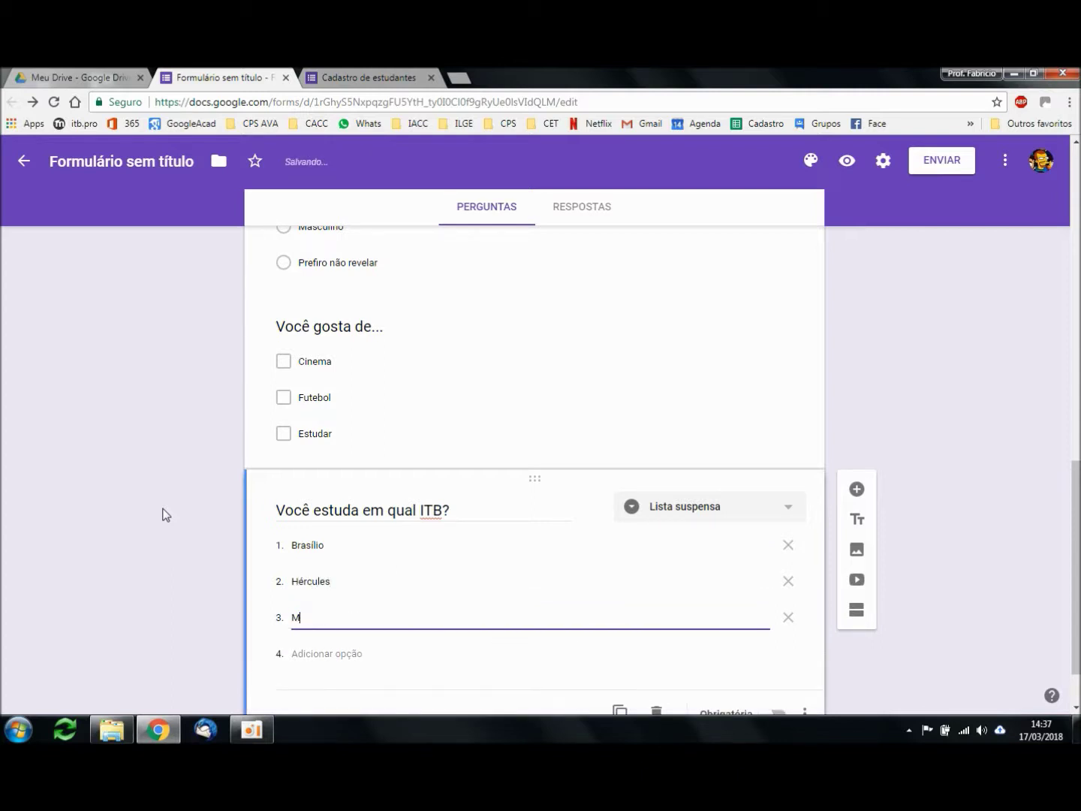
pyautogui.press('Return')
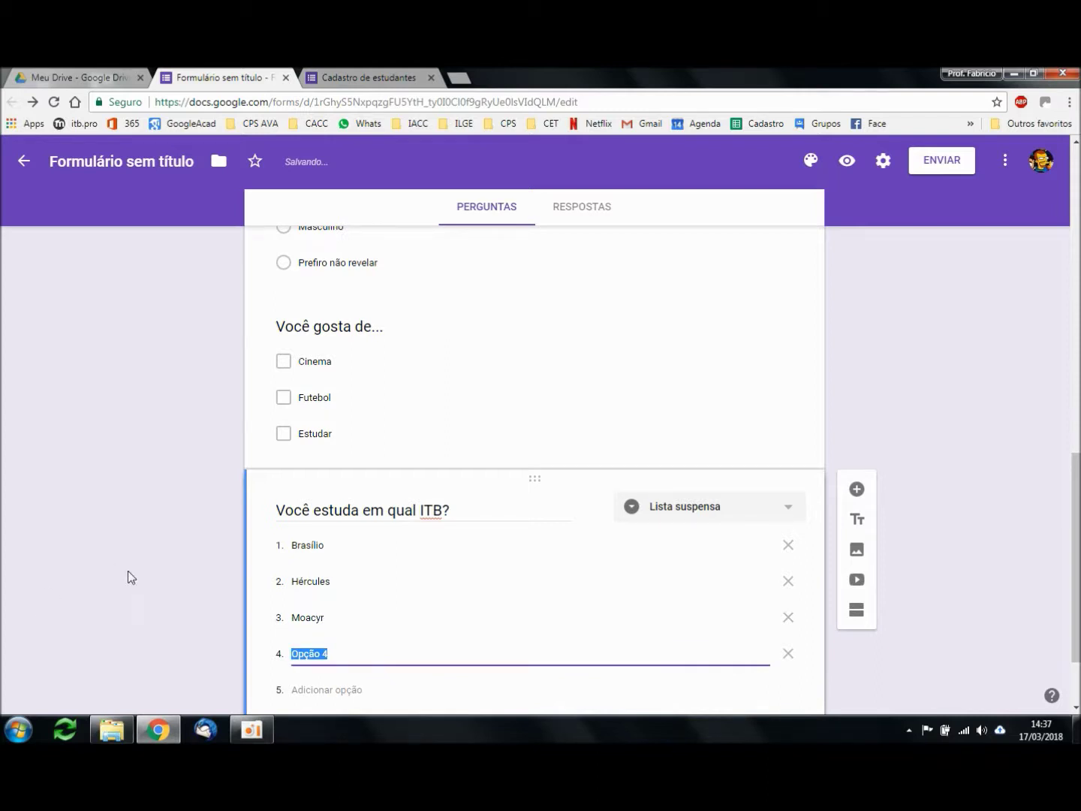
pyautogui.scroll(-2, 950, 536)
pyautogui.write('Maria Sylvia')
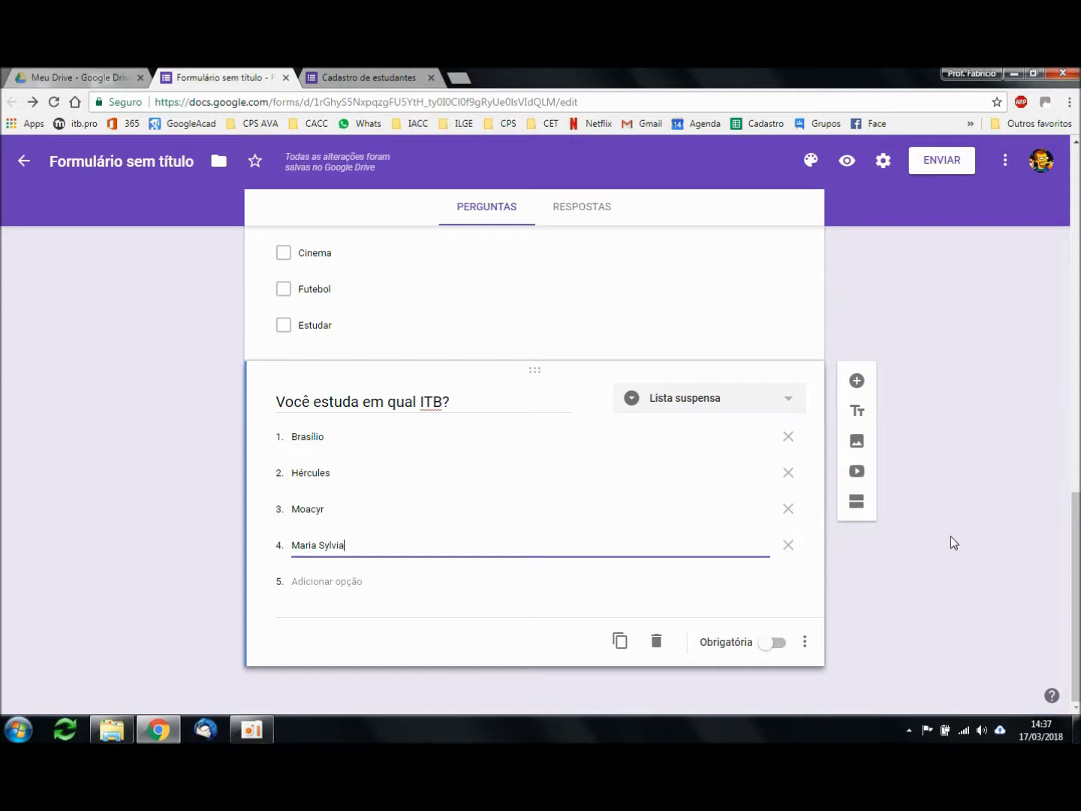
pyautogui.press('Return')
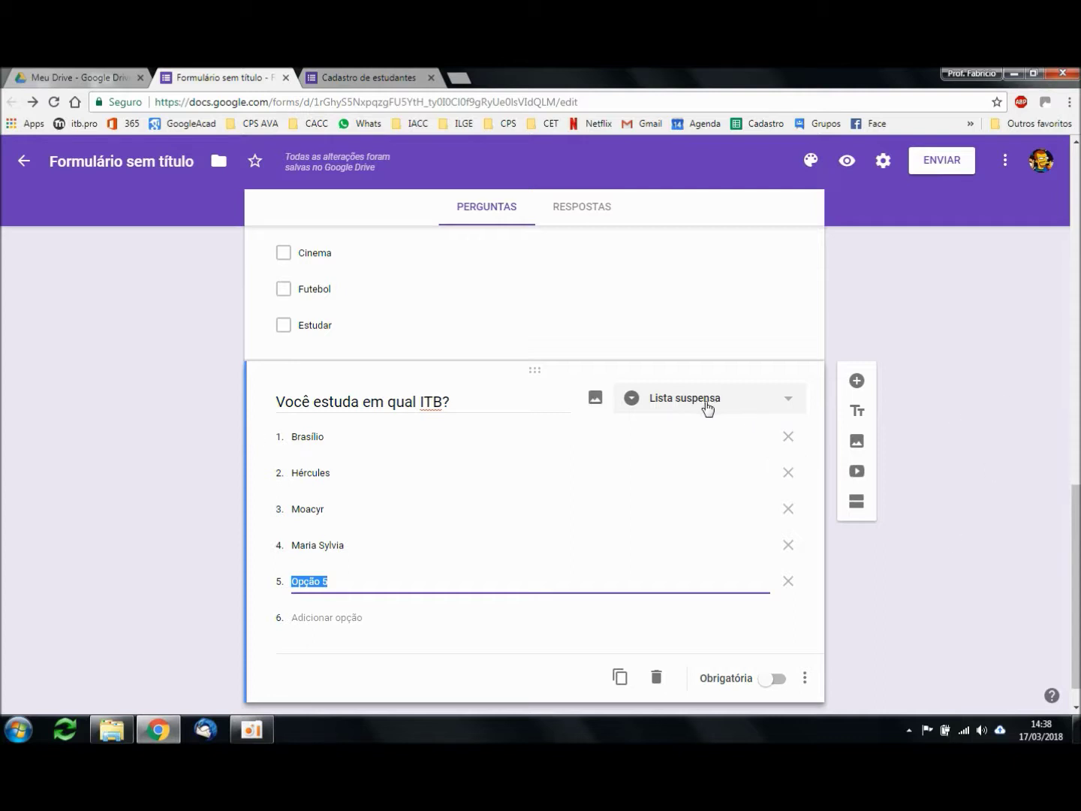
pyautogui.write('Mnuir')
pyautogui.hotkey('ctrl', 'a')
pyautogui.write('Munir J')
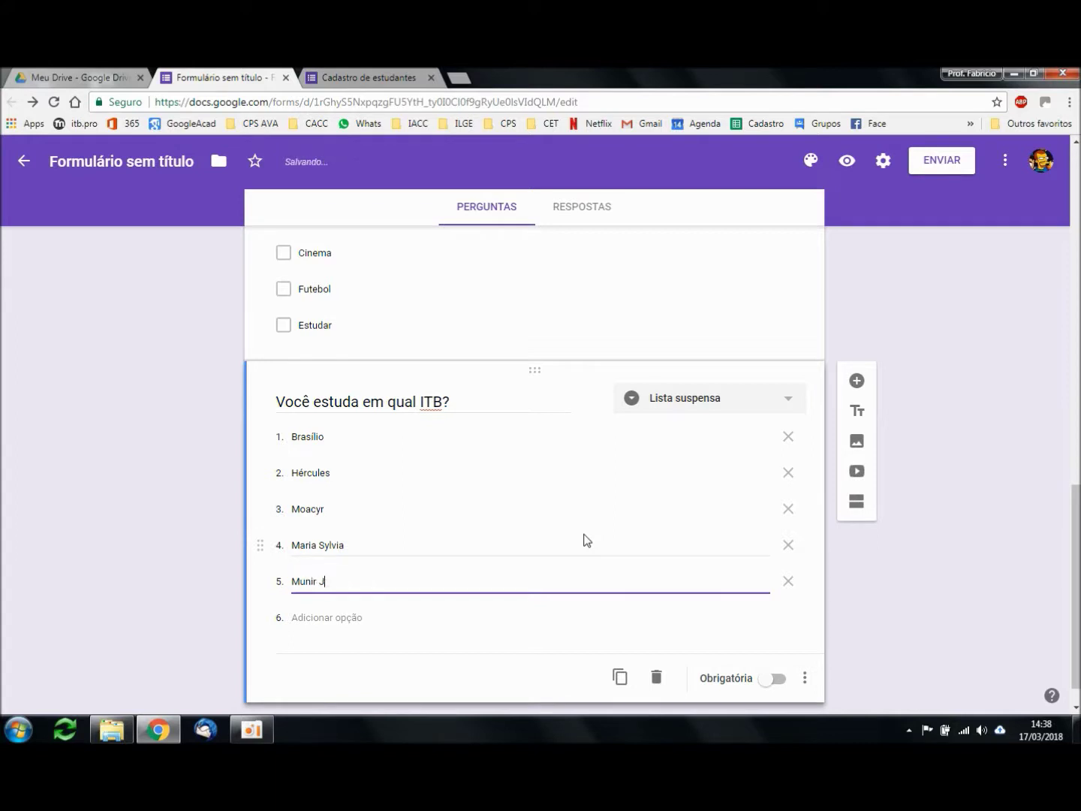
pyautogui.write('osé')
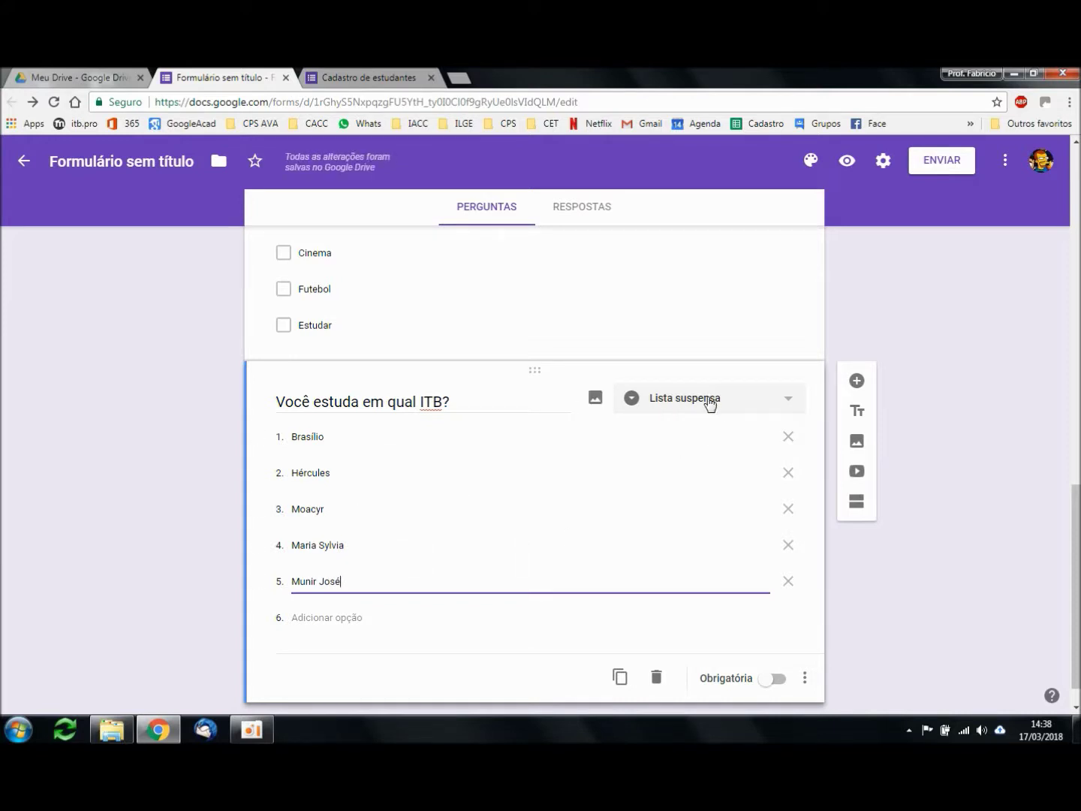
pyautogui.click(776, 679)
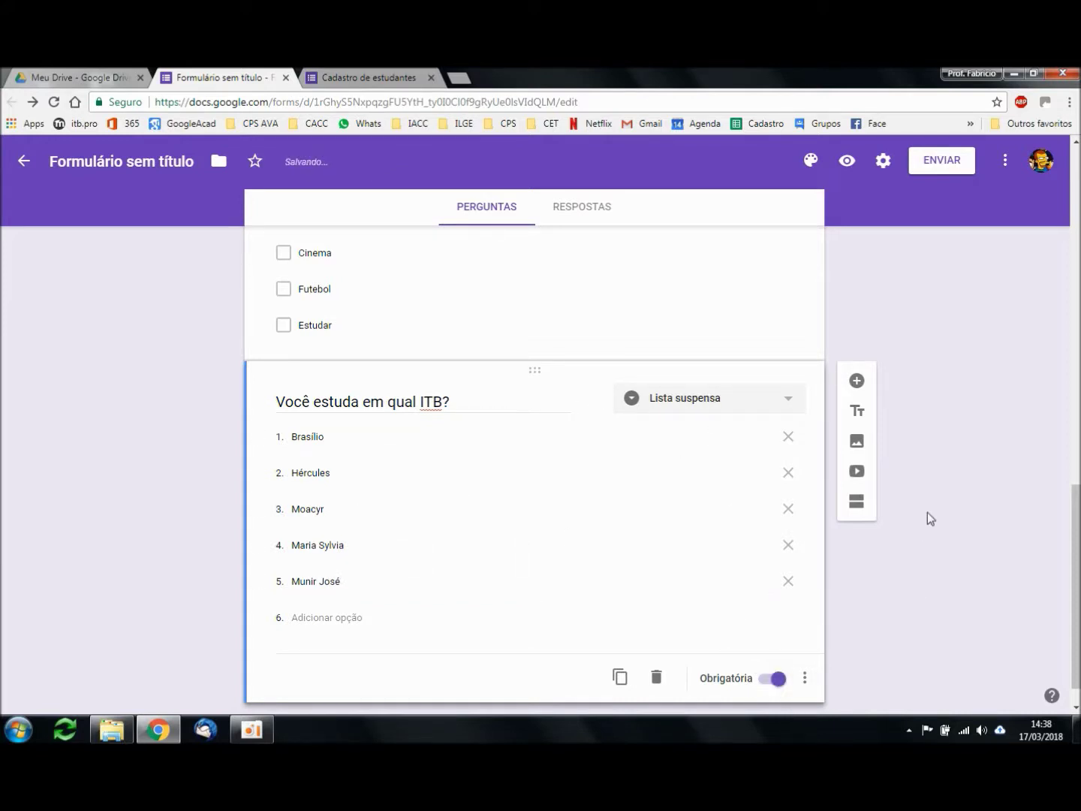
# Step: Open a fresh preview and close the duplicate preview tab
pyautogui.click(847, 160)
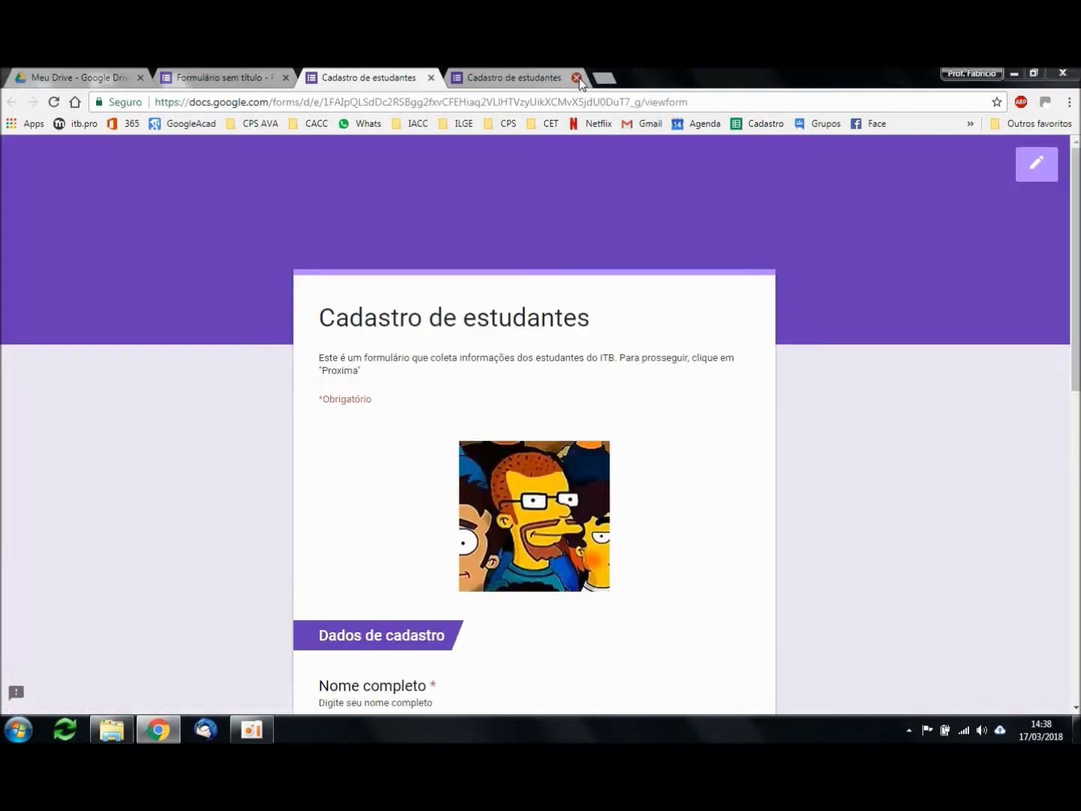
pyautogui.click(576, 78)
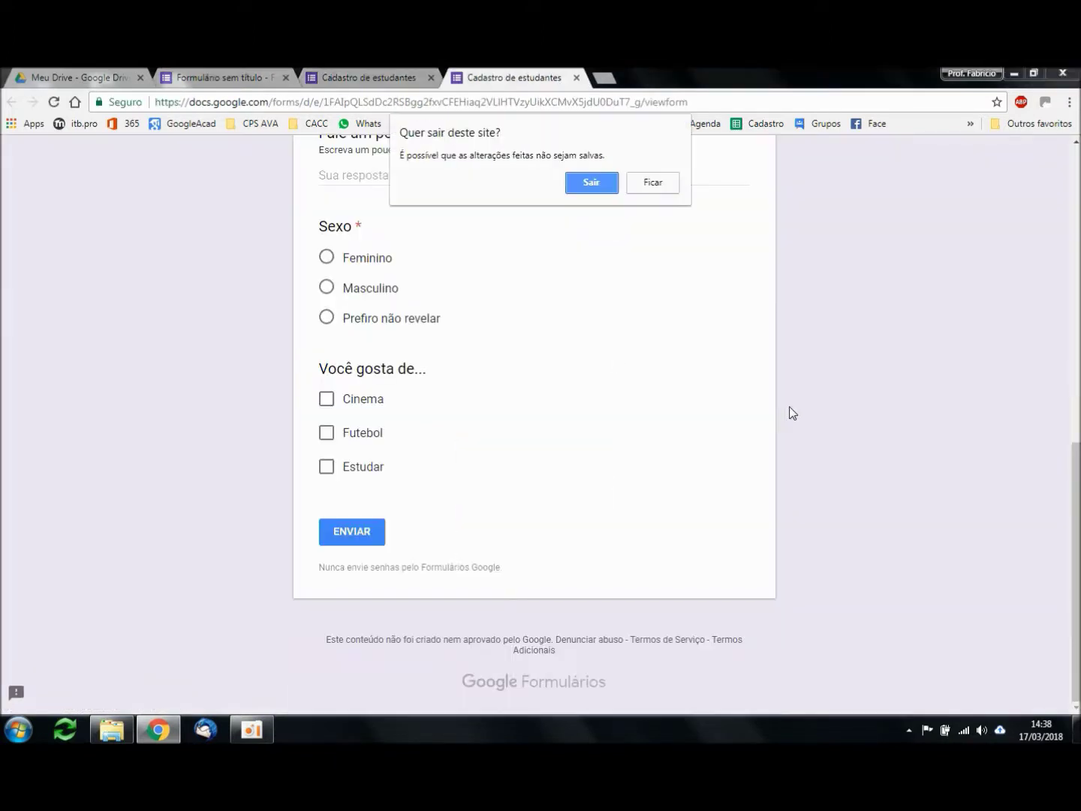
pyautogui.click(589, 192)
# Step: Answer the ITB dropdown with Hércules in the preview, then close it
pyautogui.scroll(-6, 834, 450)
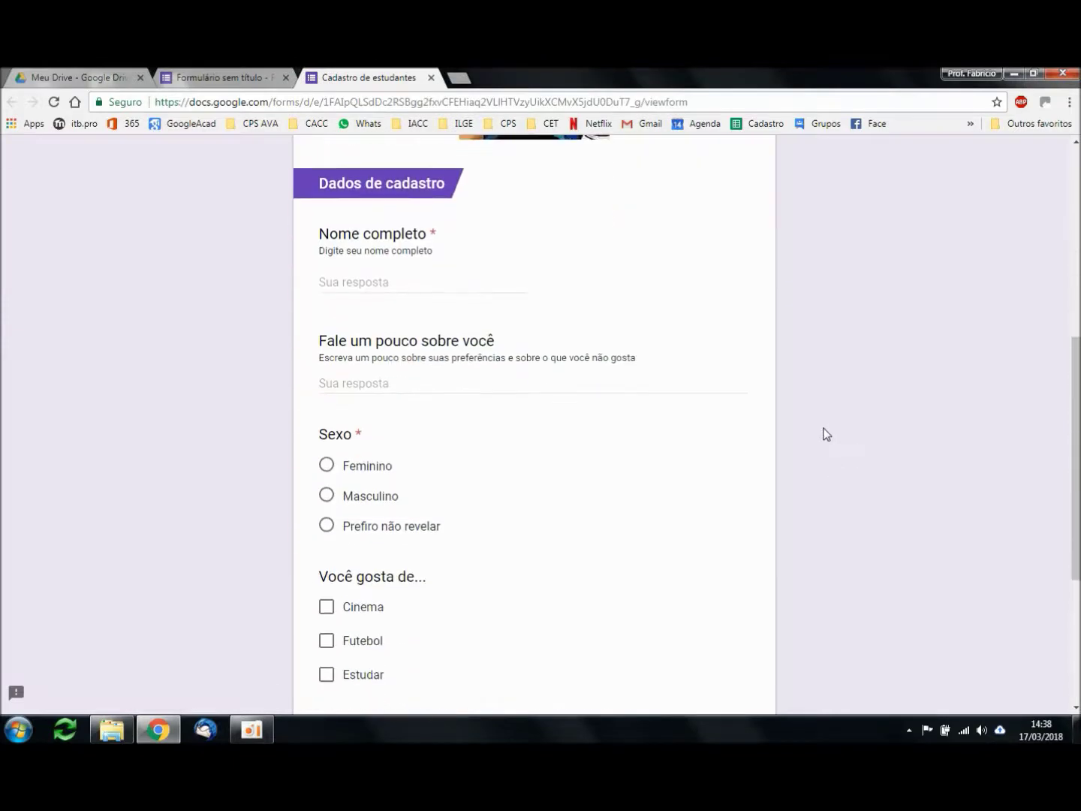
pyautogui.scroll(-4, 826, 435)
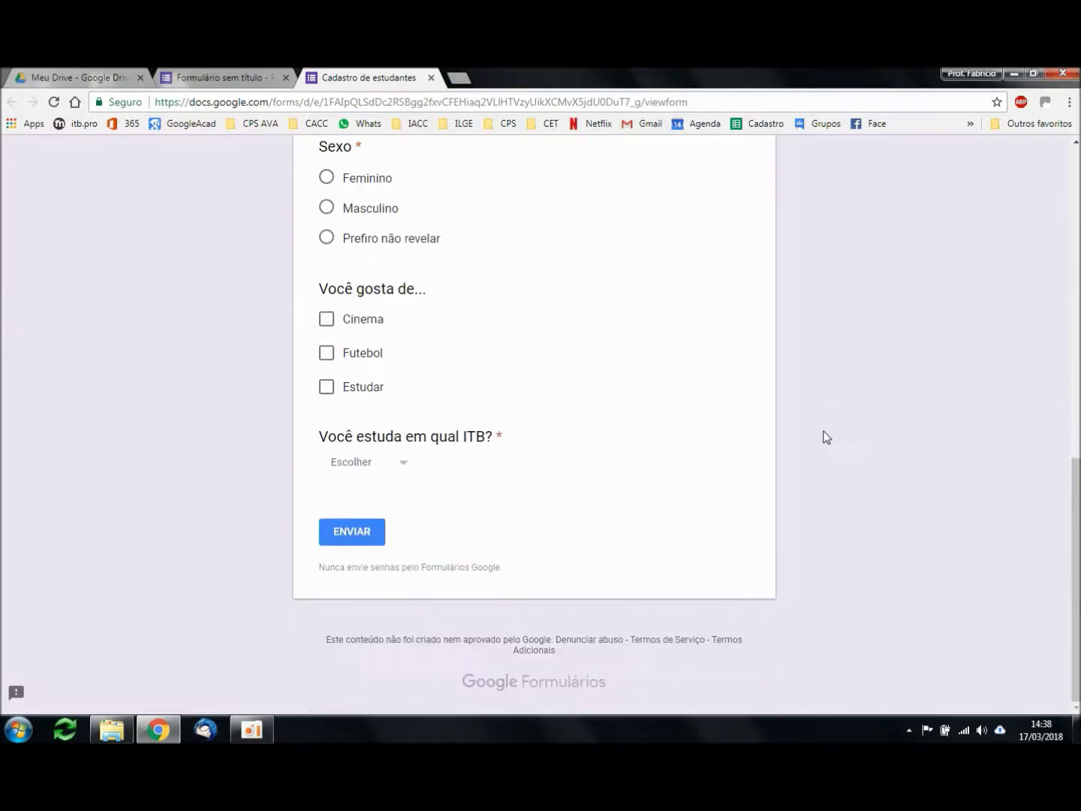
pyautogui.click(394, 468)
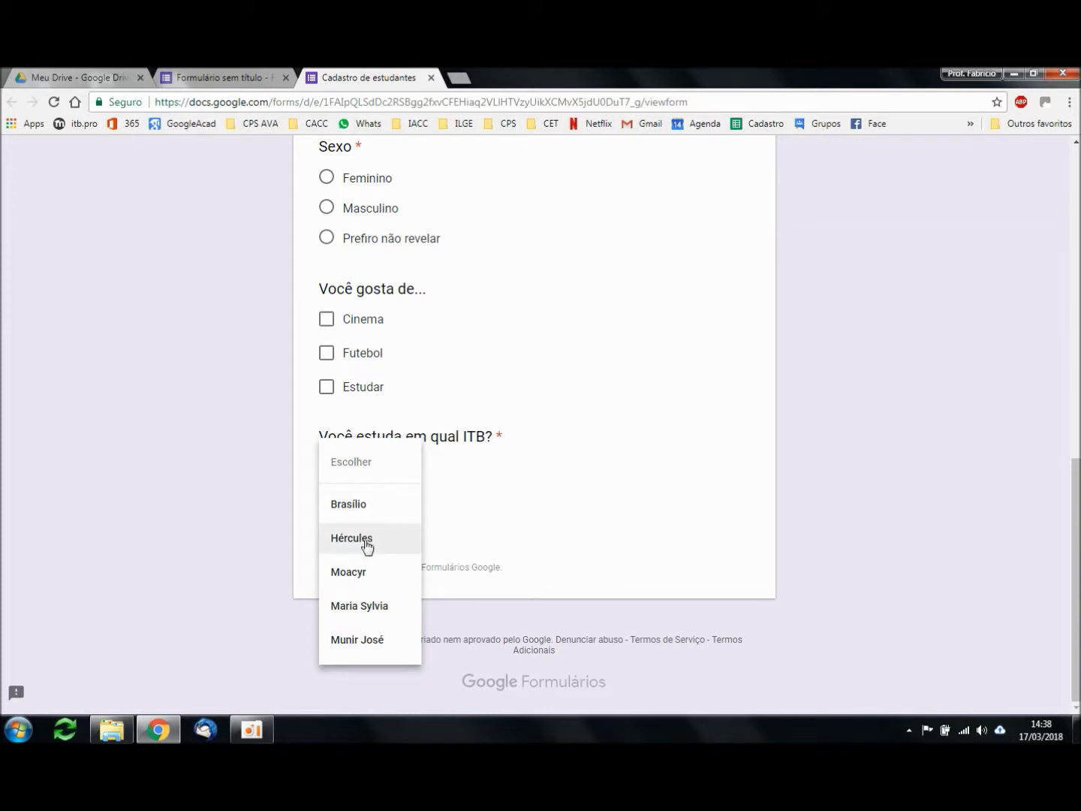
pyautogui.click(385, 508)
pyautogui.click(387, 469)
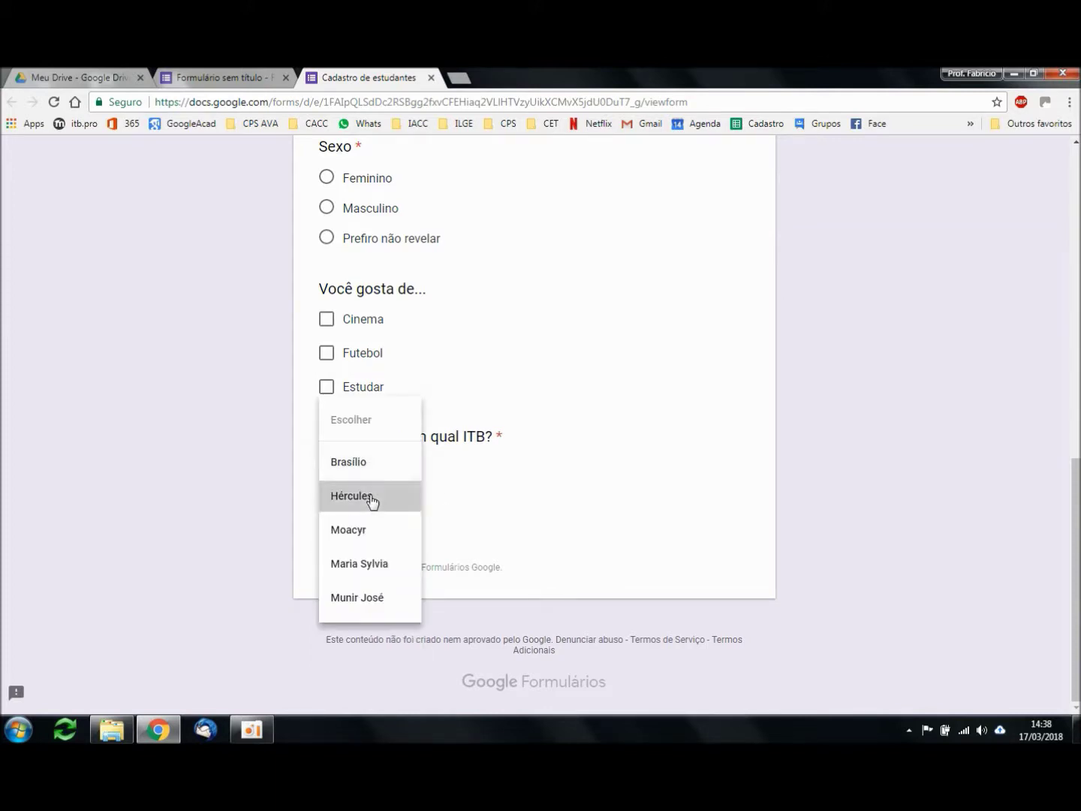
pyautogui.click(374, 498)
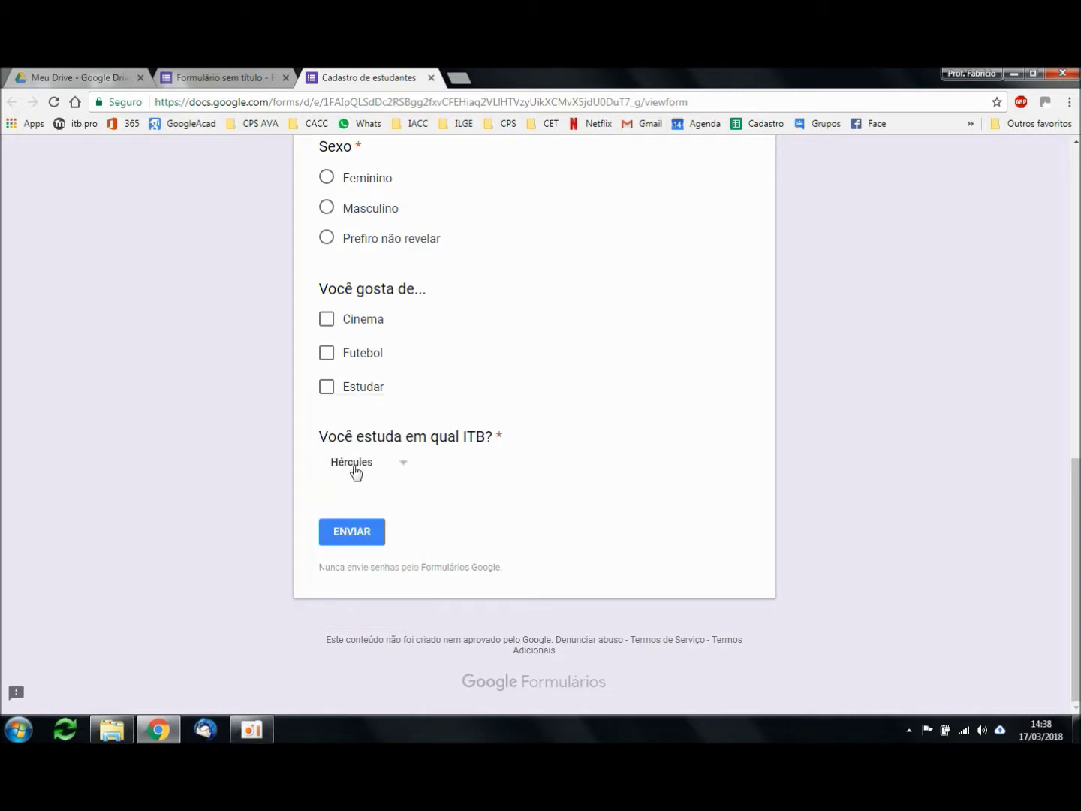
pyautogui.click(430, 78)
# Step: Add a linear scale (Escala linear) question titled 'Você gosta da escola?' after the ITB question
pyautogui.click(592, 183)
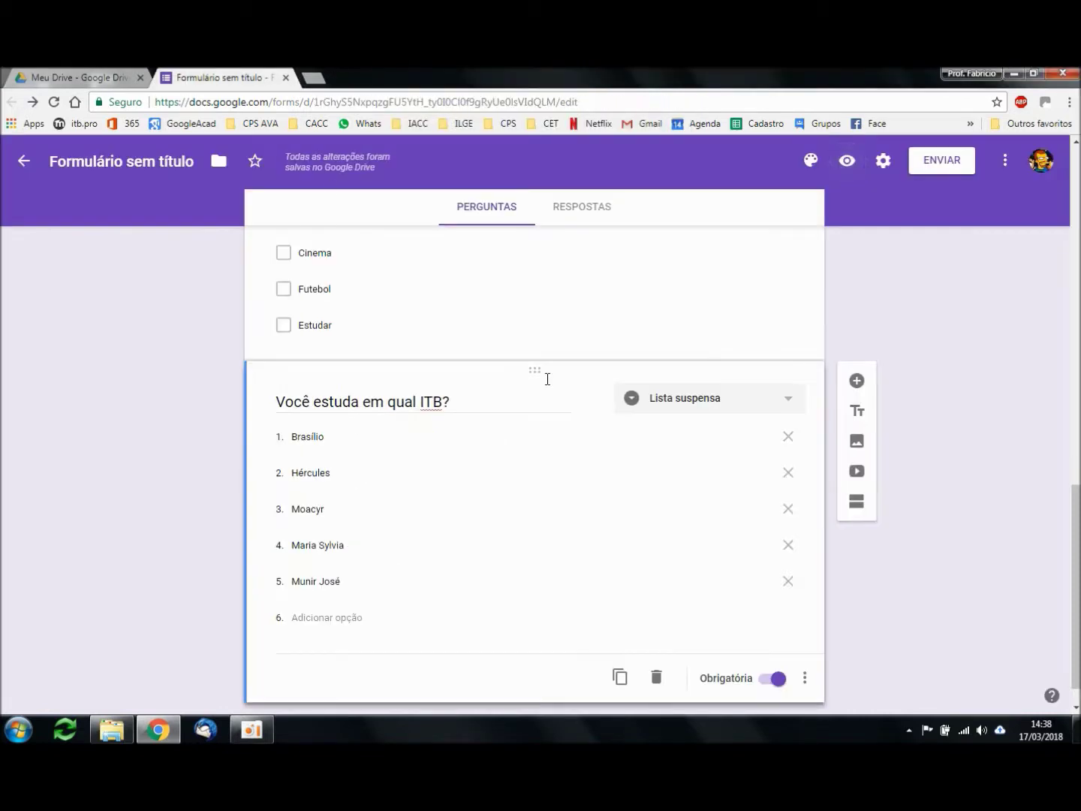
pyautogui.scroll(-1, 909, 493)
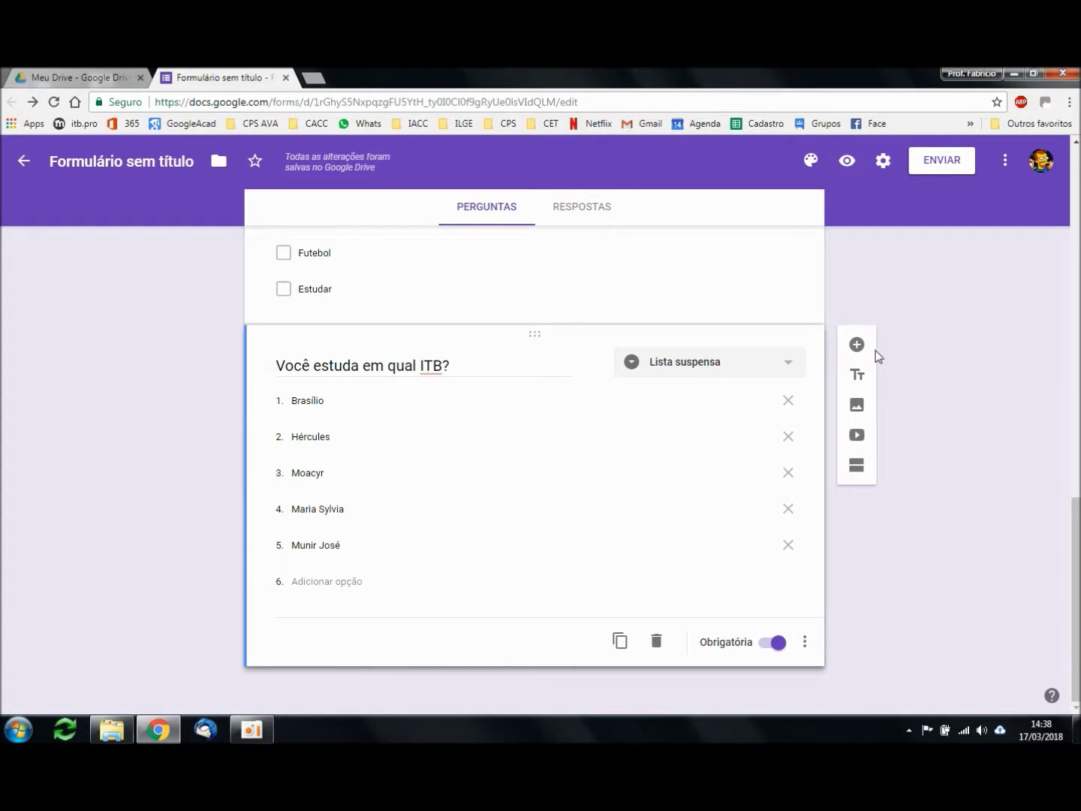
pyautogui.click(857, 345)
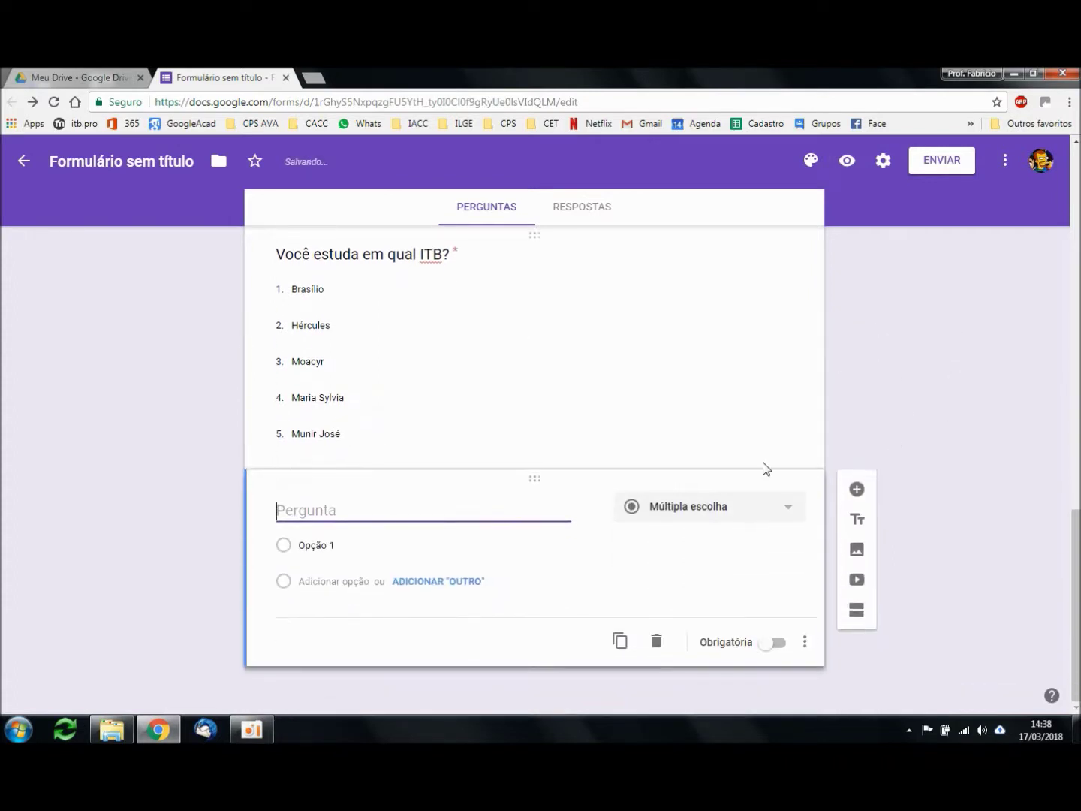
pyautogui.click(749, 504)
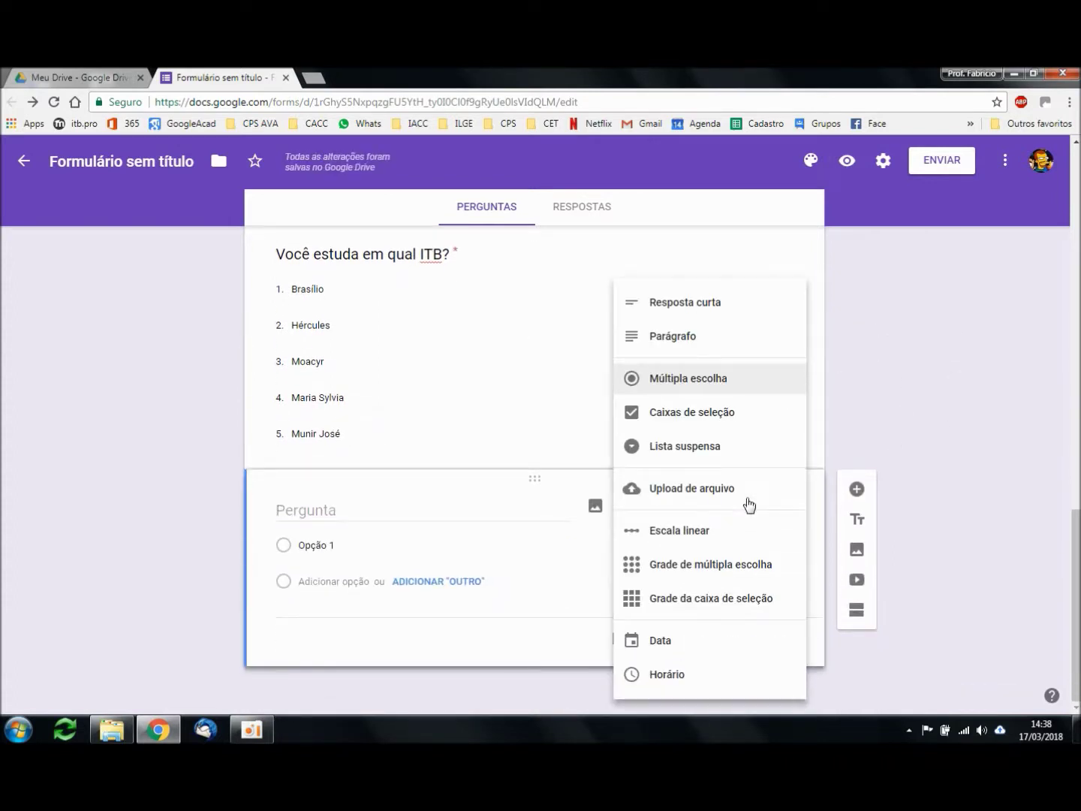
pyautogui.click(695, 533)
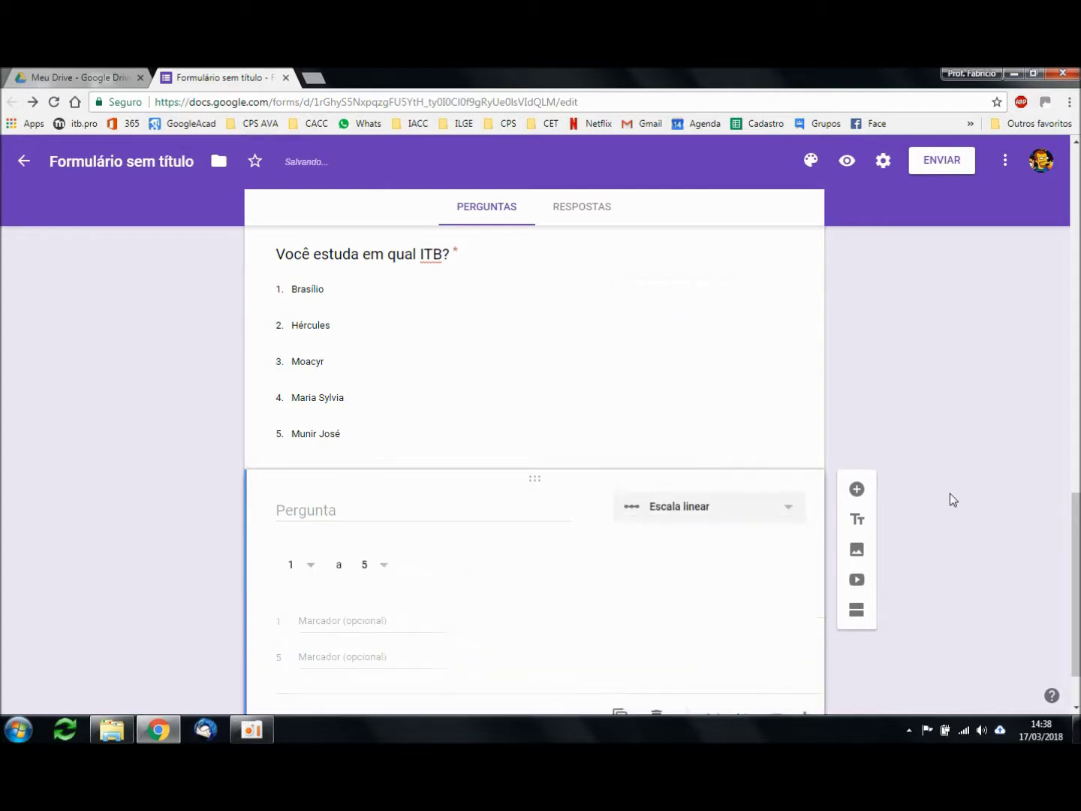
pyautogui.click(394, 435)
pyautogui.write('Você gosta da escola?')
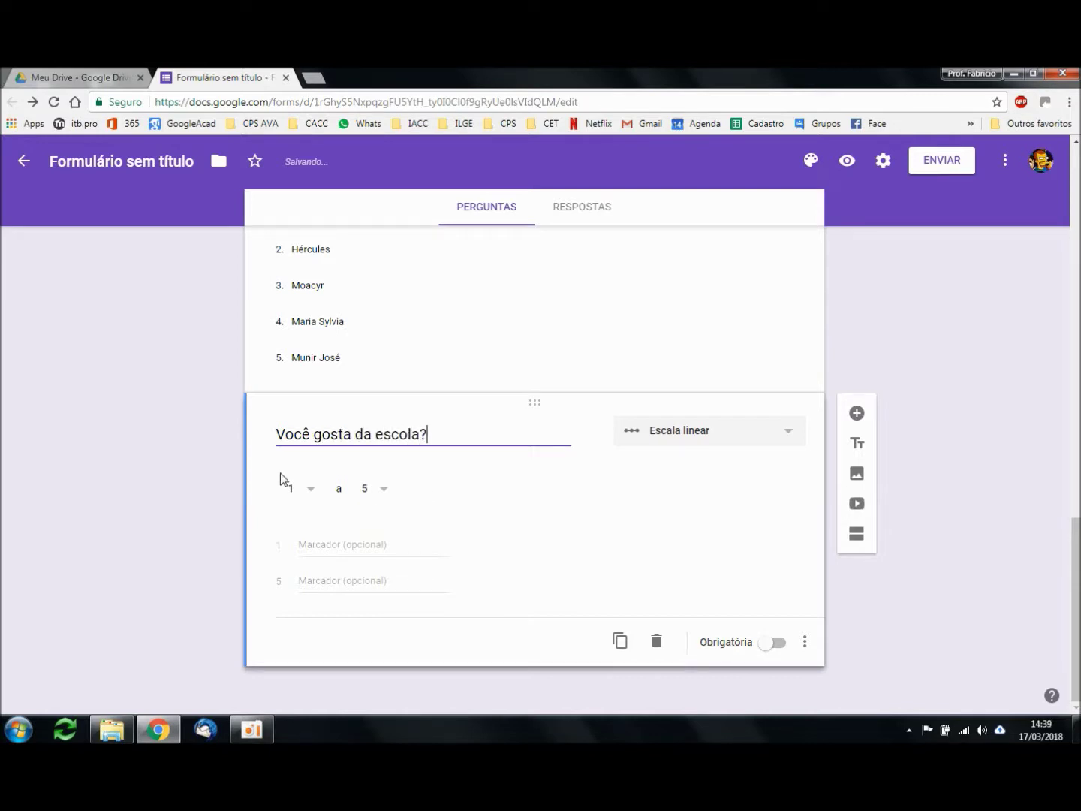
# Step: Label the scale ends Detesto and Amo and make the question required
pyautogui.click(366, 543)
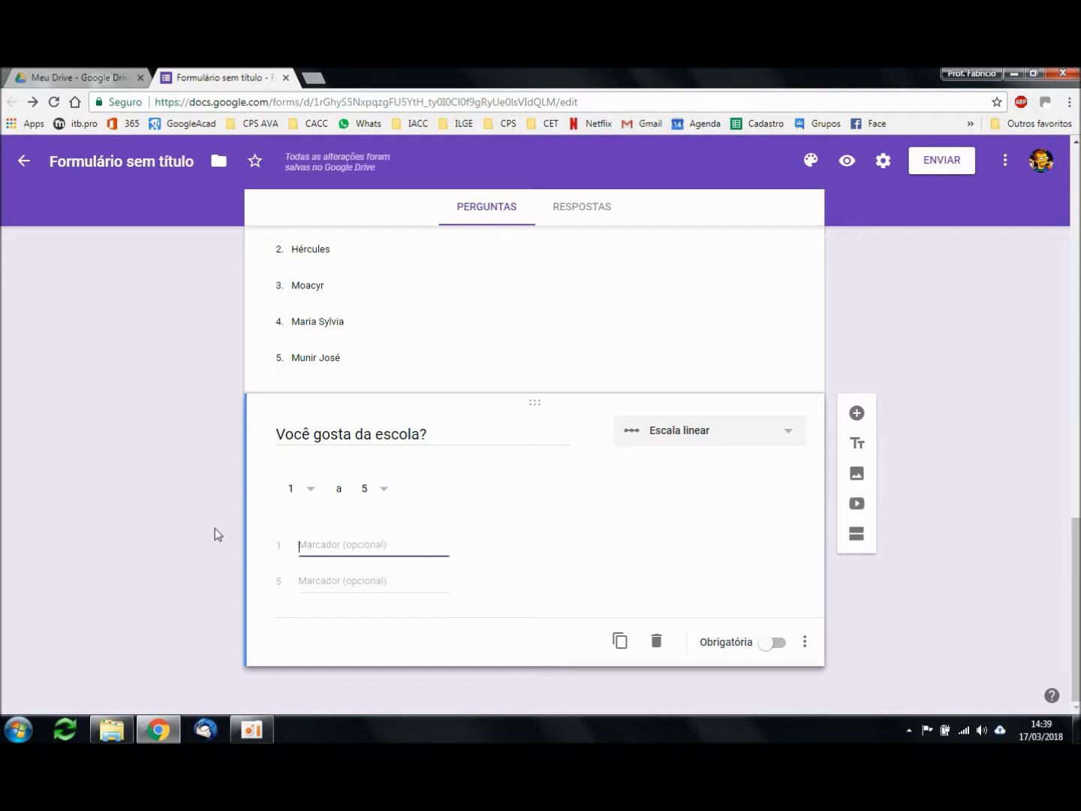
pyautogui.write('Detesto')
pyautogui.click(349, 581)
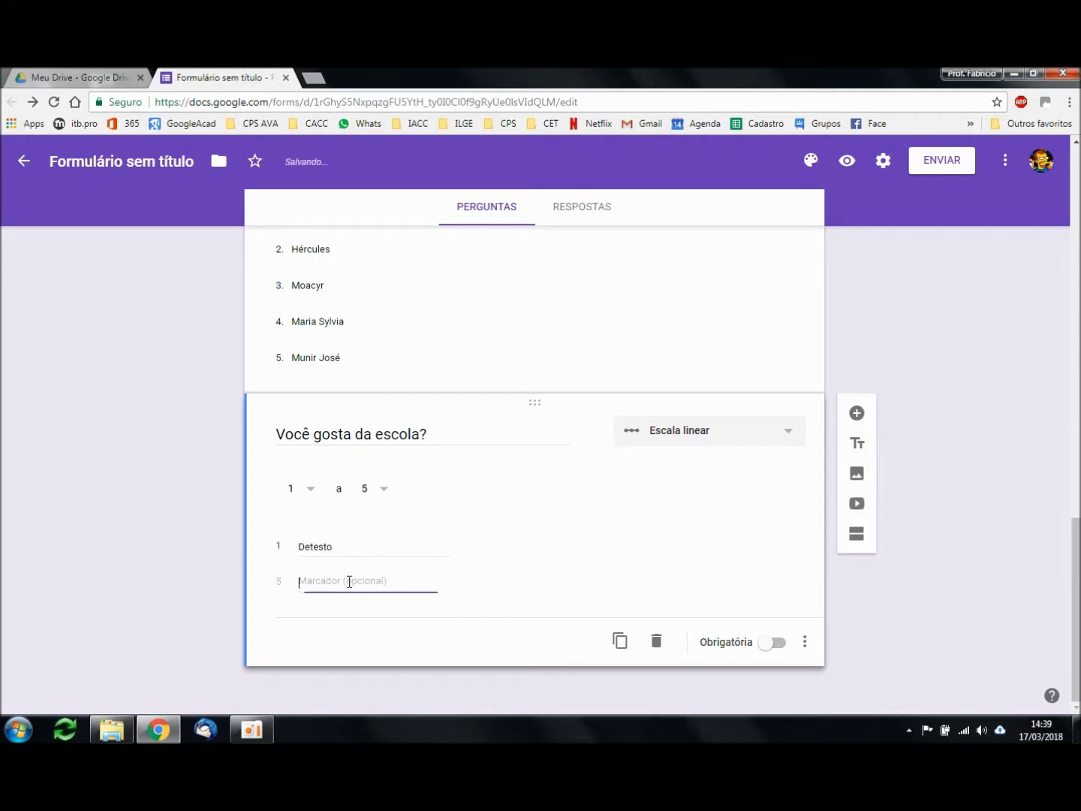
pyautogui.write('Amo')
pyautogui.click(192, 578)
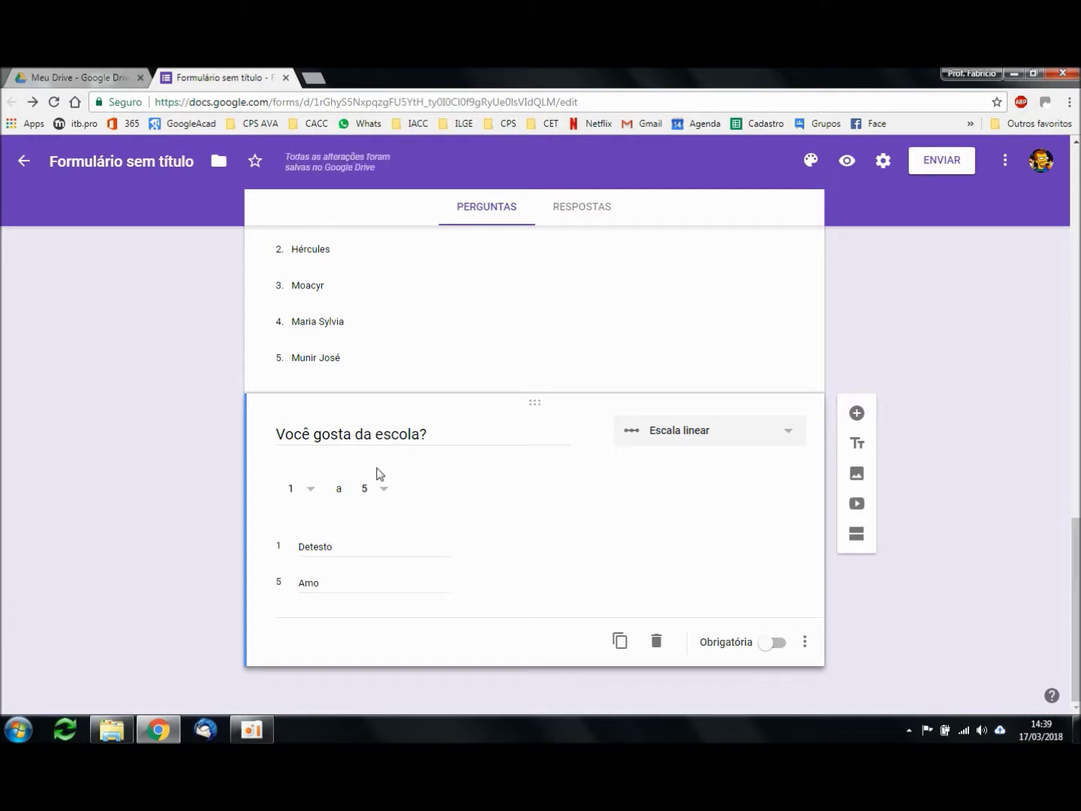
pyautogui.click(777, 646)
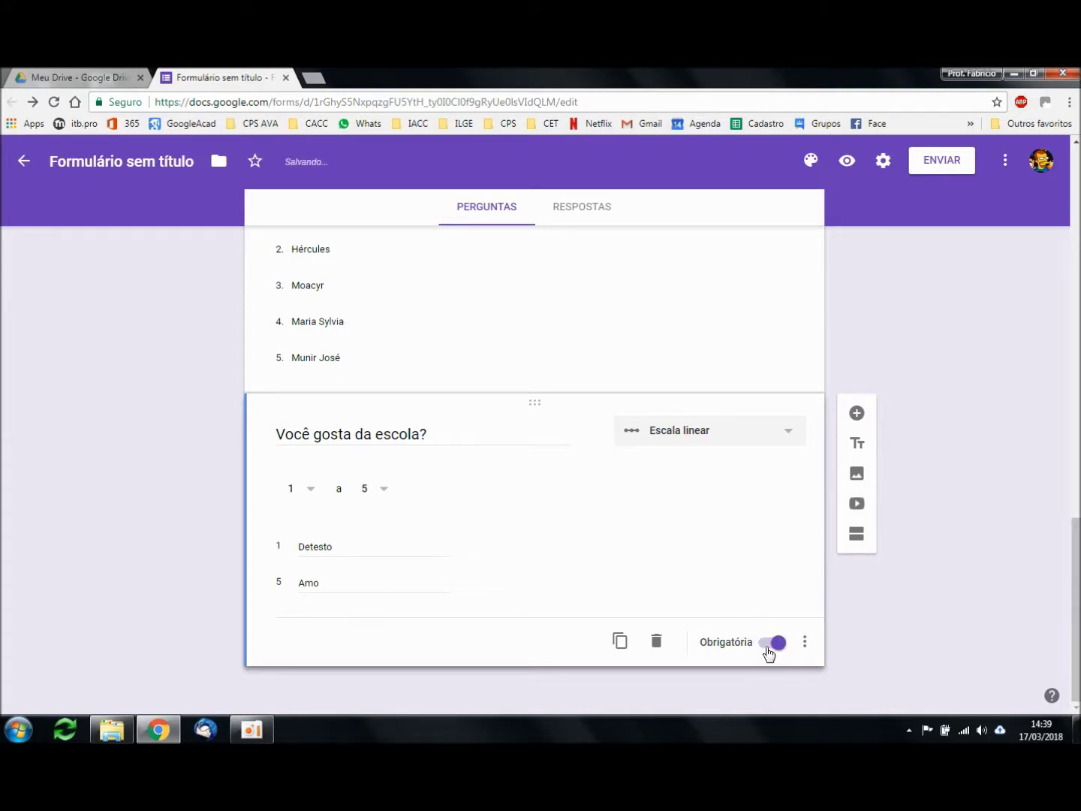
pyautogui.click(843, 170)
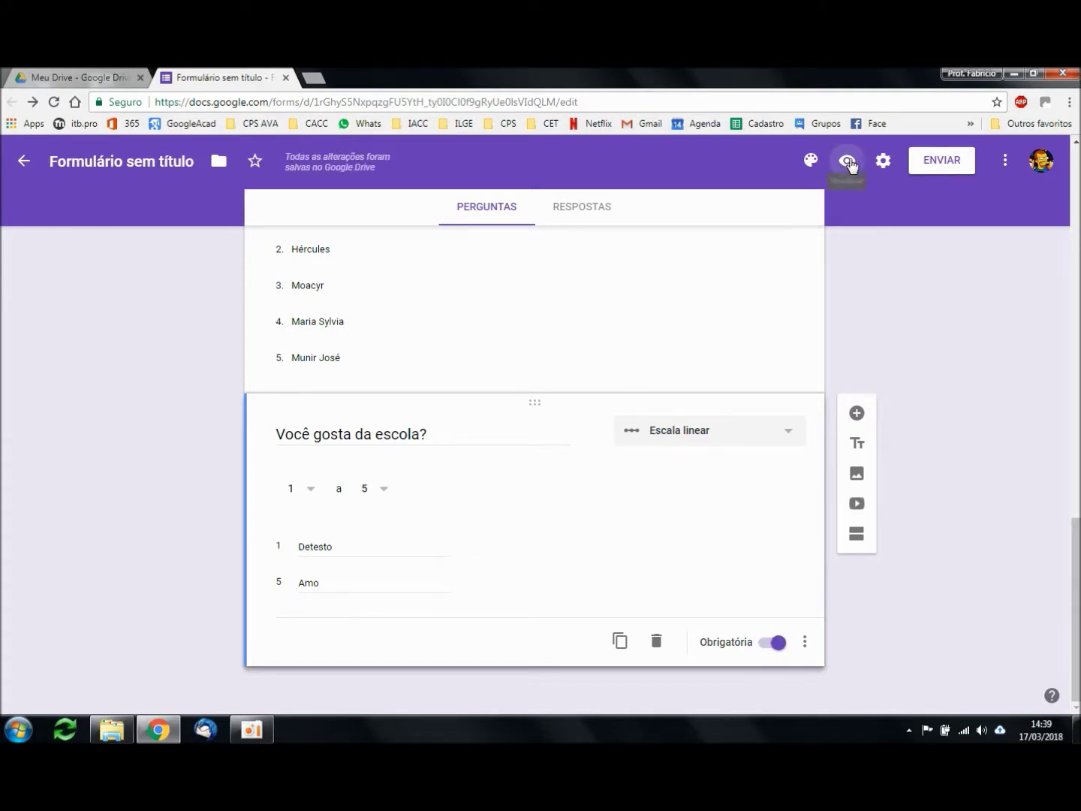
# Step: Try several ratings on 'Você gosta da escola?' in the preview, settling on 5
pyautogui.scroll(-15, 876, 451)
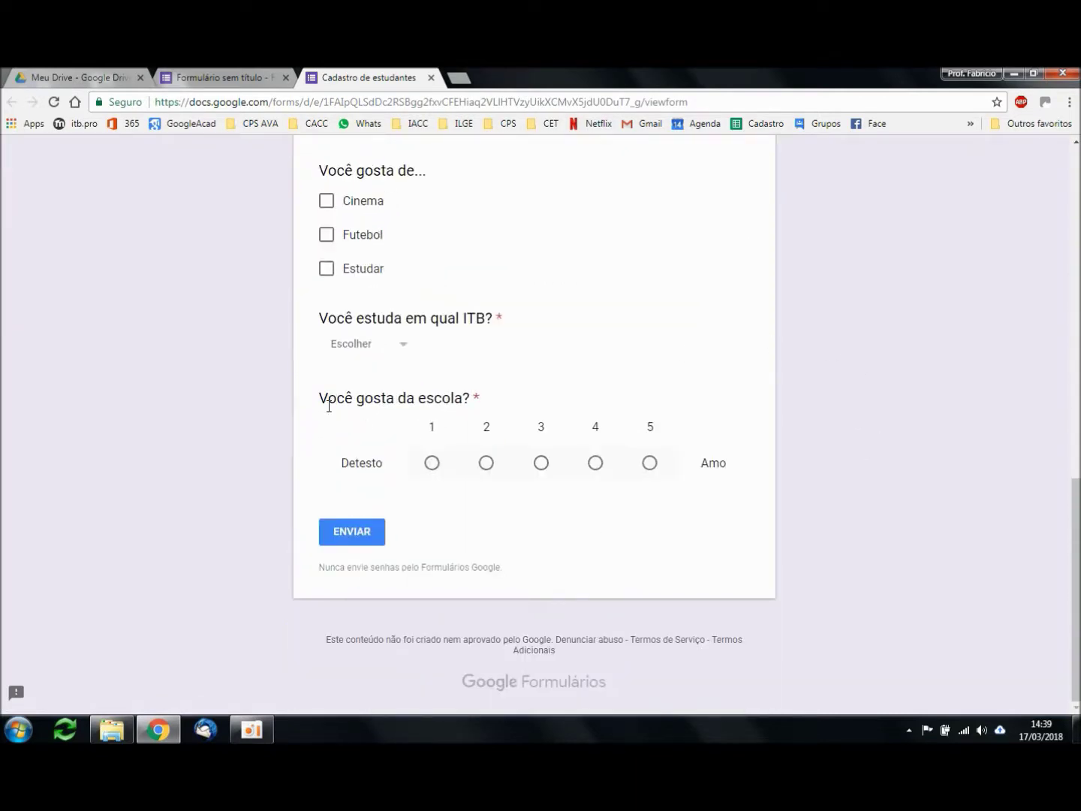
pyautogui.moveTo(321, 398); pyautogui.dragTo(882, 444)
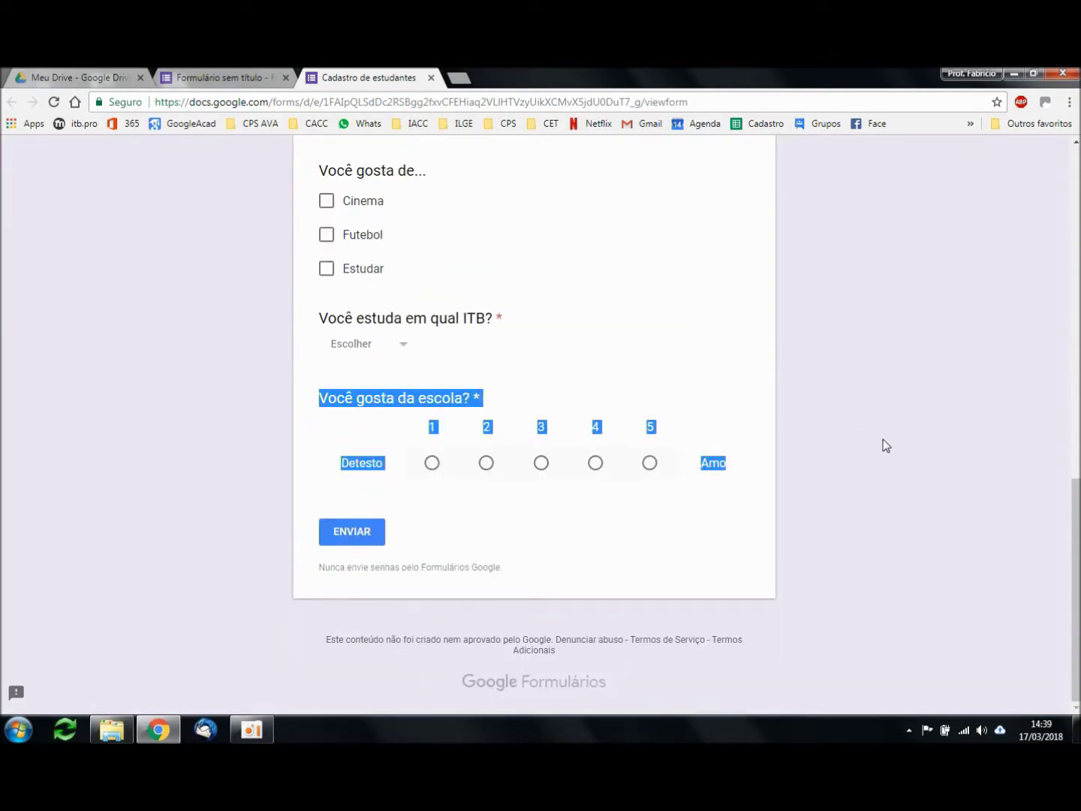
pyautogui.click(416, 422)
pyautogui.click(434, 468)
pyautogui.click(652, 465)
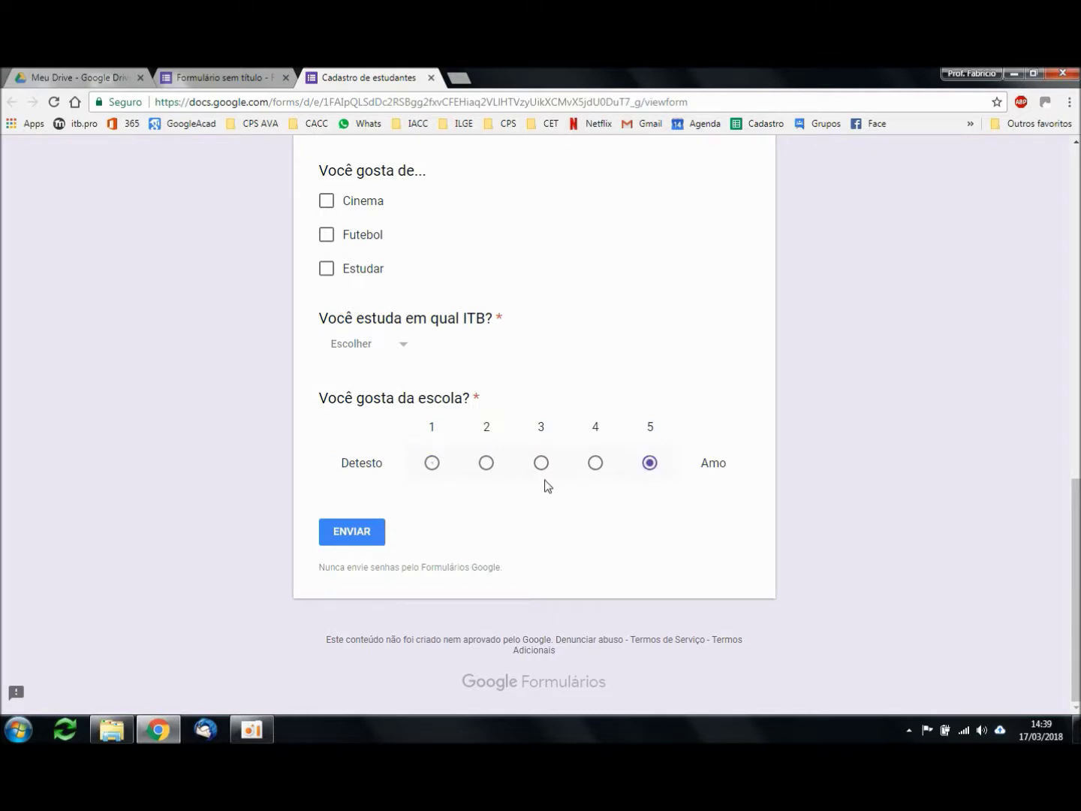
pyautogui.click(542, 470)
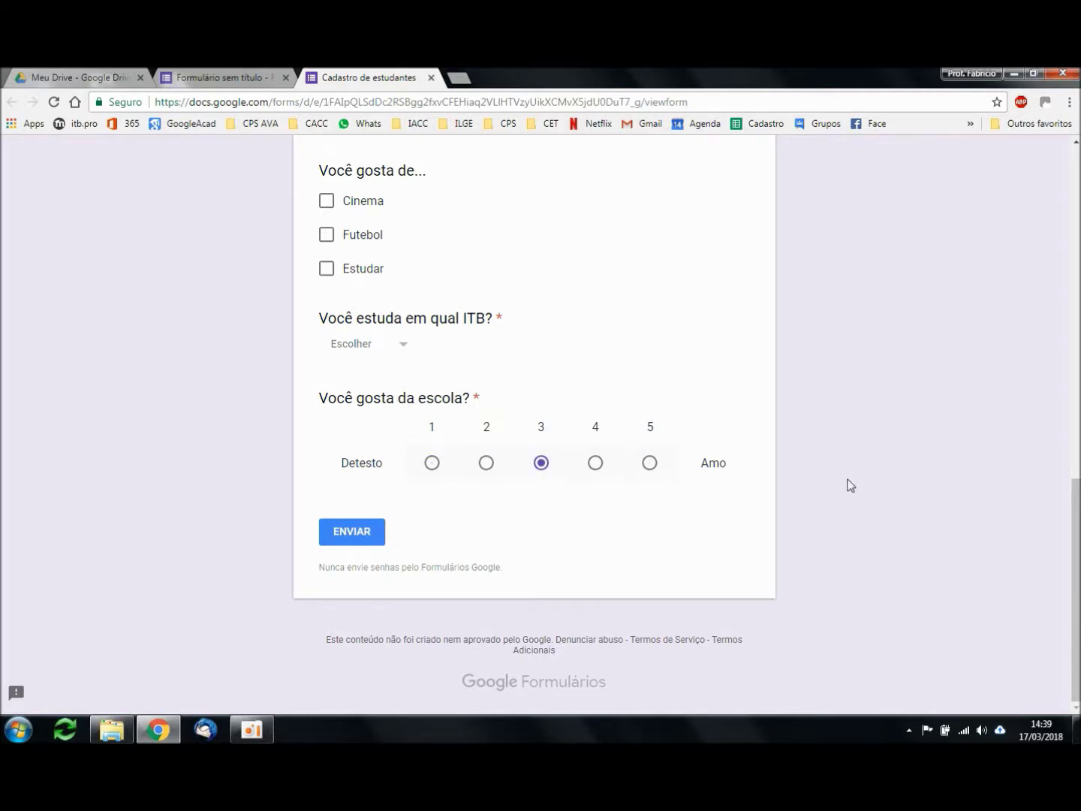
pyautogui.click(597, 468)
pyautogui.click(649, 464)
pyautogui.click(486, 464)
pyautogui.click(432, 464)
pyautogui.click(651, 462)
pyautogui.click(230, 72)
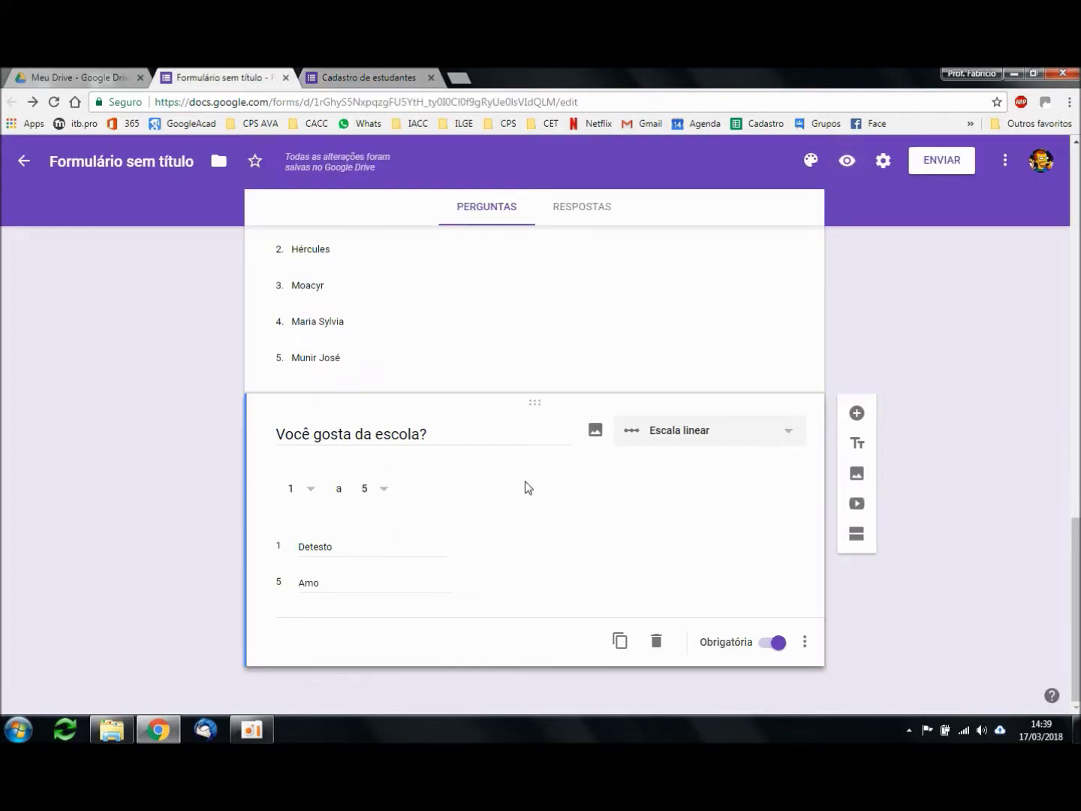
# Step: Insert a question below the scale and set its type to Grade de múltipla escolha
pyautogui.click(726, 436)
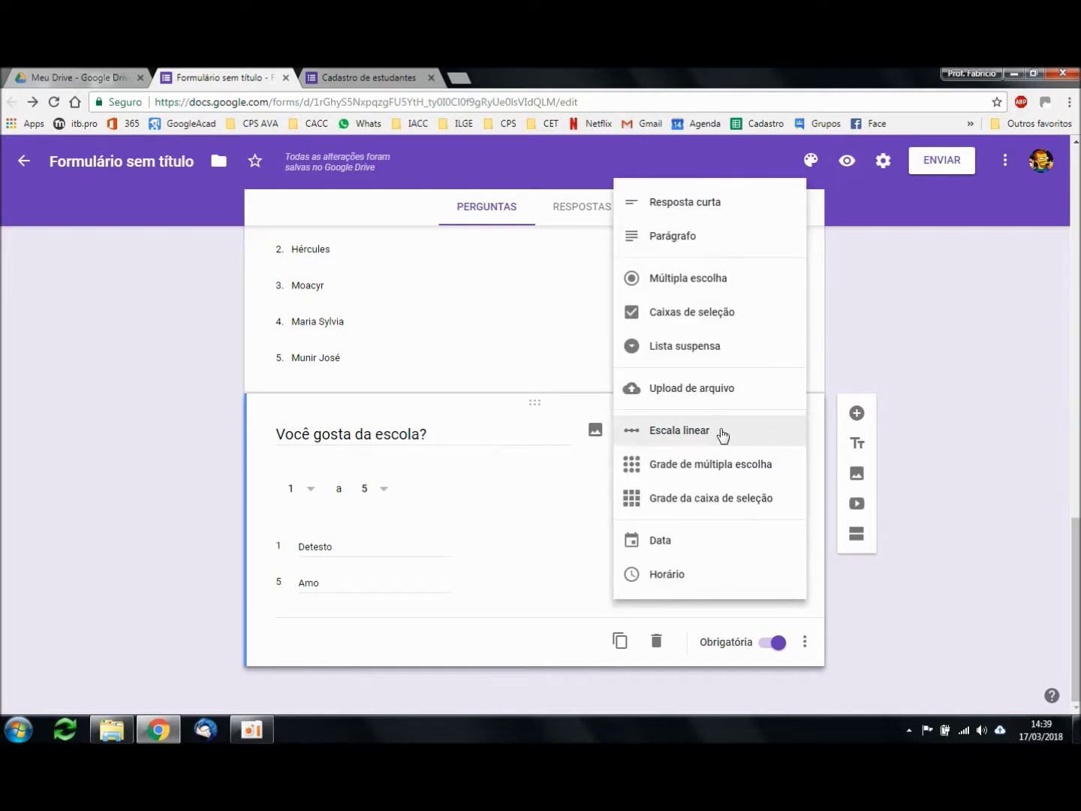
pyautogui.click(956, 484)
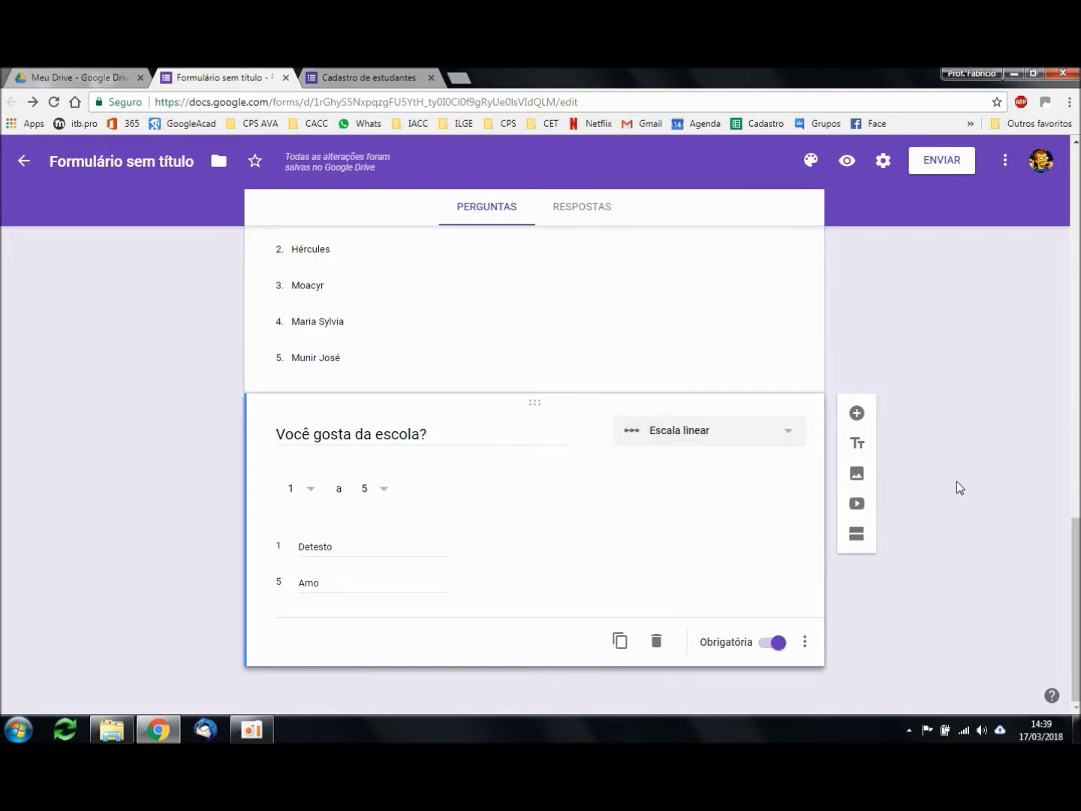
pyautogui.click(778, 440)
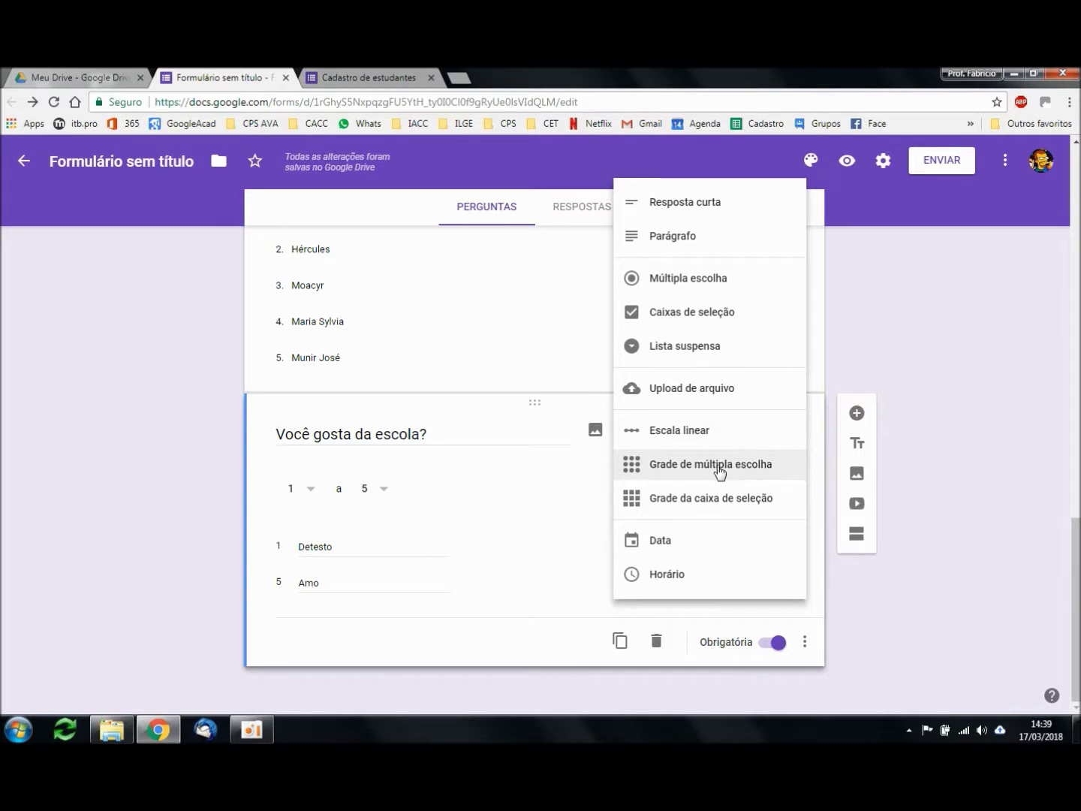
pyautogui.click(941, 481)
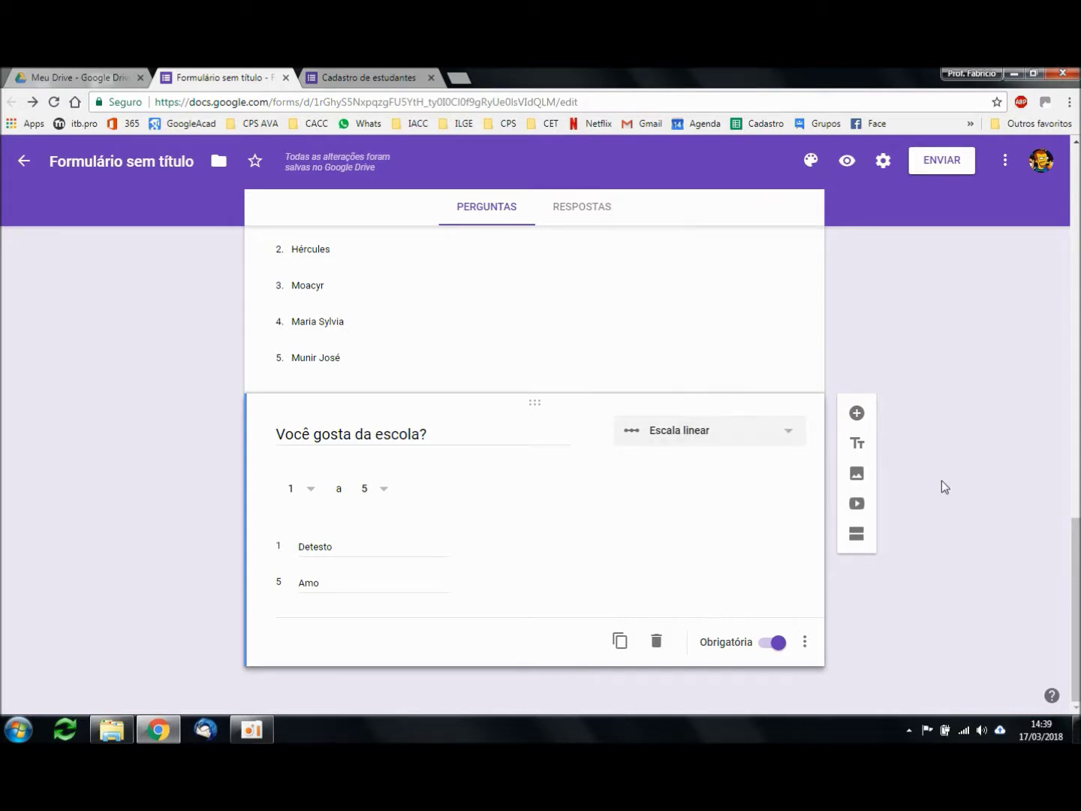
pyautogui.click(858, 415)
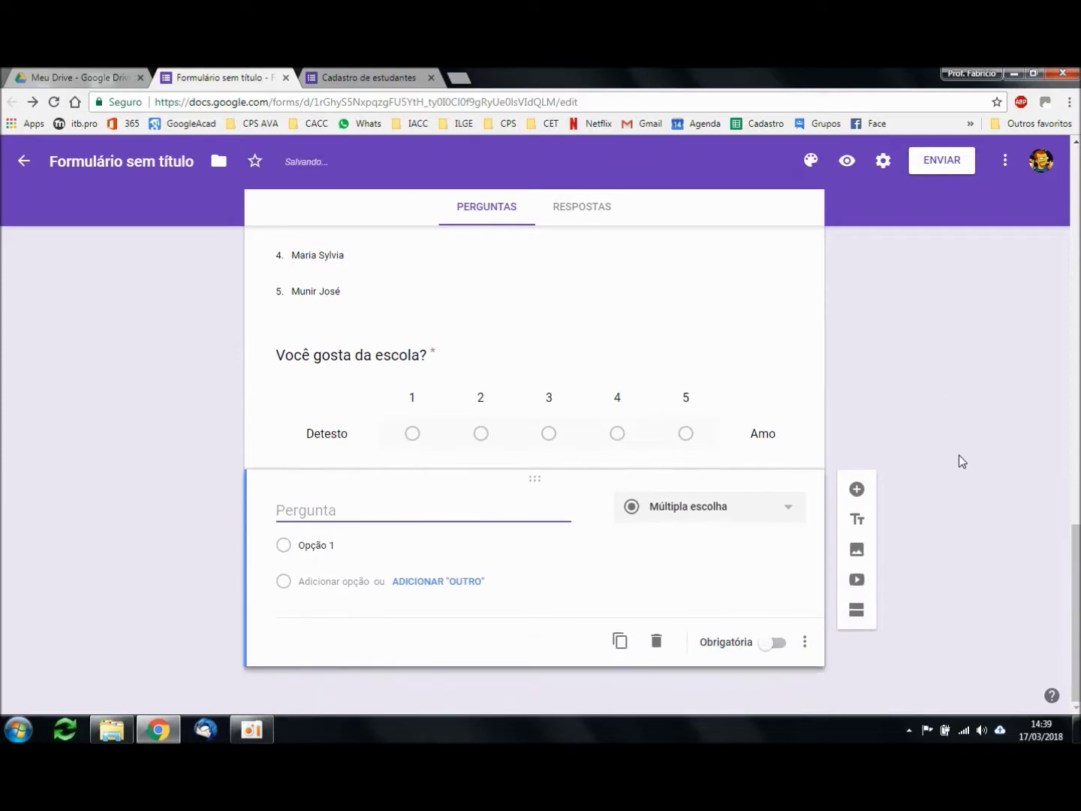
pyautogui.click(779, 508)
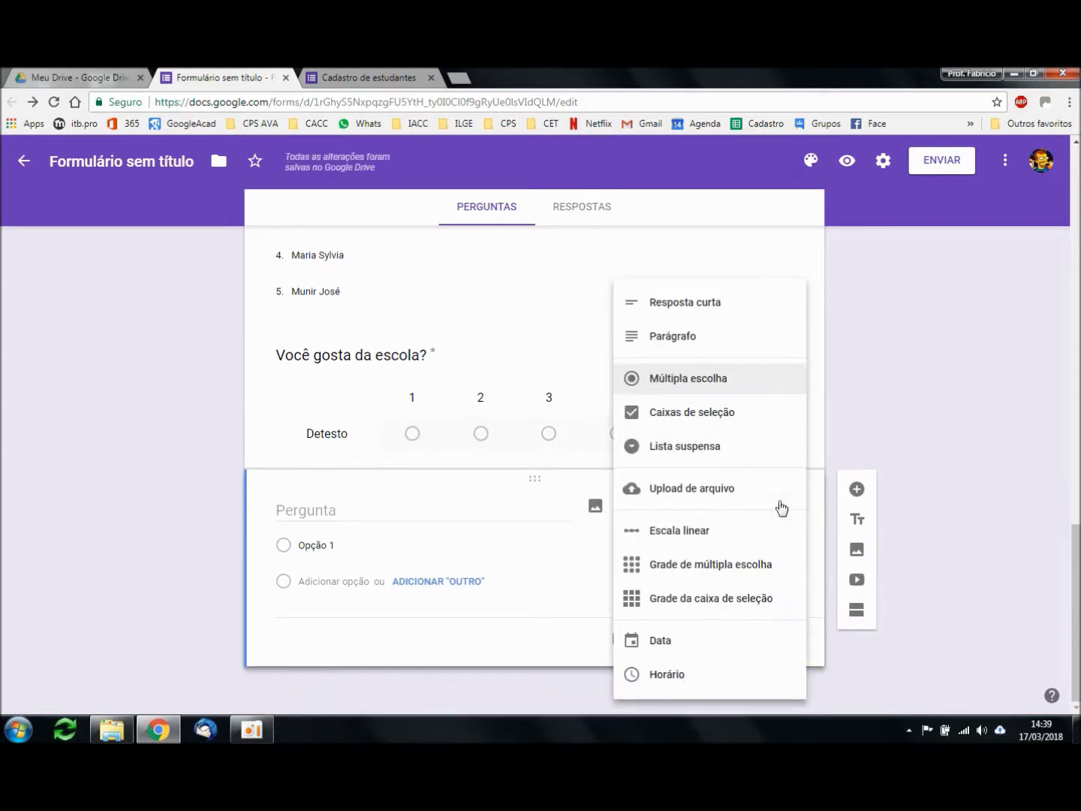
pyautogui.click(752, 567)
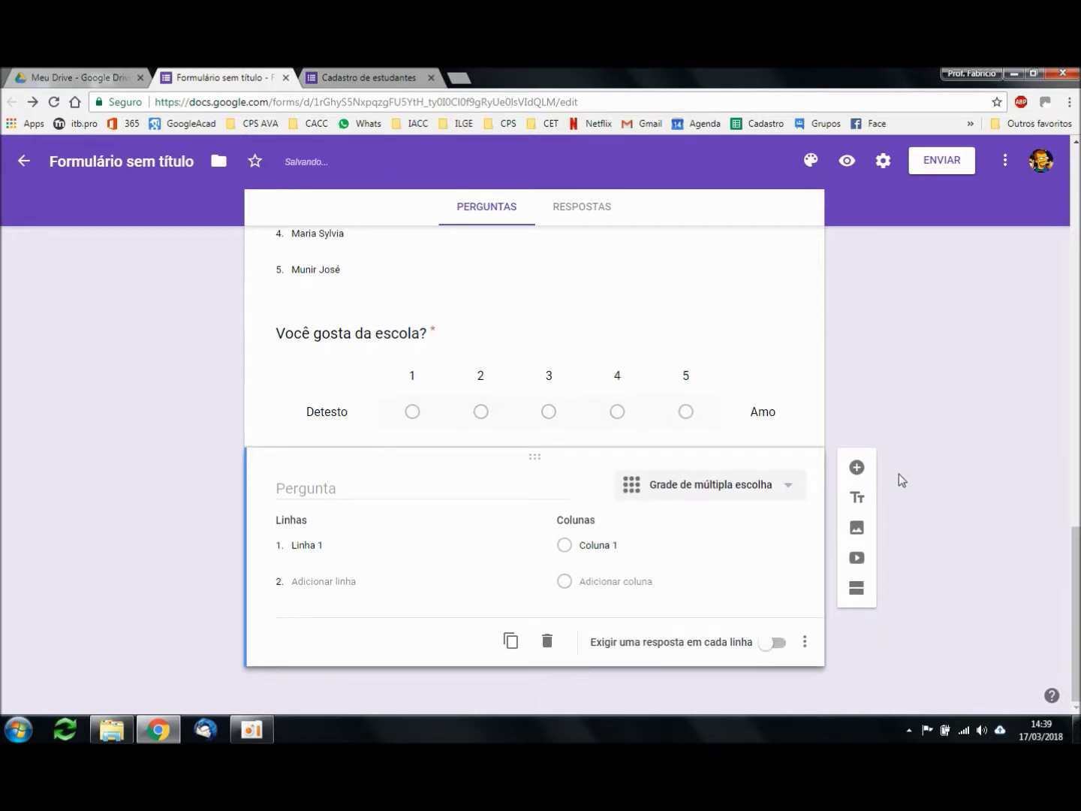
# Step: Title the grid question 'Assinale a opção adequada', fixing the typos
pyautogui.click(374, 491)
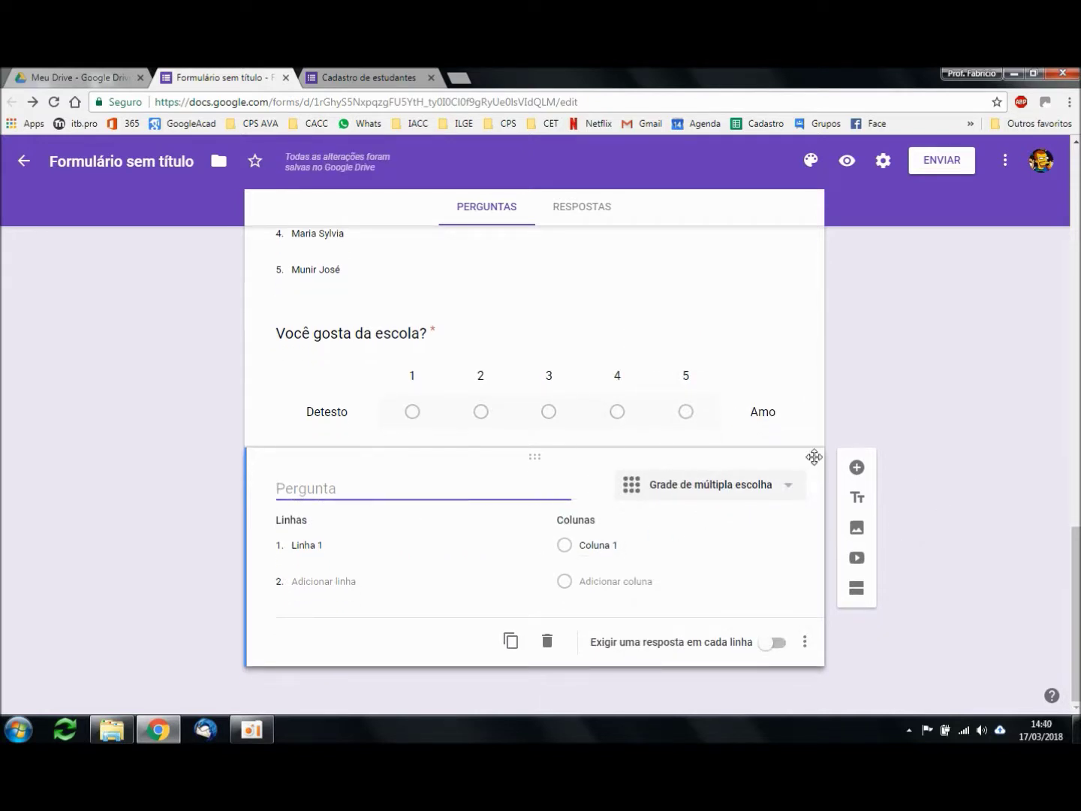
pyautogui.write('Selecione a opçãol adequada')
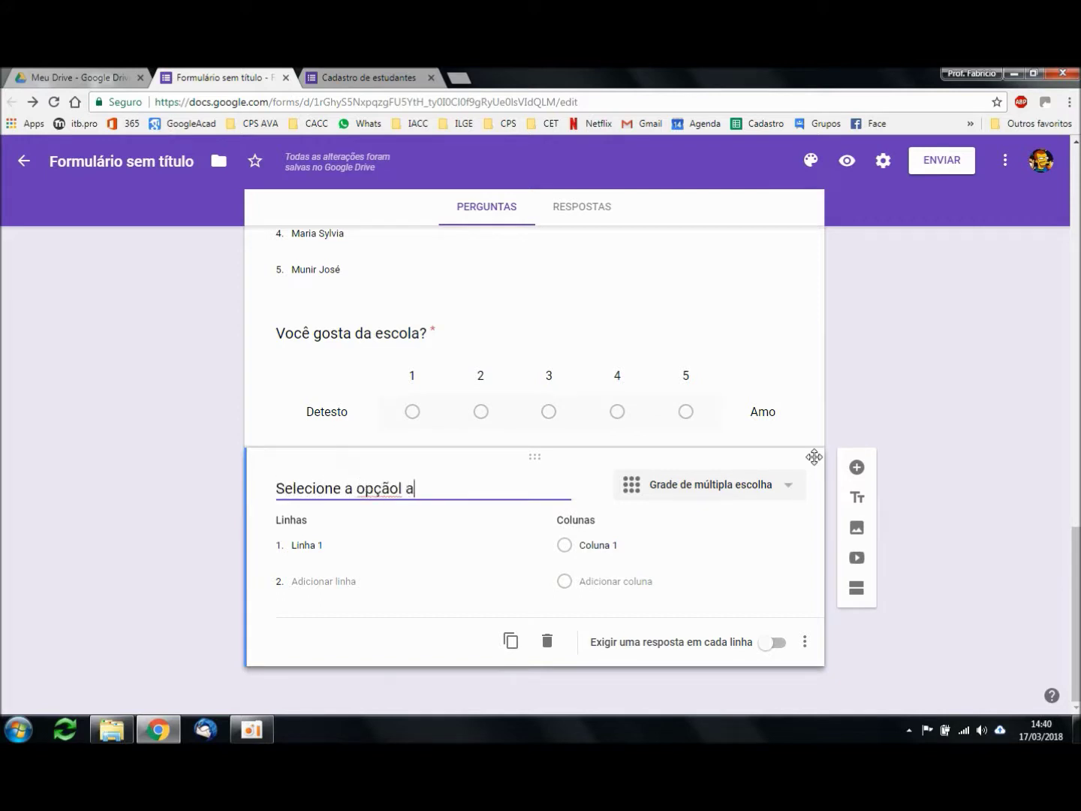
pyautogui.hotkey('ctrl', 'Left')
pyautogui.press('BackSpace')
pyautogui.doubleClick(338, 485)
pyautogui.write('Assinale')
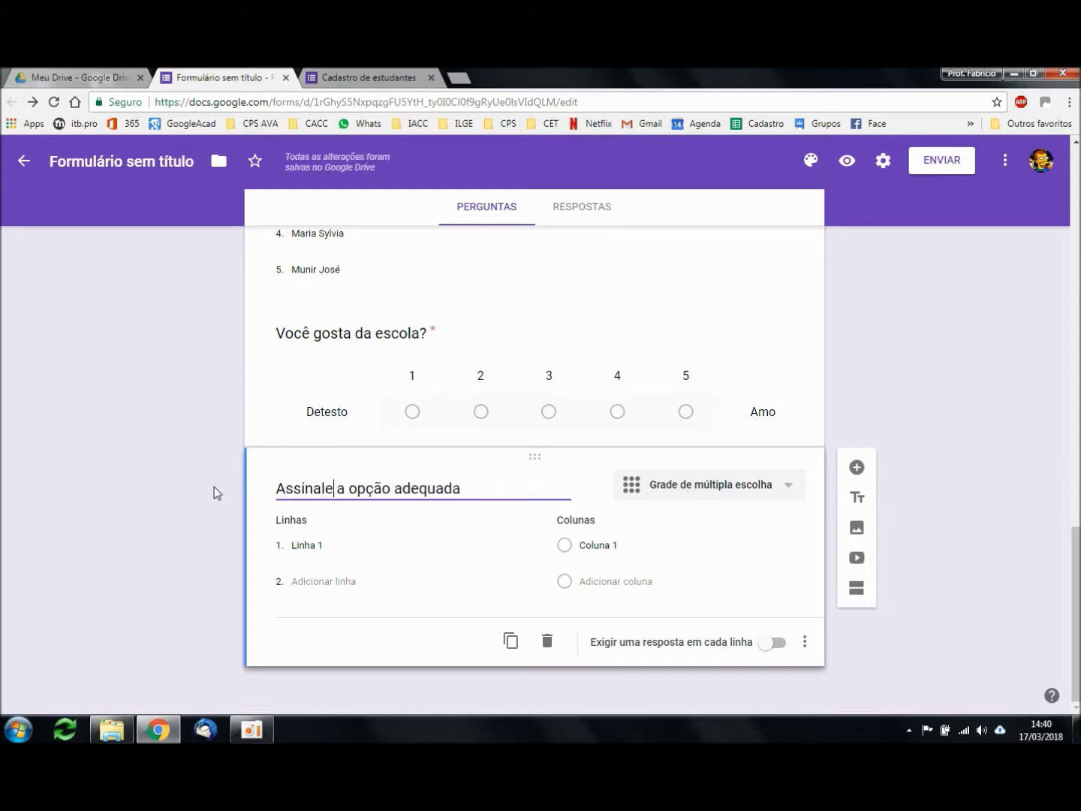
# Step: Add the row 'Quantos televisores você tem em casa?' and columns 1, 2 and 3
pyautogui.click(345, 547)
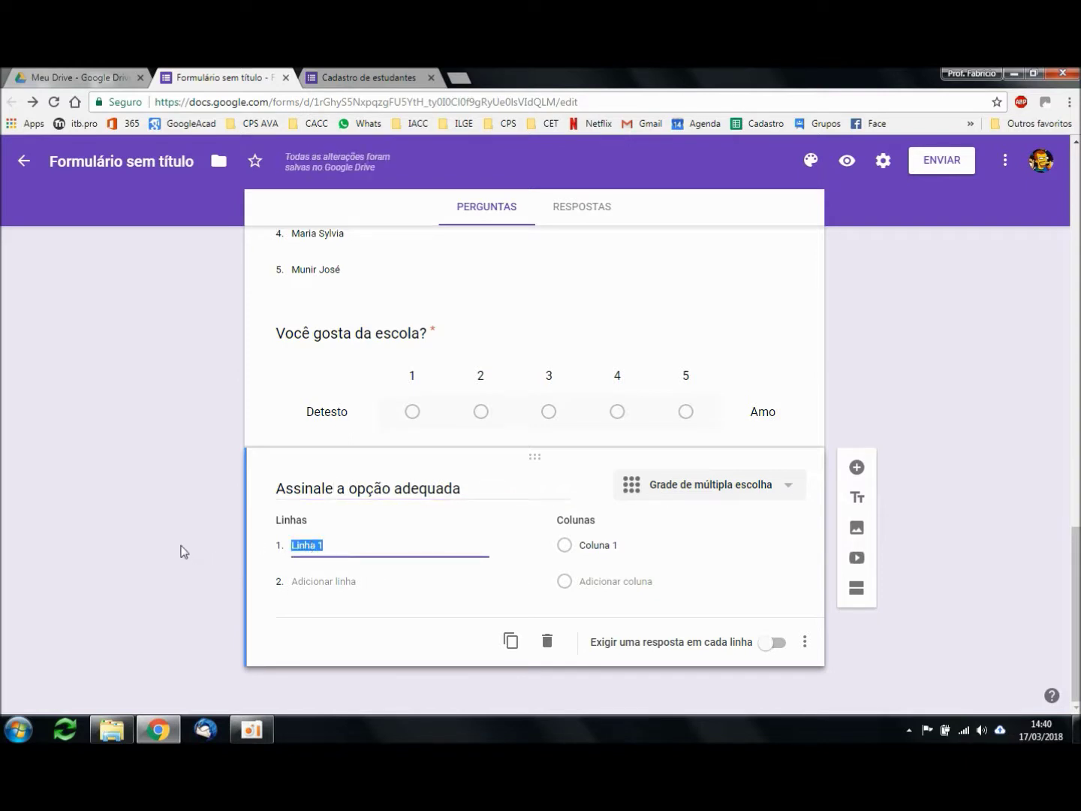
pyautogui.write('Quantos televiso')
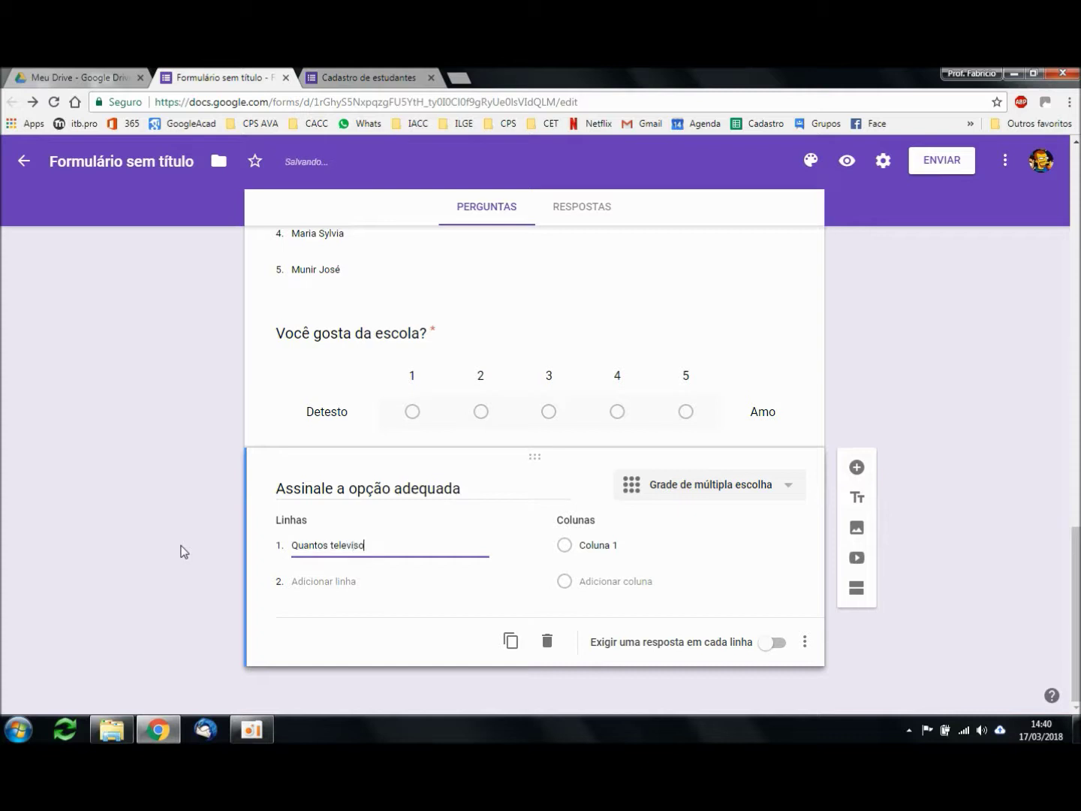
pyautogui.write('res você tem em casa?')
pyautogui.click(645, 548)
pyautogui.write('1')
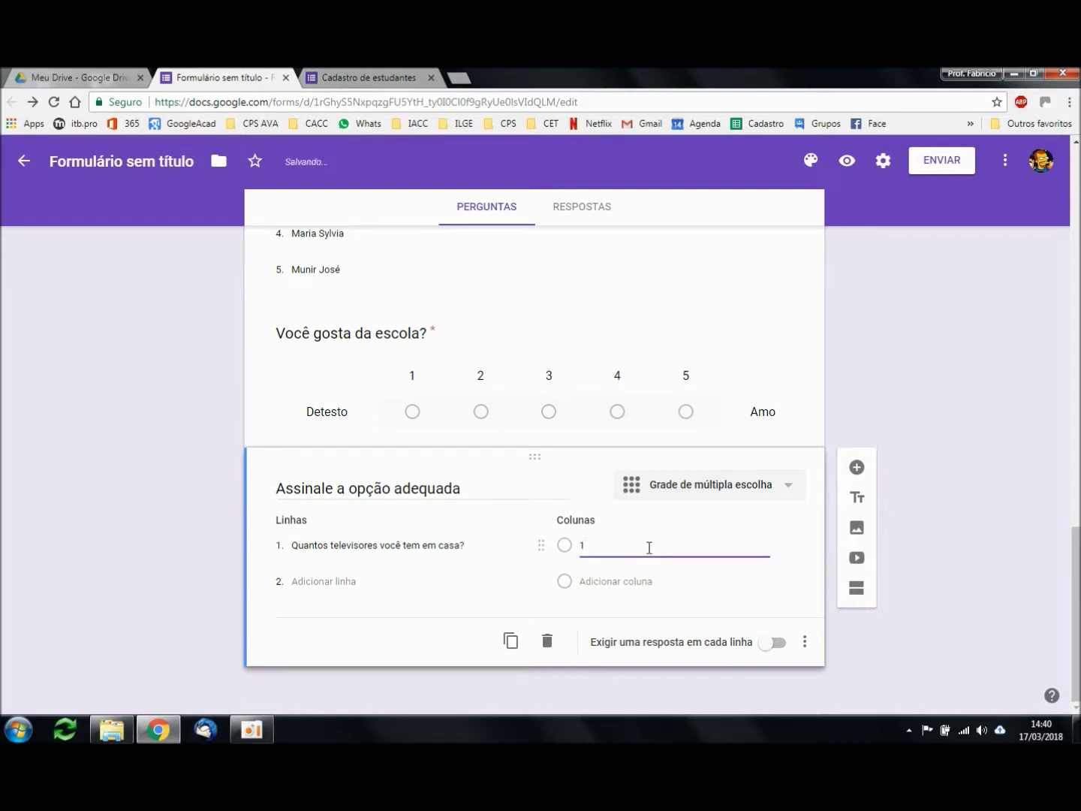
pyautogui.click(640, 584)
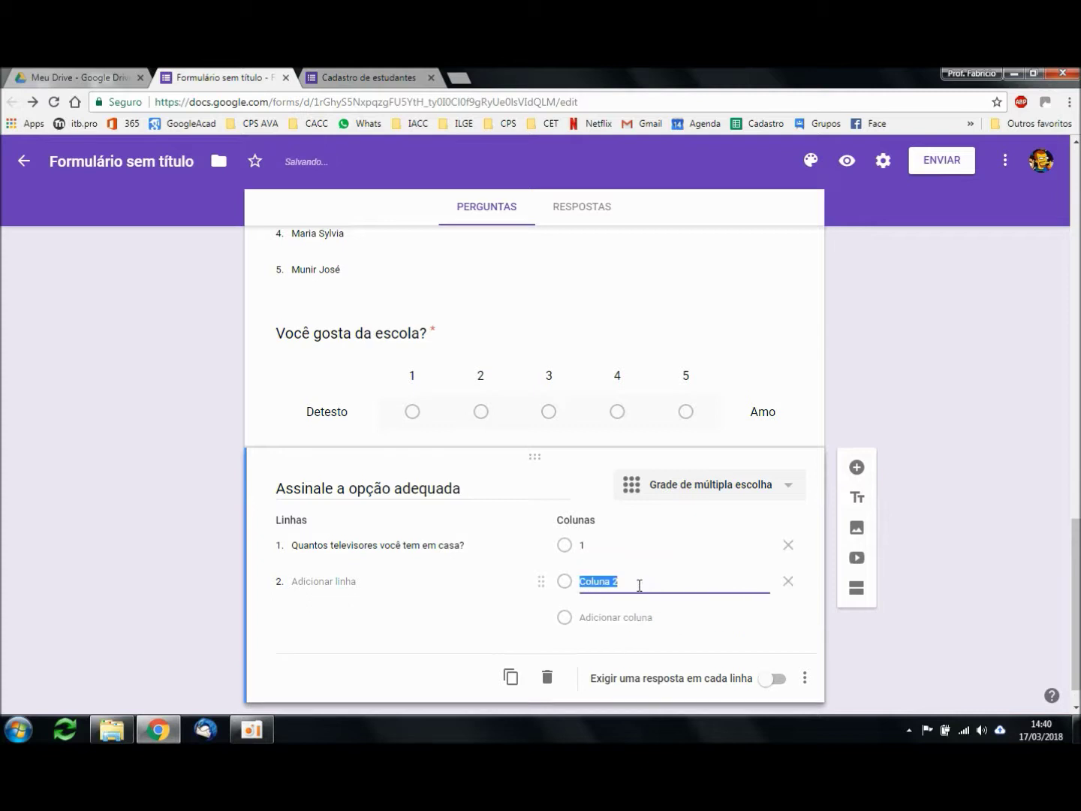
pyautogui.write('2')
pyautogui.click(629, 618)
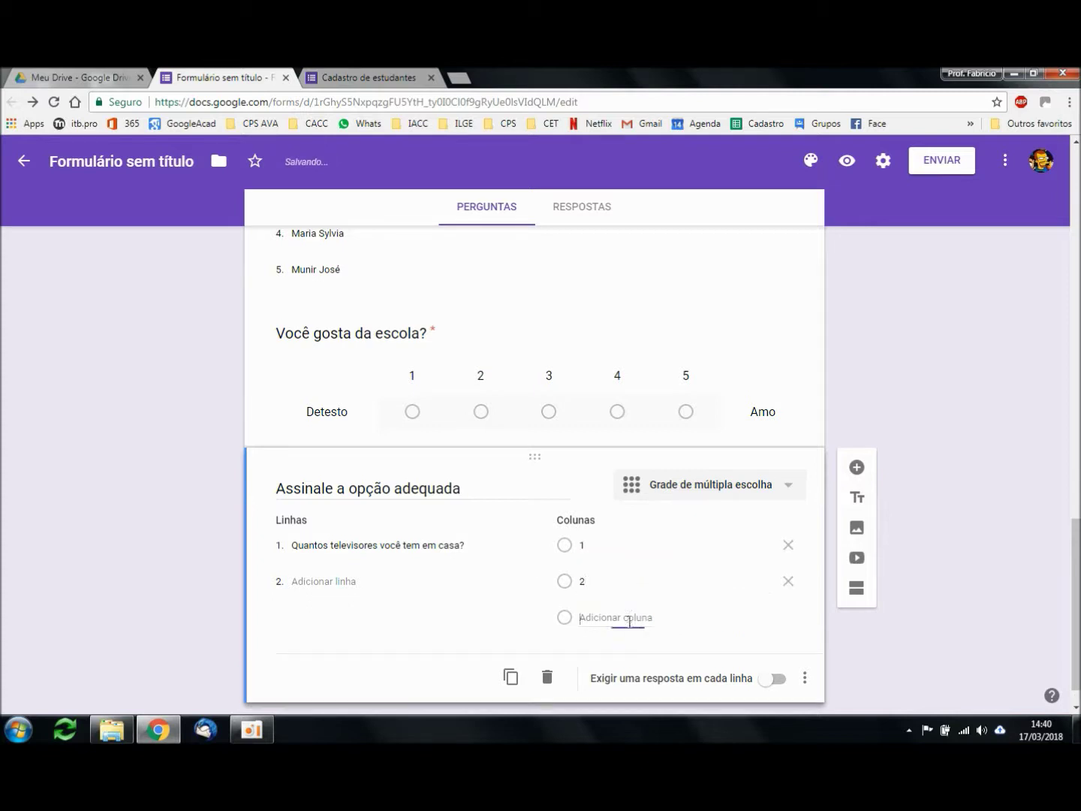
pyautogui.write('3')
# Step: Add the cars and bathrooms rows and require an answer in each row
pyautogui.scroll(-1, 1036, 451)
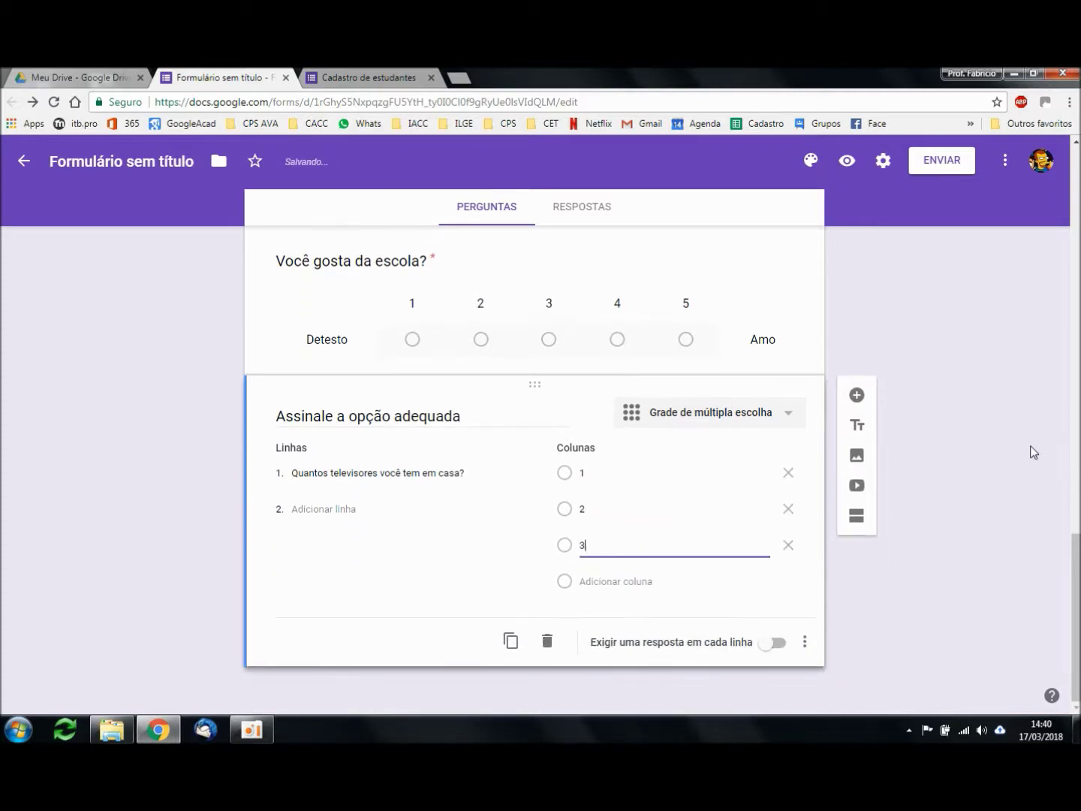
pyautogui.click(346, 509)
pyautogui.write('Quantos carros você tem?')
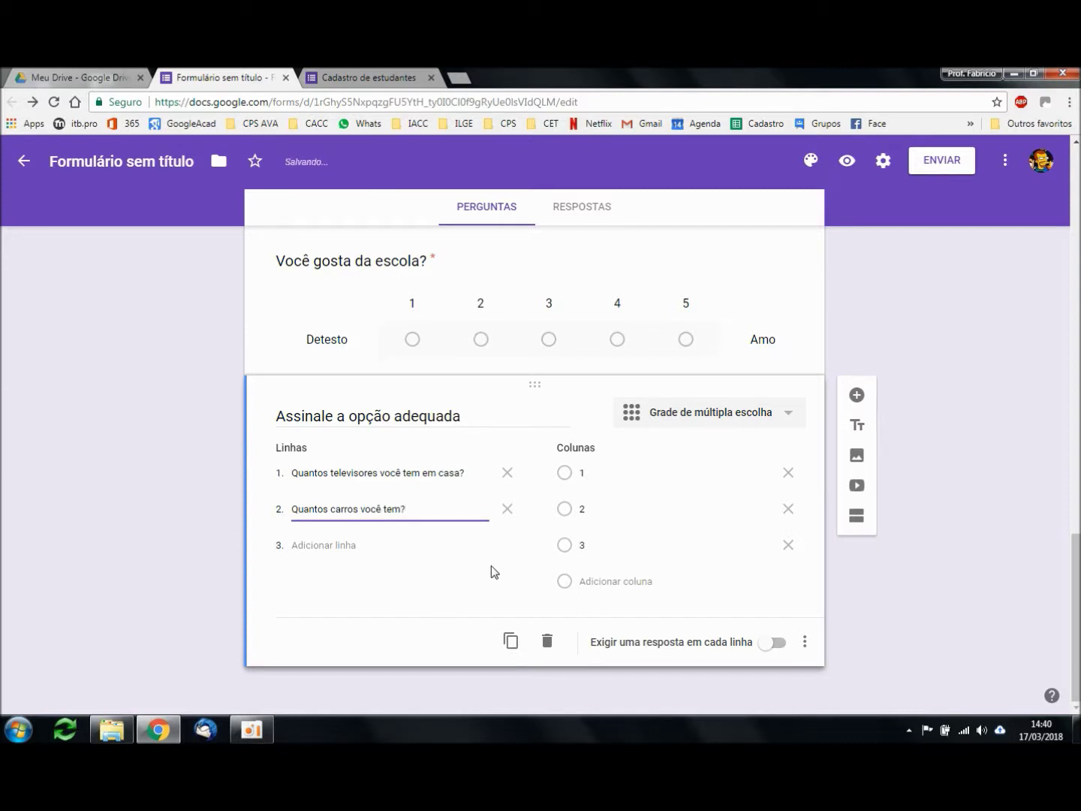
pyautogui.click(328, 546)
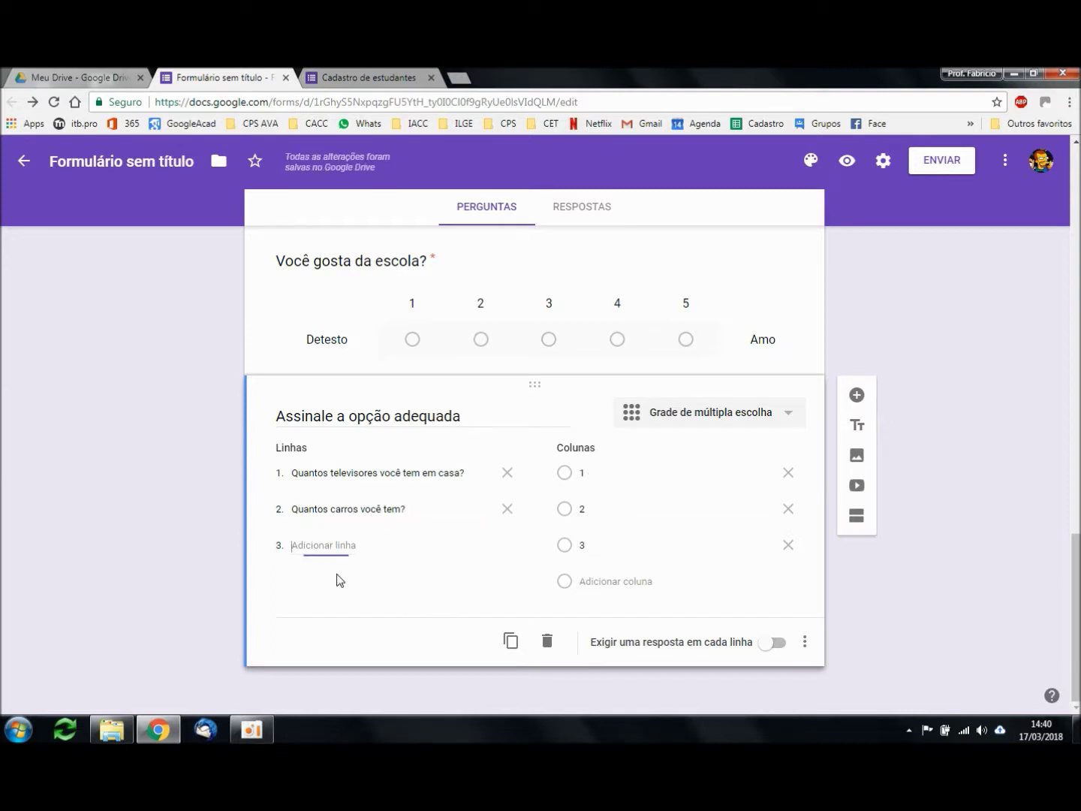
pyautogui.write('Quantos b')
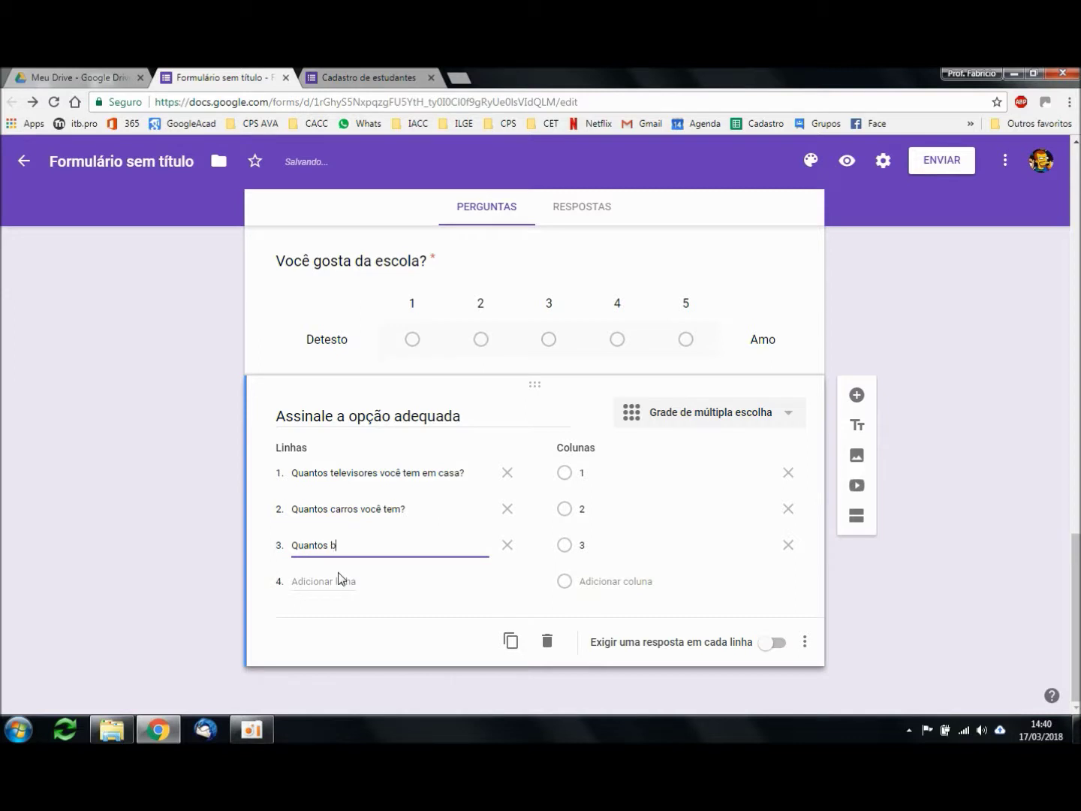
pyautogui.write('anheiros há na sua resid')
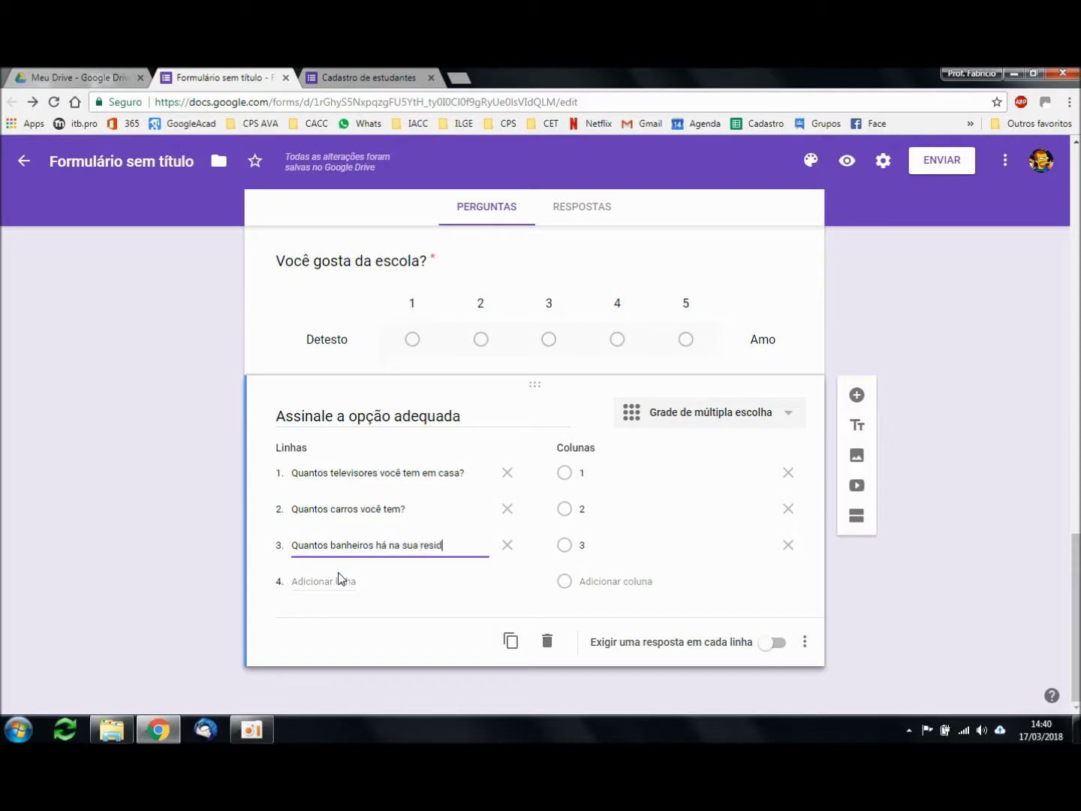
pyautogui.write('ên')
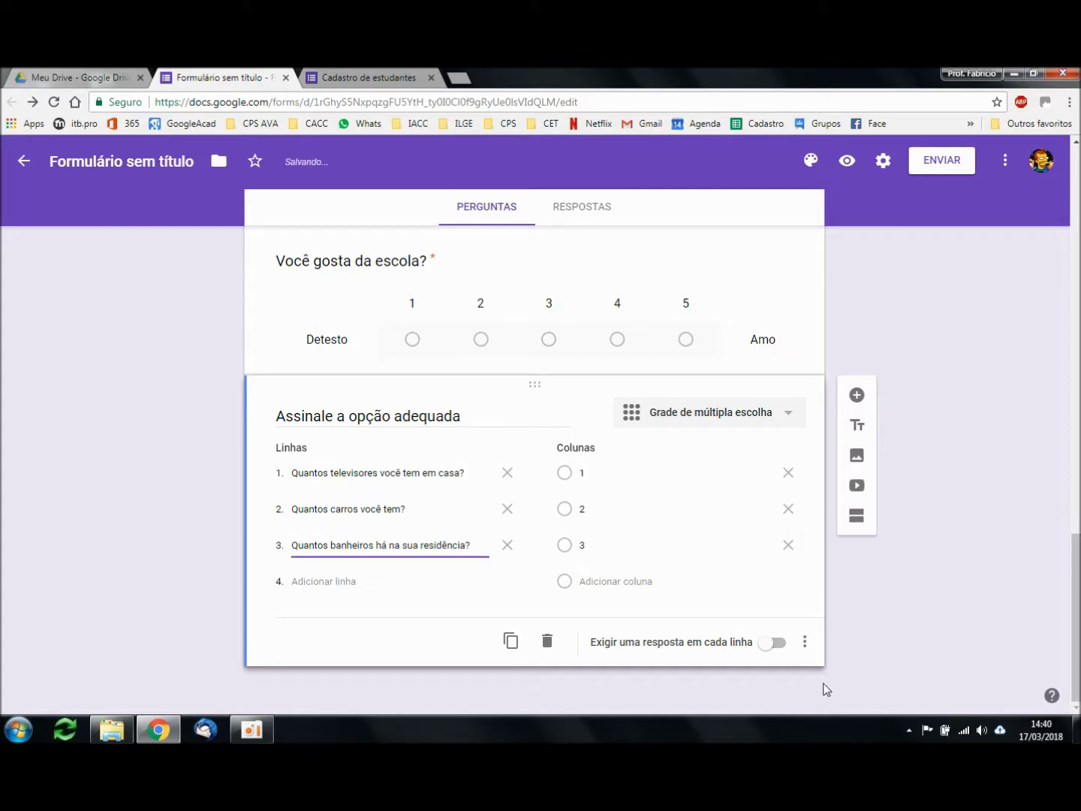
pyautogui.click(781, 644)
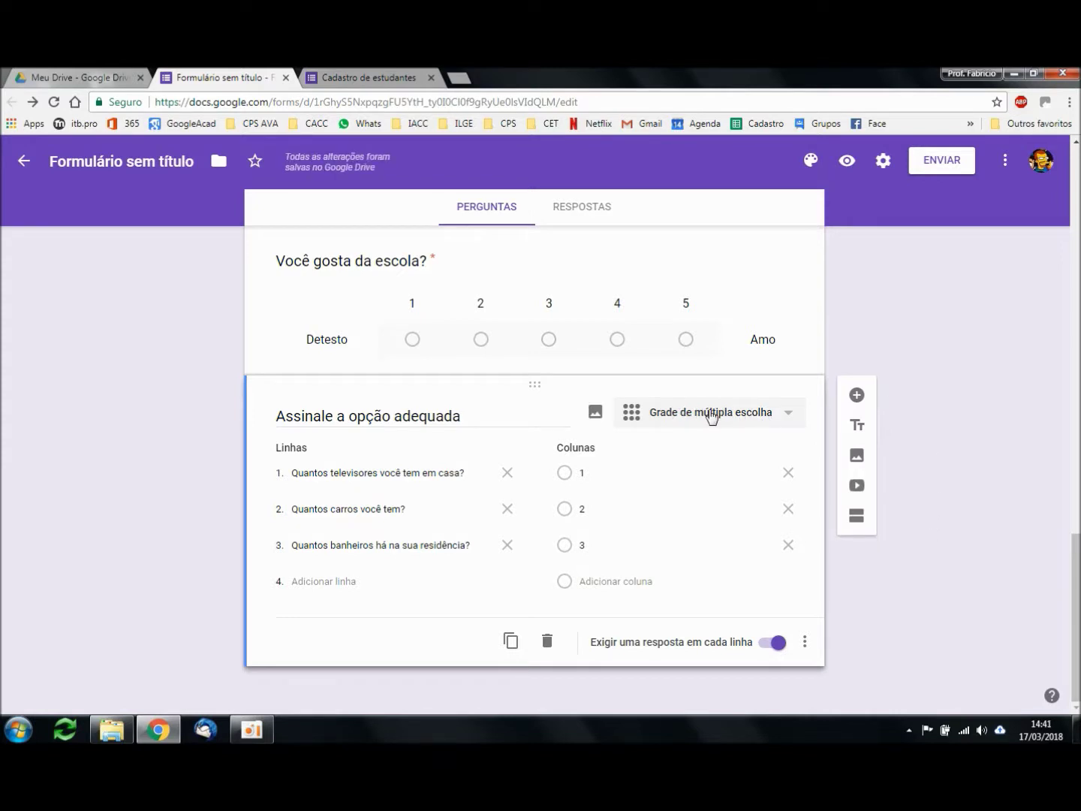
# Step: In a new preview replacing the old one, answer the grid rows 1, 1 and 2
pyautogui.click(848, 161)
pyautogui.click(578, 78)
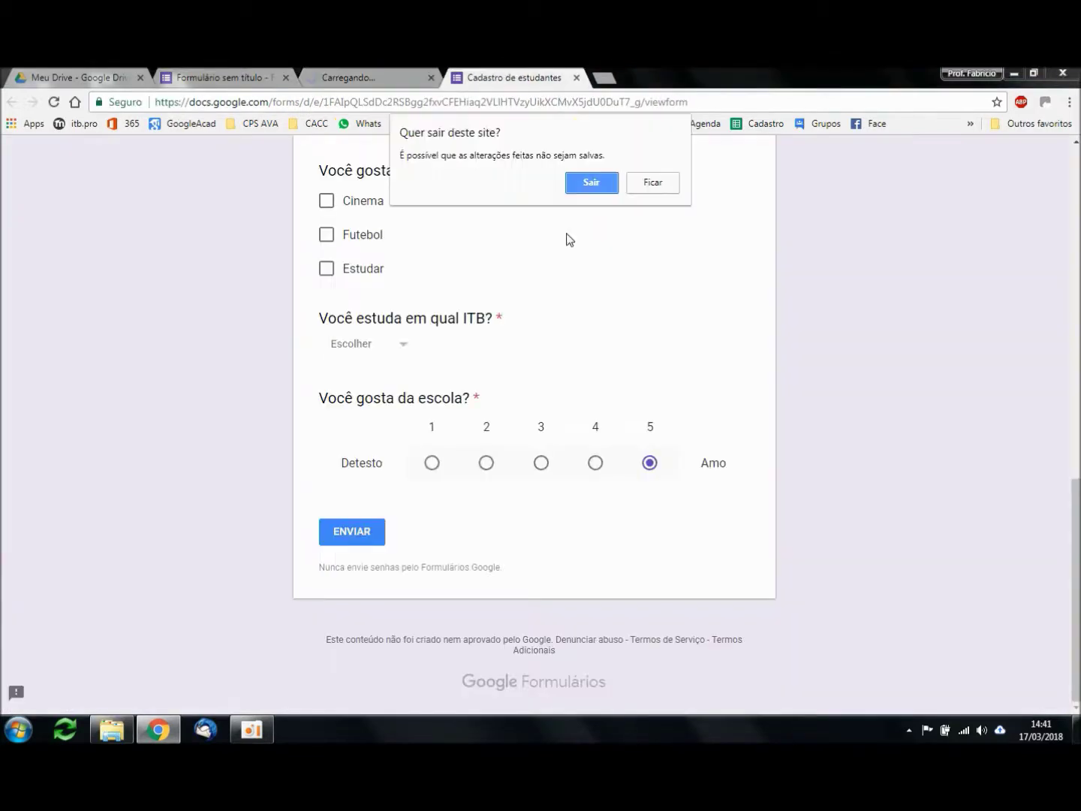
pyautogui.click(589, 180)
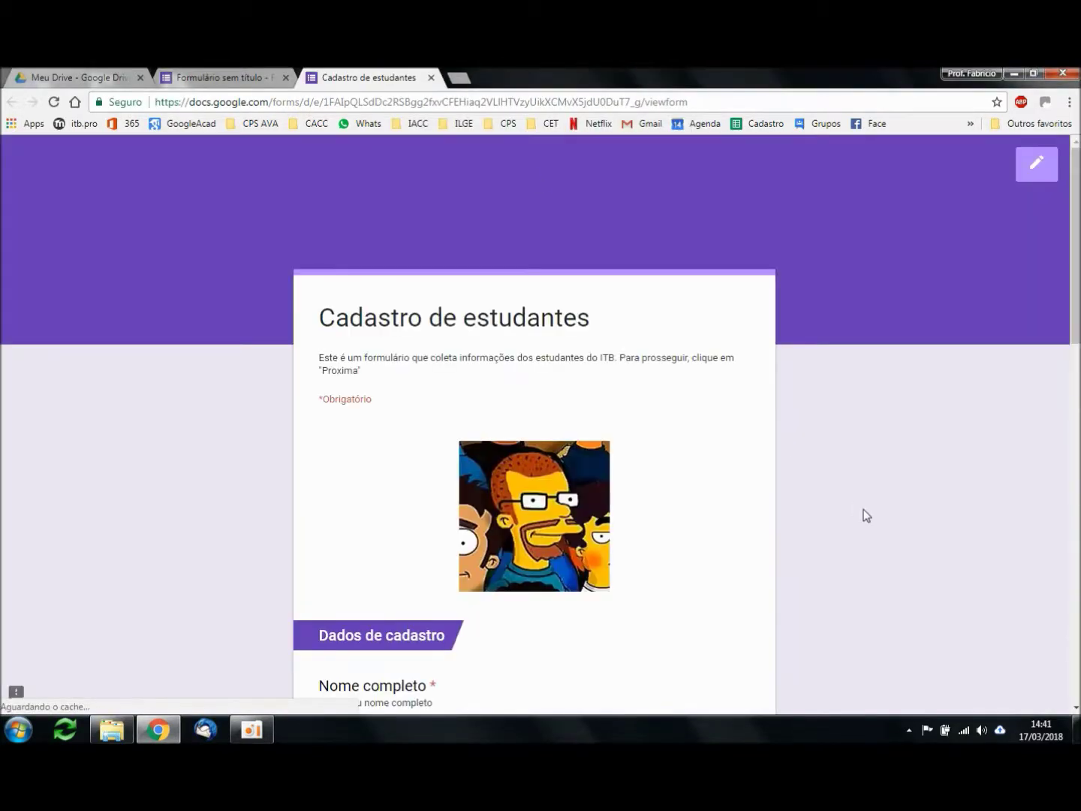
pyautogui.scroll(-12, 859, 480)
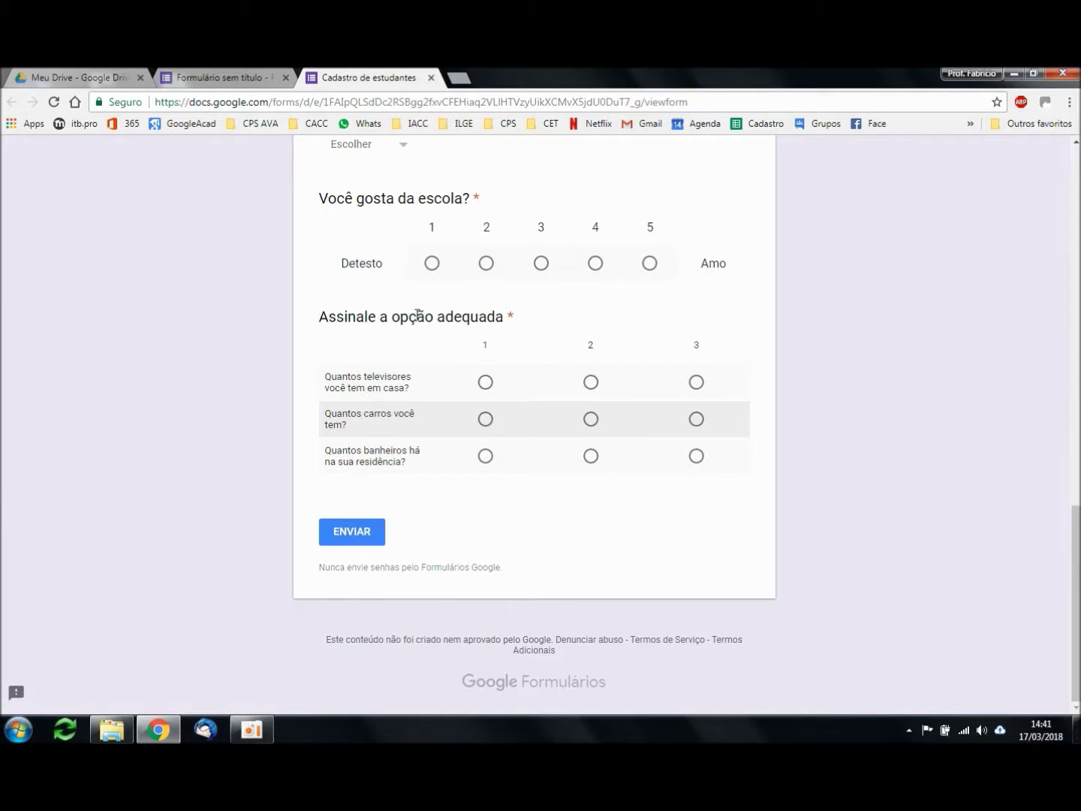
pyautogui.moveTo(337, 318); pyautogui.dragTo(537, 319)
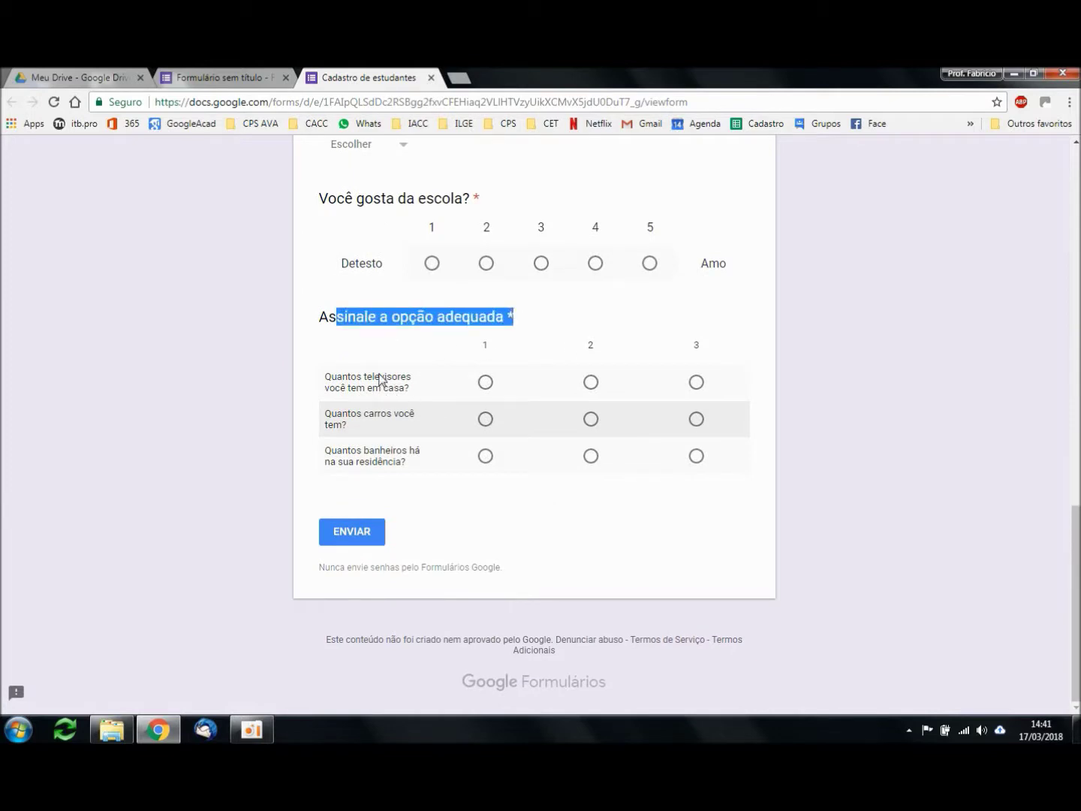
pyautogui.click(486, 382)
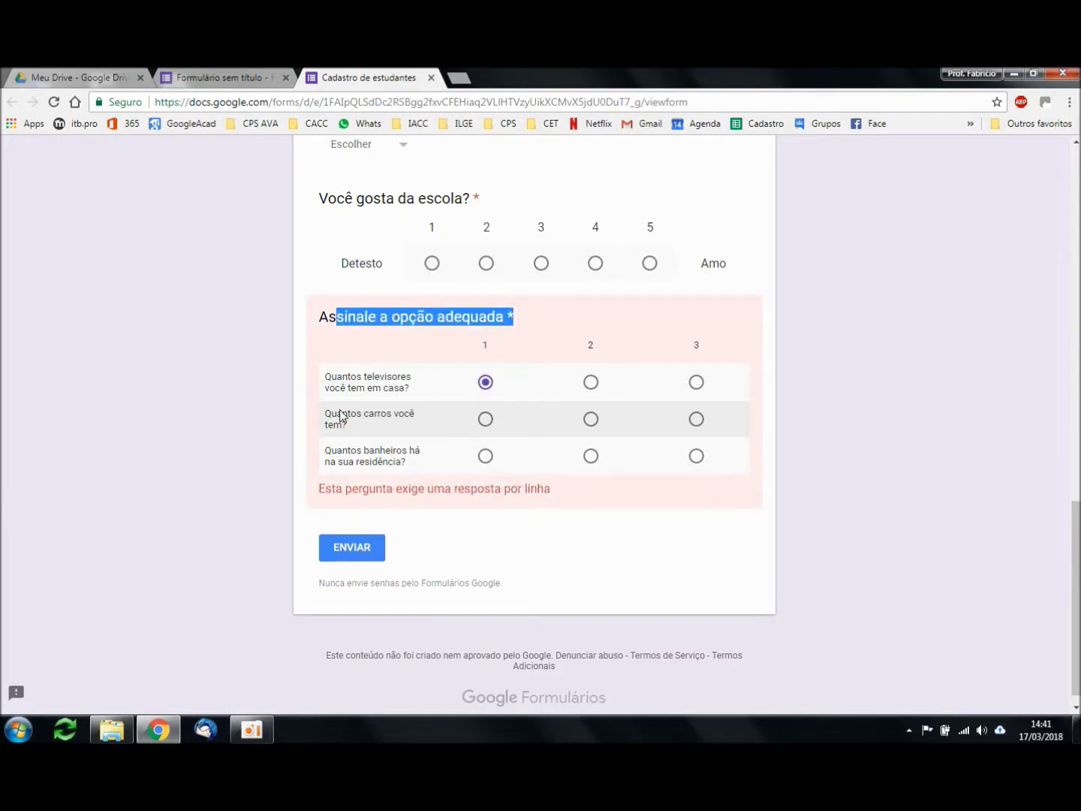
pyautogui.click(486, 421)
pyautogui.click(591, 455)
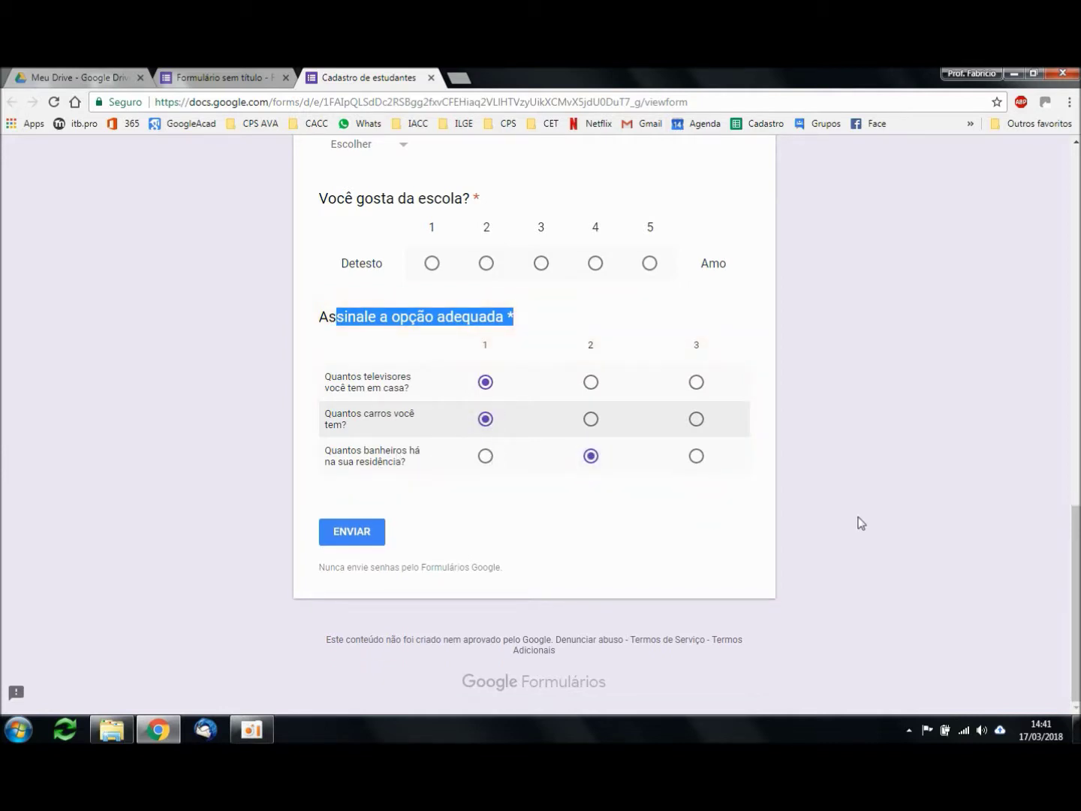
pyautogui.click(569, 324)
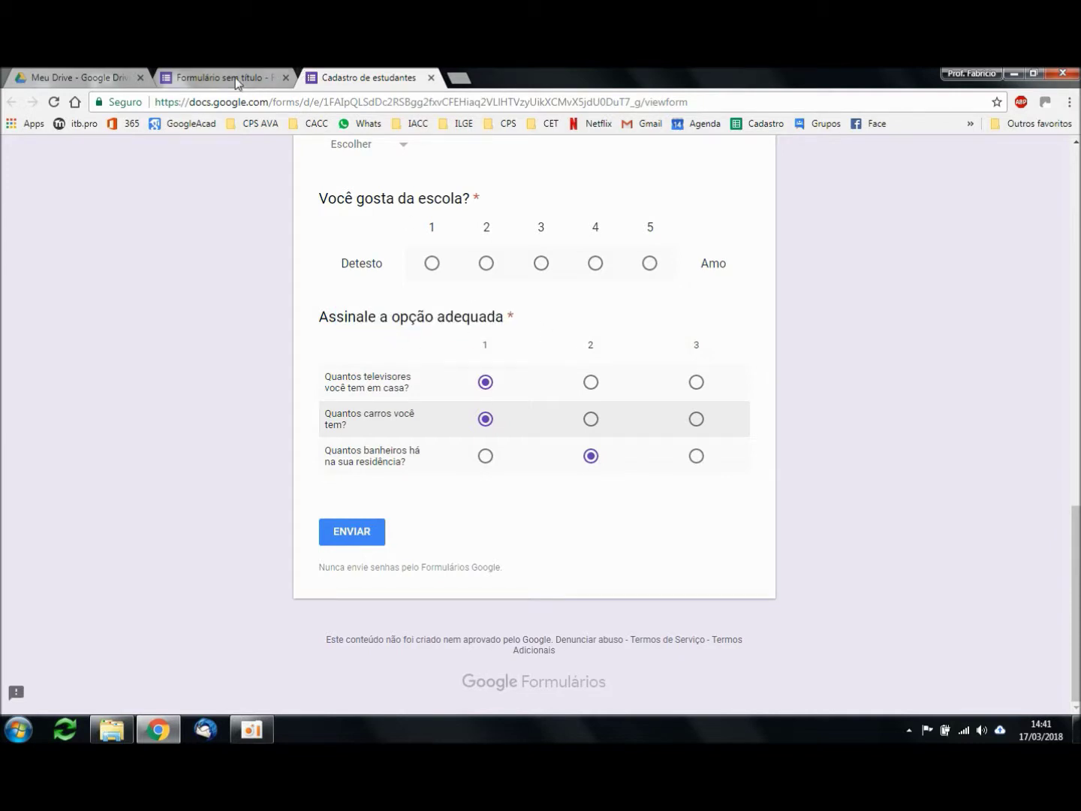
pyautogui.click(235, 83)
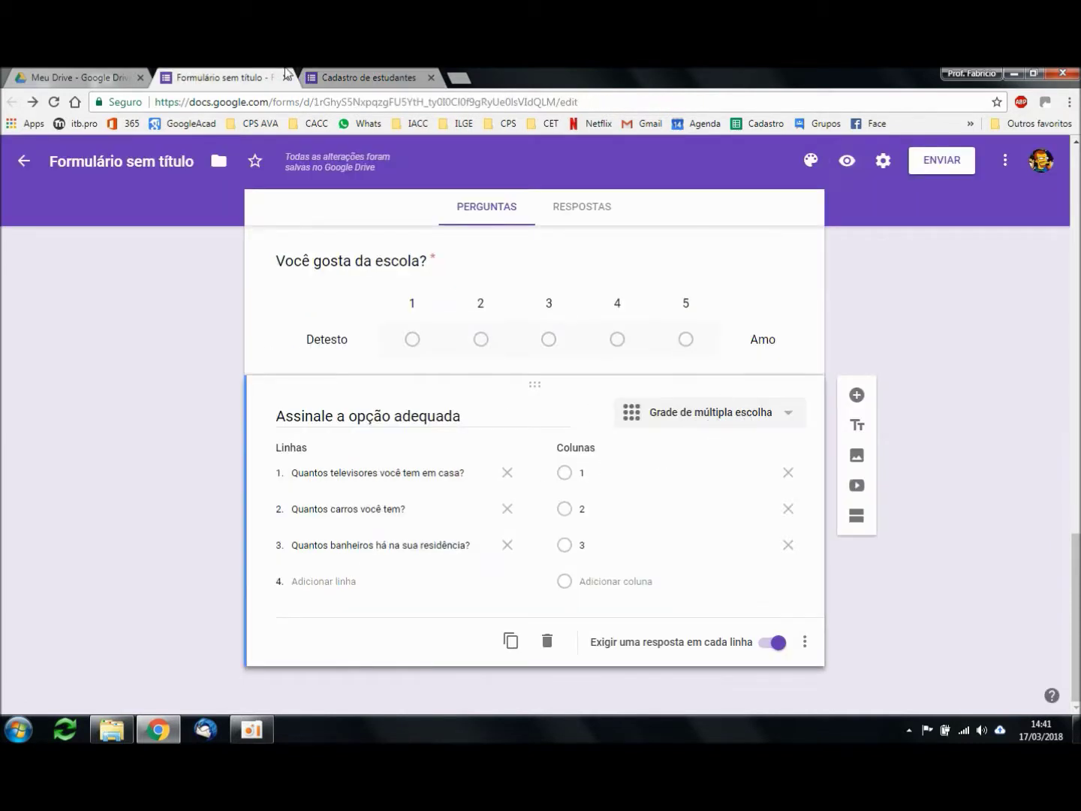
# Step: Add a new Data (date) question below the grid
pyautogui.click(390, 78)
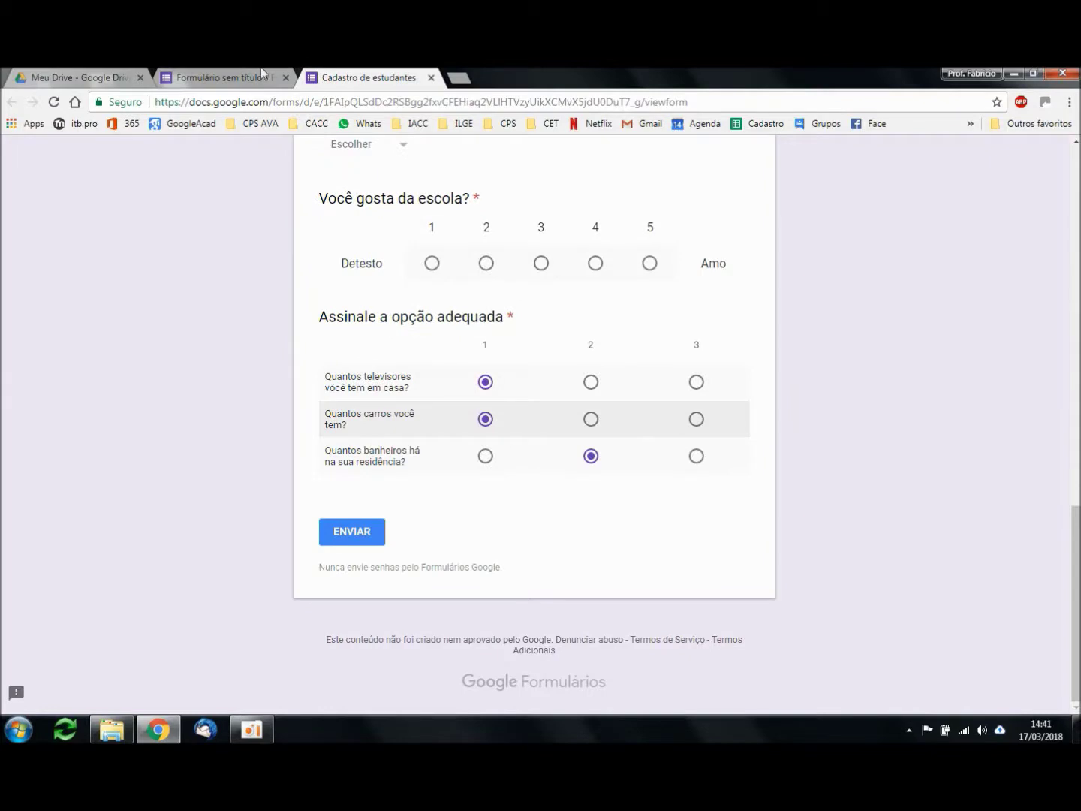
pyautogui.click(259, 78)
pyautogui.click(781, 418)
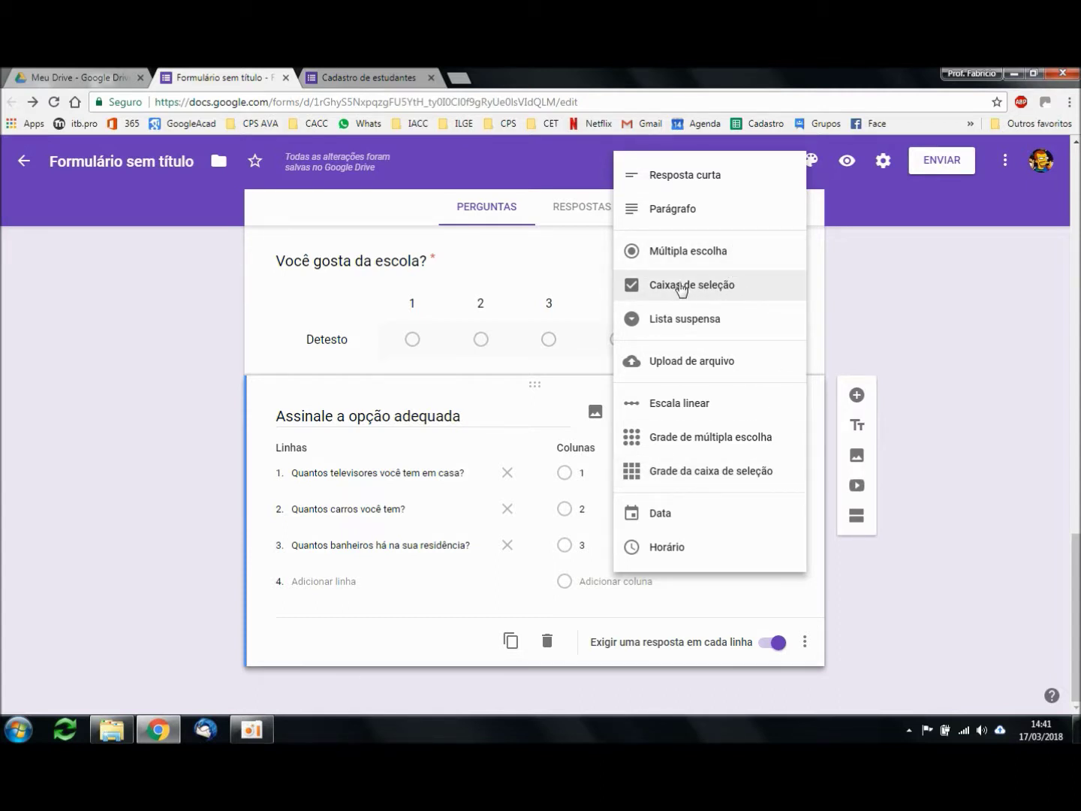
pyautogui.click(938, 556)
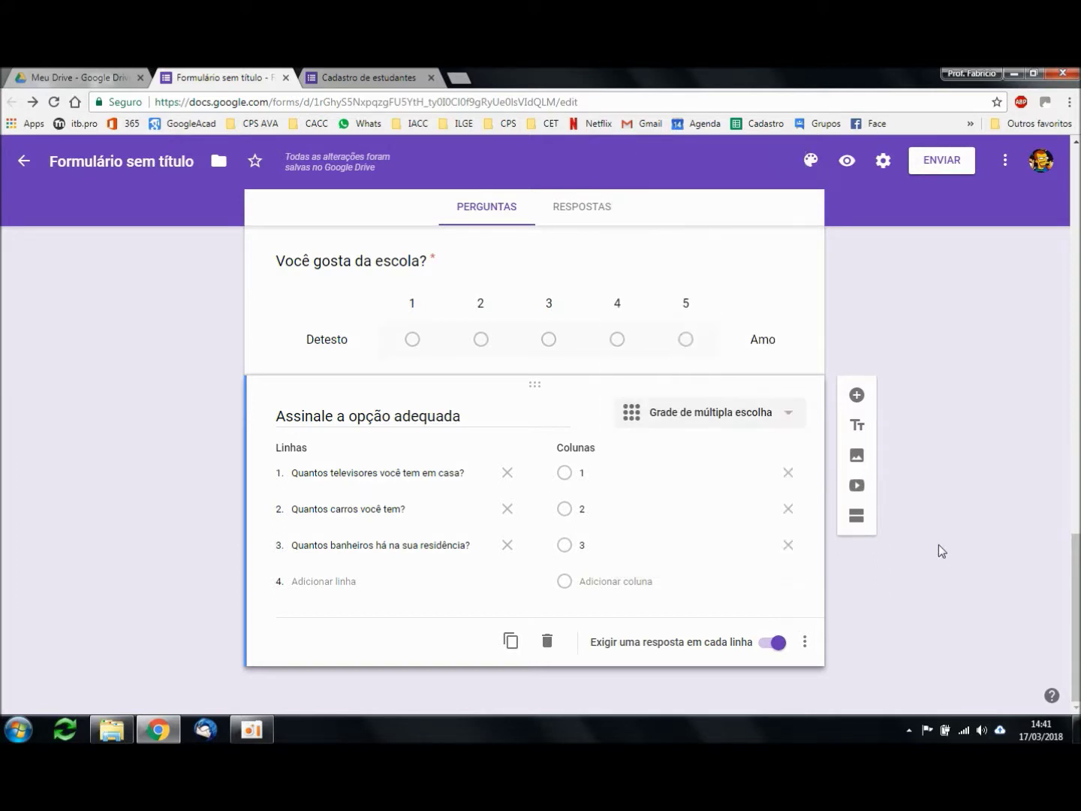
pyautogui.click(861, 402)
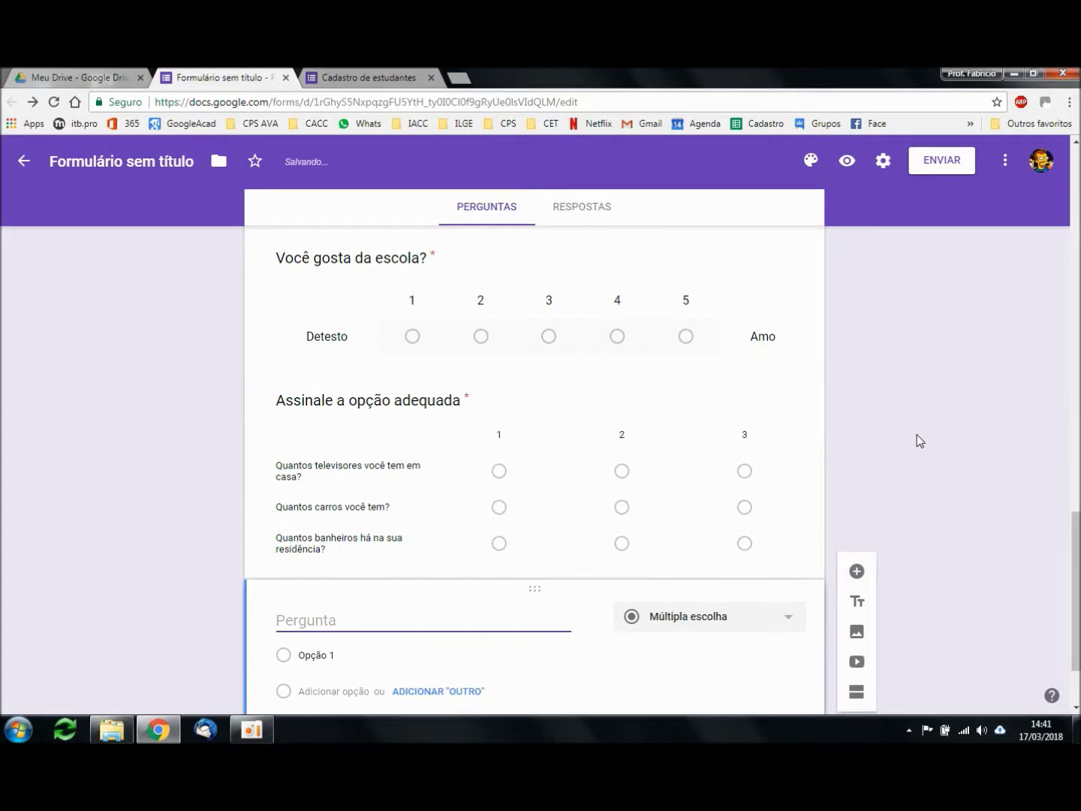
pyautogui.click(770, 510)
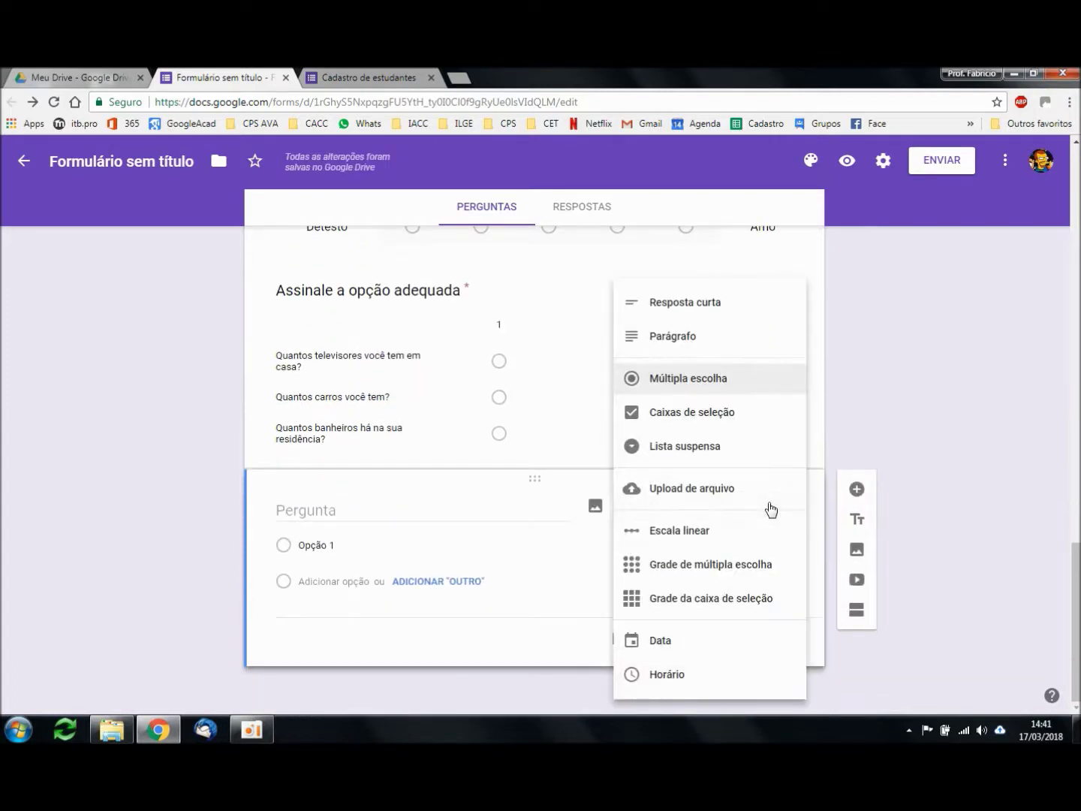
pyautogui.click(660, 642)
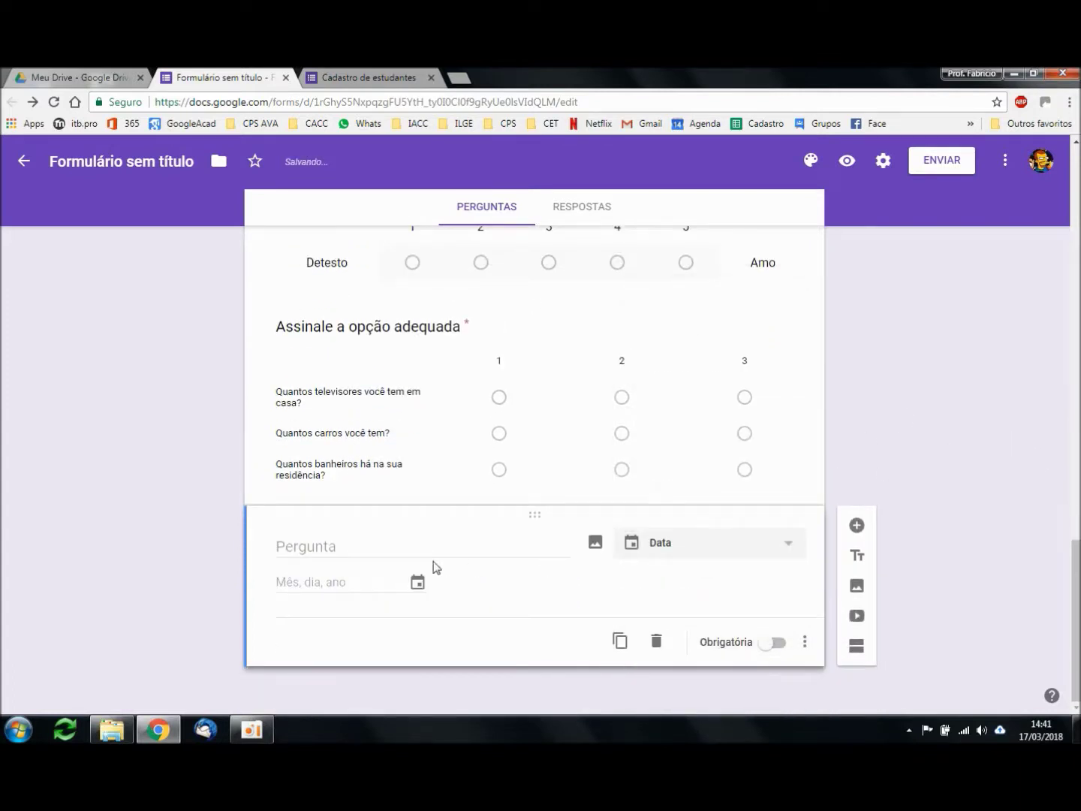
# Step: Title the date question 'Quando é o seu aniversário?' and make it required
pyautogui.click(399, 542)
pyautogui.write('Qiuand')
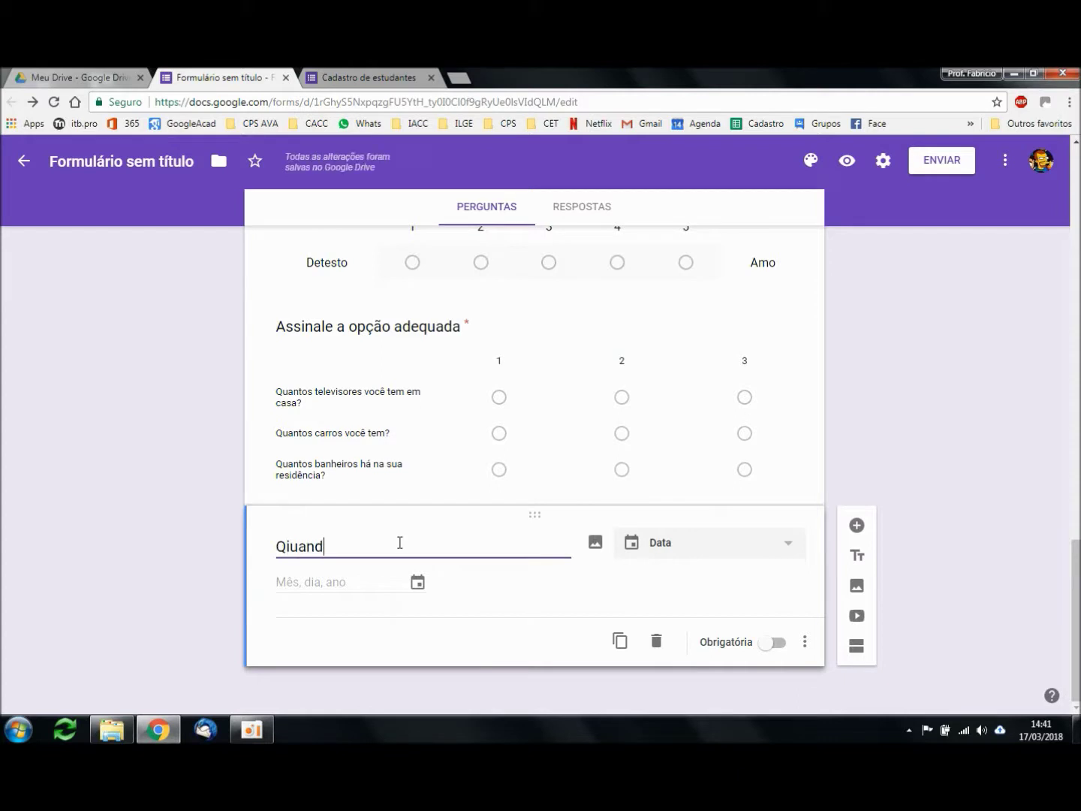
pyautogui.write('uando é o seu aniversário?')
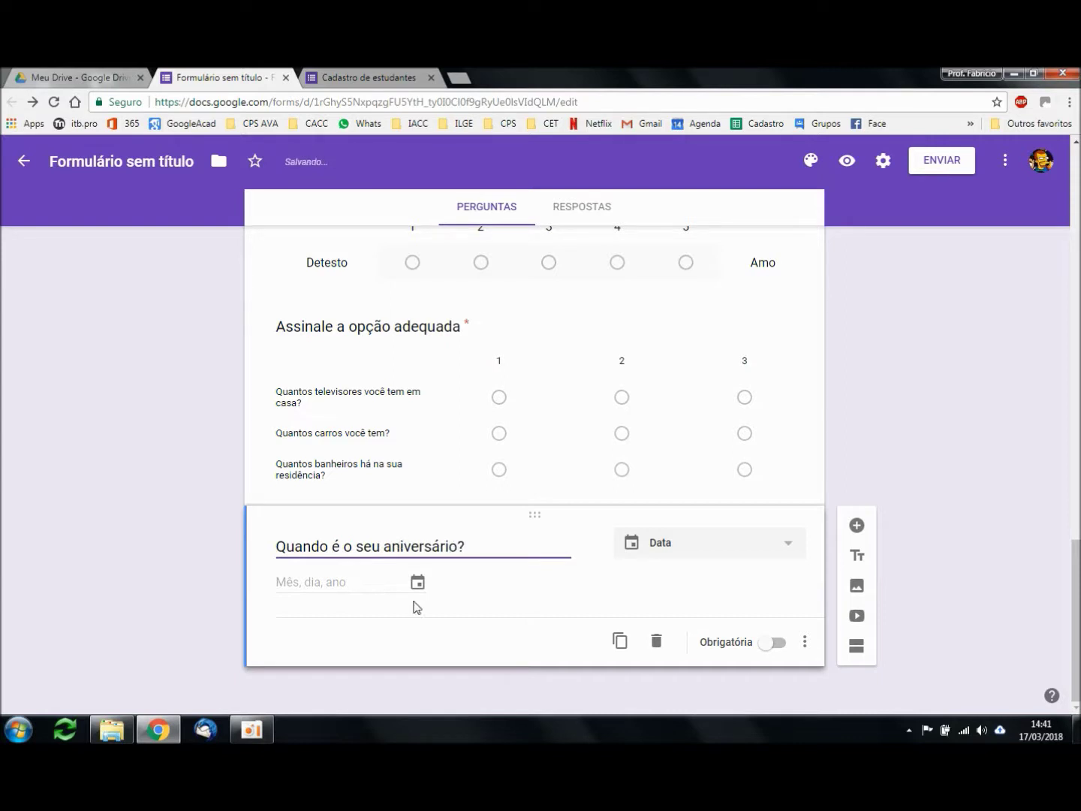
pyautogui.click(385, 593)
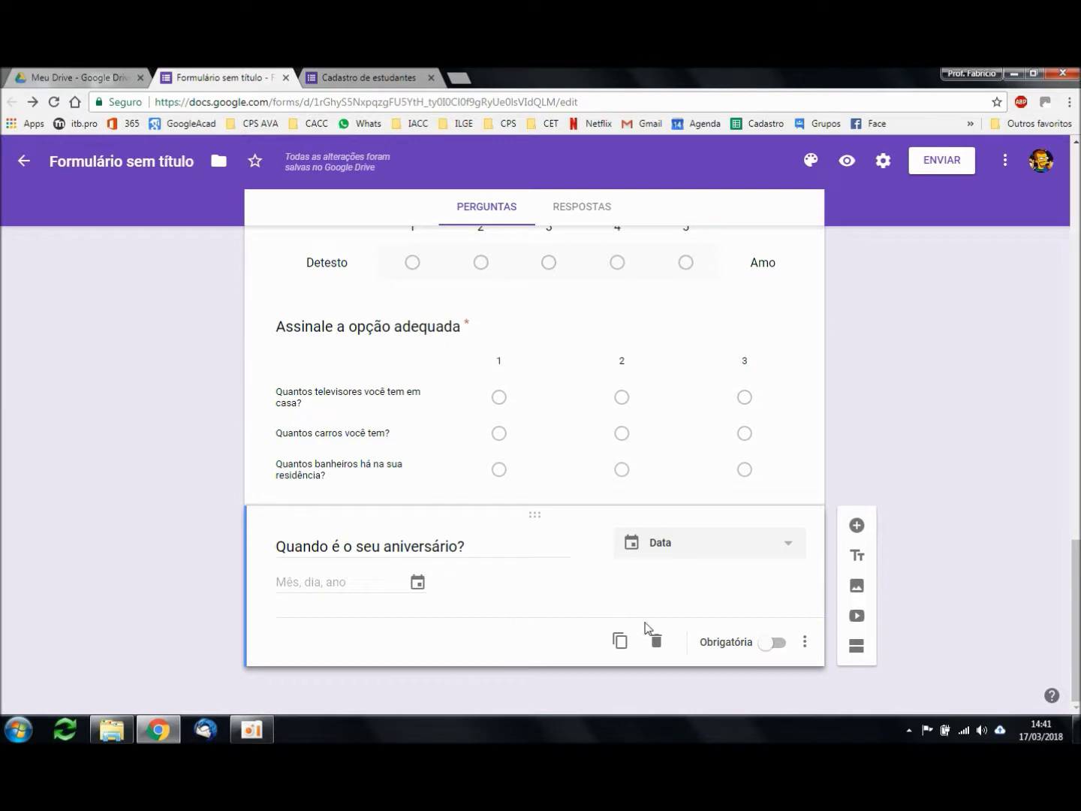
pyautogui.click(774, 645)
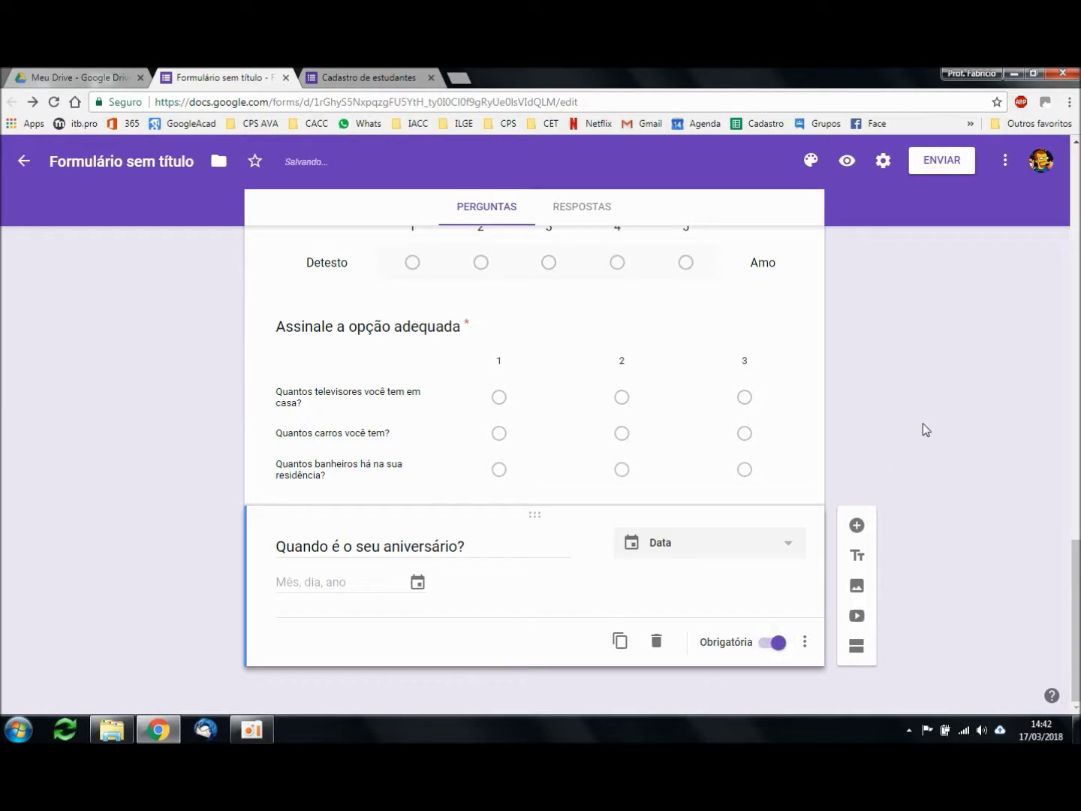
# Step: Add a required time question titled 'Que horas você chega na escola?'
pyautogui.click(857, 527)
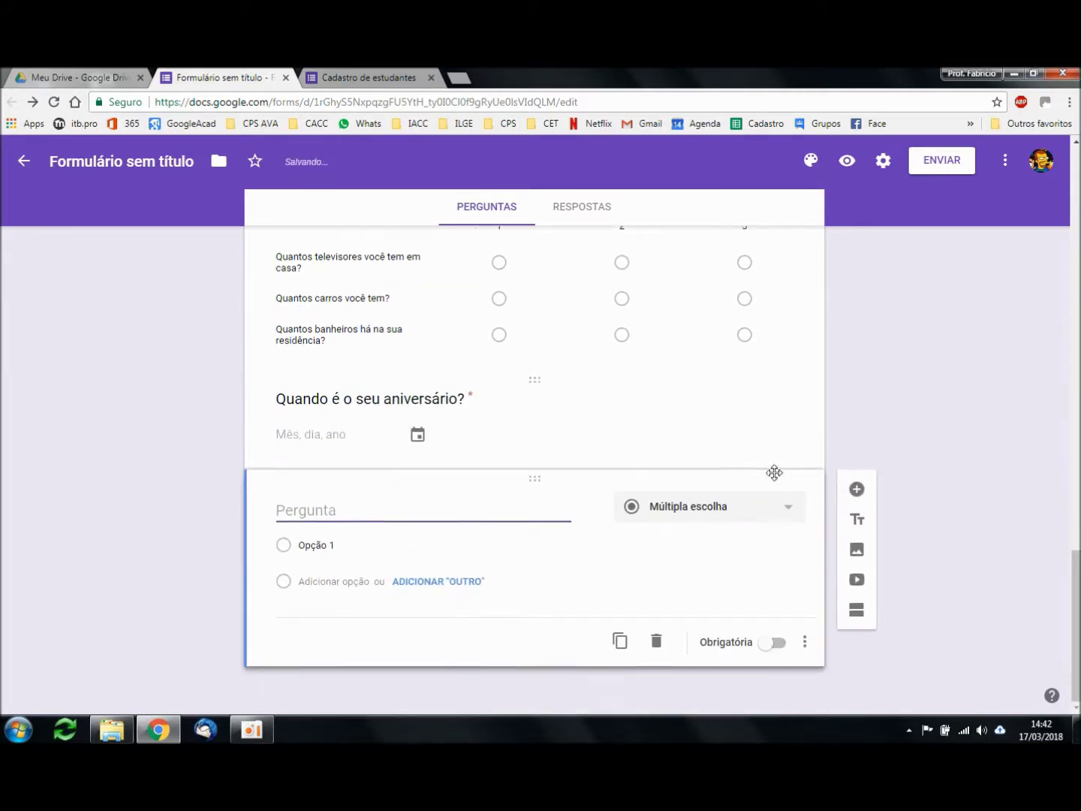
pyautogui.click(754, 515)
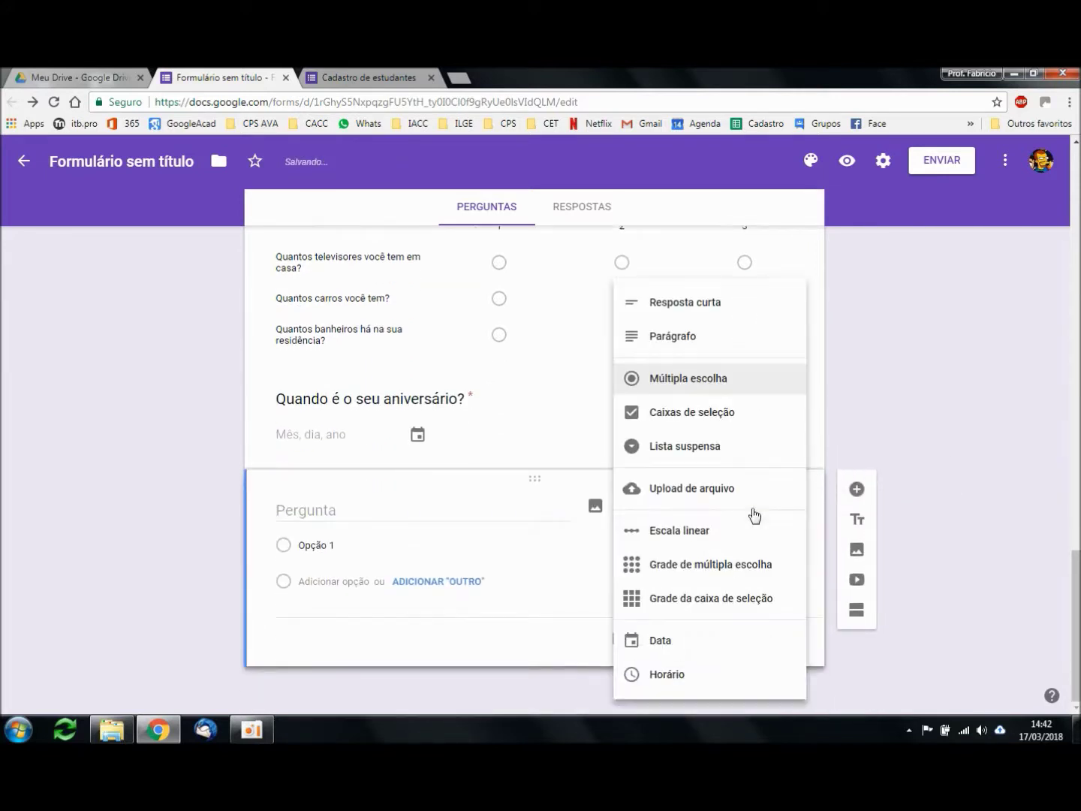
pyautogui.click(683, 678)
pyautogui.click(354, 546)
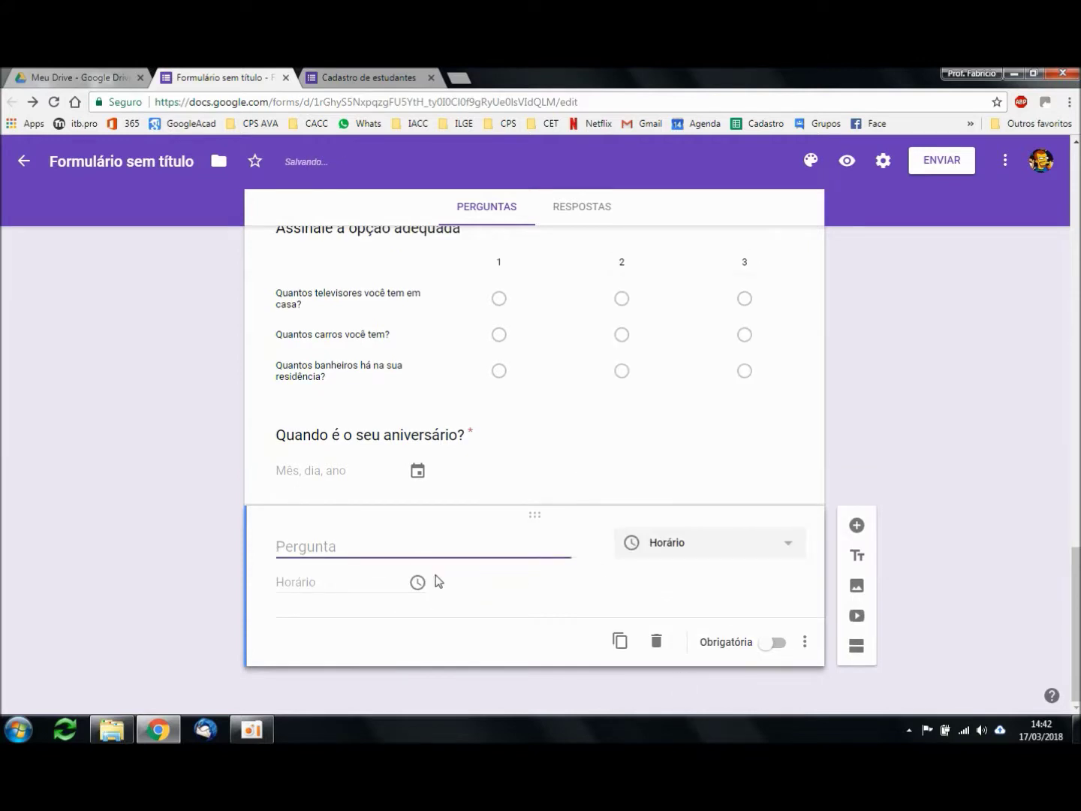
pyautogui.write('Que horas você chagaga na escola?')
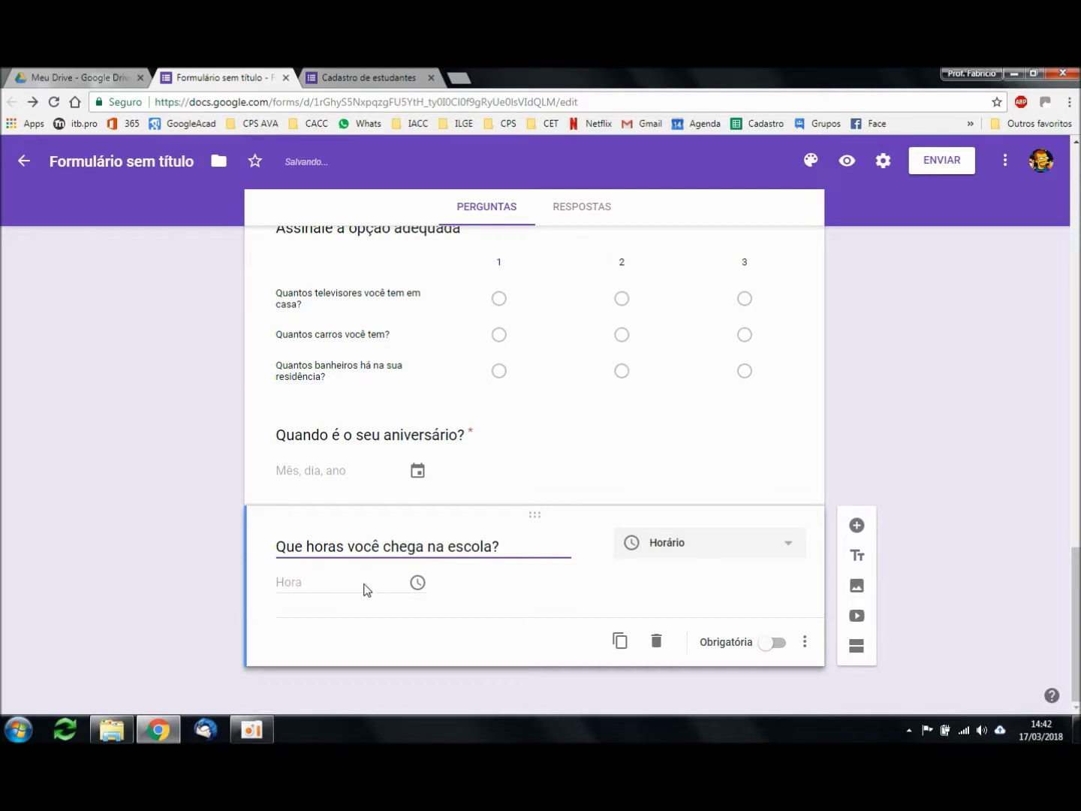
pyautogui.click(775, 644)
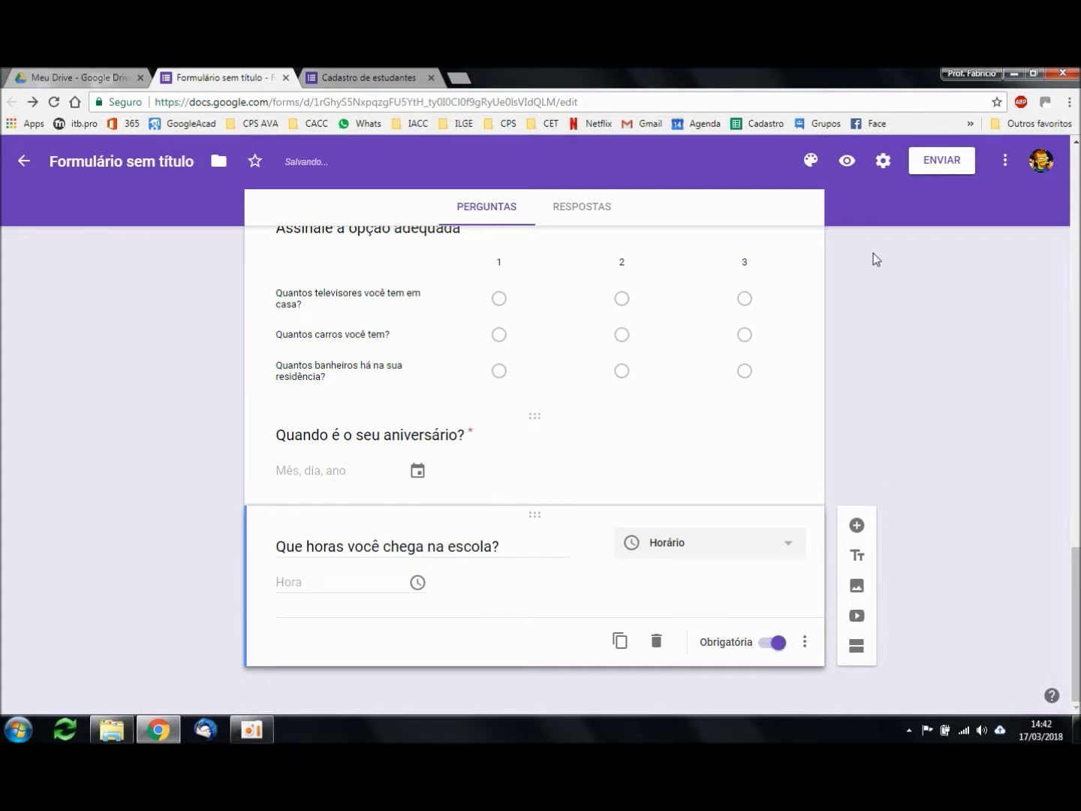
pyautogui.click(848, 161)
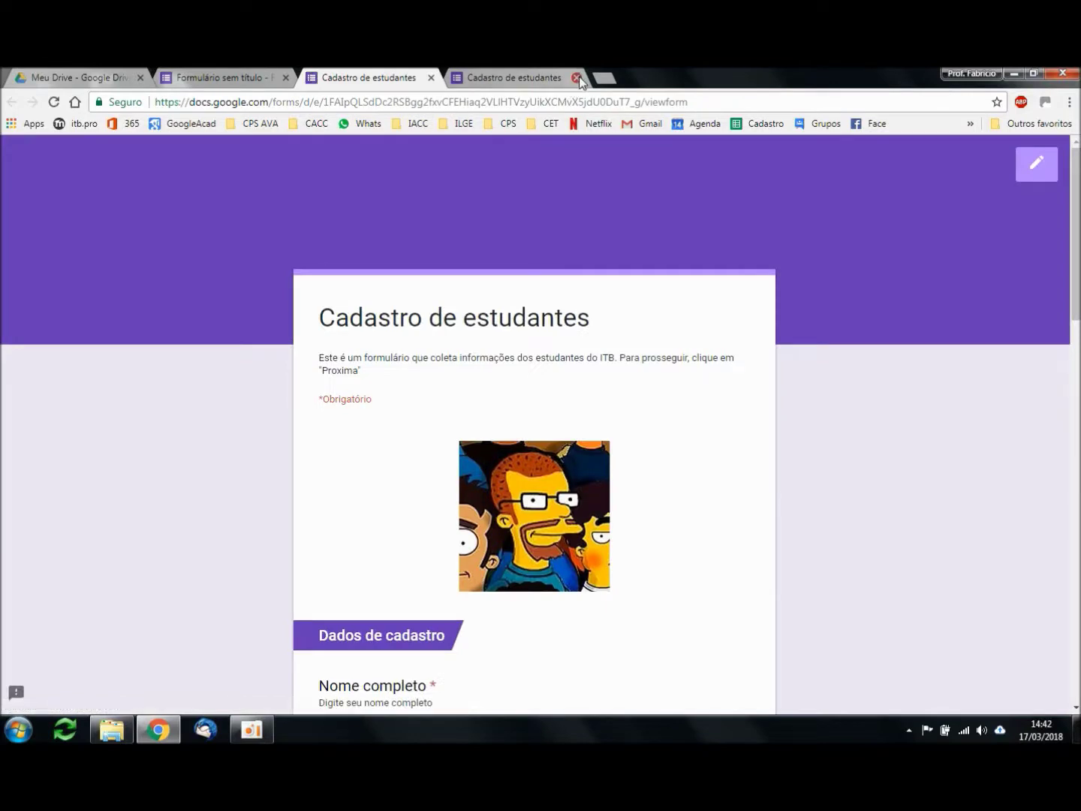
# Step: Close the duplicate preview tab and leave that page
pyautogui.click(577, 78)
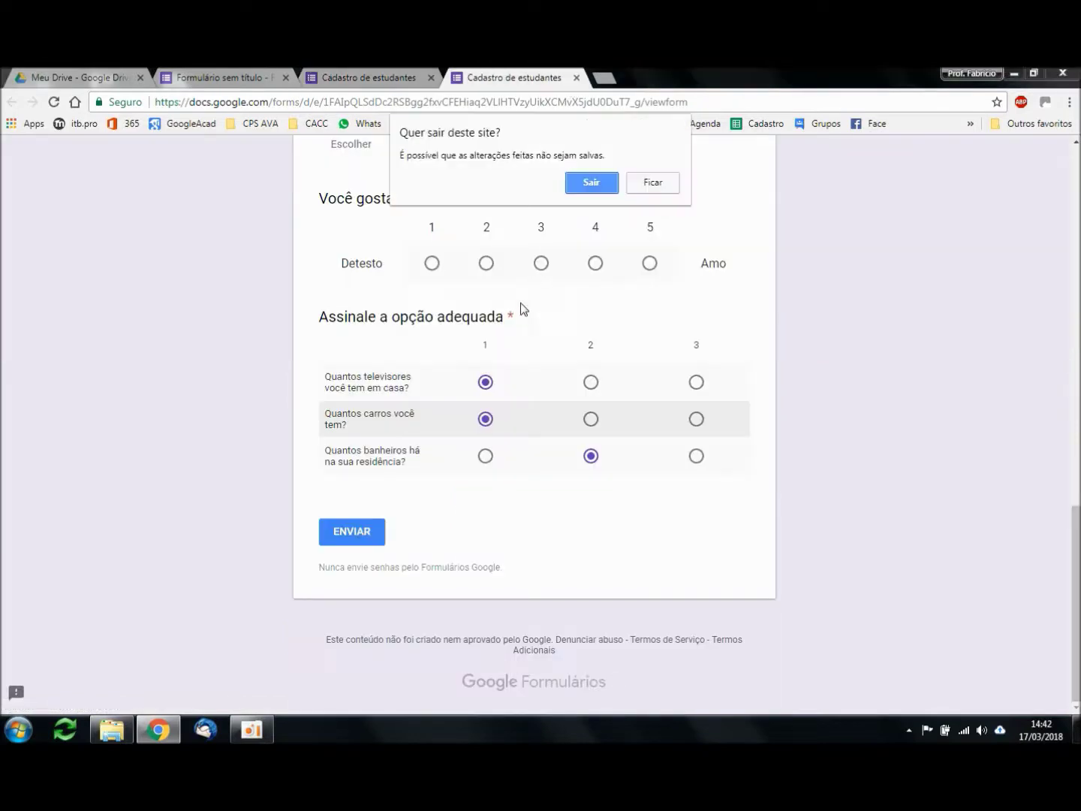
pyautogui.click(590, 191)
pyautogui.scroll(-14, 841, 507)
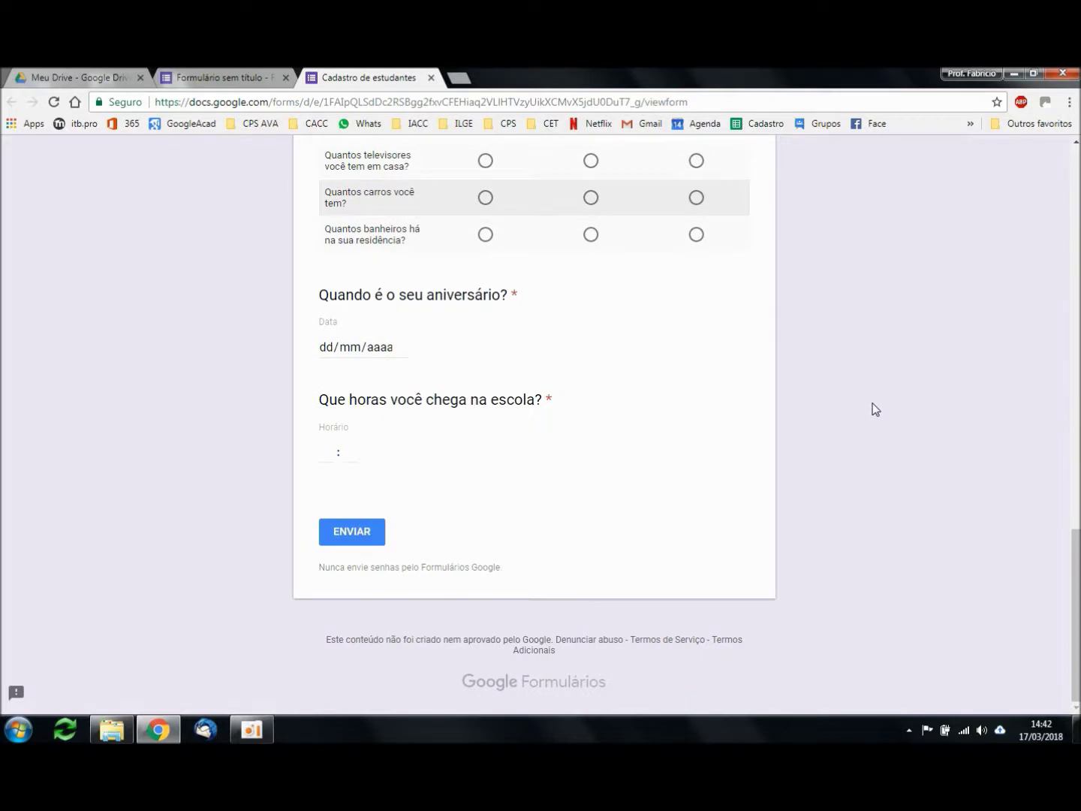
pyautogui.click(330, 353)
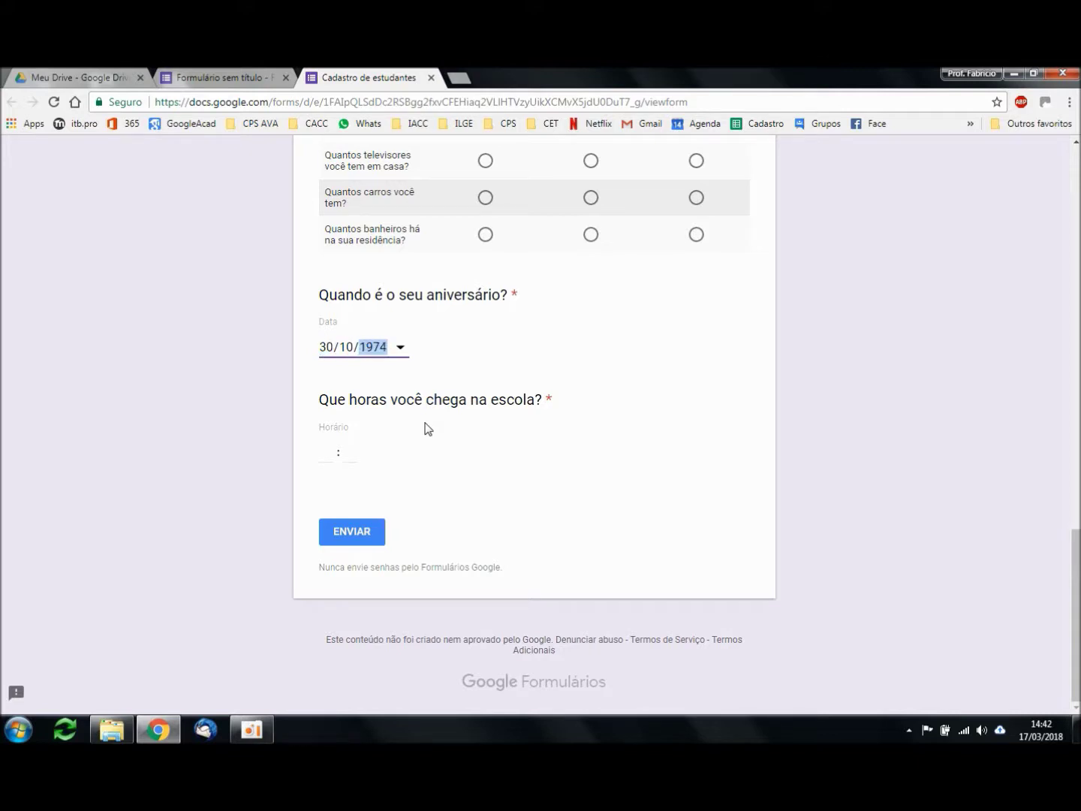
pyautogui.click(402, 348)
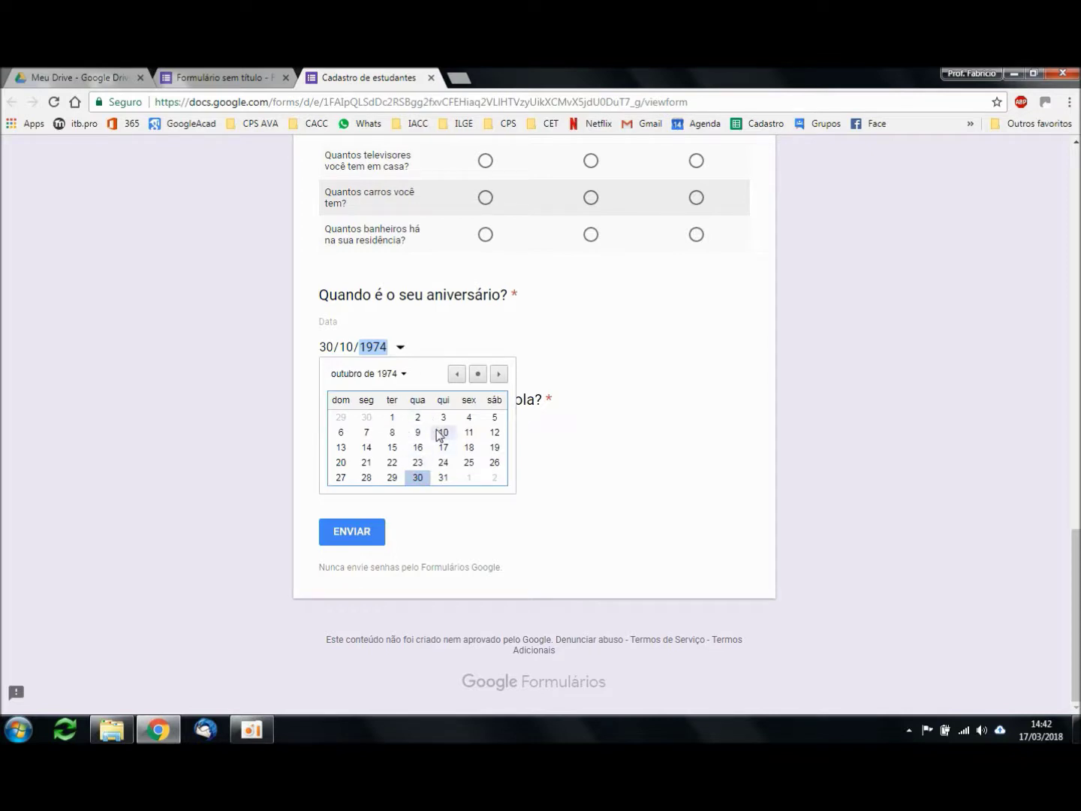
pyautogui.click(498, 374)
pyautogui.click(498, 375)
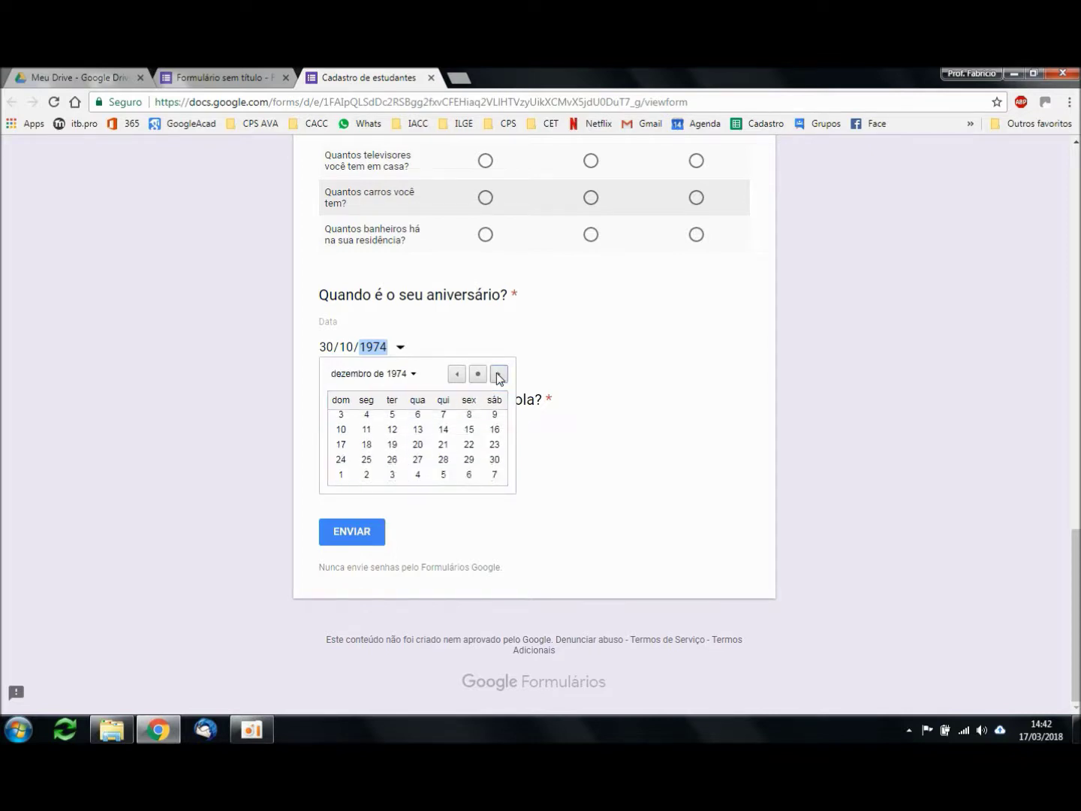
pyautogui.click(498, 375)
pyautogui.click(498, 375)
pyautogui.click(499, 374)
pyautogui.click(498, 374)
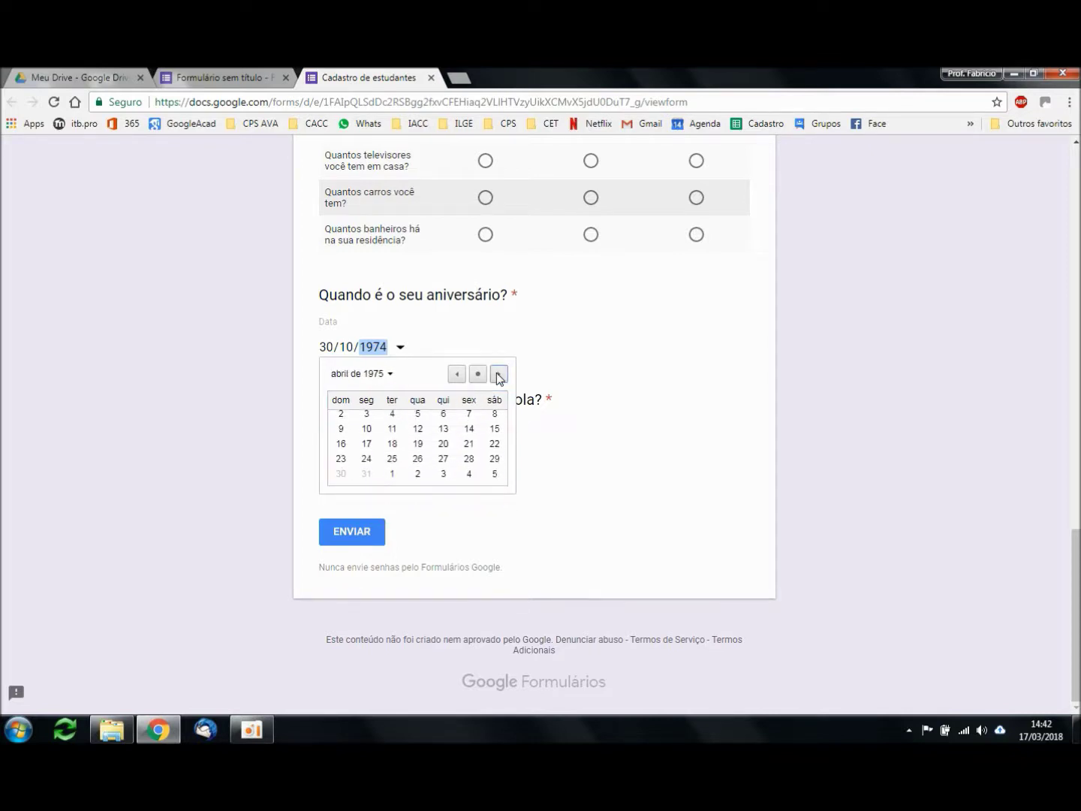
pyautogui.click(457, 375)
pyautogui.click(456, 374)
pyautogui.click(457, 375)
pyautogui.click(457, 374)
pyautogui.click(455, 375)
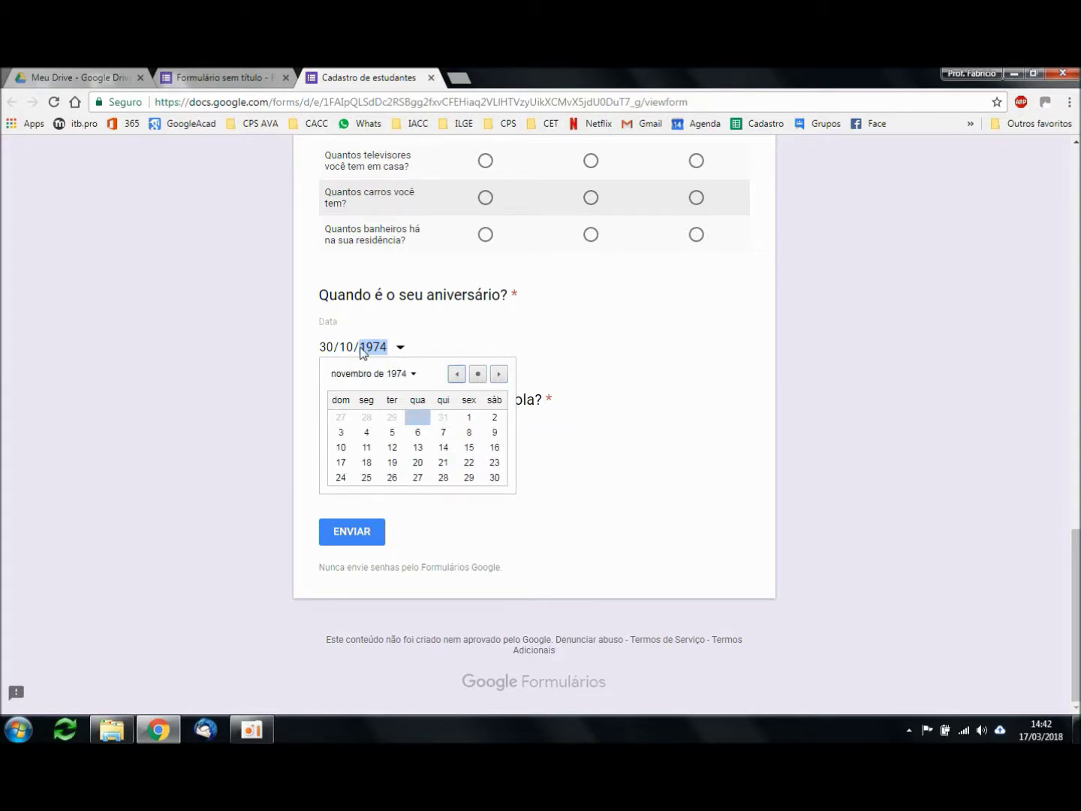
pyautogui.click(368, 353)
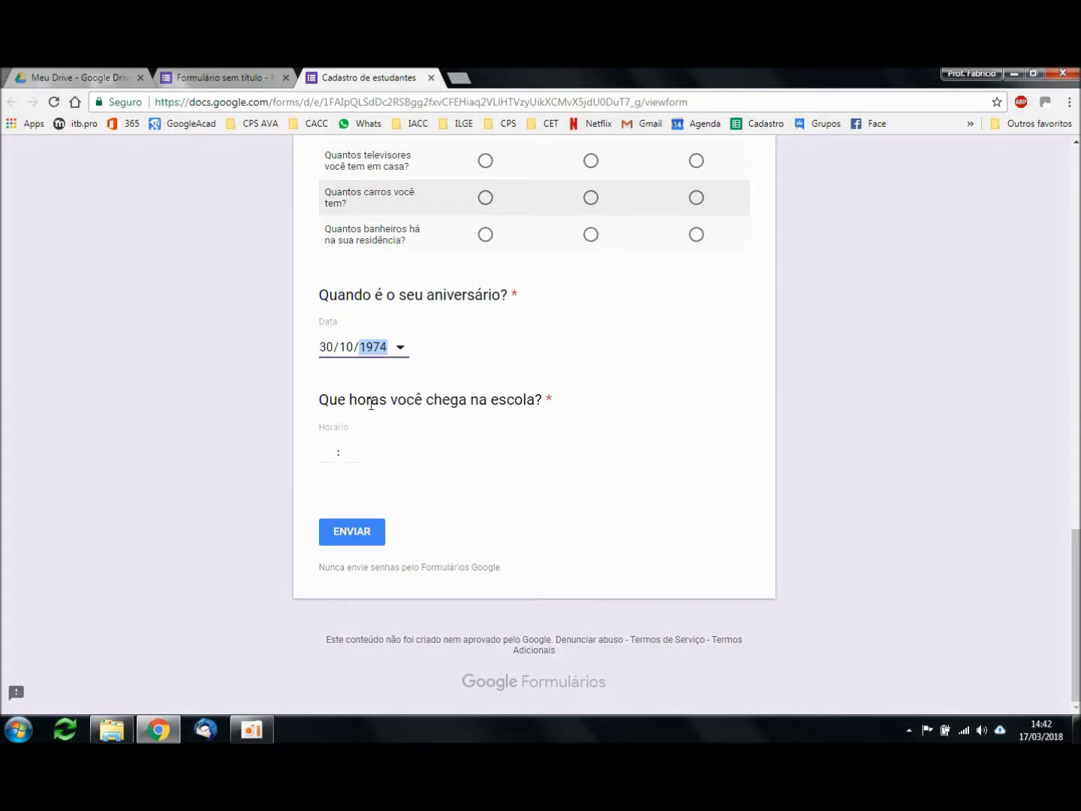
# Step: Enter 18:00 as the arrival time
pyautogui.click(334, 455)
pyautogui.press('Tab')
pyautogui.click(530, 559)
pyautogui.scroll(1, 666, 463)
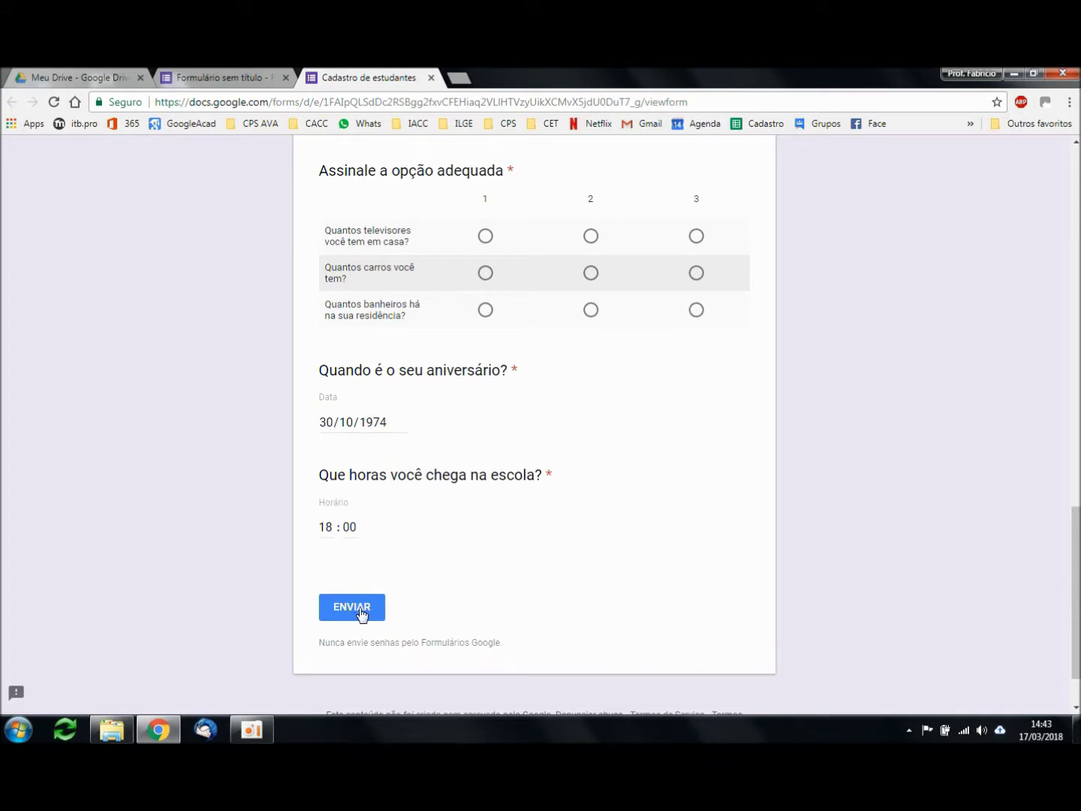
# Step: Enter the respondent's full name in Nome completo
pyautogui.scroll(12, 822, 453)
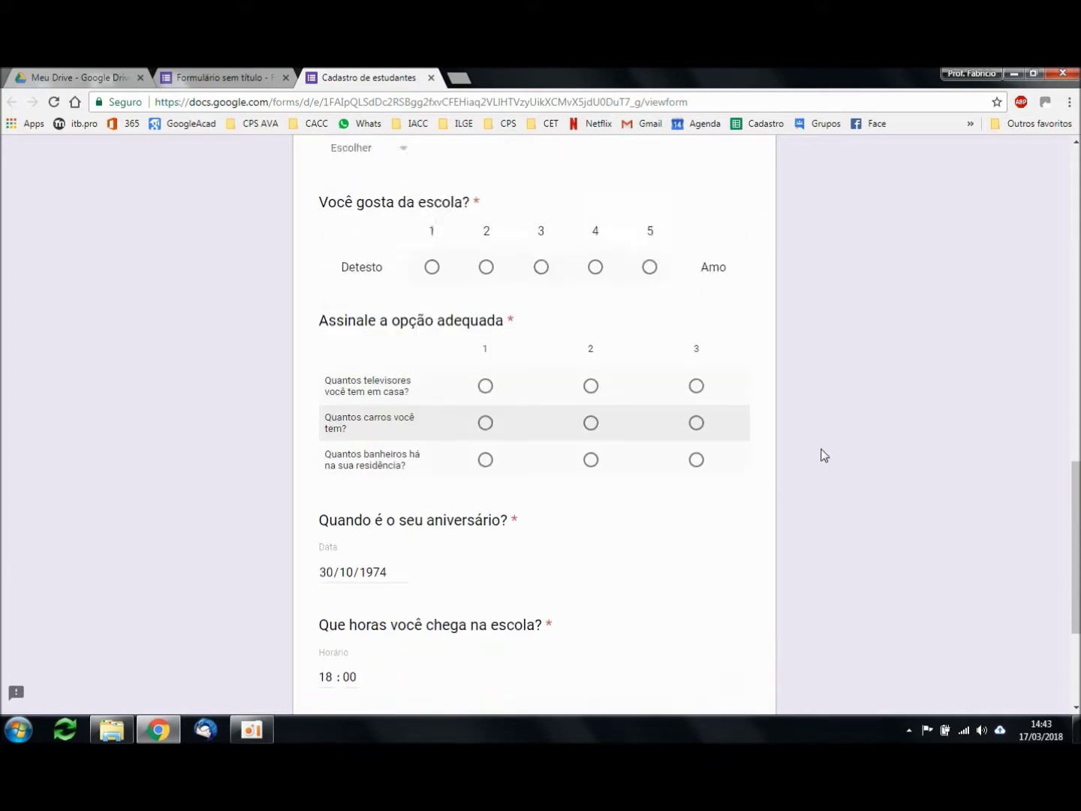
pyautogui.scroll(3, 823, 454)
pyautogui.scroll(-3, 823, 453)
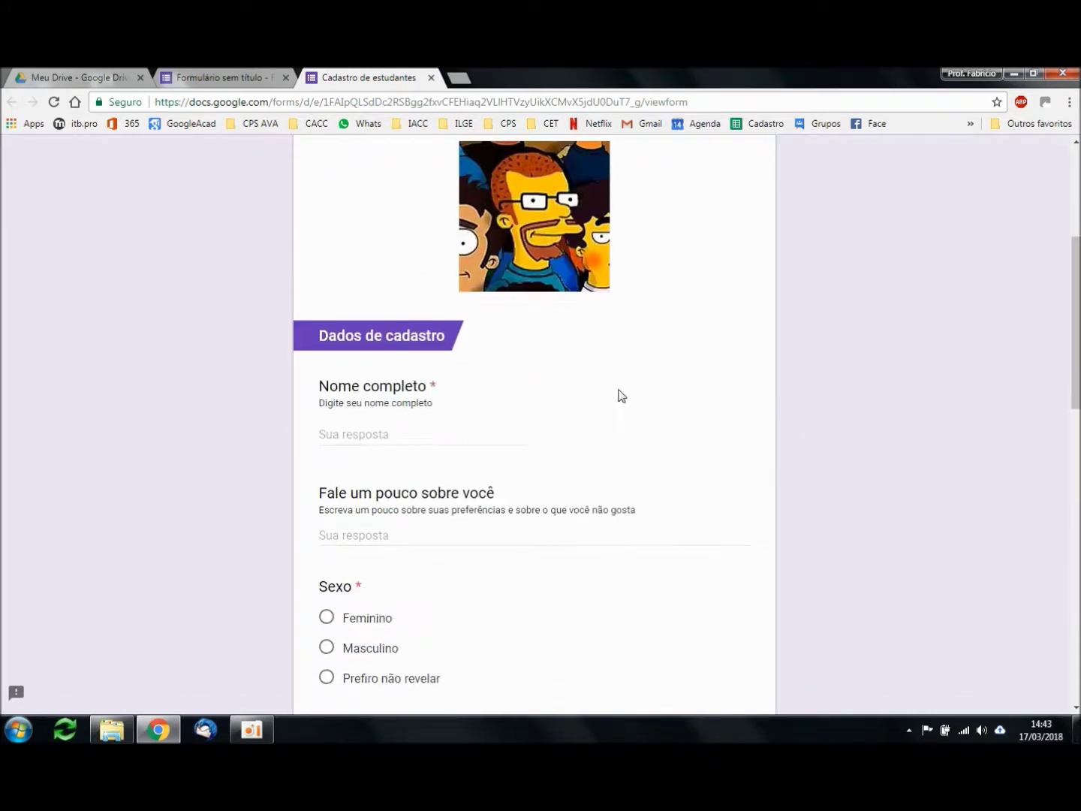
pyautogui.click(412, 433)
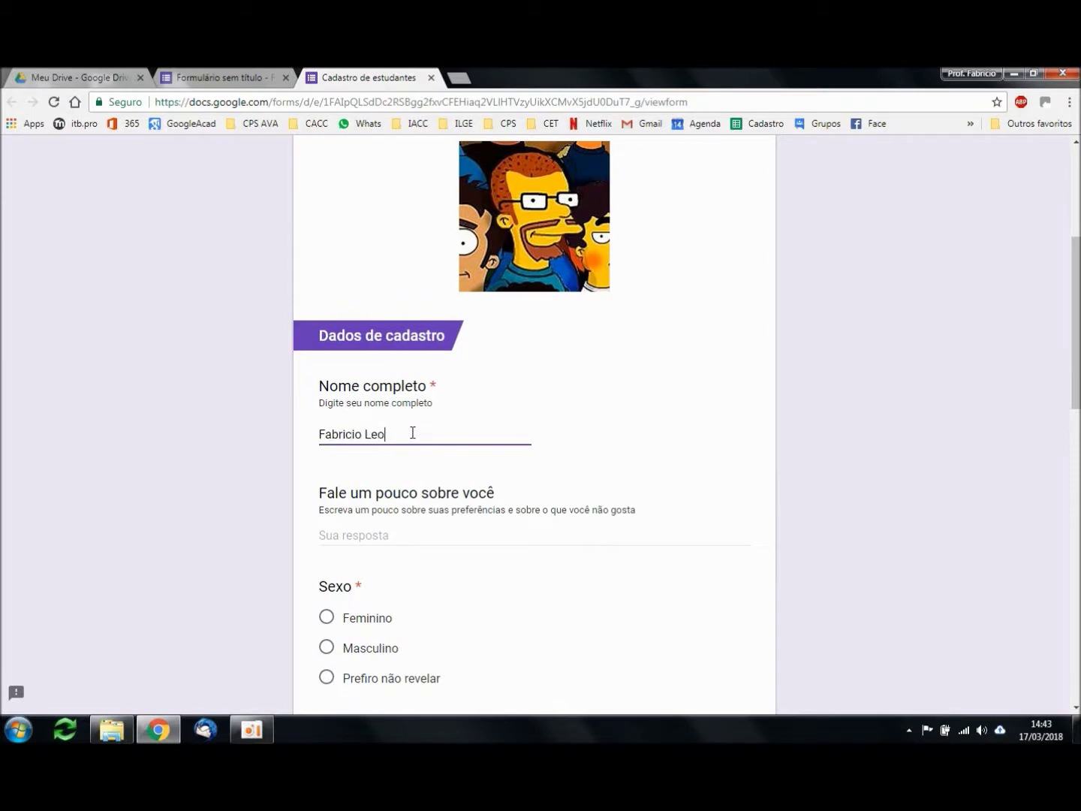
# Step: Answer the about-you question with 'Professor da Educação Técnica Profissionalizante'
pyautogui.click(434, 535)
pyautogui.write('Profes')
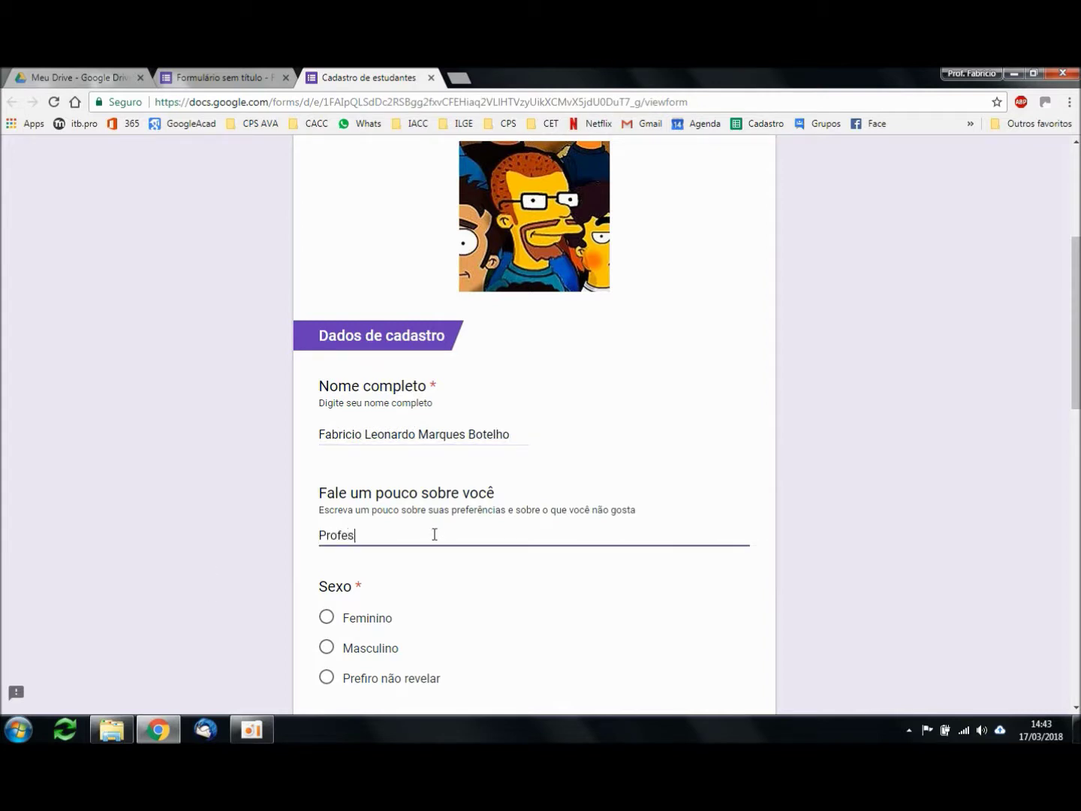
pyautogui.write('sor da Educação Técnica Profissiona')
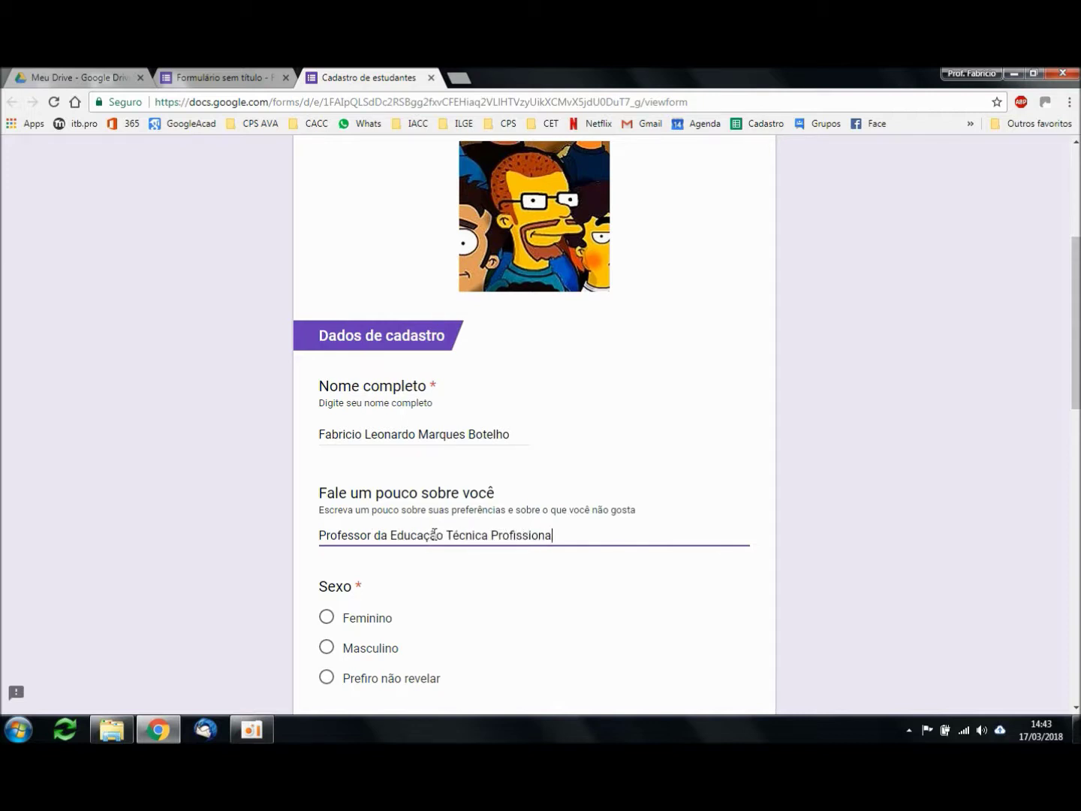
pyautogui.scroll(-4, 540, 389)
# Step: Answer Feminino for Sexo, tick Estudar and Cinema, and choose Hércules as the ITB
pyautogui.click(327, 316)
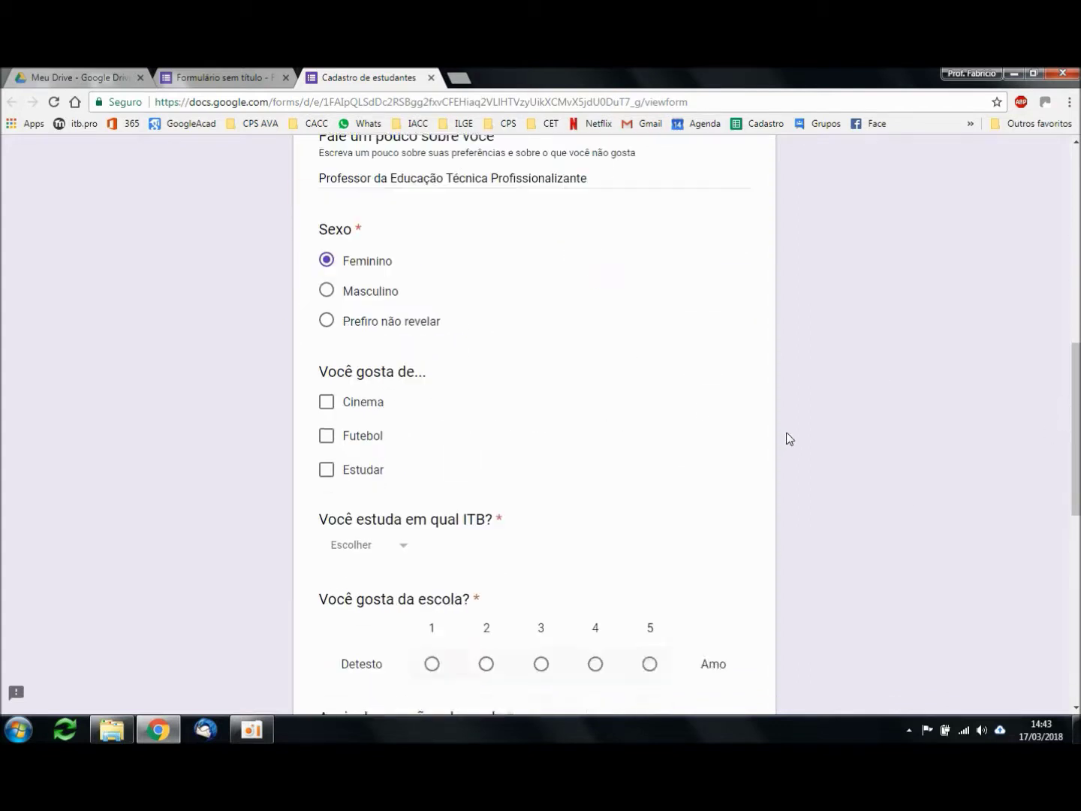
pyautogui.scroll(-2, 788, 437)
pyautogui.click(438, 381)
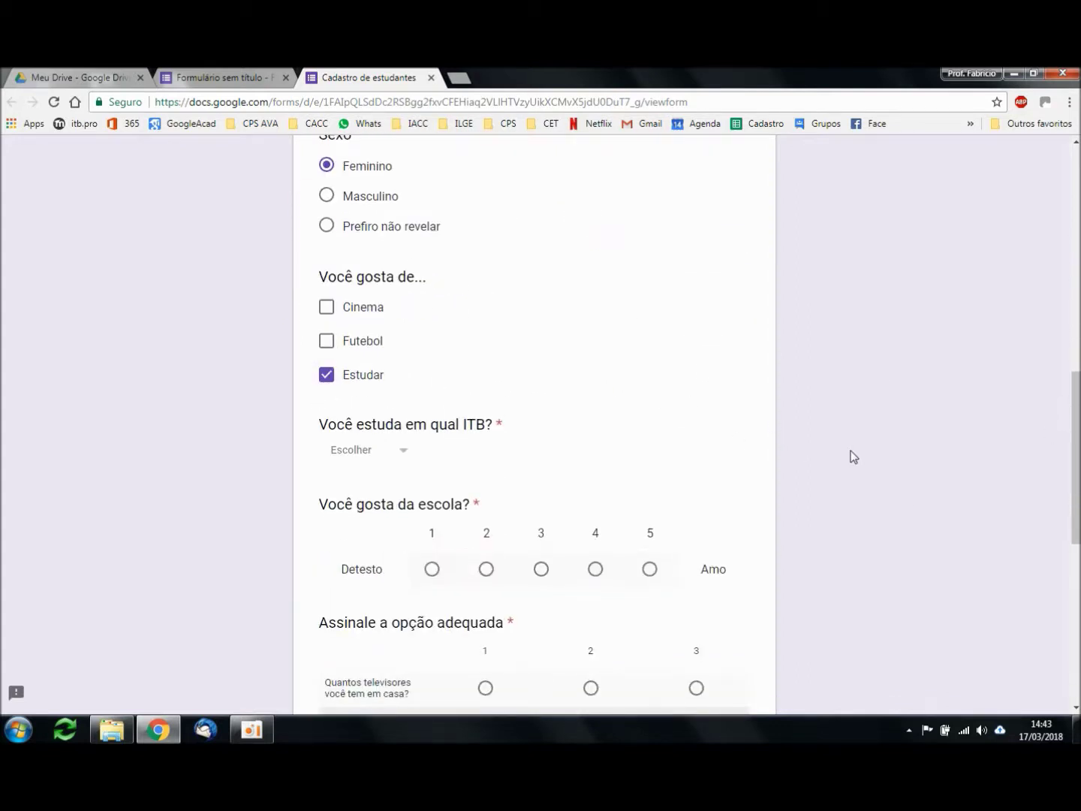
pyautogui.scroll(-1, 849, 457)
pyautogui.click(327, 232)
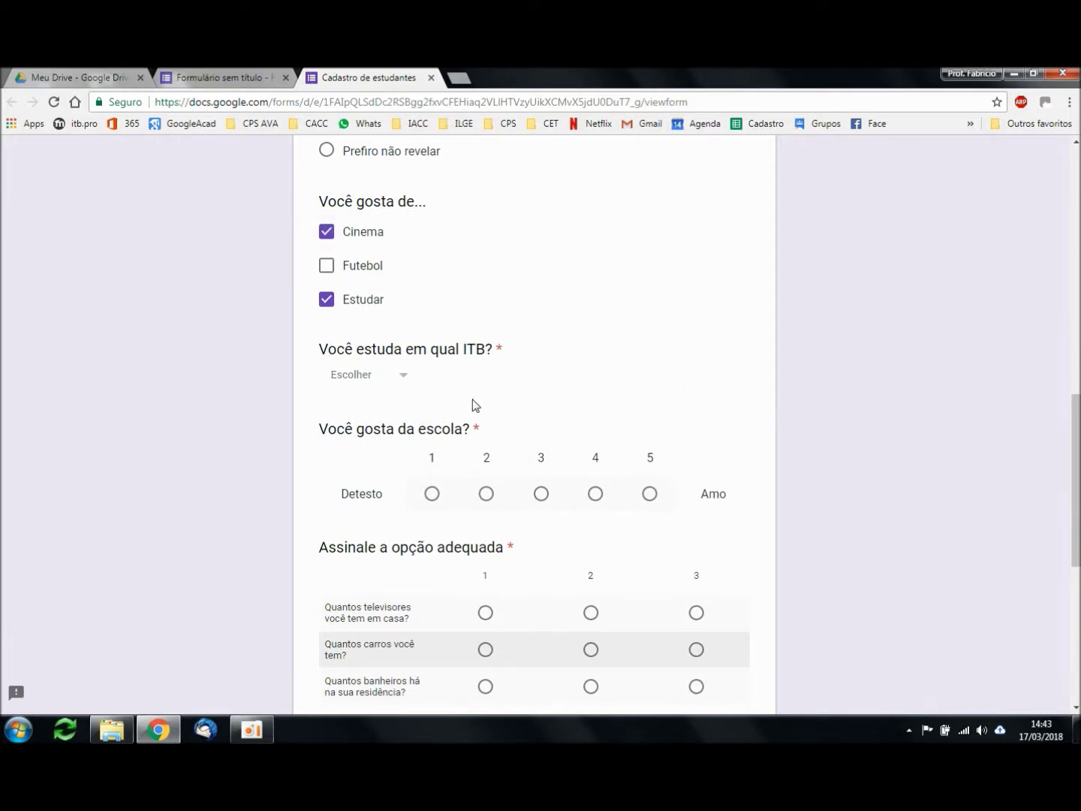
pyautogui.click(400, 381)
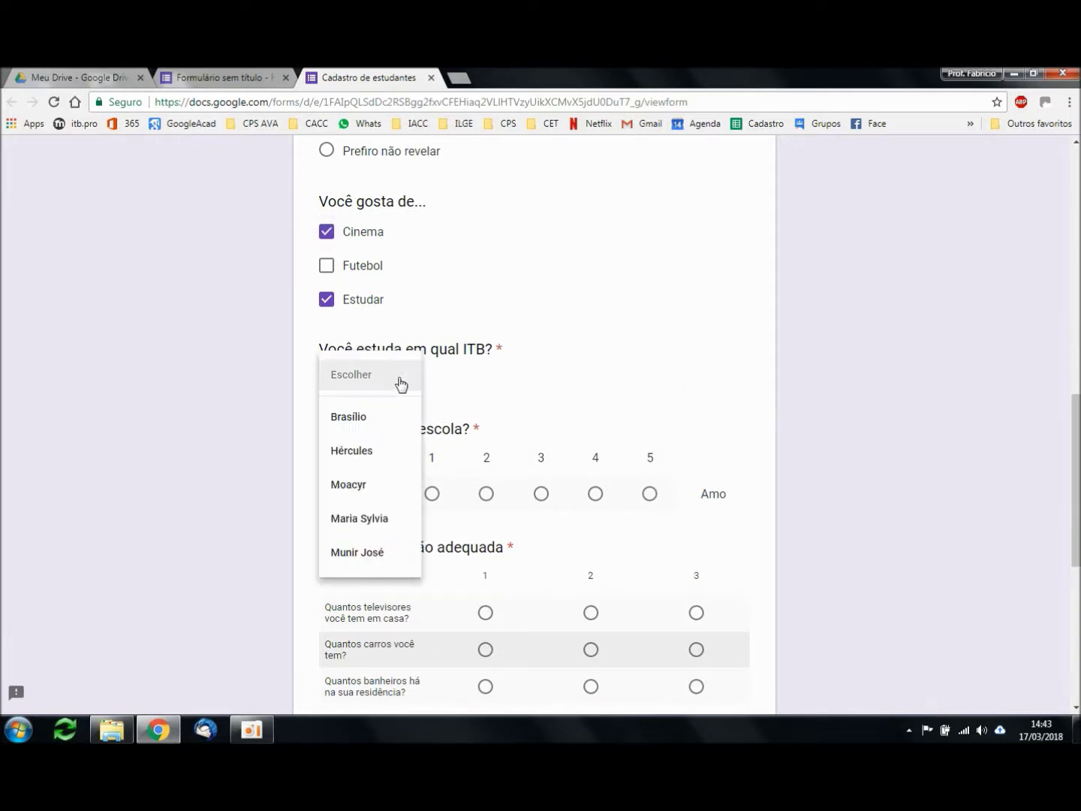
pyautogui.click(357, 453)
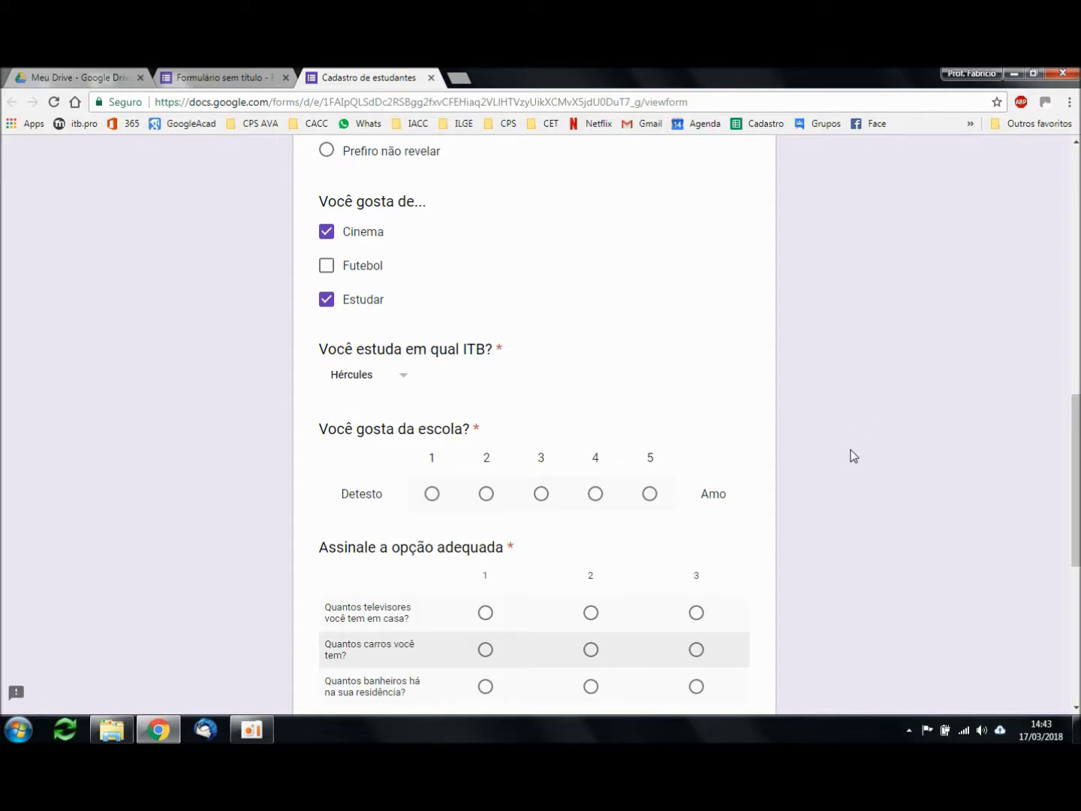
# Step: Rate liking the school 5 and answer the grid rows 2, 1, 2
pyautogui.scroll(-2, 849, 439)
pyautogui.click(650, 343)
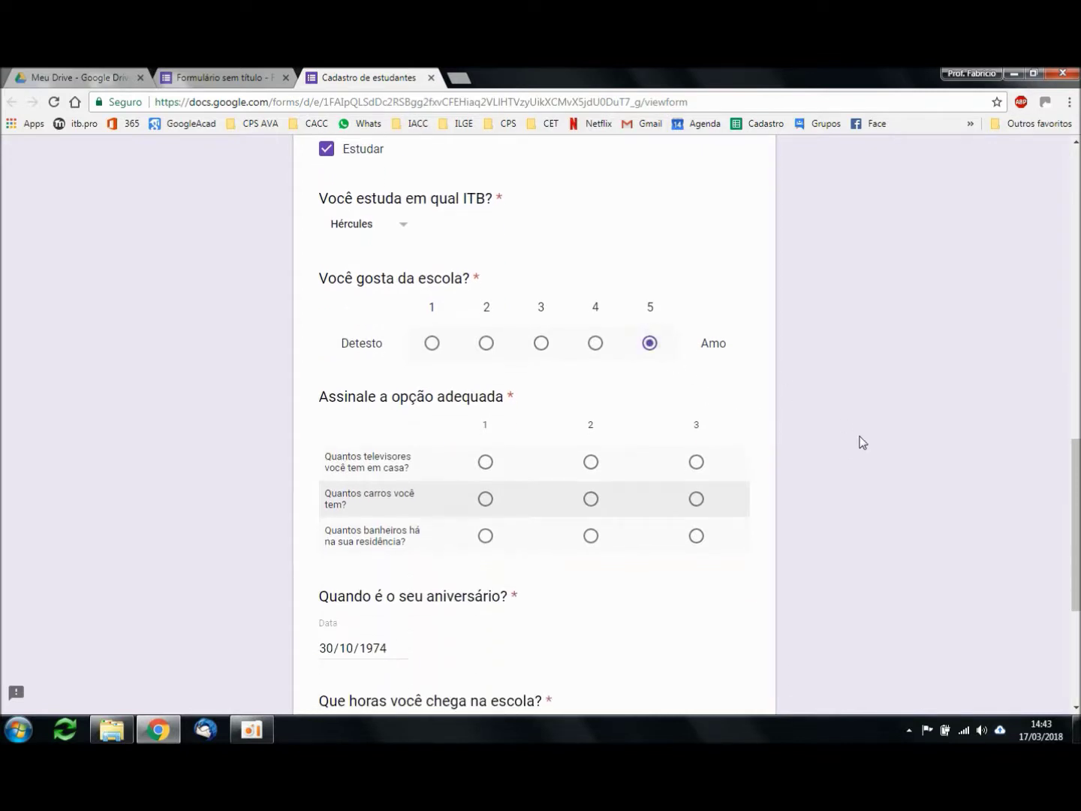
pyautogui.scroll(-1, 861, 443)
pyautogui.click(591, 386)
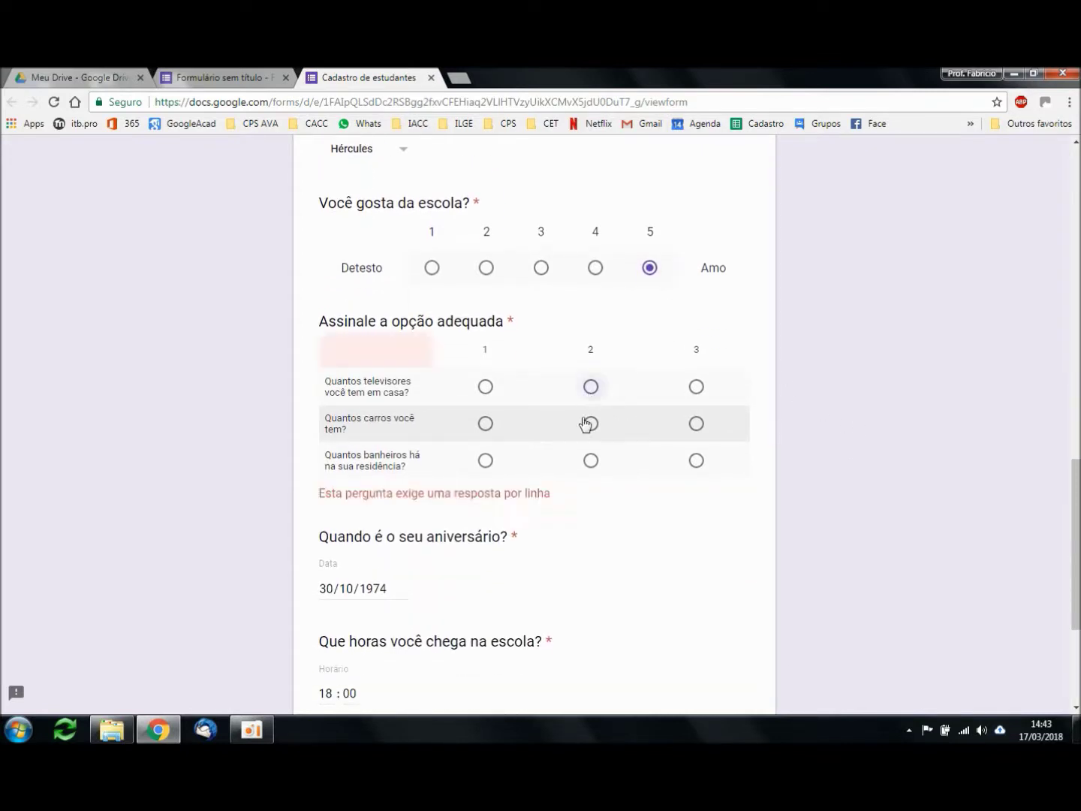
pyautogui.click(485, 425)
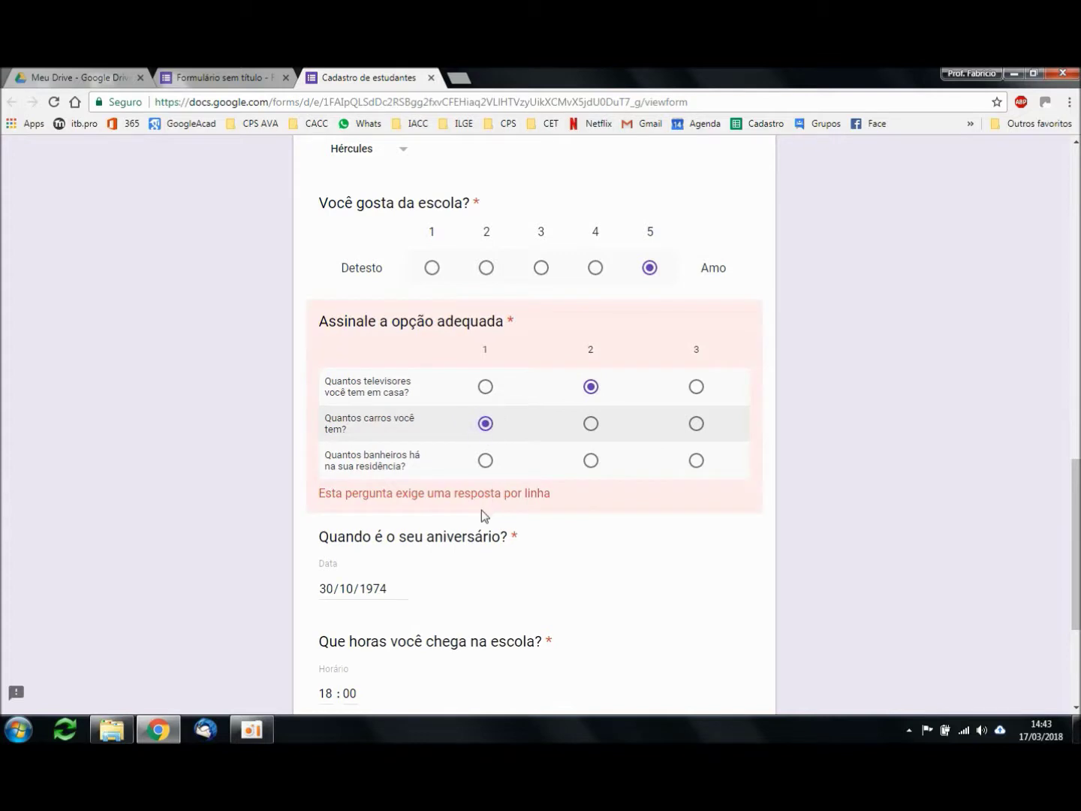
pyautogui.click(591, 461)
pyautogui.scroll(-2, 910, 523)
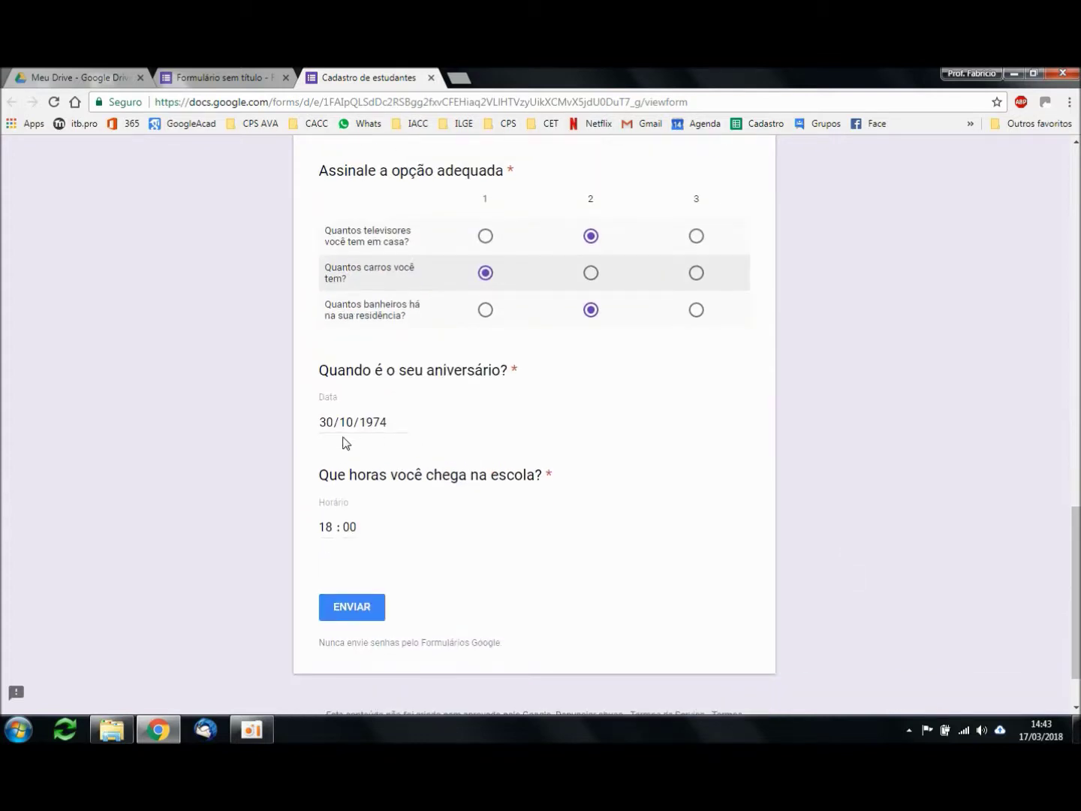
# Step: Change the arrival hour to 19:00 and submit the response
pyautogui.click(325, 528)
pyautogui.write('19')
pyautogui.click(368, 617)
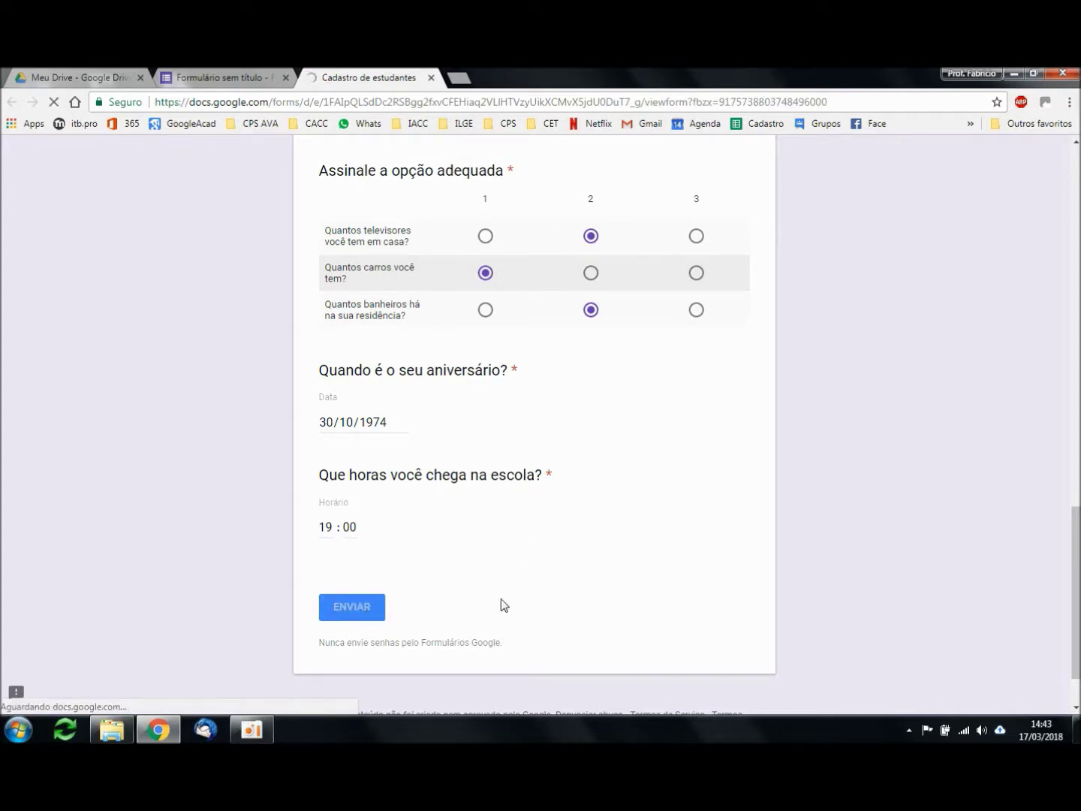
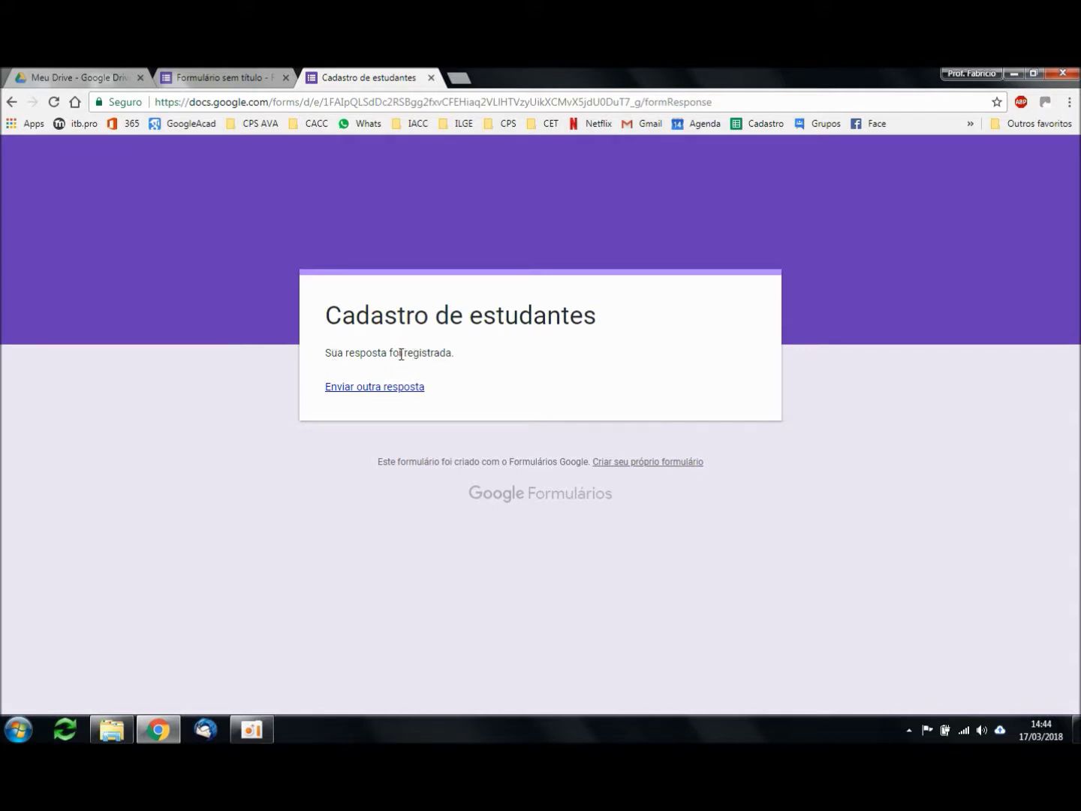
# Step: Leave the response confirmation page and go back to the form editor
pyautogui.doubleClick(435, 353)
pyautogui.click(501, 373)
pyautogui.click(222, 77)
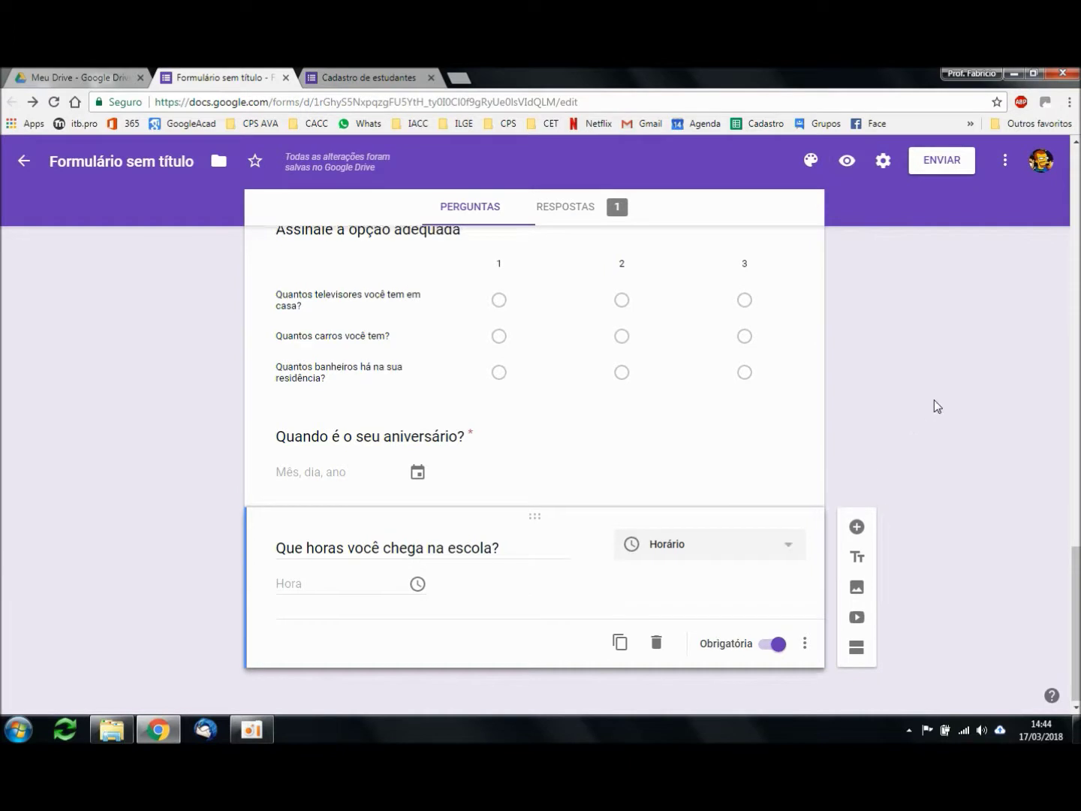
pyautogui.scroll(15, 934, 400)
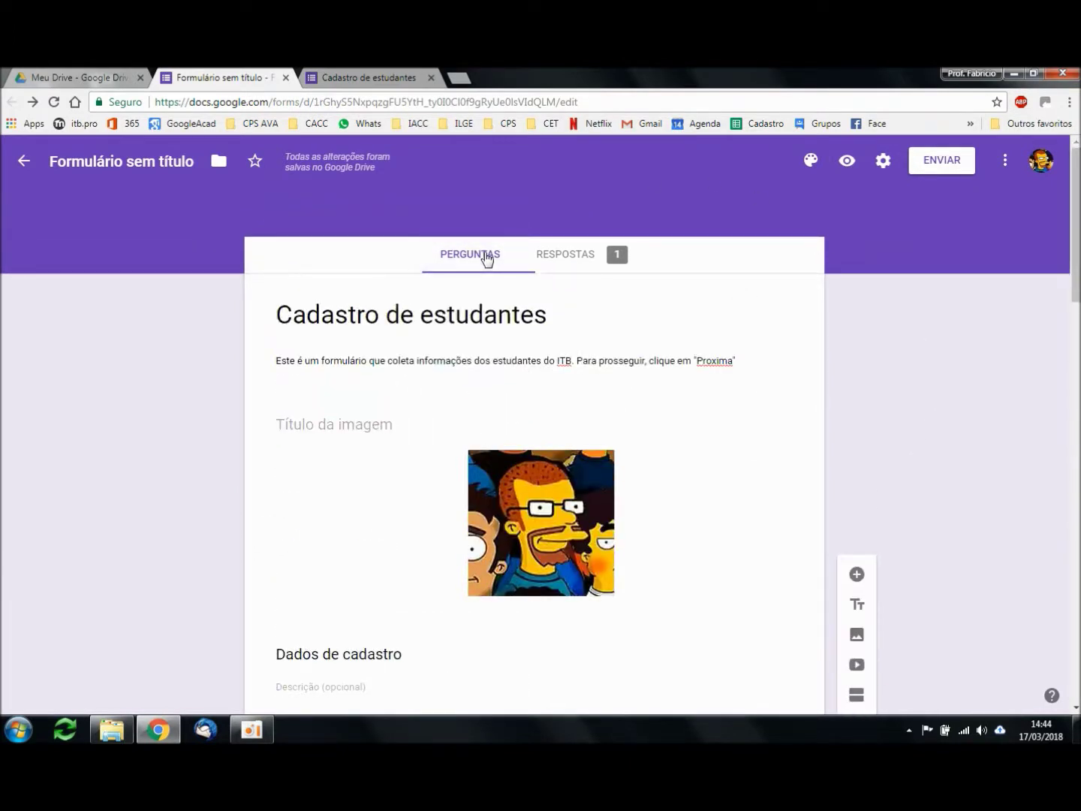
# Step: Open the responses in the individual view and scroll through response 1 de 1
pyautogui.click(582, 263)
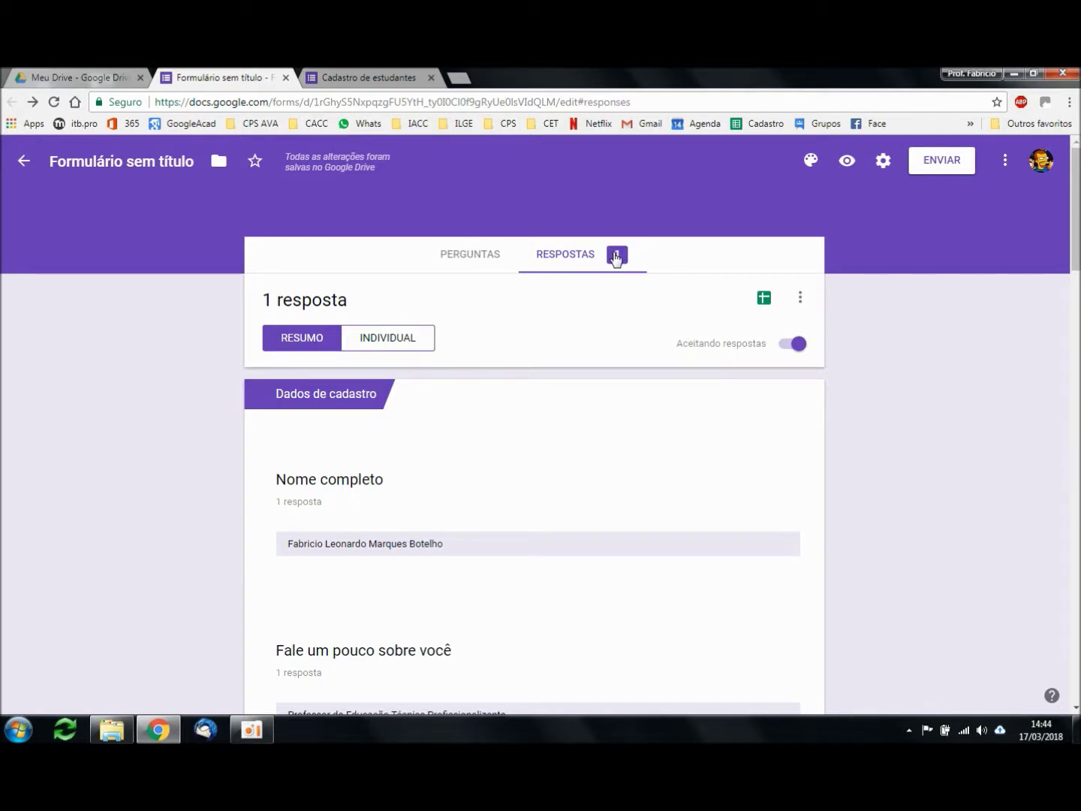
pyautogui.click(400, 340)
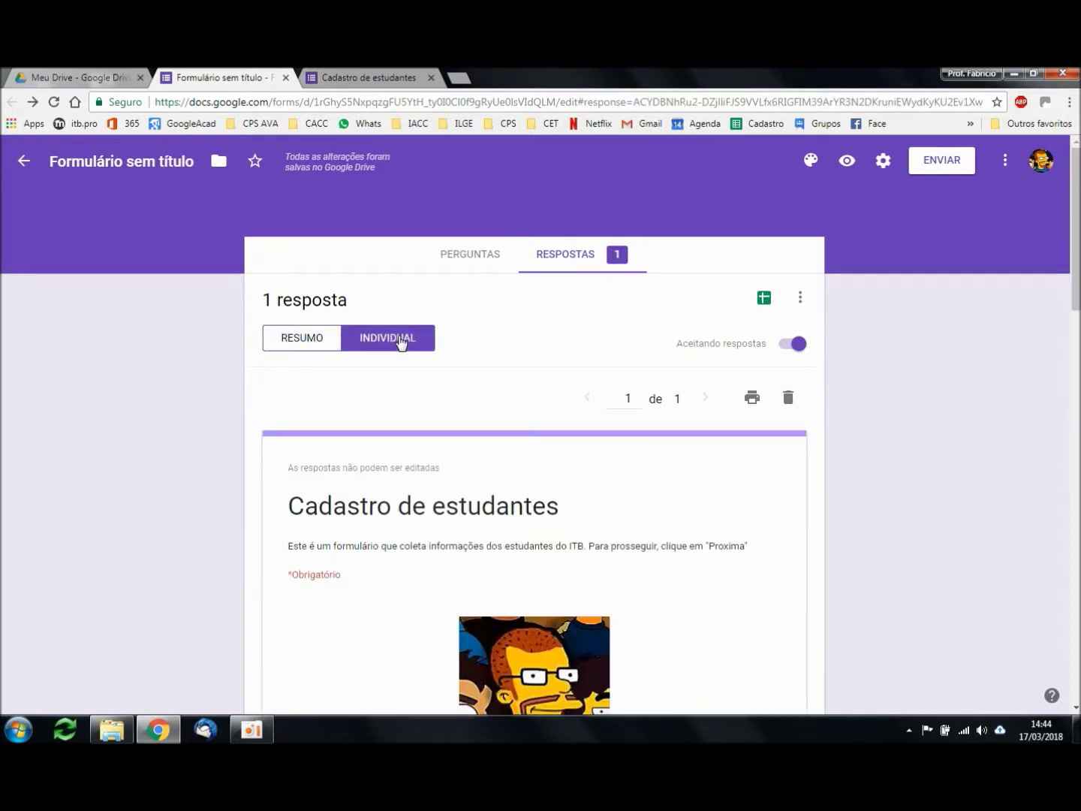
pyautogui.scroll(-1, 842, 496)
pyautogui.scroll(-5, 910, 458)
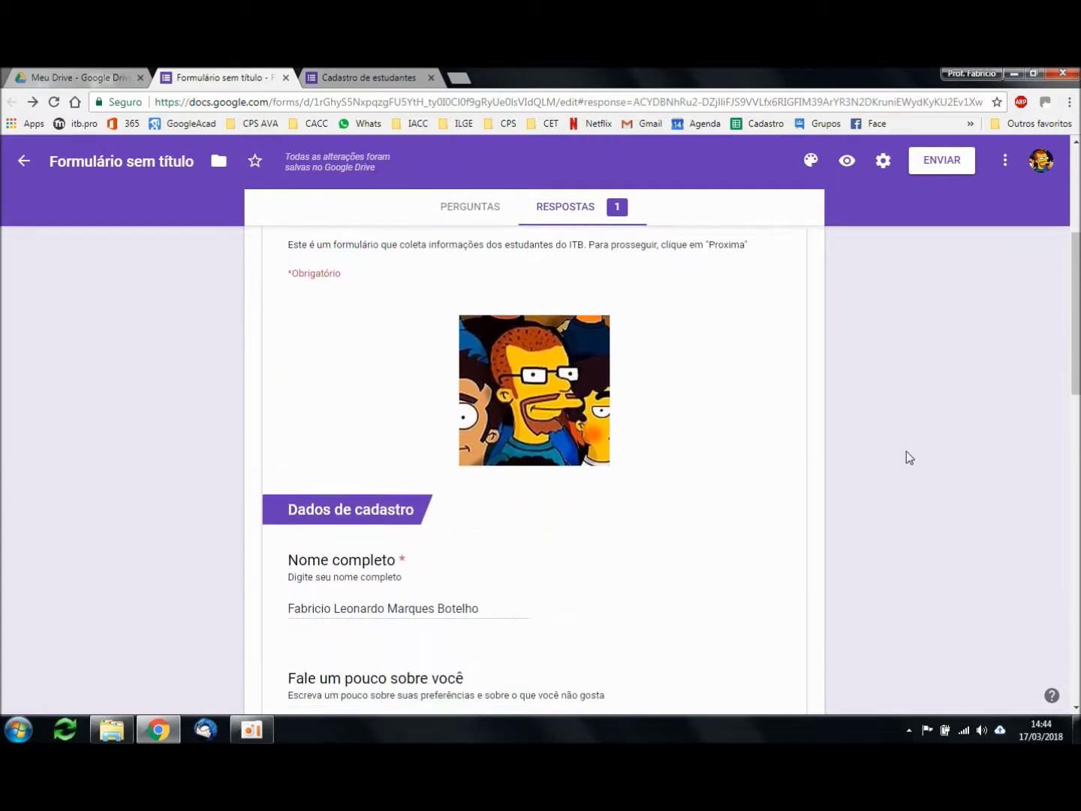
pyautogui.scroll(-5, 907, 456)
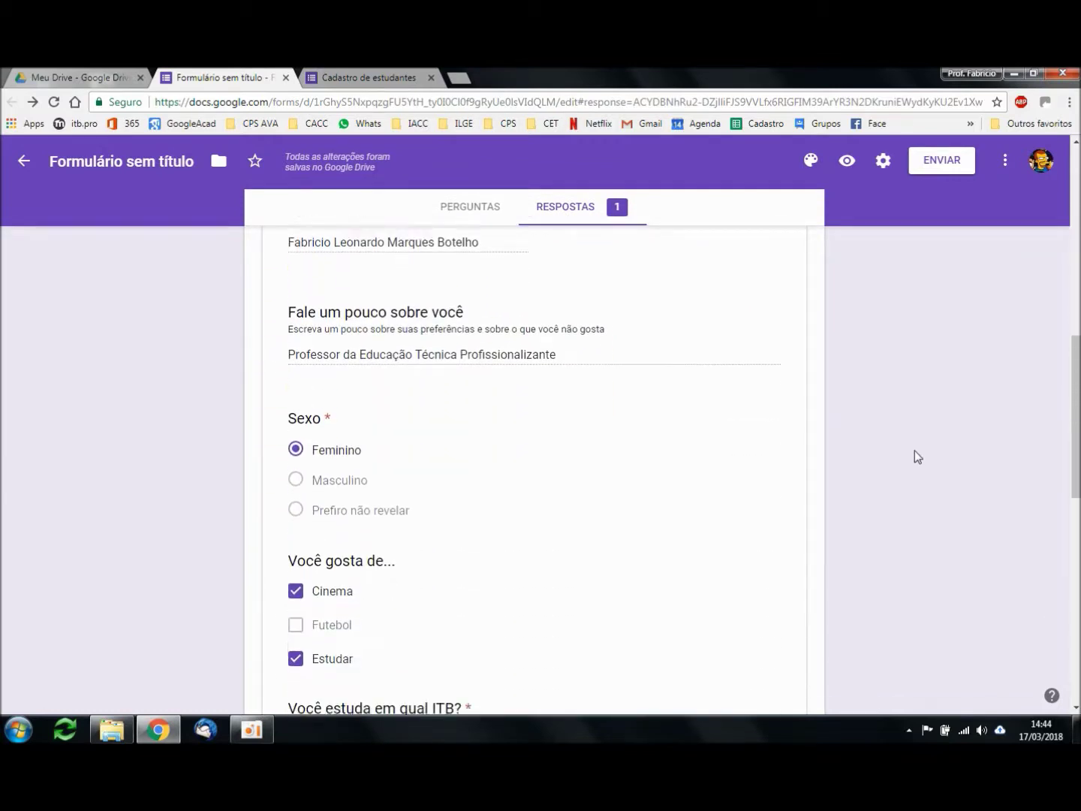
pyautogui.scroll(-1, 915, 455)
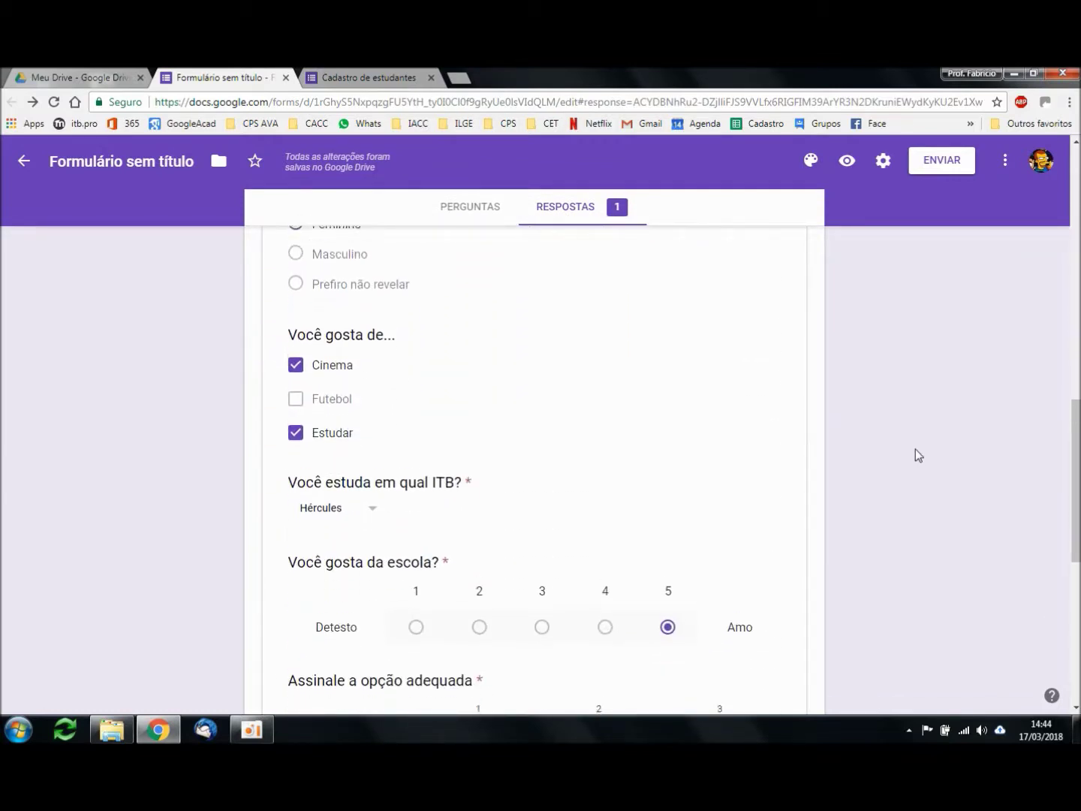
pyautogui.scroll(11, 916, 455)
pyautogui.scroll(1, 897, 419)
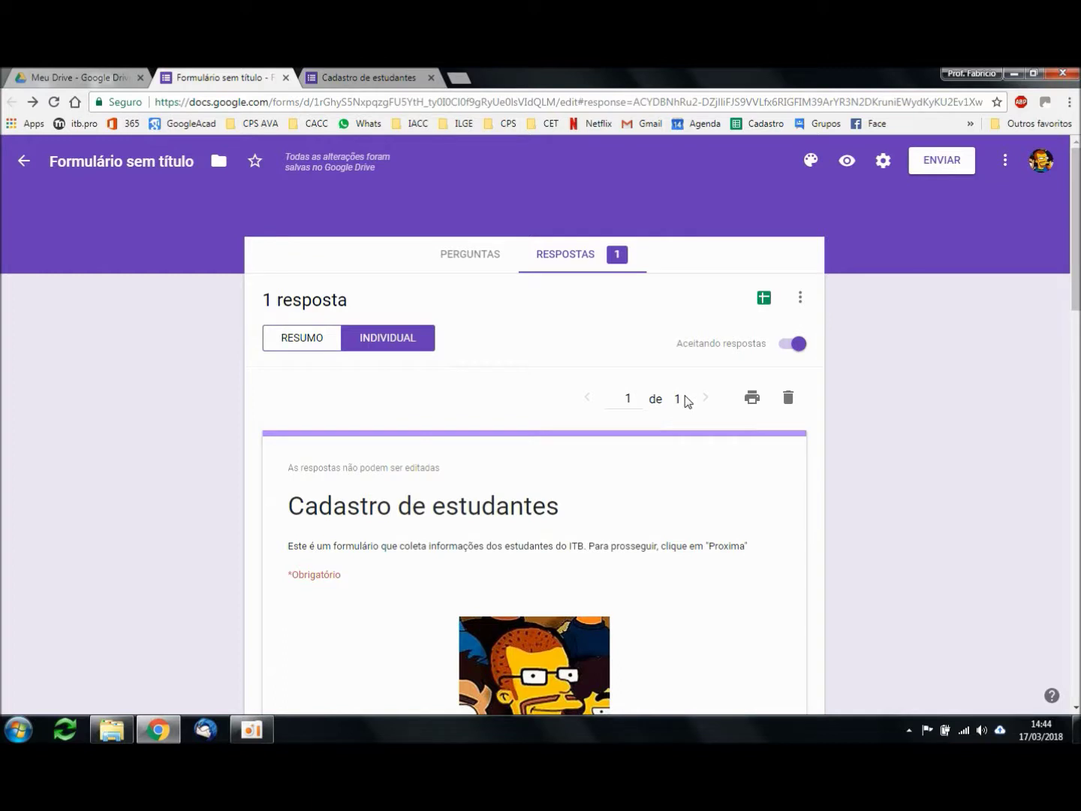
# Step: Switch to the RESUMO summary and review the first answer charts
pyautogui.click(300, 344)
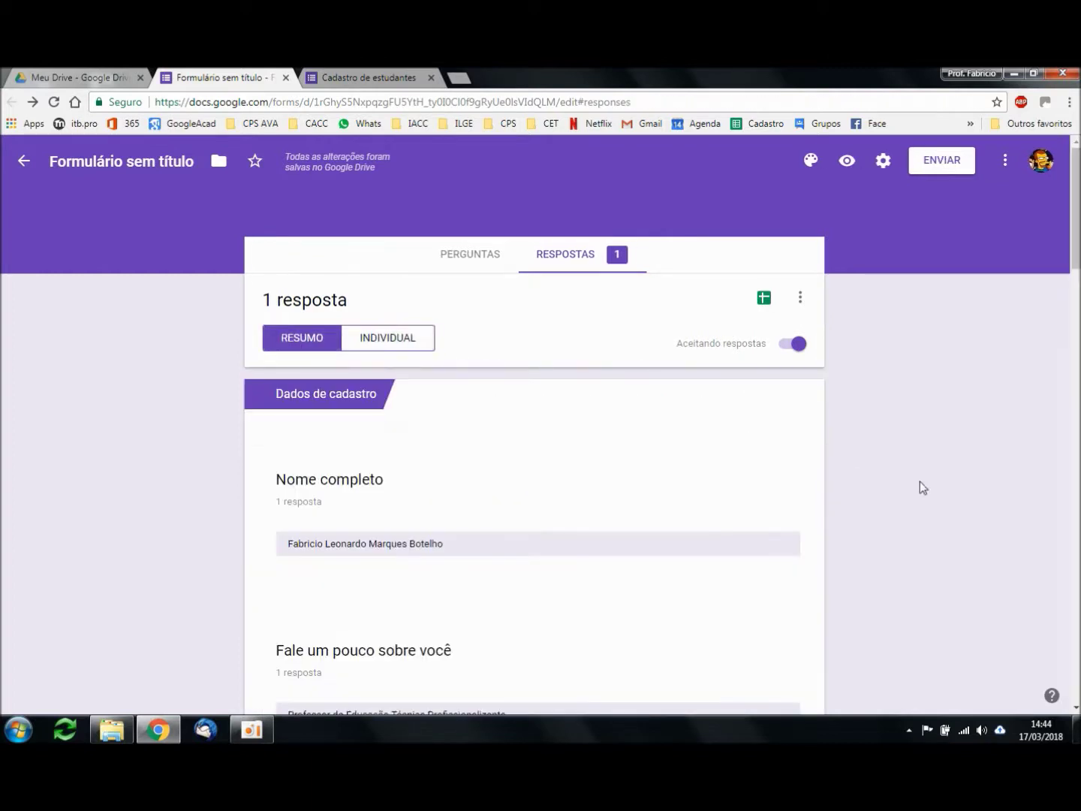
pyautogui.scroll(-3, 959, 406)
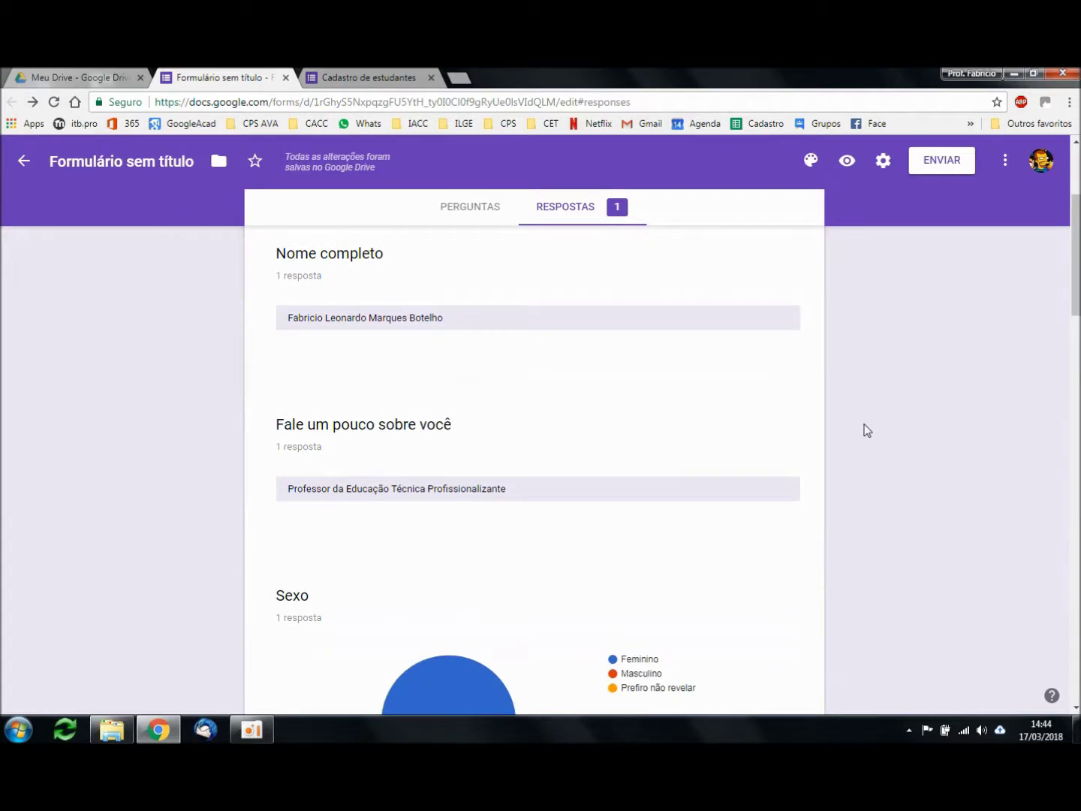
pyautogui.scroll(-4, 868, 430)
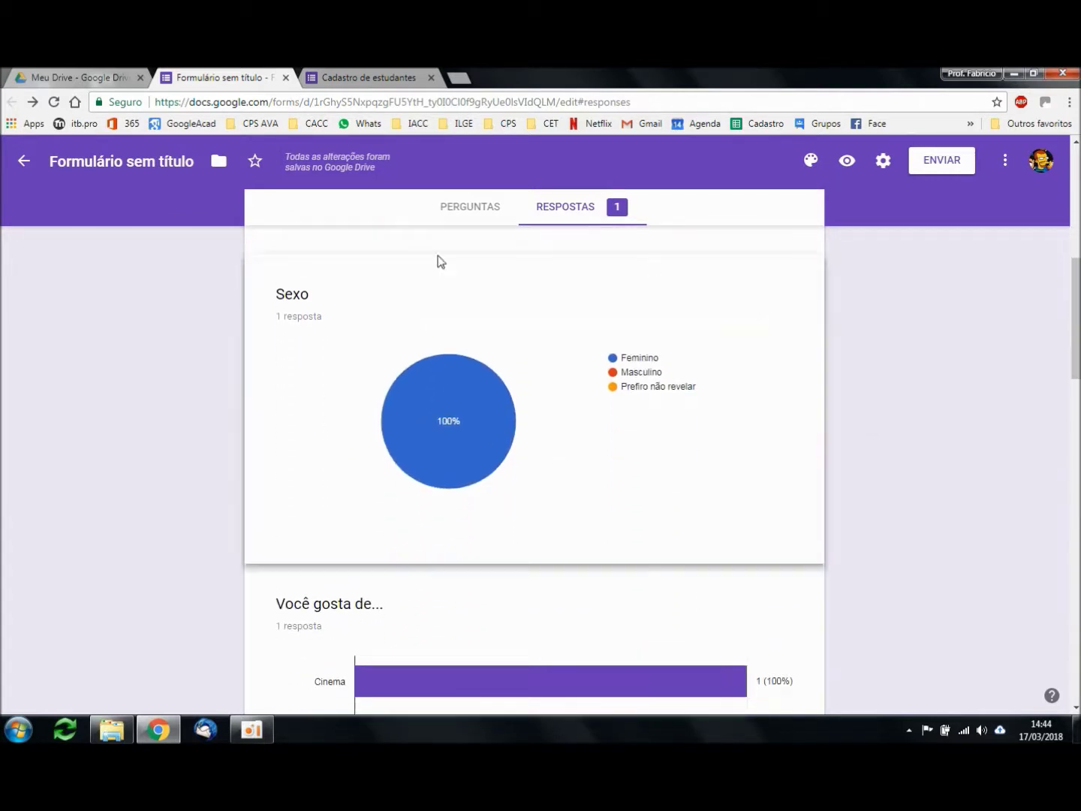
pyautogui.moveTo(440, 445)
pyautogui.scroll(-4, 946, 479)
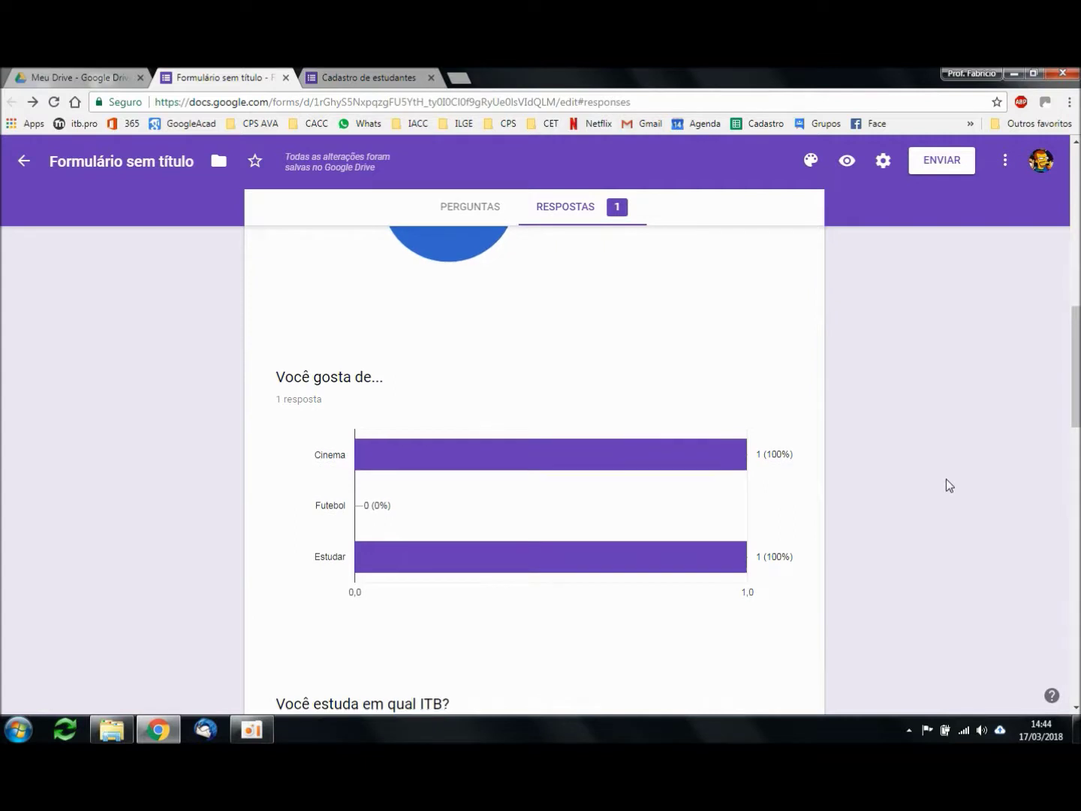
pyautogui.moveTo(553, 389)
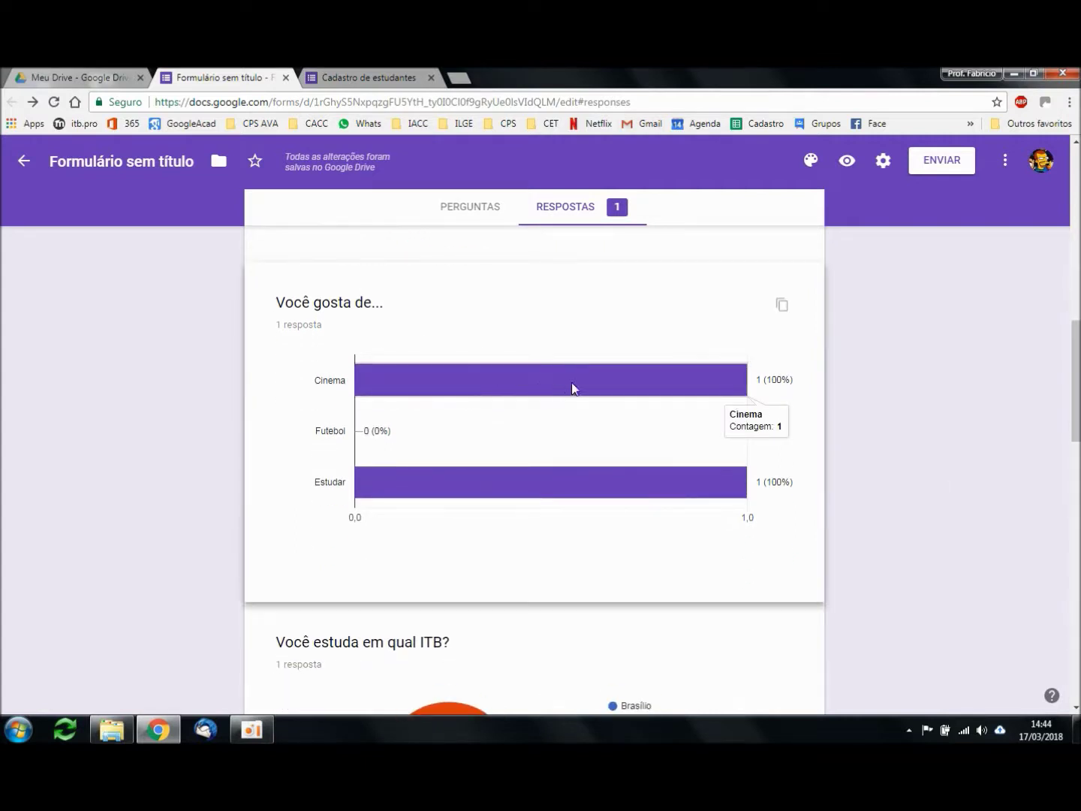
pyautogui.moveTo(630, 478)
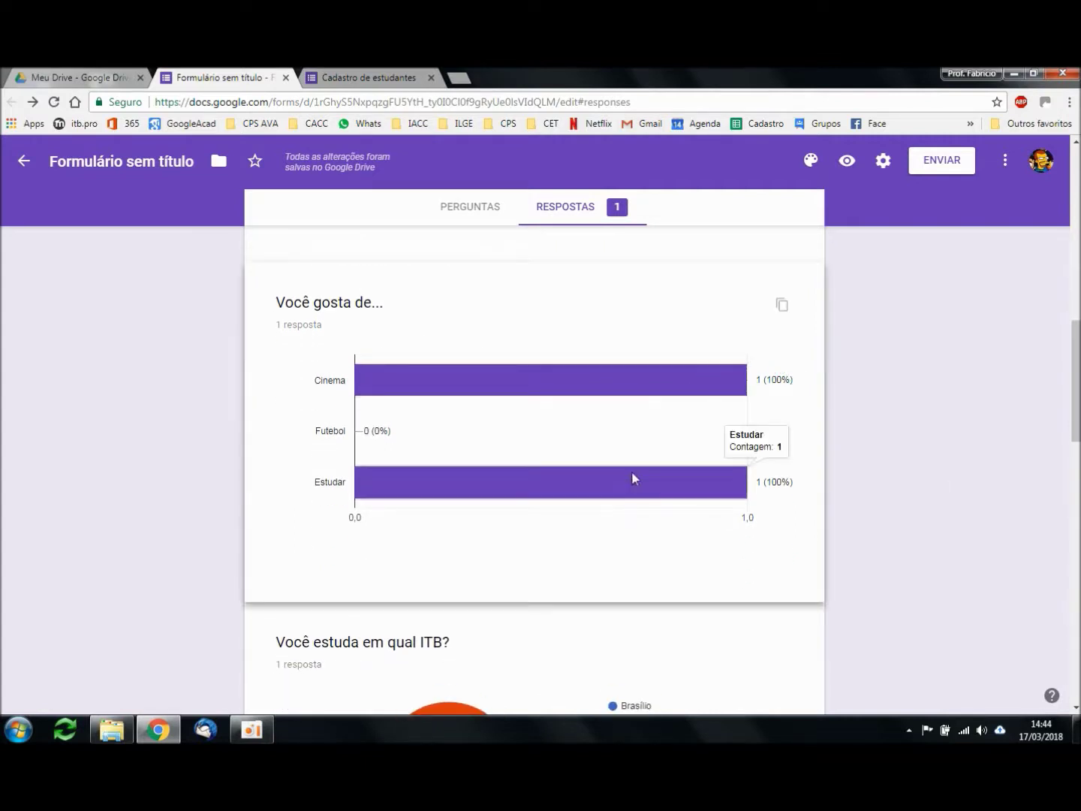
pyautogui.scroll(-4, 928, 480)
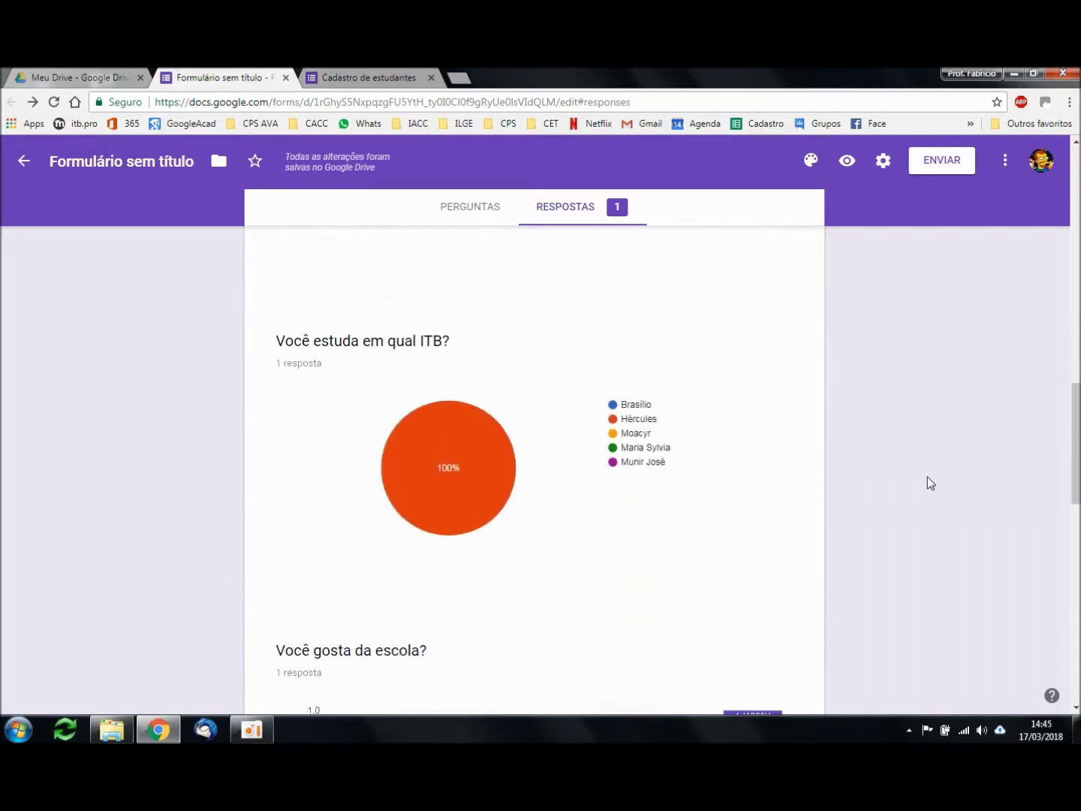
pyautogui.moveTo(468, 493)
# Step: Review the remaining summary charts, then return to the Cadastro de estudantes confirmation page
pyautogui.scroll(-4, 997, 505)
pyautogui.moveTo(766, 550)
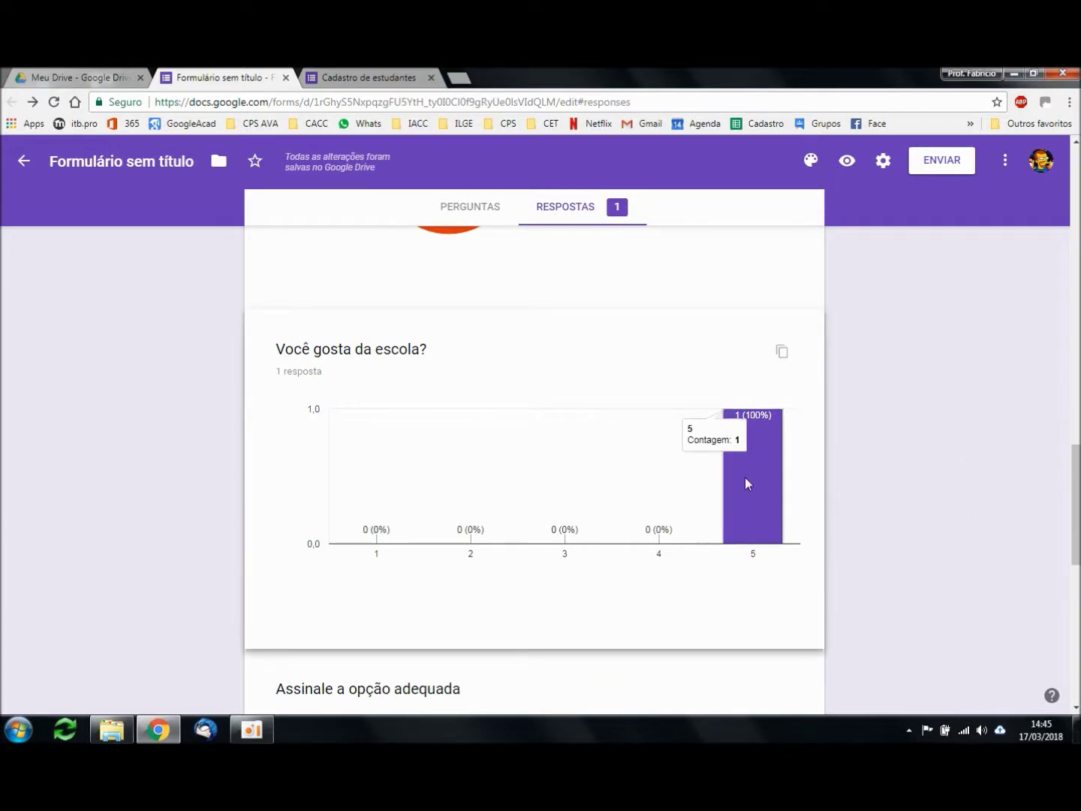
pyautogui.scroll(-4, 935, 496)
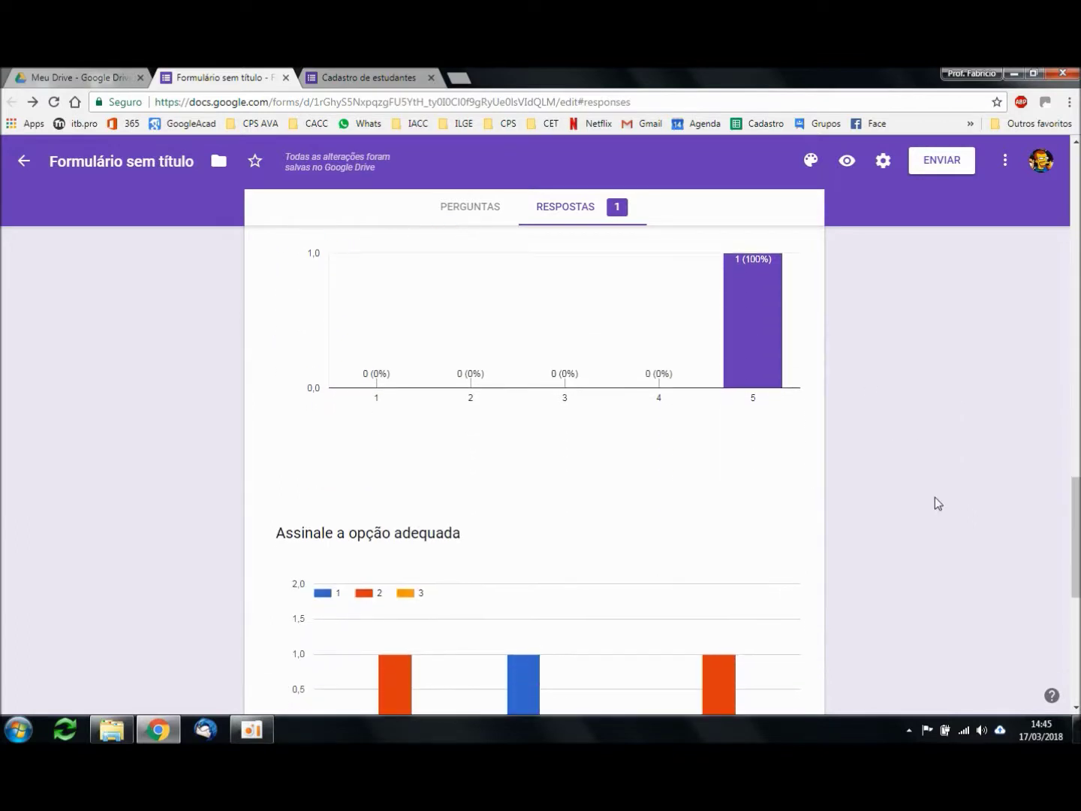
pyautogui.scroll(-1, 930, 496)
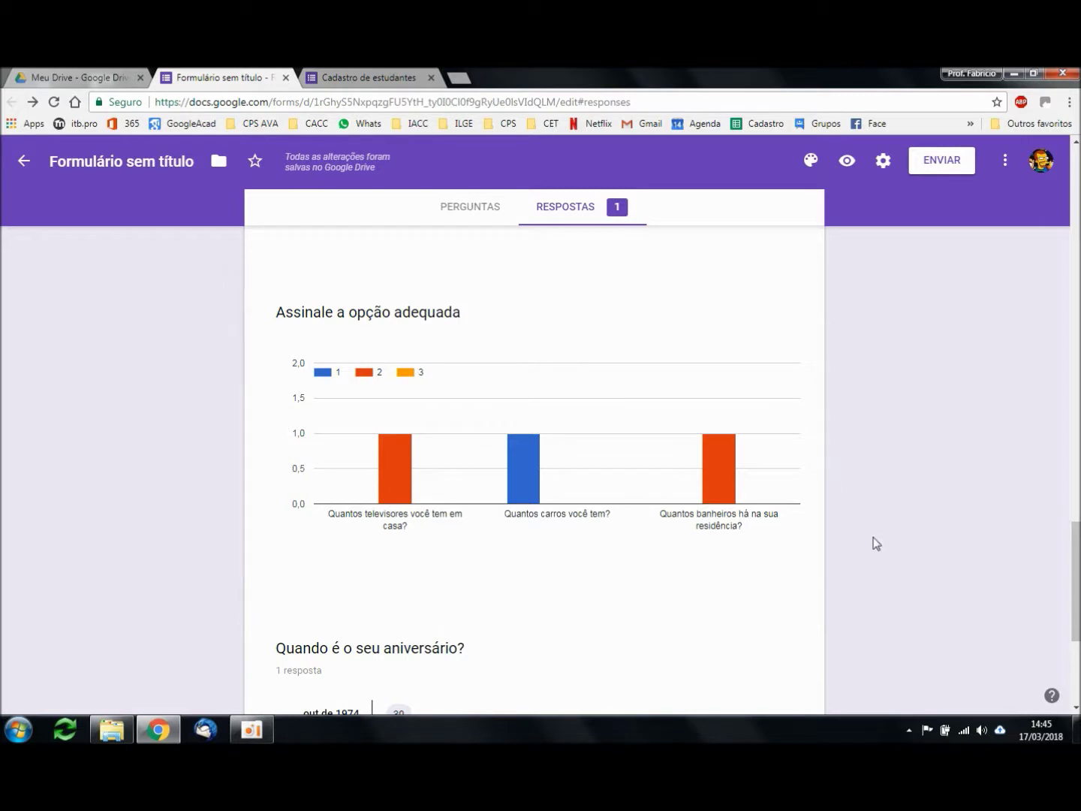
pyautogui.scroll(-4, 876, 544)
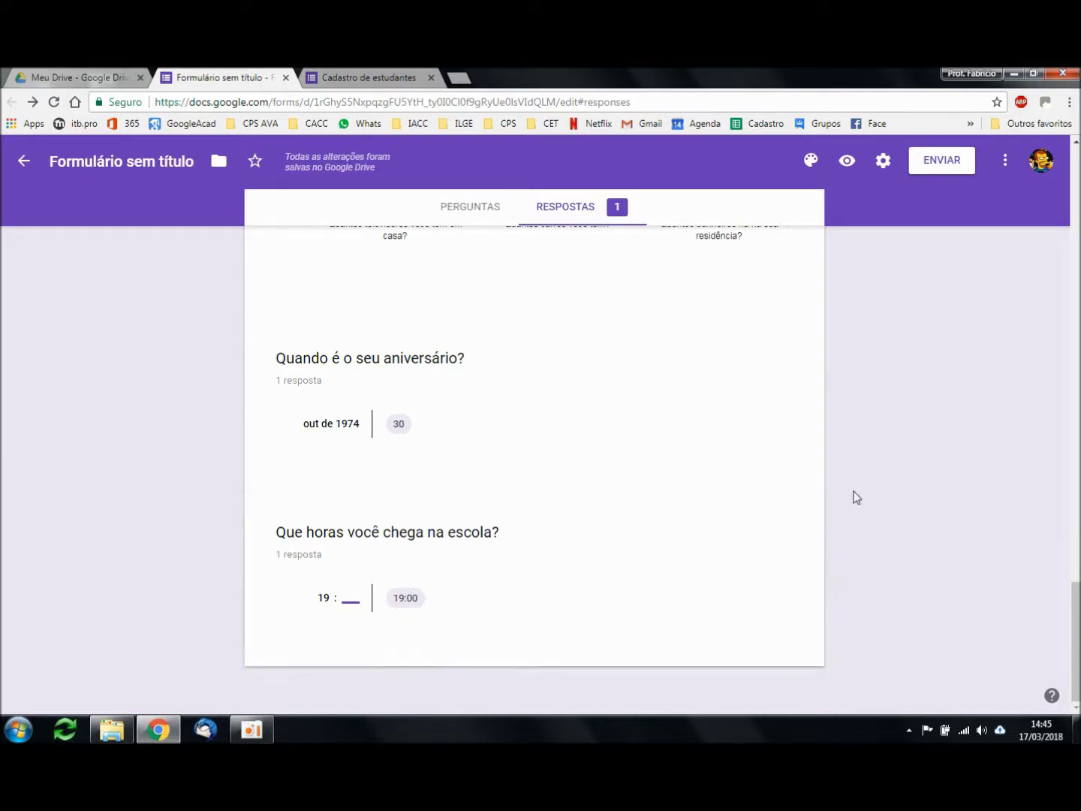
pyautogui.scroll(10, 920, 490)
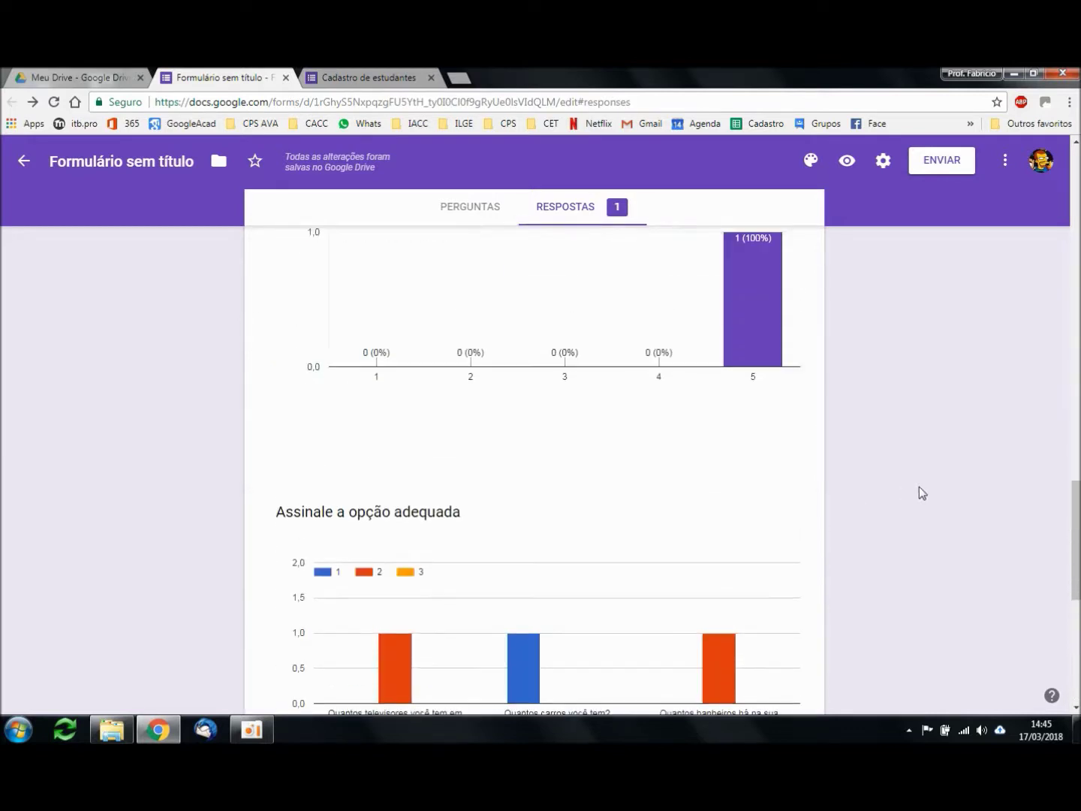
pyautogui.scroll(12, 919, 488)
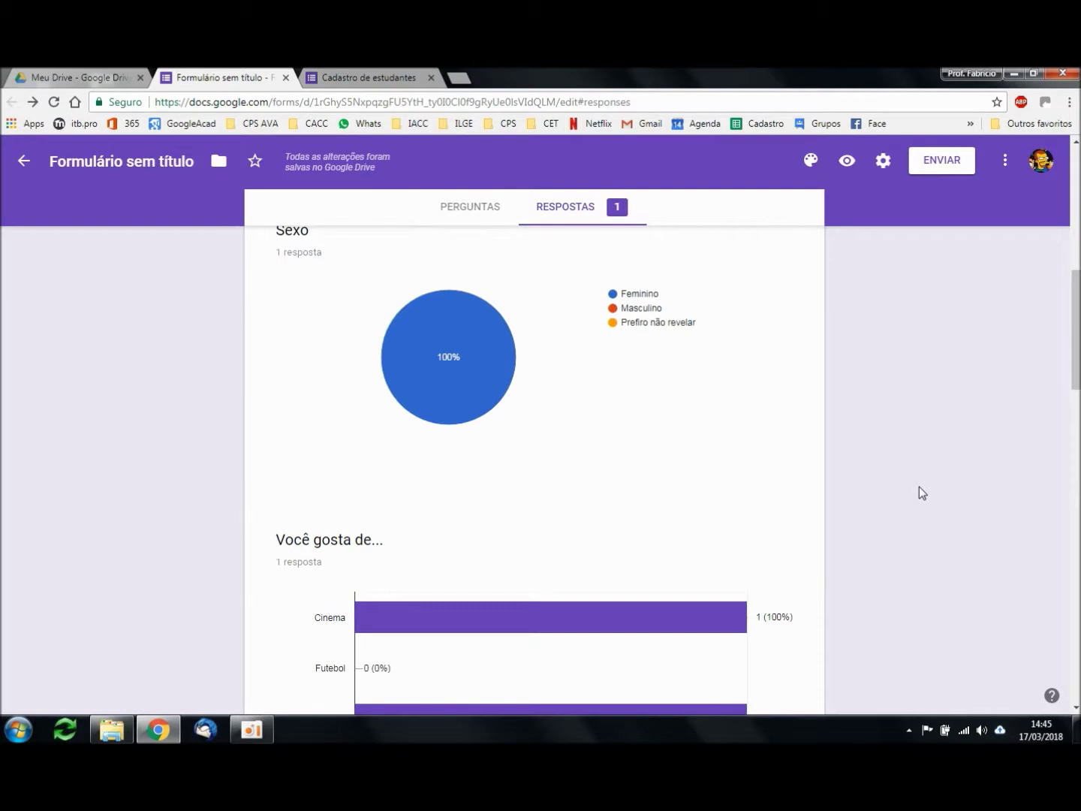
pyautogui.scroll(3, 919, 487)
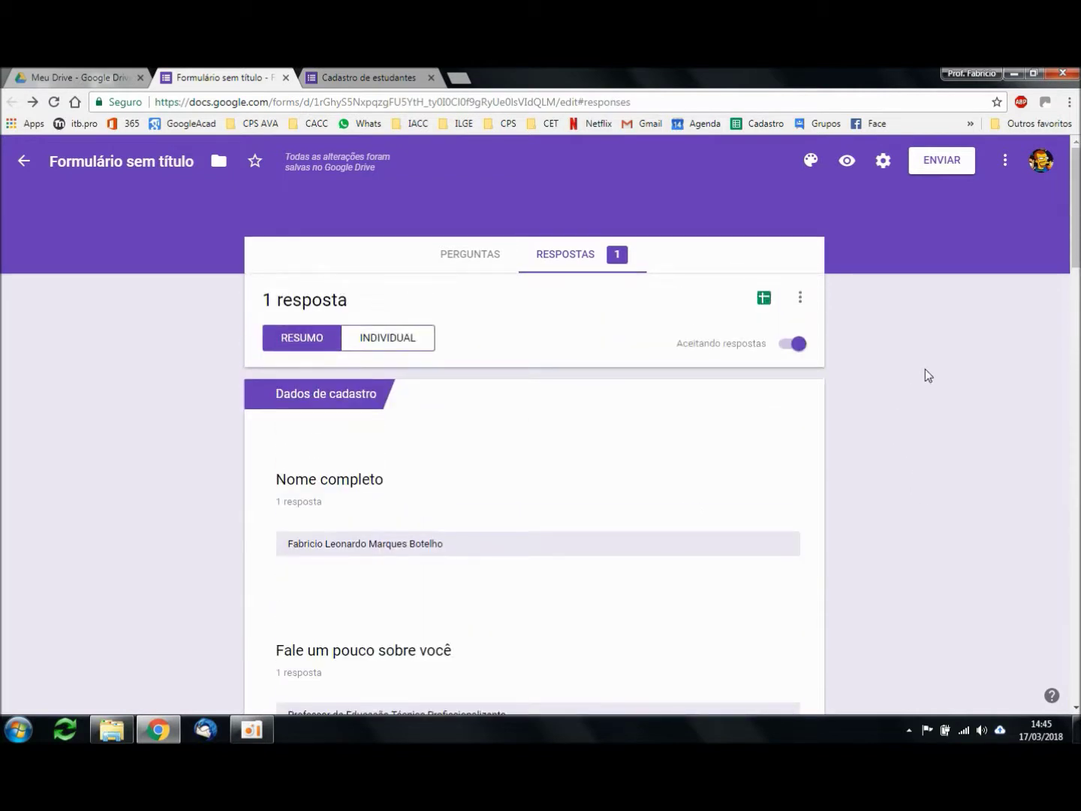
pyautogui.click(398, 79)
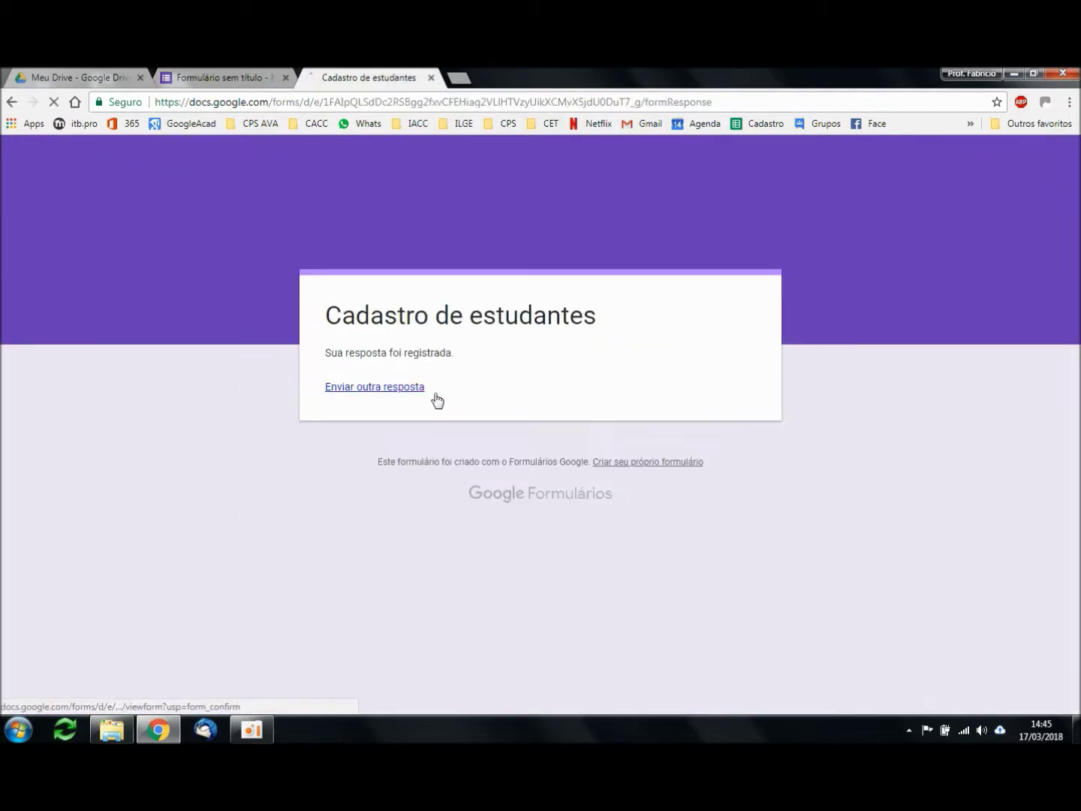
# Step: Start a new response, entering a name and a Design student self-description
pyautogui.click(405, 388)
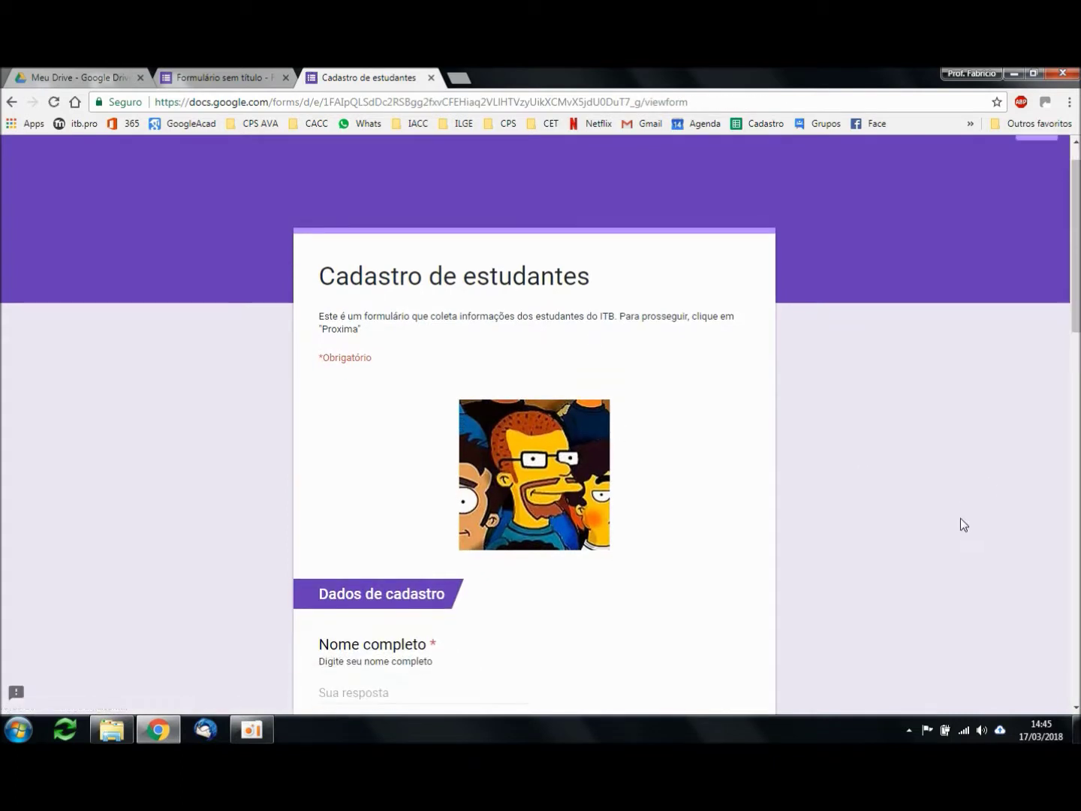
pyautogui.scroll(-4, 960, 524)
pyautogui.click(440, 437)
pyautogui.write('Maria Joaquina')
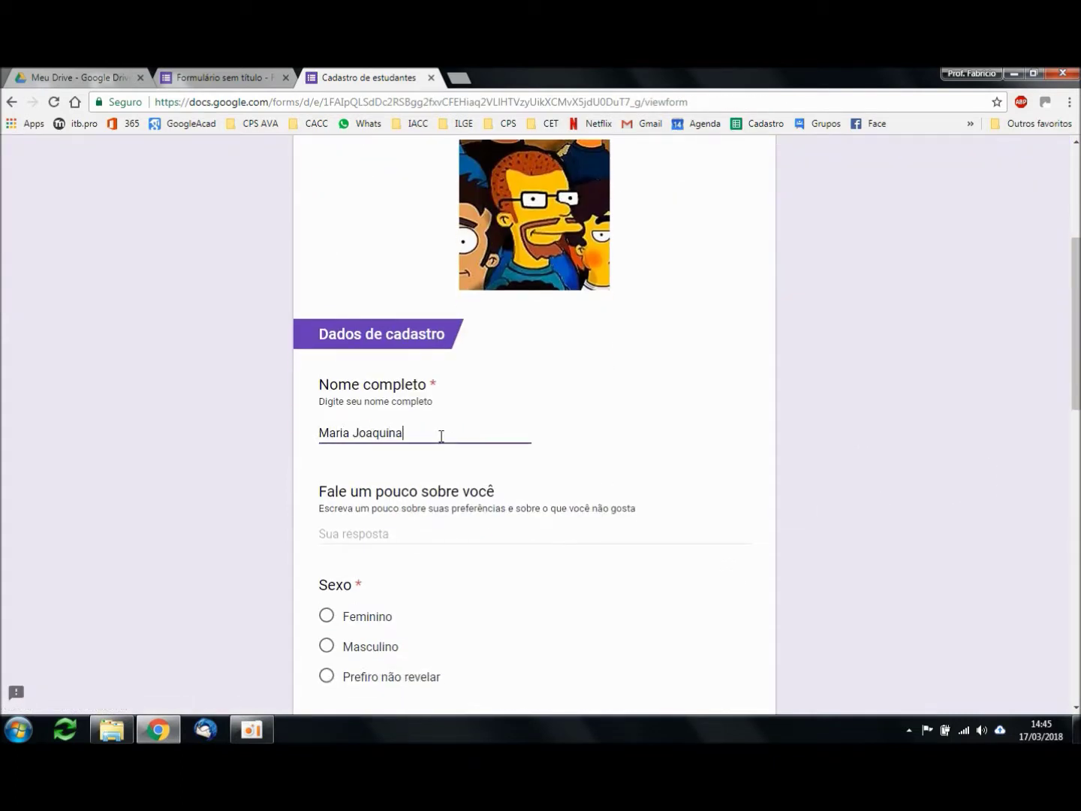
pyautogui.click(389, 538)
pyautogui.write('Estudante de')
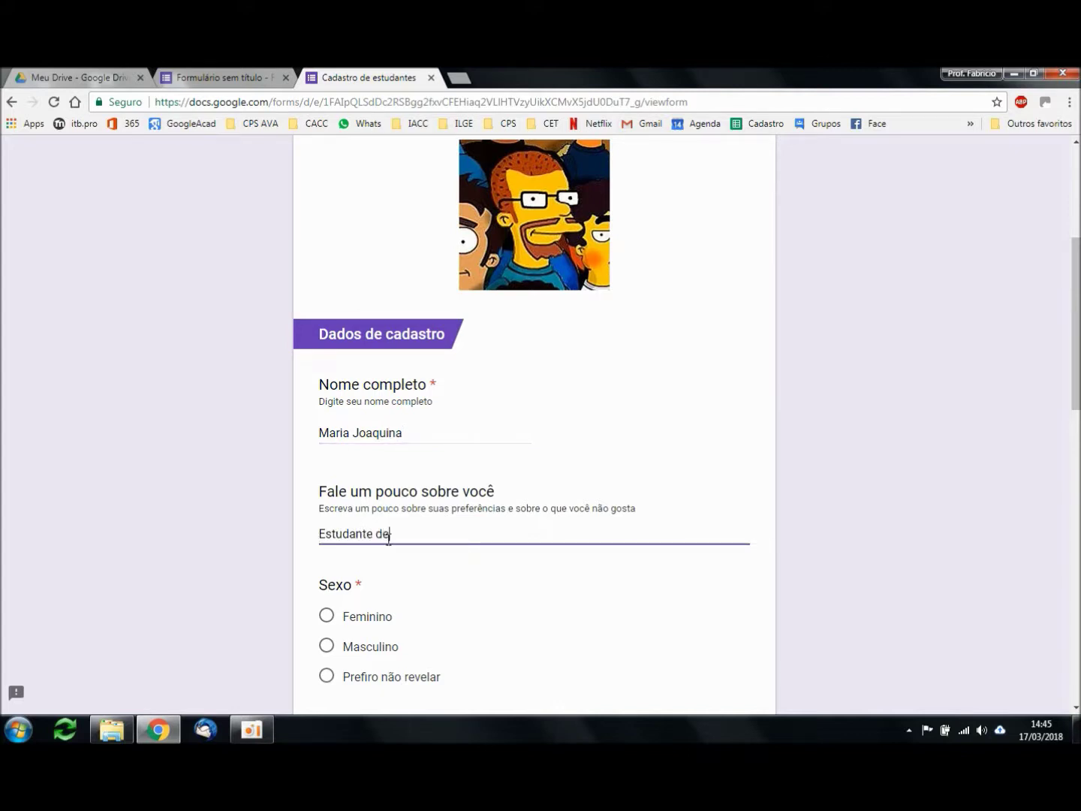
pyautogui.write(' Design de |Intyer')
pyautogui.hotkey('ctrl', 'shift', 'Left')
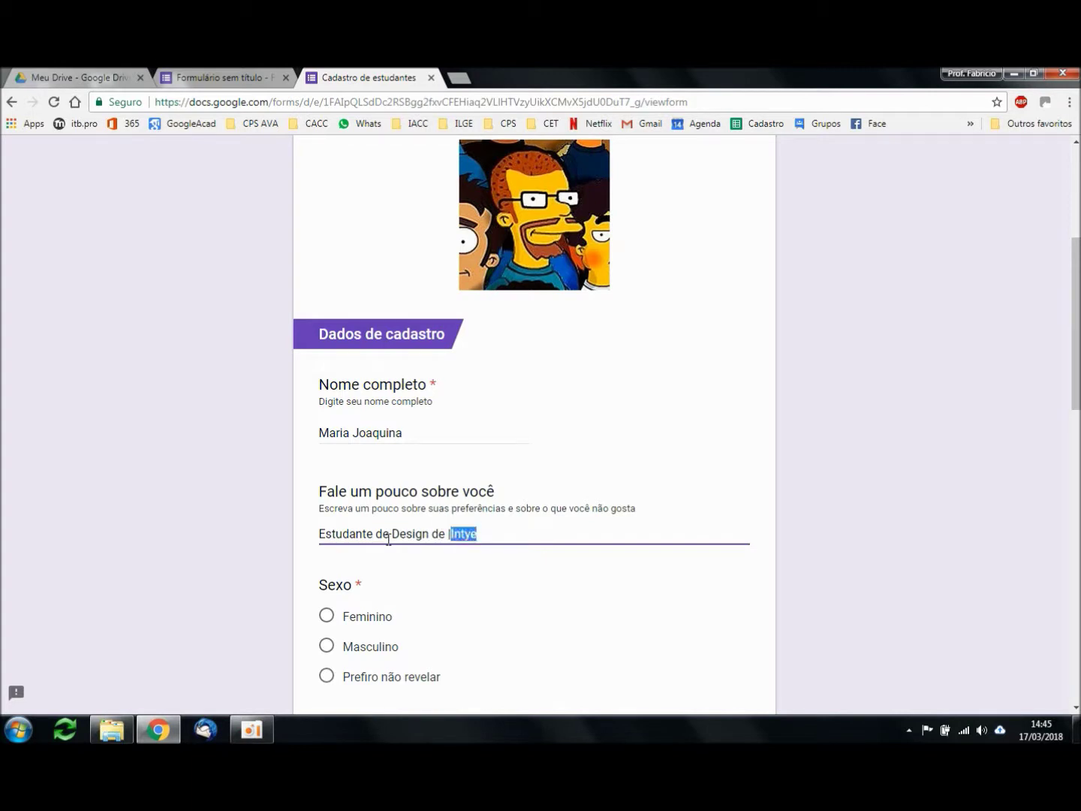
pyautogui.write('In')
pyautogui.scroll(-3, 827, 484)
# Step: Answer Prefiro não revelar for Sexo, tick Estudar and Futebol, and choose Hércules as ITB
pyautogui.click(328, 450)
pyautogui.scroll(-3, 884, 495)
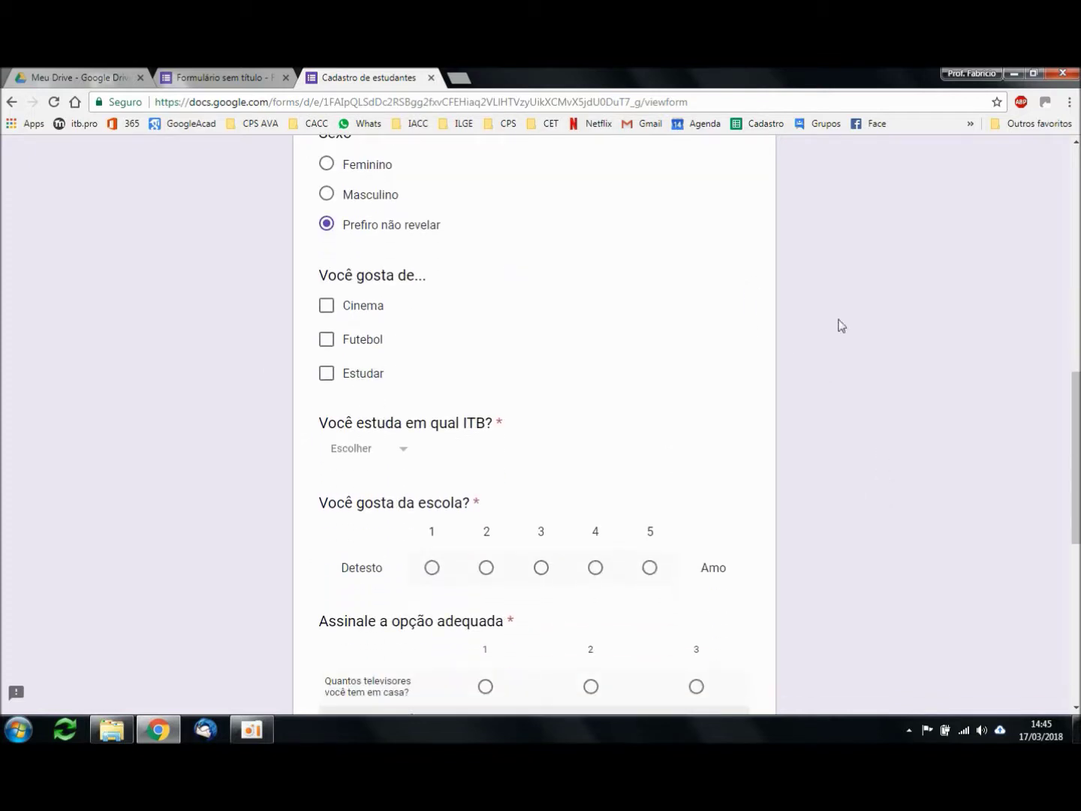
pyautogui.click(327, 373)
pyautogui.click(328, 341)
pyautogui.scroll(-2, 849, 409)
pyautogui.click(390, 298)
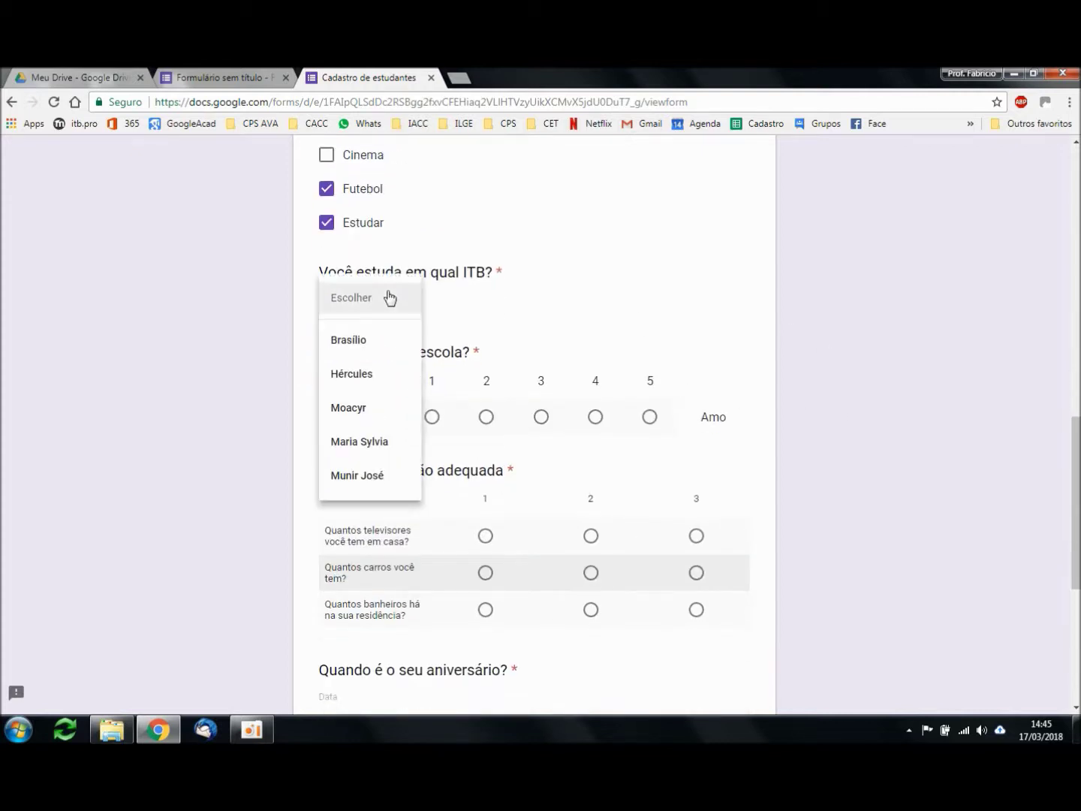
pyautogui.click(374, 376)
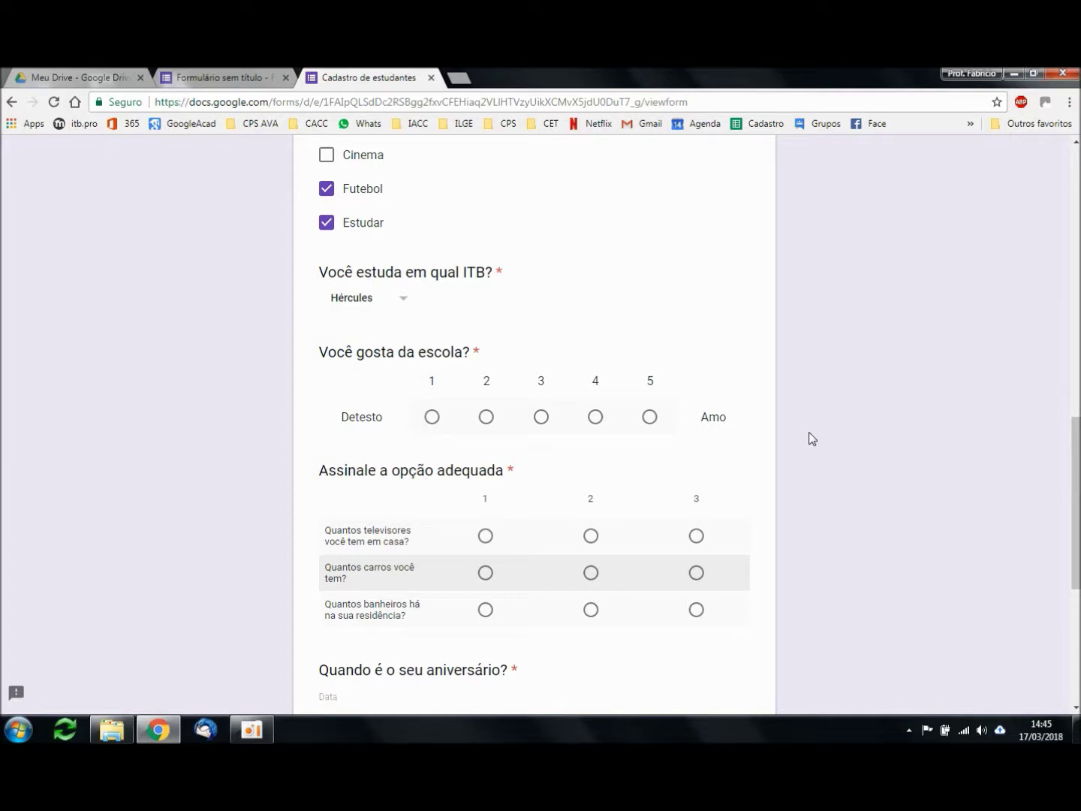
# Step: Rate liking the school 3 and answer 1 for televisions, cars and bathrooms
pyautogui.scroll(-1, 875, 441)
pyautogui.click(540, 343)
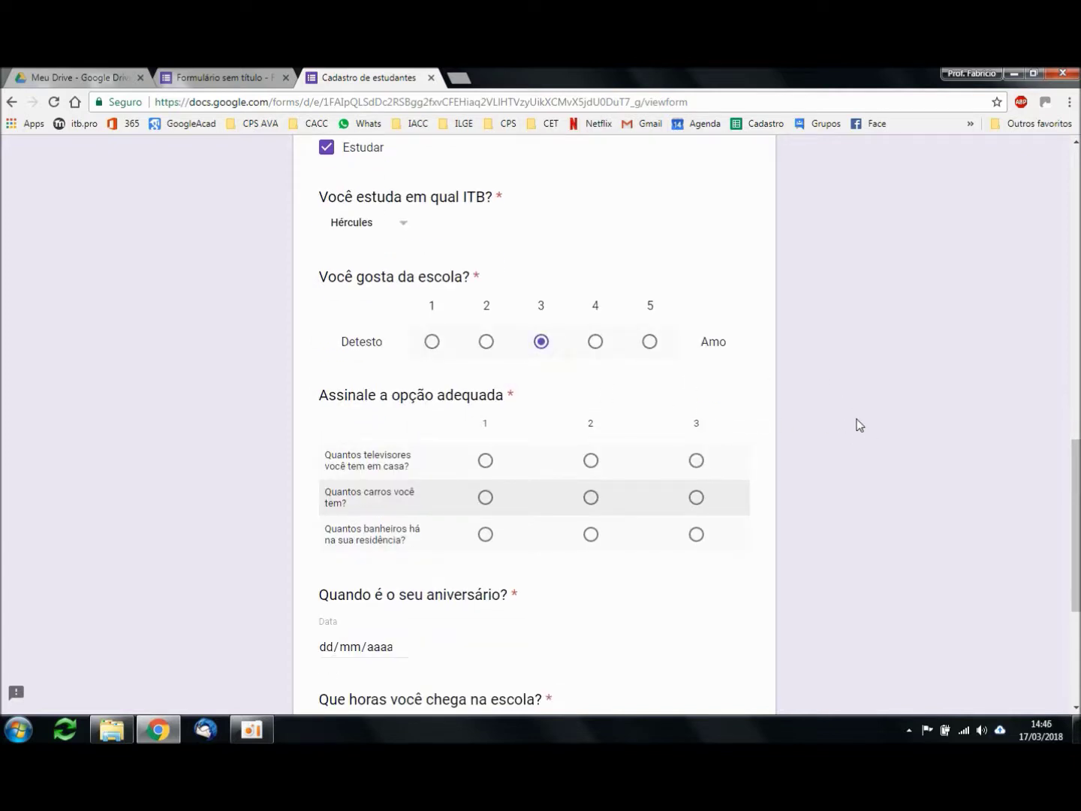
pyautogui.scroll(-2, 863, 426)
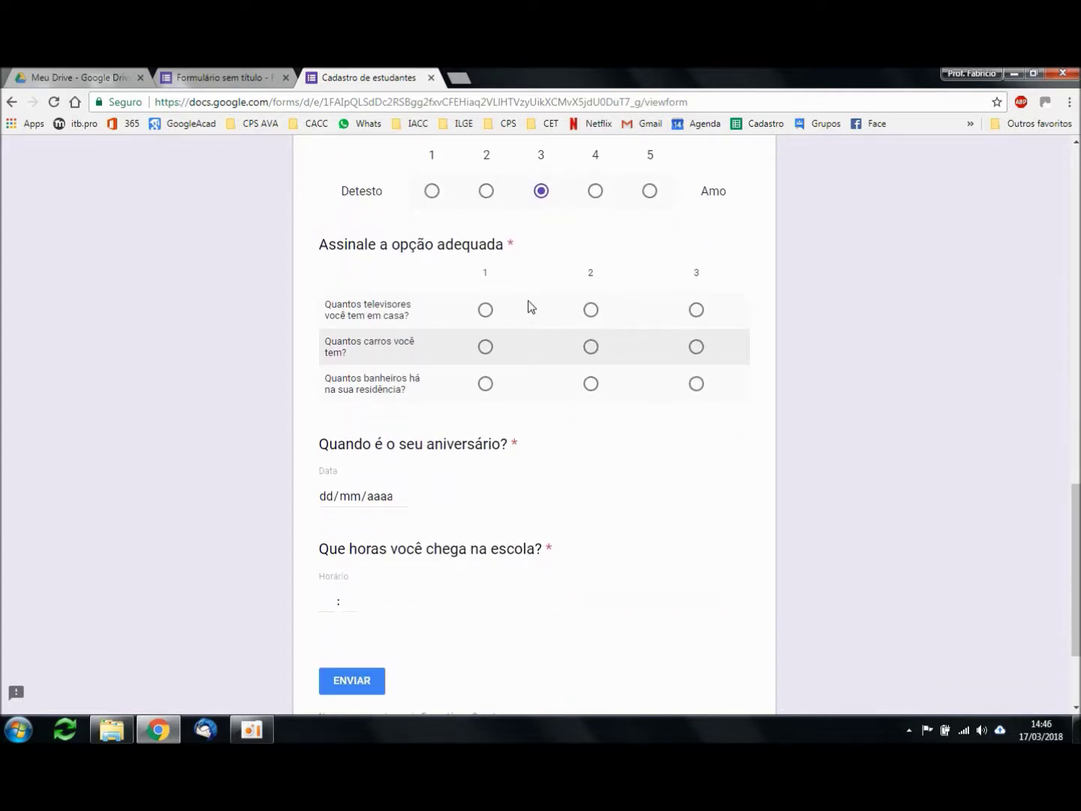
pyautogui.click(485, 311)
pyautogui.click(484, 346)
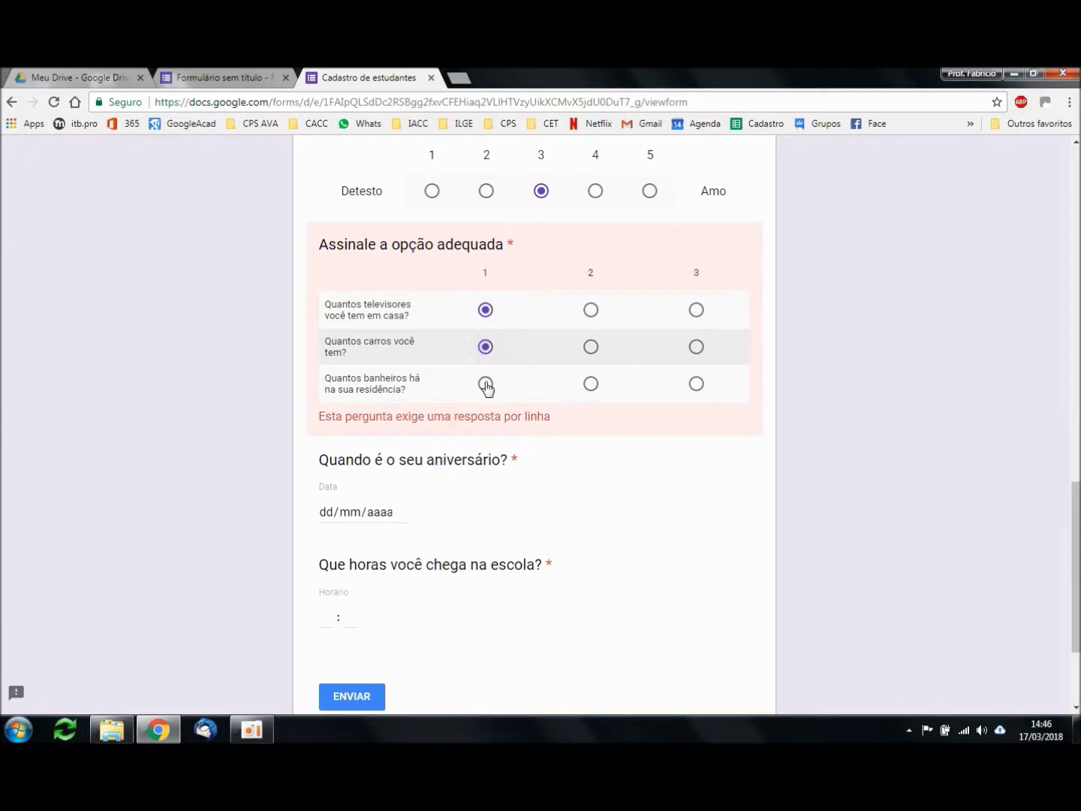
pyautogui.click(485, 384)
pyautogui.scroll(-1, 848, 409)
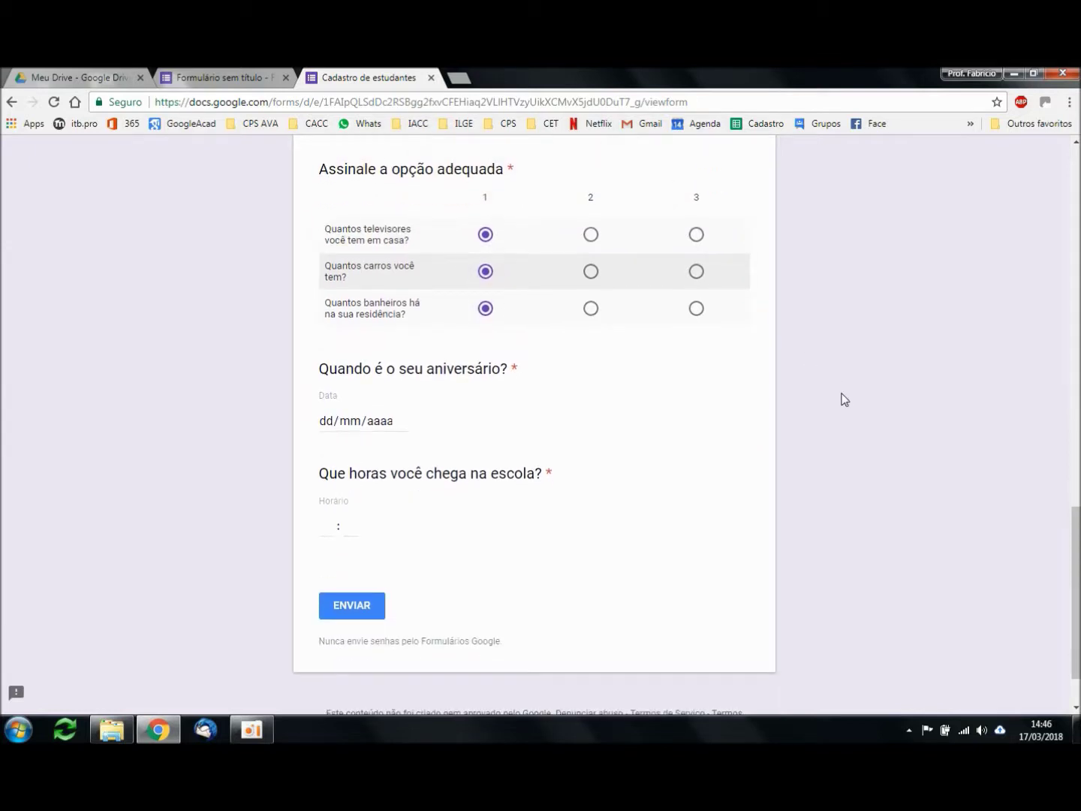
pyautogui.scroll(-1, 842, 397)
pyautogui.click(326, 349)
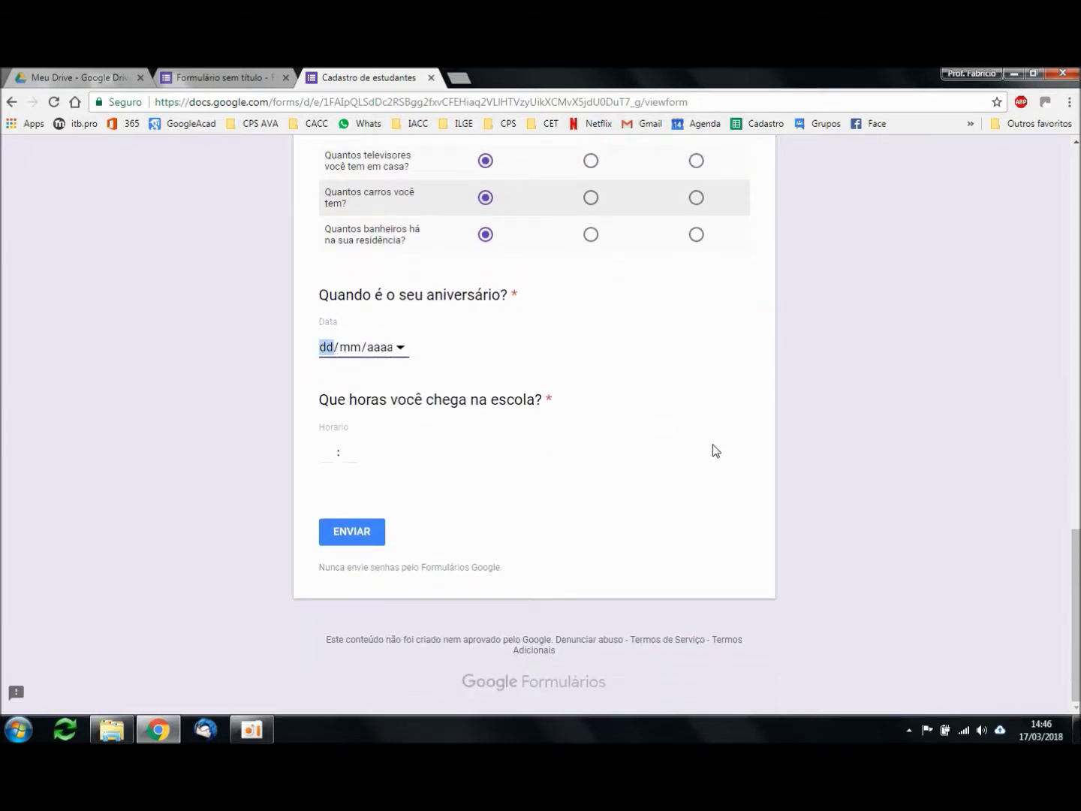
pyautogui.write('29/10/')
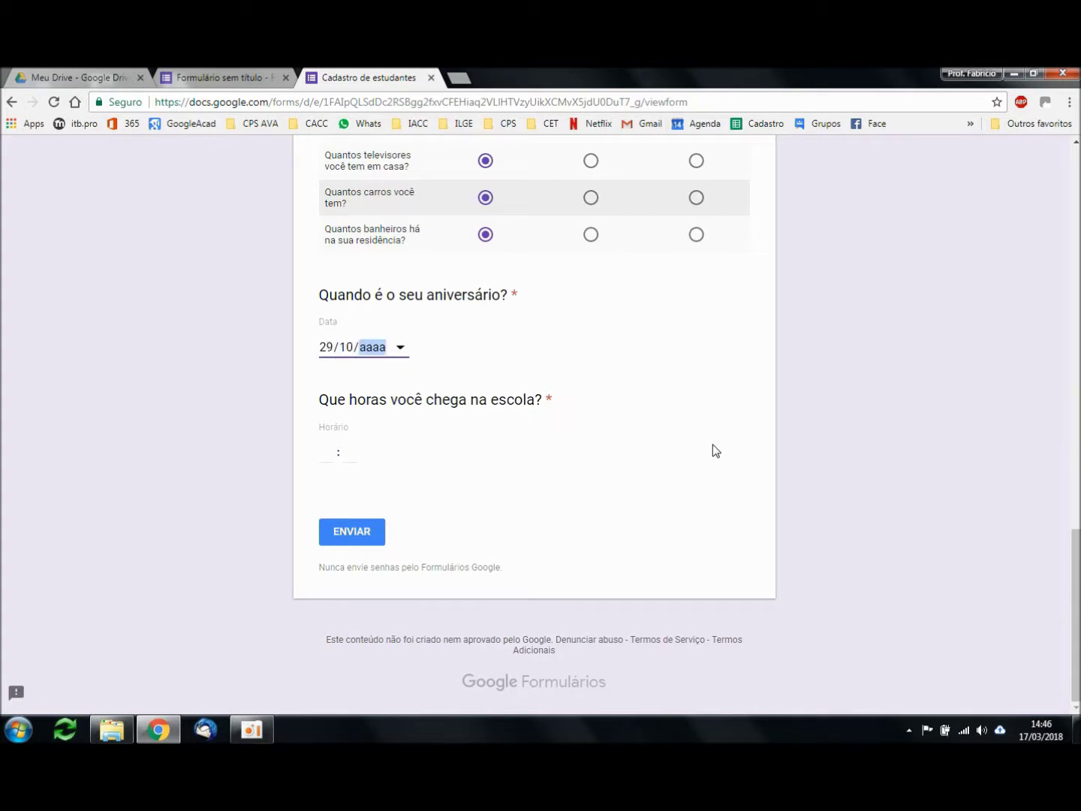
pyautogui.write('001975')
pyautogui.click(335, 459)
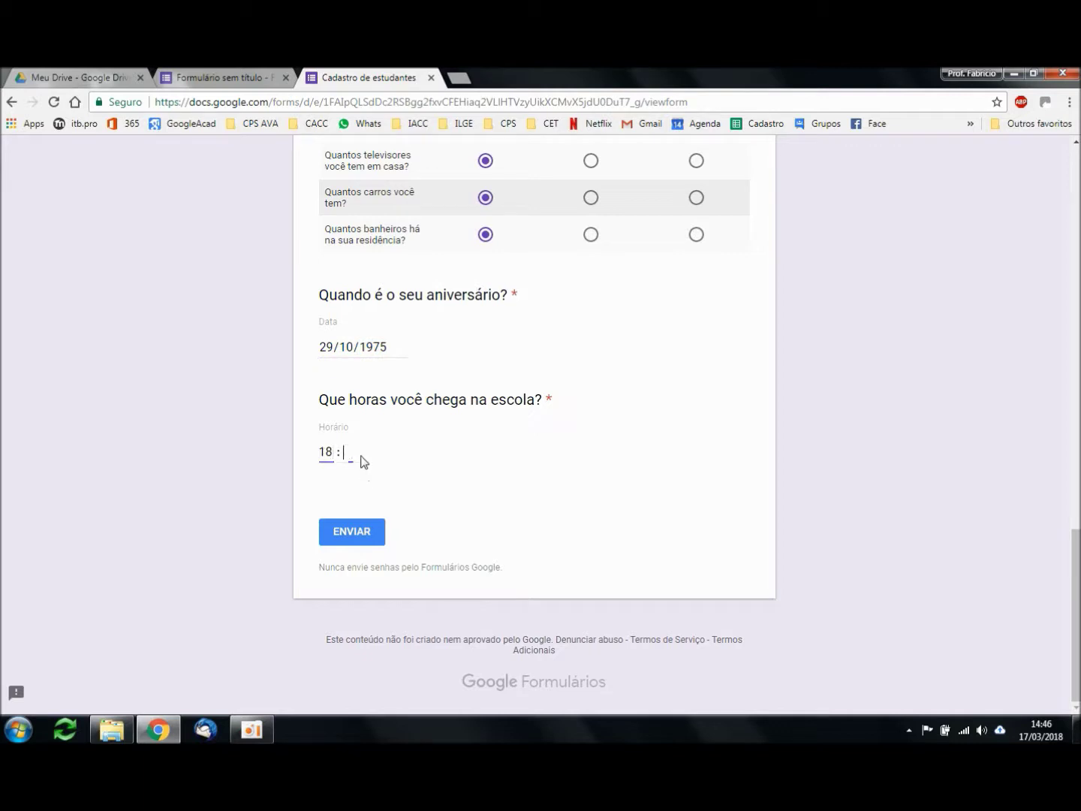
pyautogui.click(360, 539)
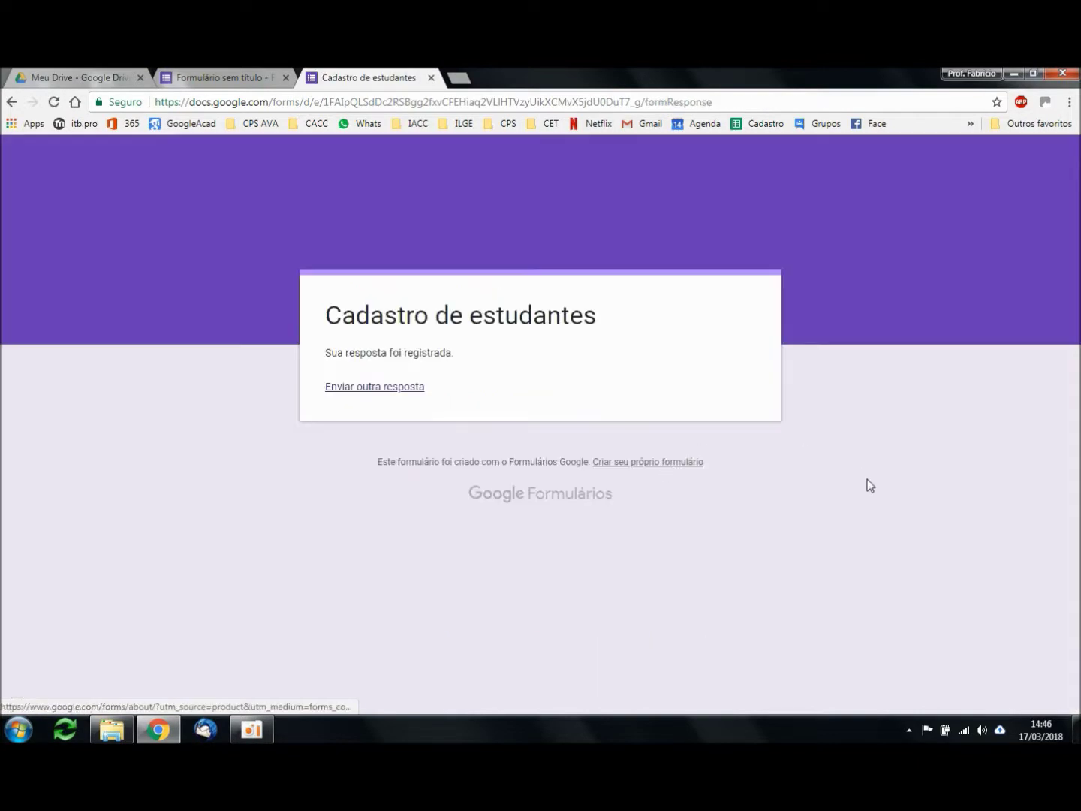
pyautogui.click(226, 78)
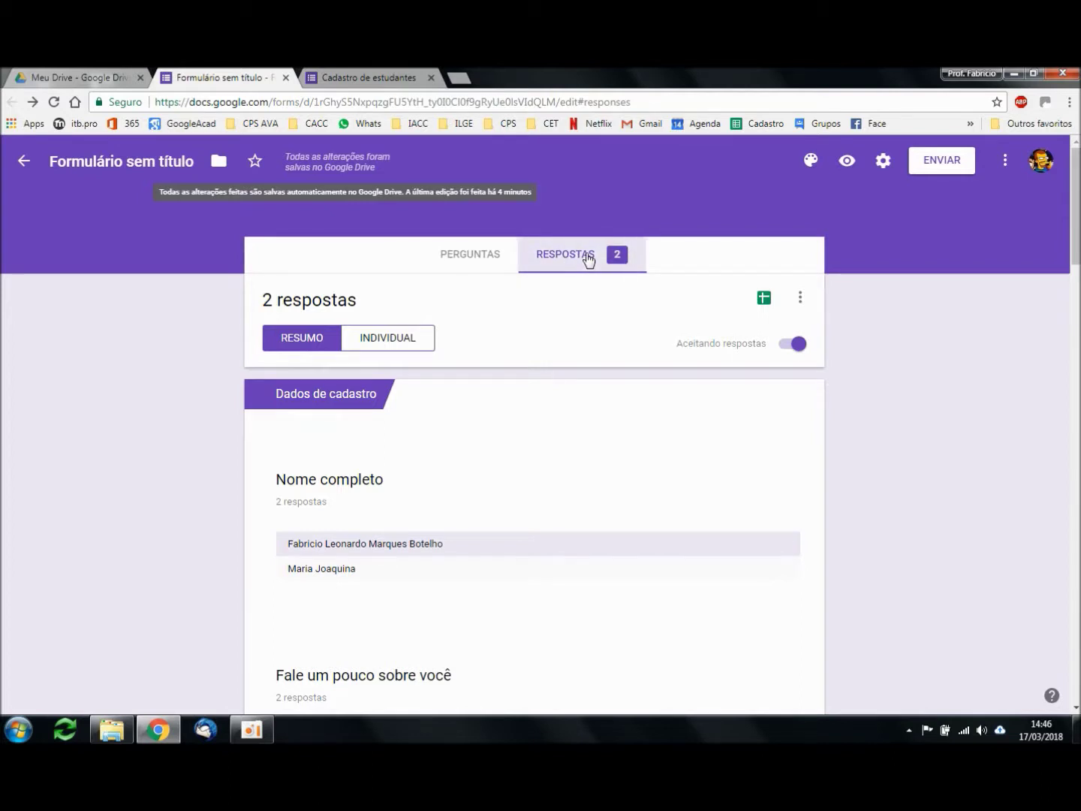
# Step: Switch to the individual view and advance to response 2 de 2
pyautogui.click(408, 344)
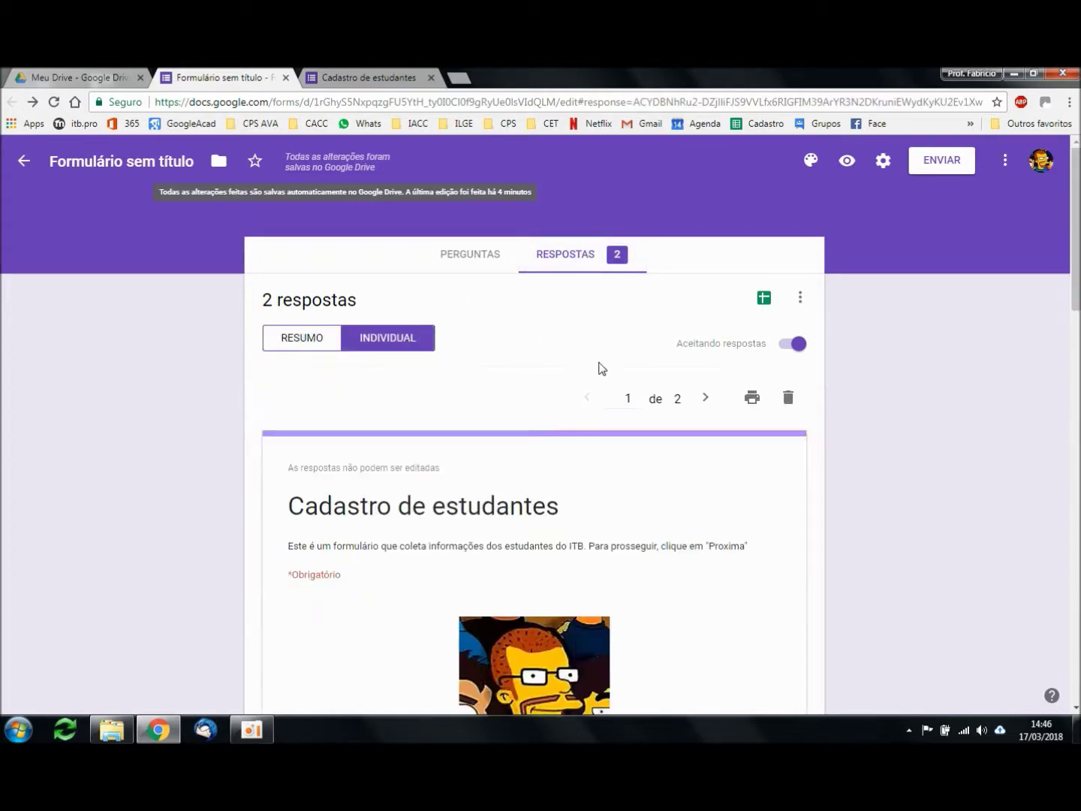
pyautogui.scroll(-1, 833, 417)
pyautogui.click(707, 324)
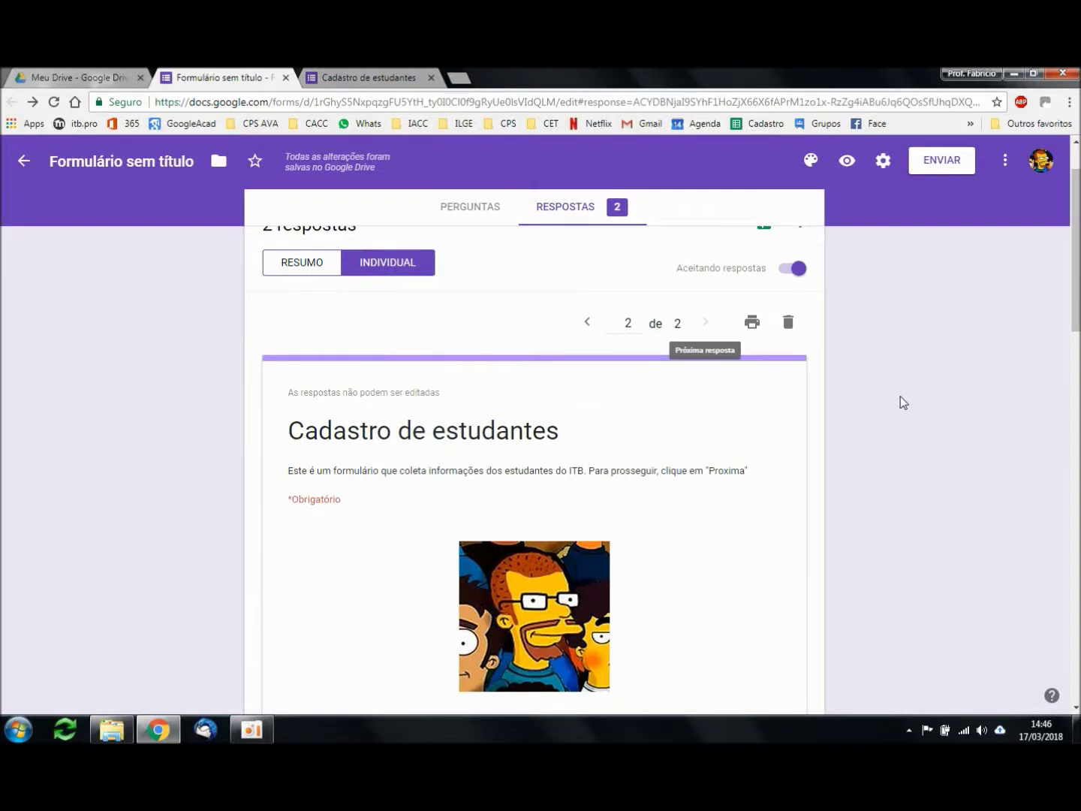
pyautogui.scroll(-6, 939, 426)
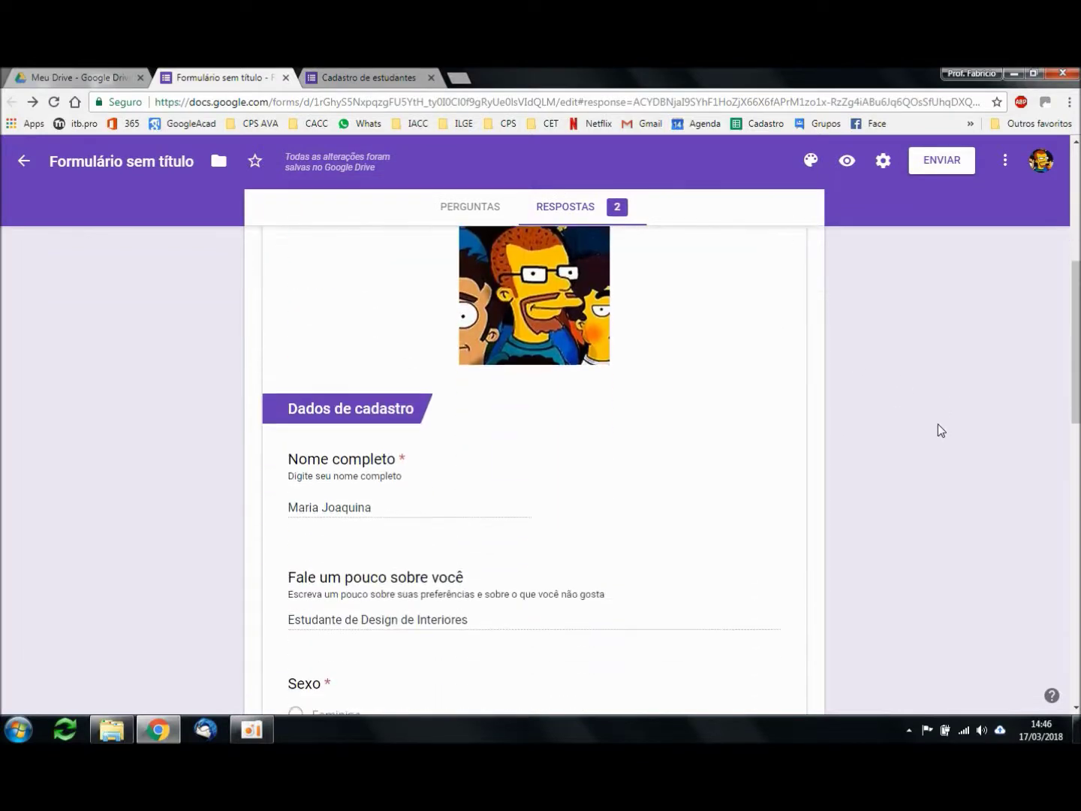
pyautogui.scroll(5, 981, 442)
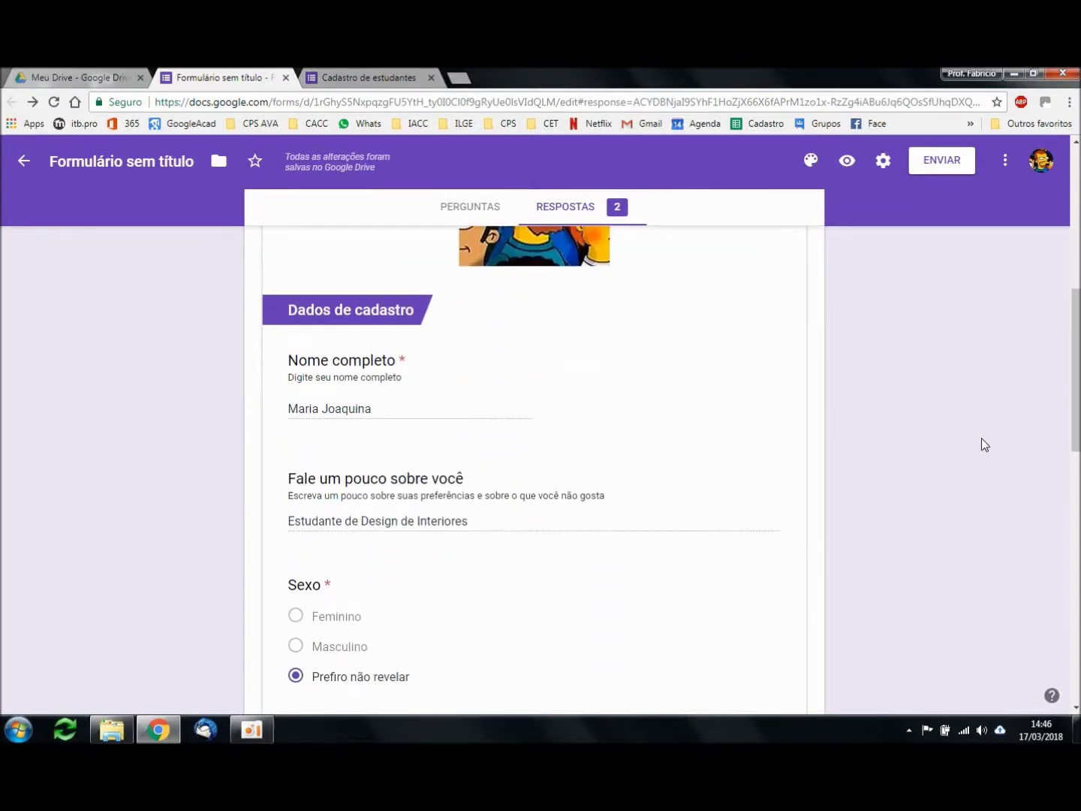
pyautogui.scroll(2, 921, 420)
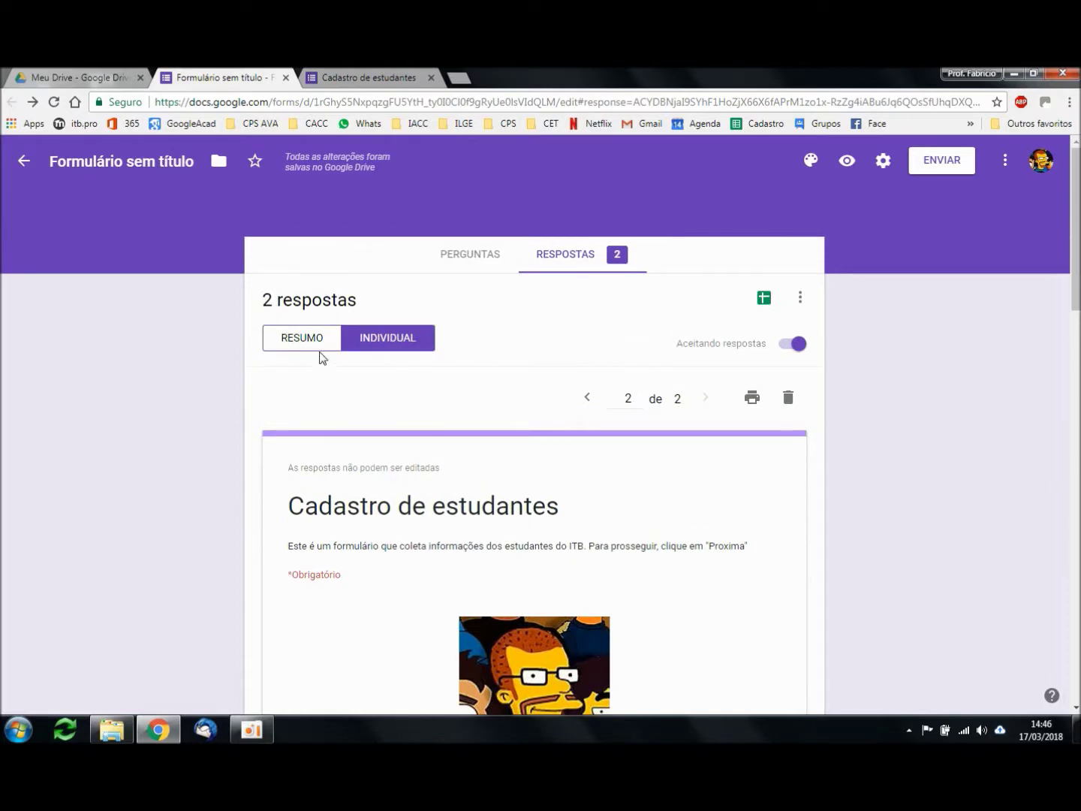
# Step: Return to RESUMO and review the first charts covering both responses
pyautogui.click(315, 344)
pyautogui.scroll(-7, 938, 476)
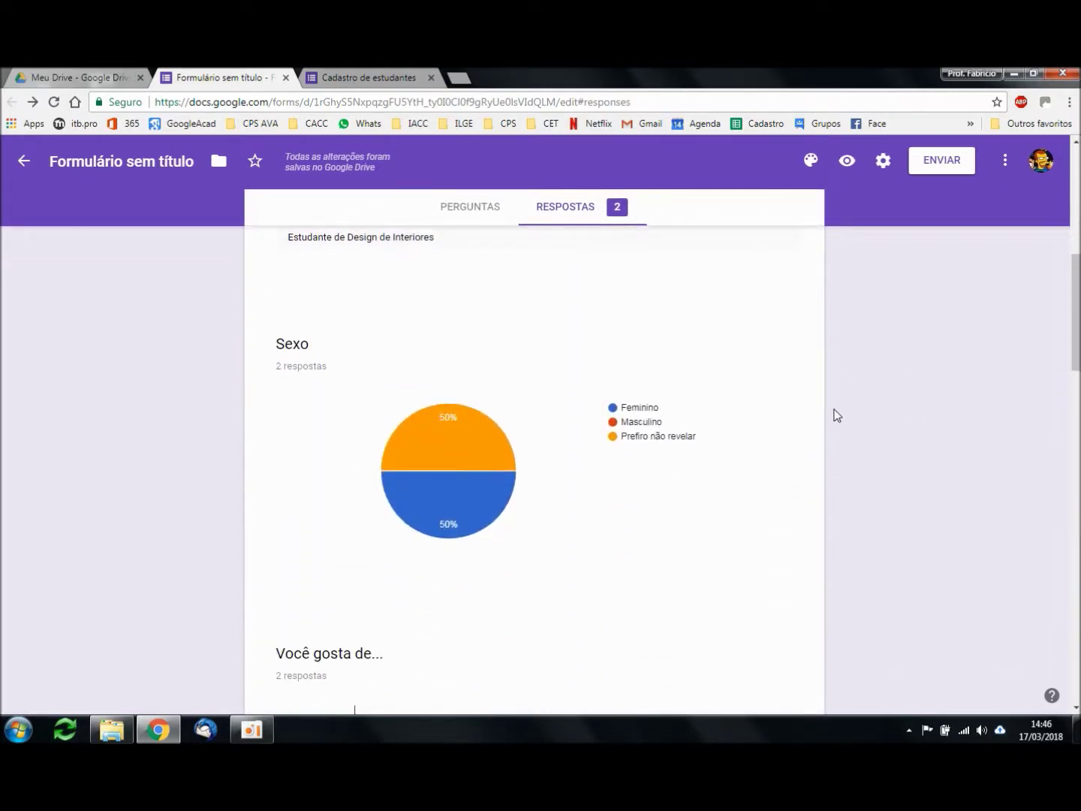
pyautogui.moveTo(490, 439)
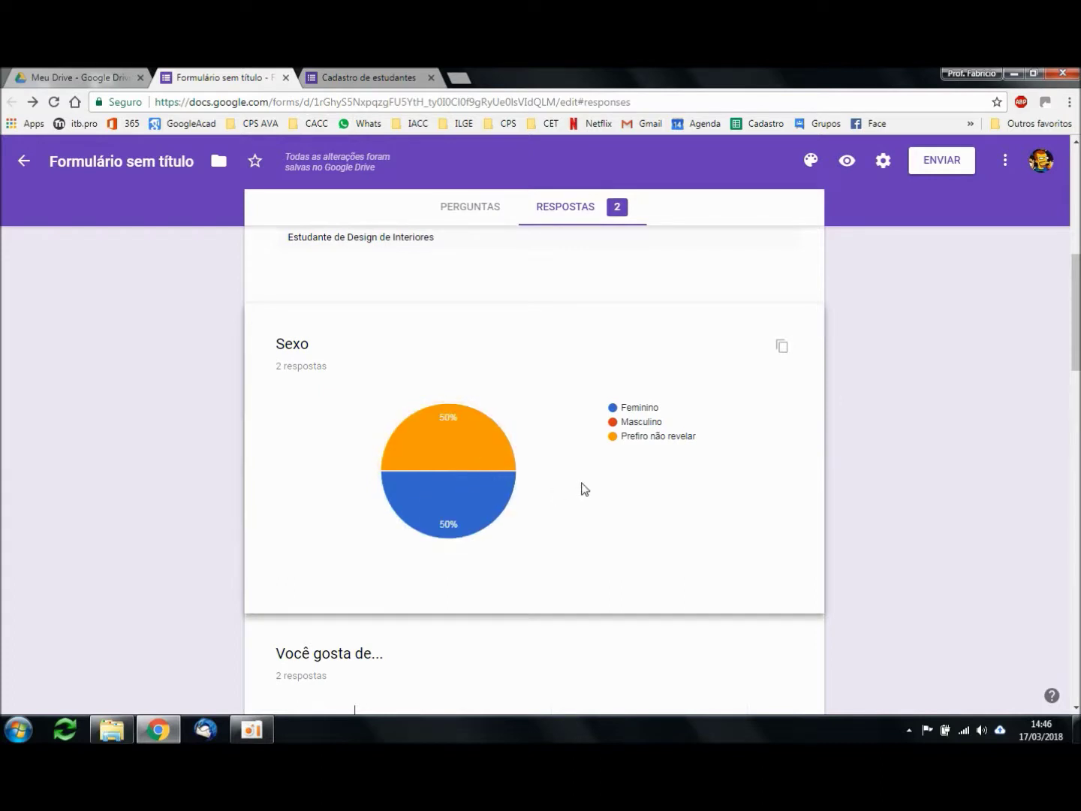
pyautogui.moveTo(492, 517)
pyautogui.scroll(-2, 896, 450)
pyautogui.scroll(-2, 894, 446)
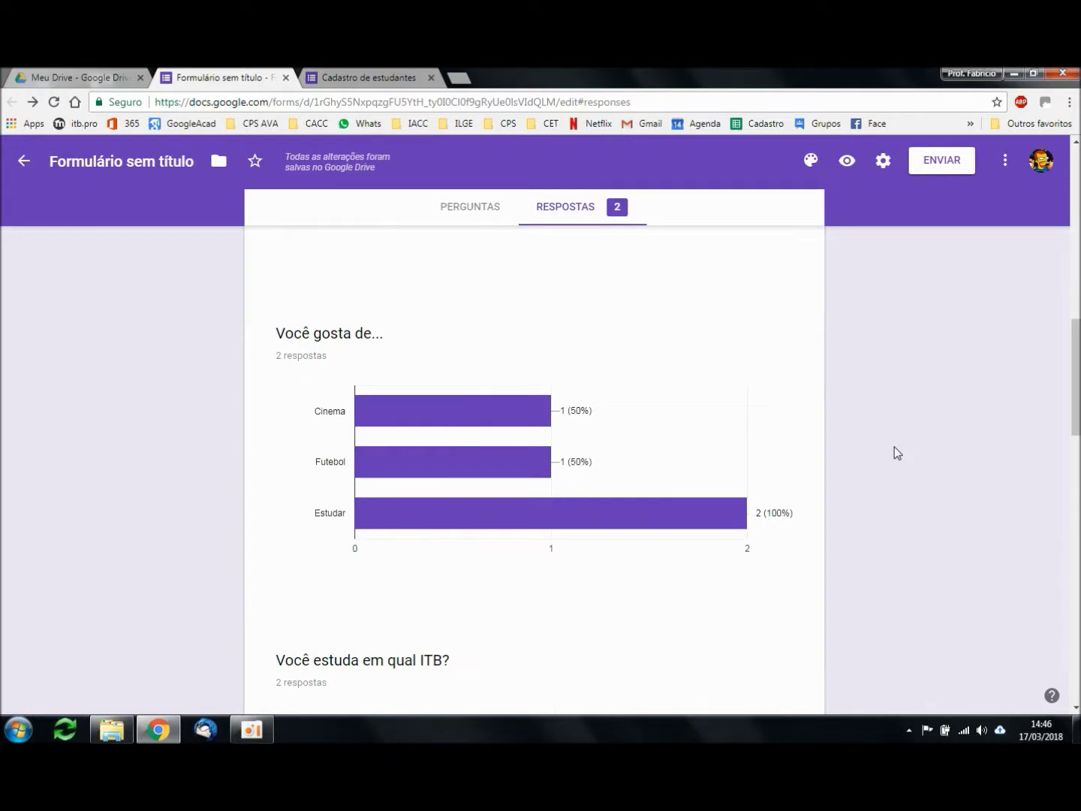
pyautogui.moveTo(473, 366)
pyautogui.moveTo(471, 417)
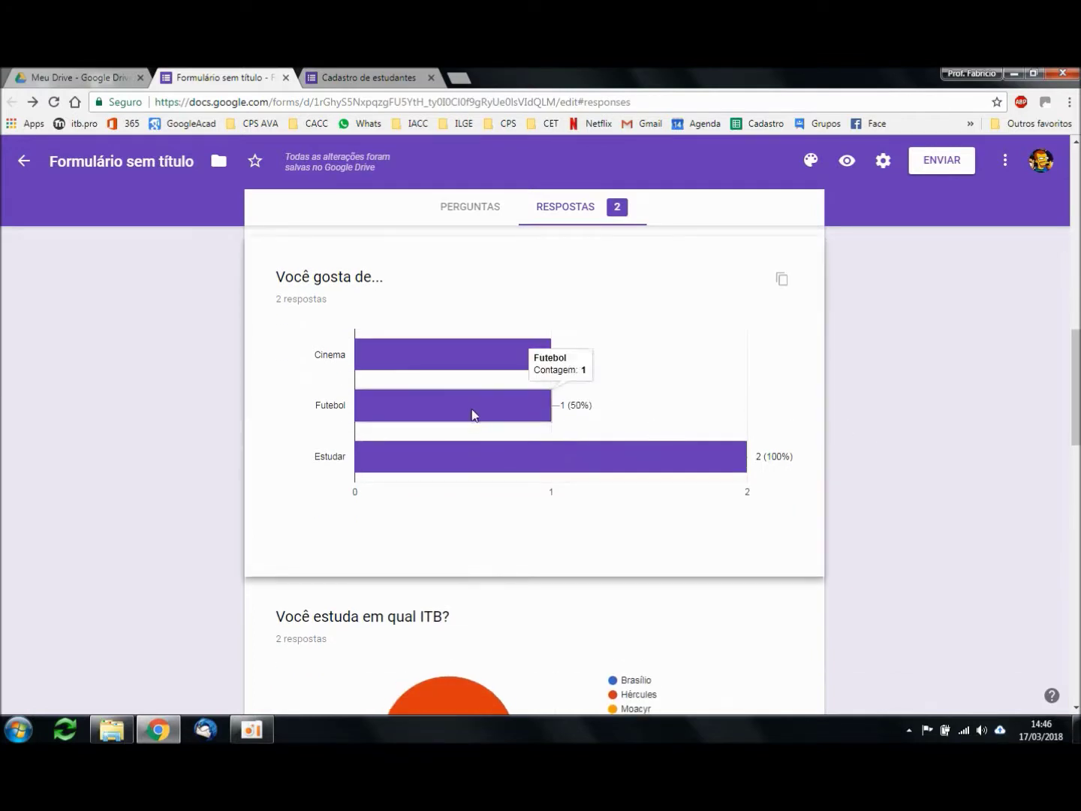
pyautogui.moveTo(496, 466)
pyautogui.moveTo(505, 408)
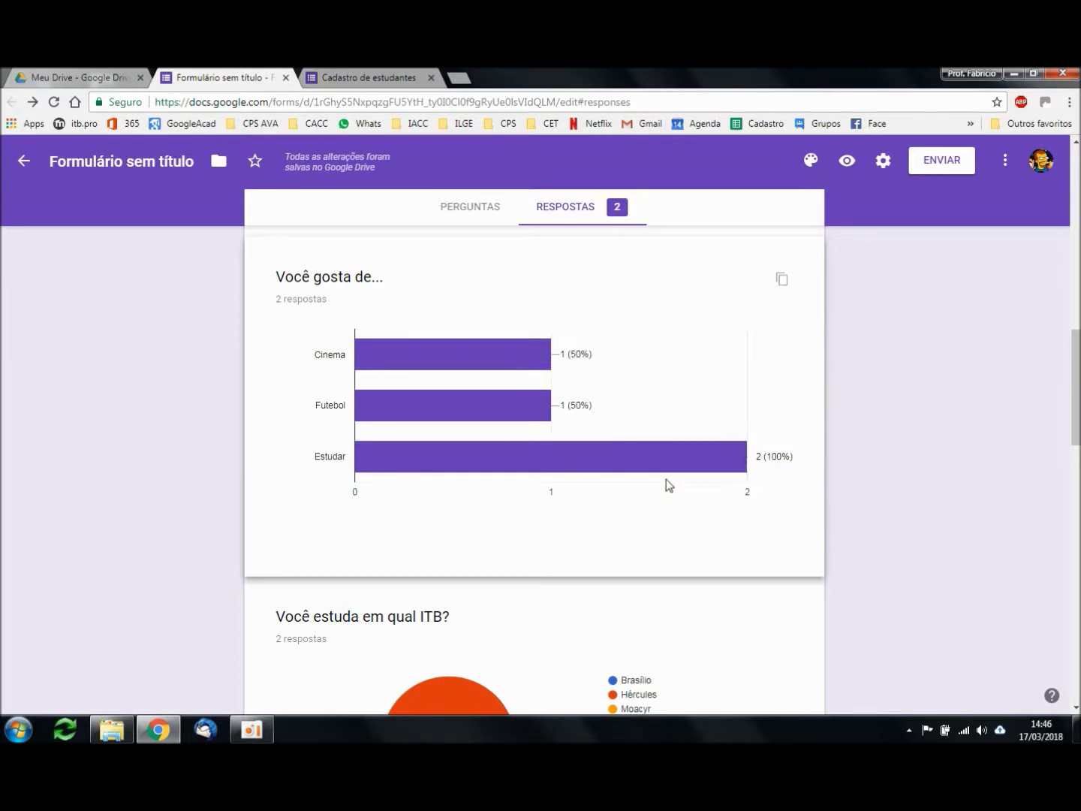
# Step: Scroll through the remaining charts, including arrival times 18:30 and 19:00, and back up
pyautogui.scroll(-1, 916, 510)
pyautogui.scroll(-3, 909, 497)
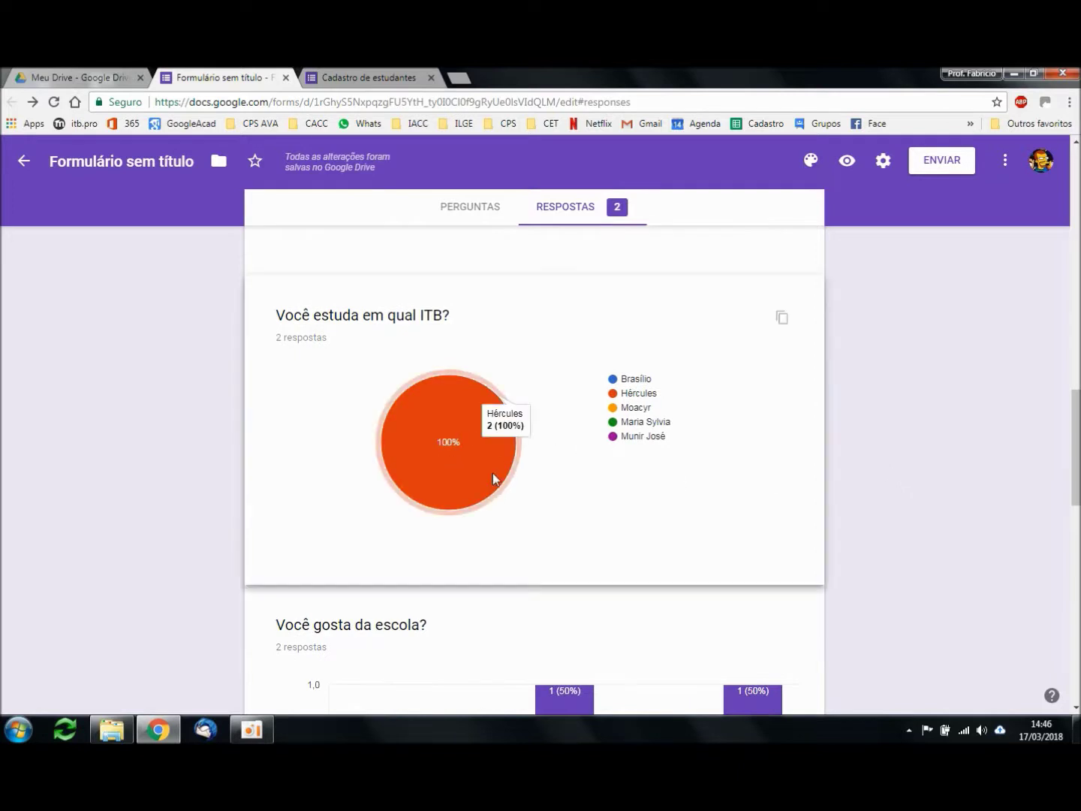
pyautogui.scroll(-4, 898, 468)
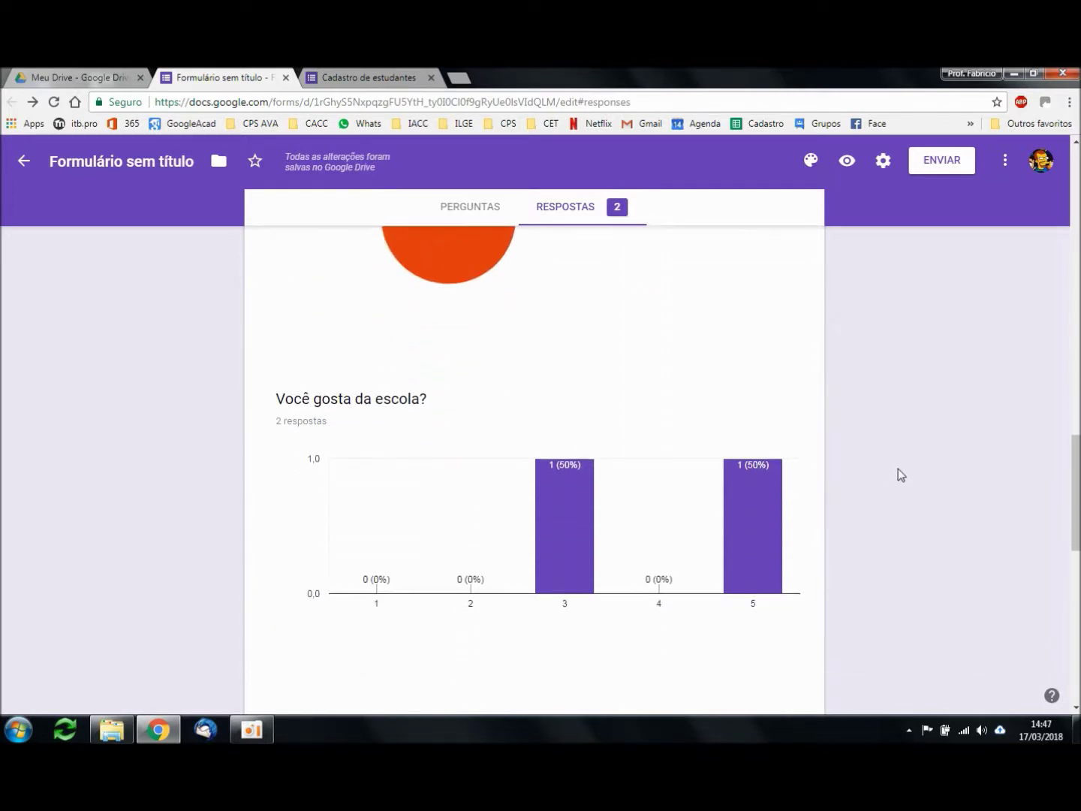
pyautogui.moveTo(560, 449)
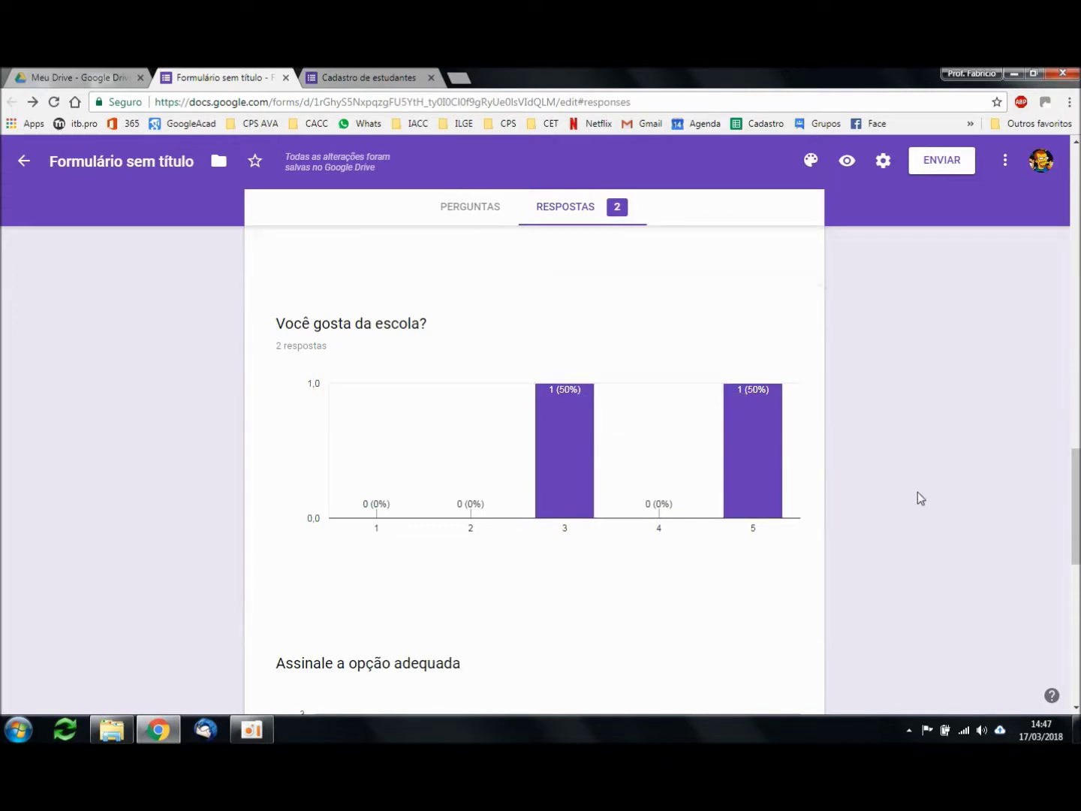
pyautogui.scroll(-4, 918, 492)
pyautogui.scroll(-1, 916, 492)
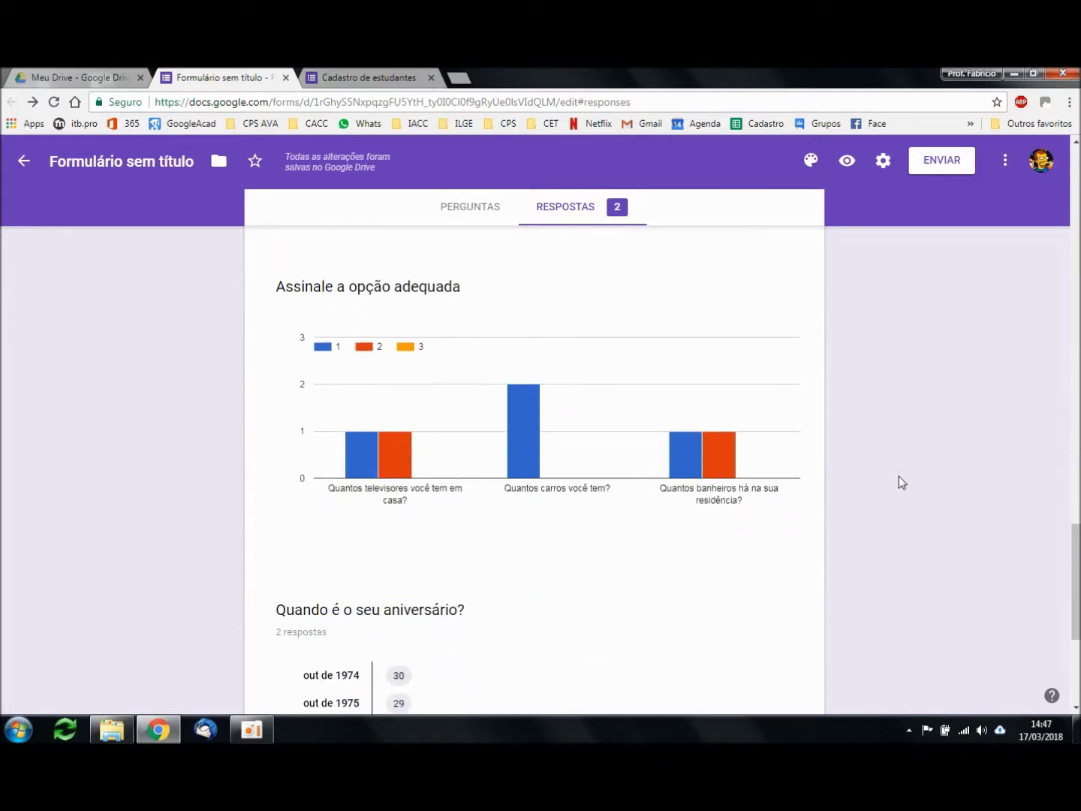
pyautogui.moveTo(375, 474)
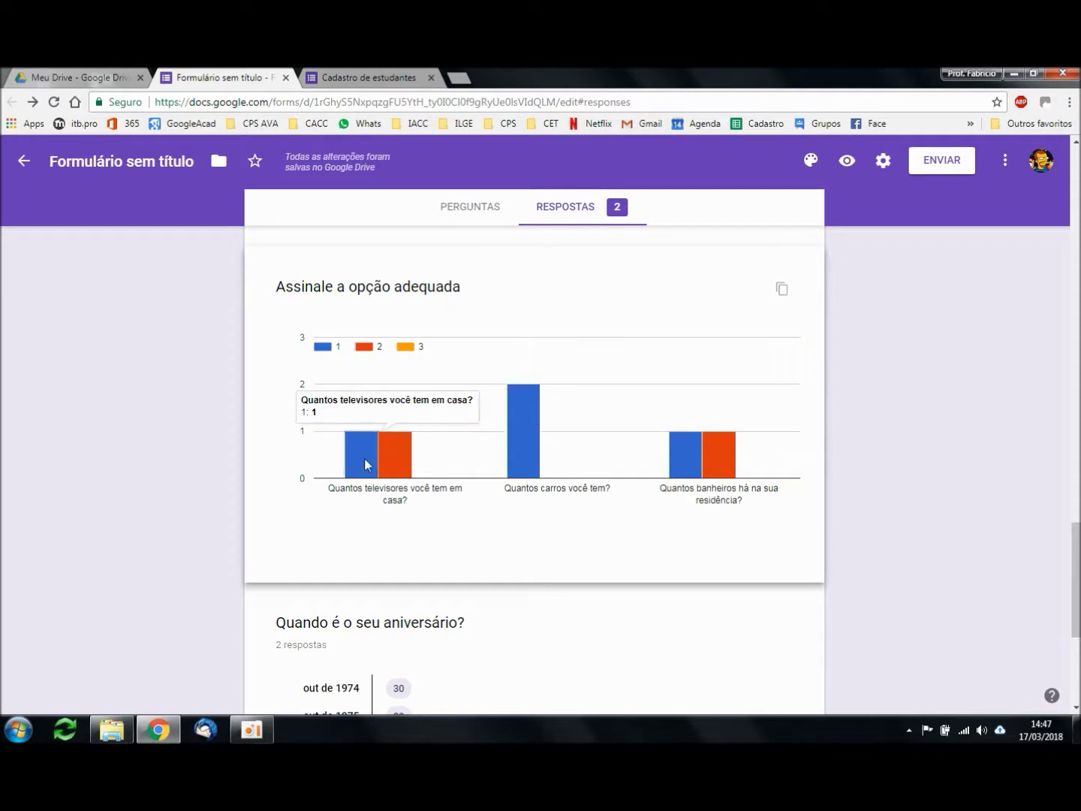
pyautogui.scroll(-3, 916, 452)
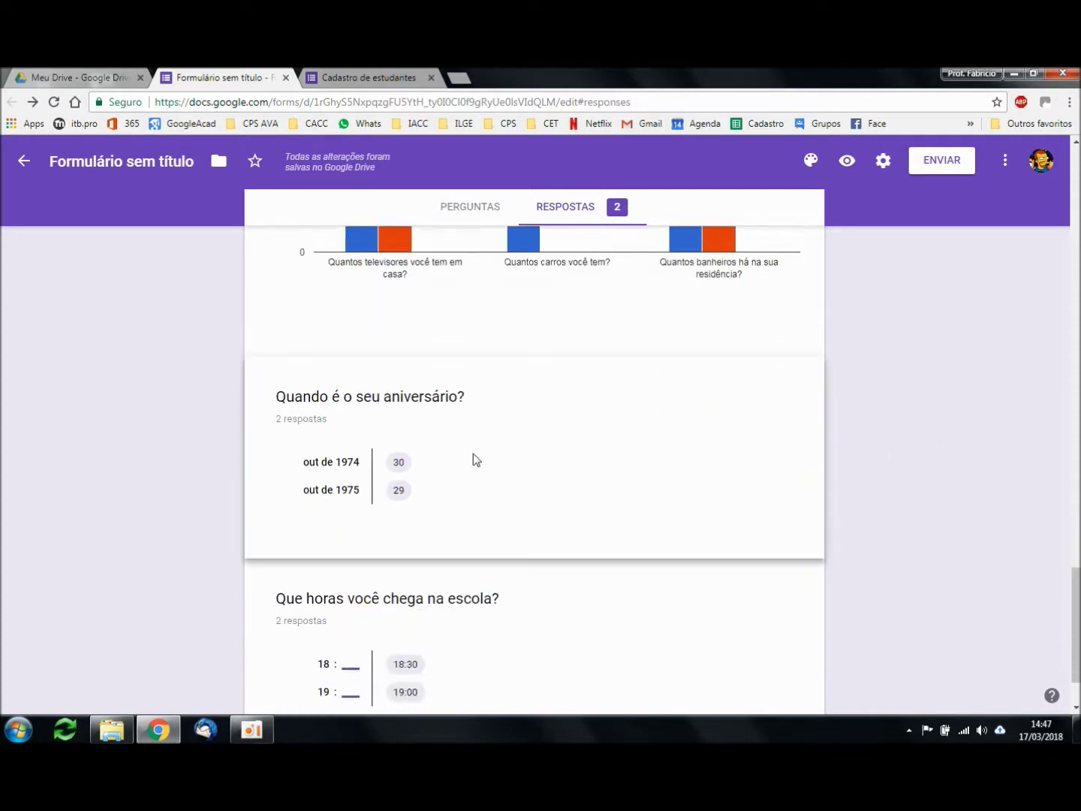
pyautogui.scroll(-2, 506, 449)
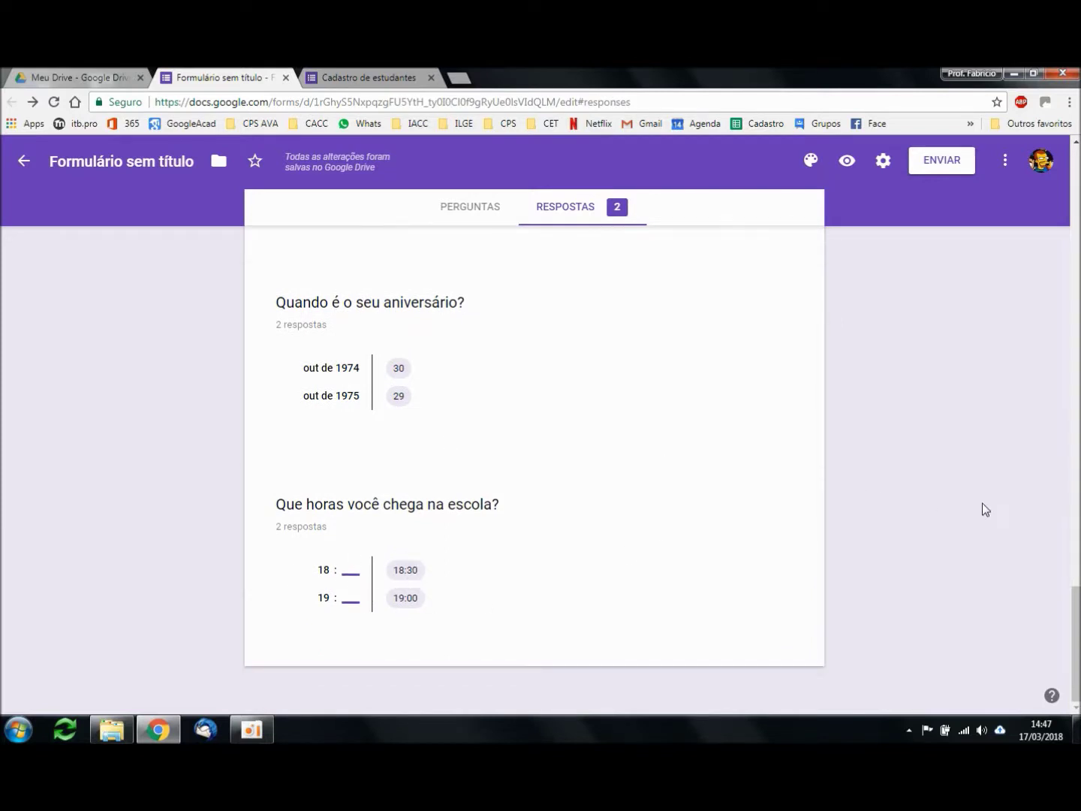
pyautogui.scroll(15, 996, 515)
pyautogui.scroll(7, 996, 509)
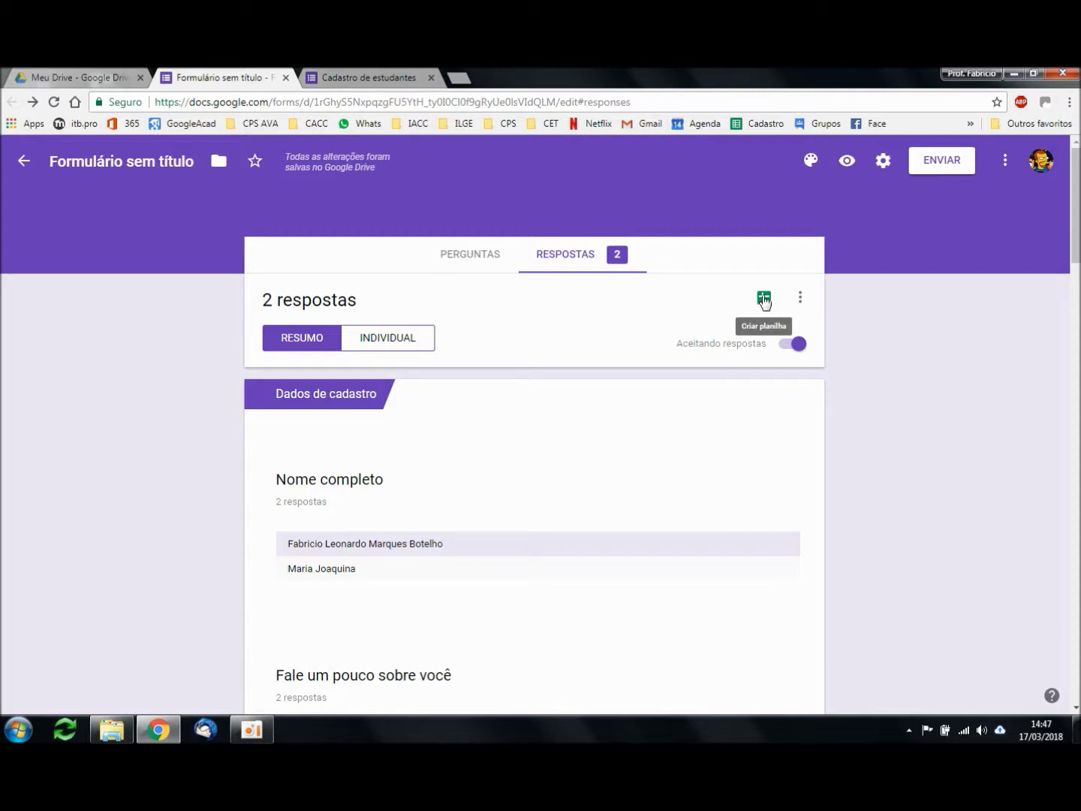
# Step: Link the responses to a newly created spreadsheet, 'Formulário sem título (respostas)'
pyautogui.click(765, 301)
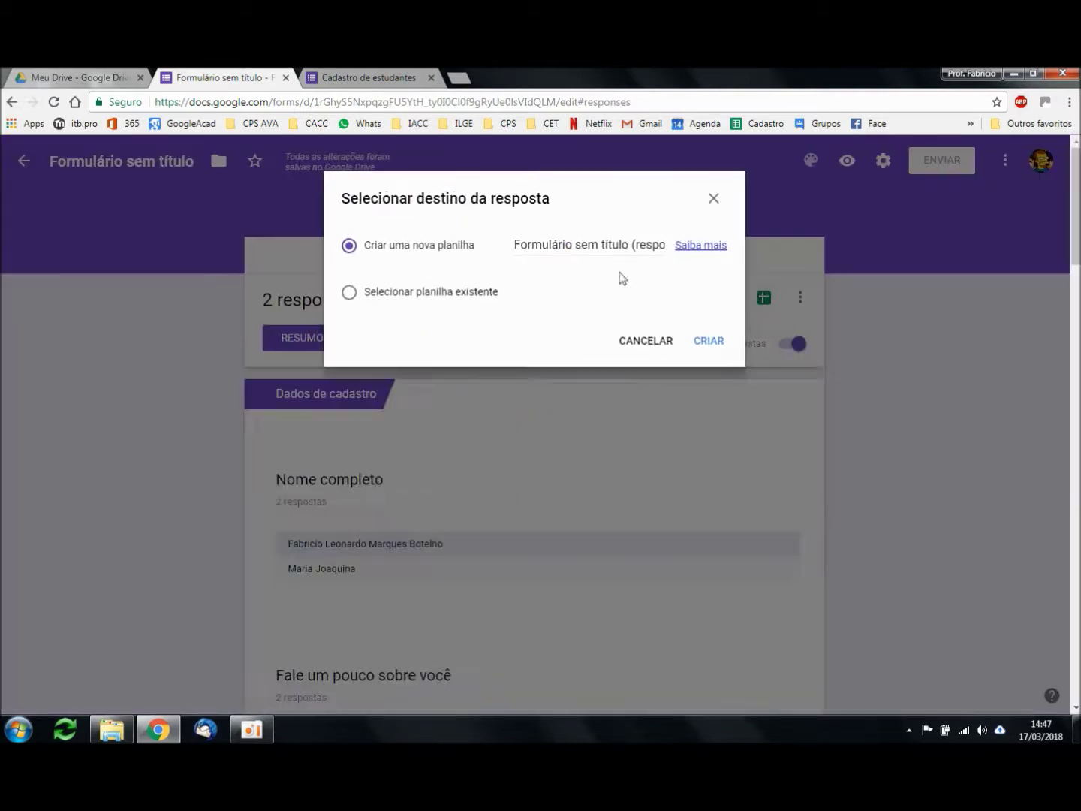
pyautogui.click(412, 253)
pyautogui.click(710, 350)
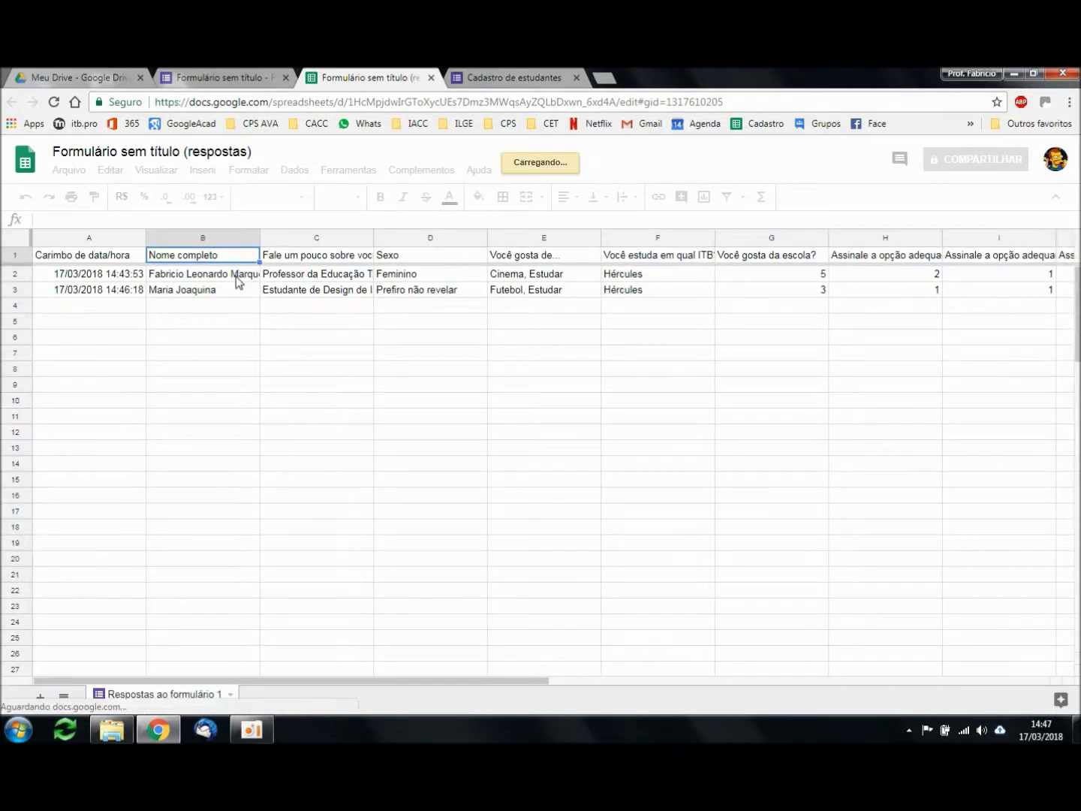
# Step: Inspect the names, Você gosta de..., ITB and school rating cells, then return to Forms
pyautogui.click(234, 276)
pyautogui.click(233, 294)
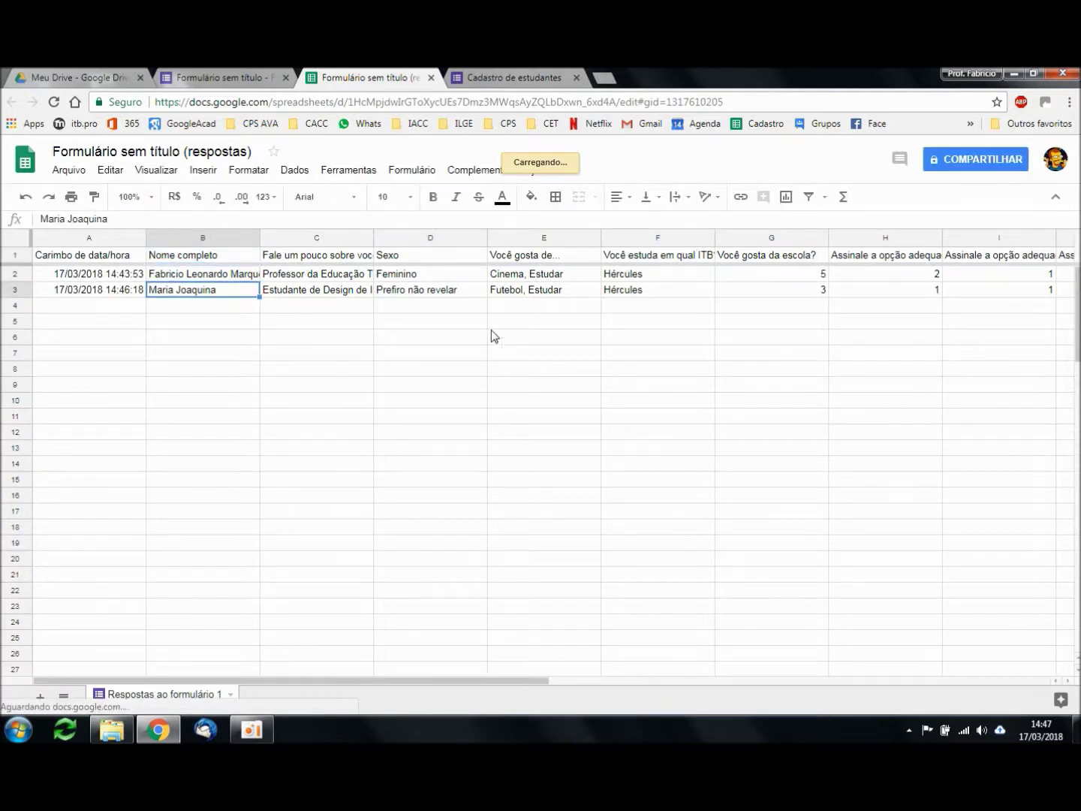
pyautogui.click(566, 251)
pyautogui.press('Down')
pyautogui.press('Down')
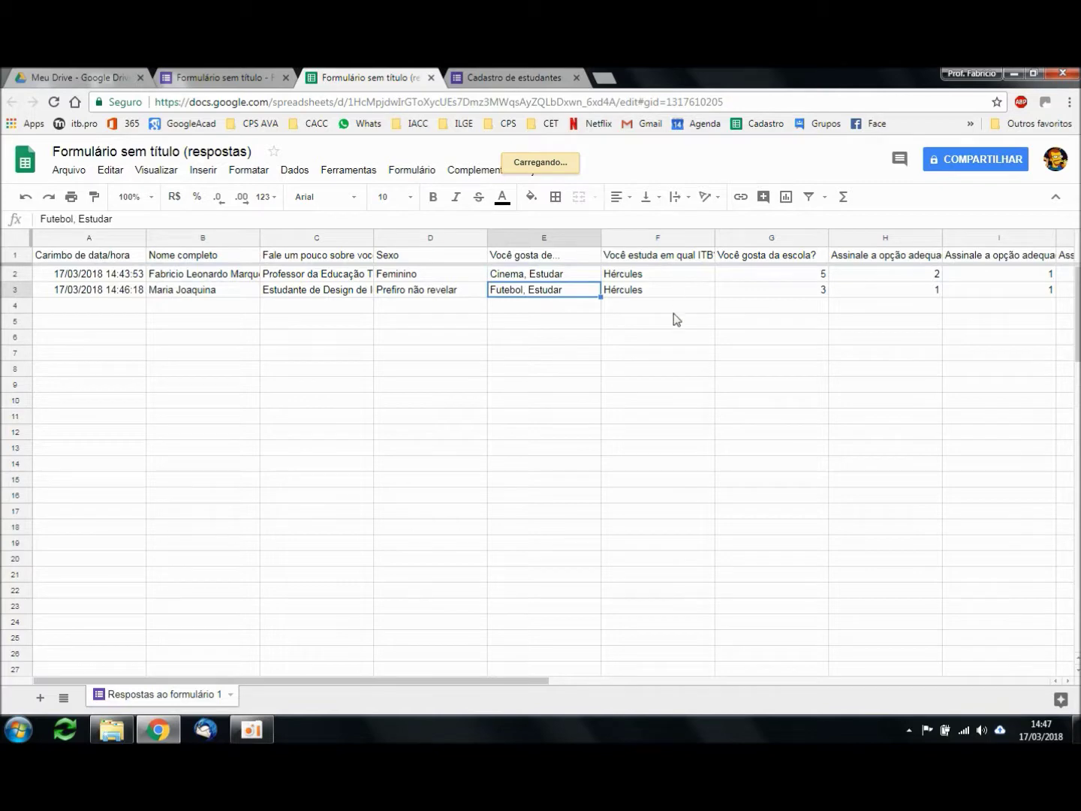
pyautogui.click(673, 258)
pyautogui.press('Down')
pyautogui.press('Down')
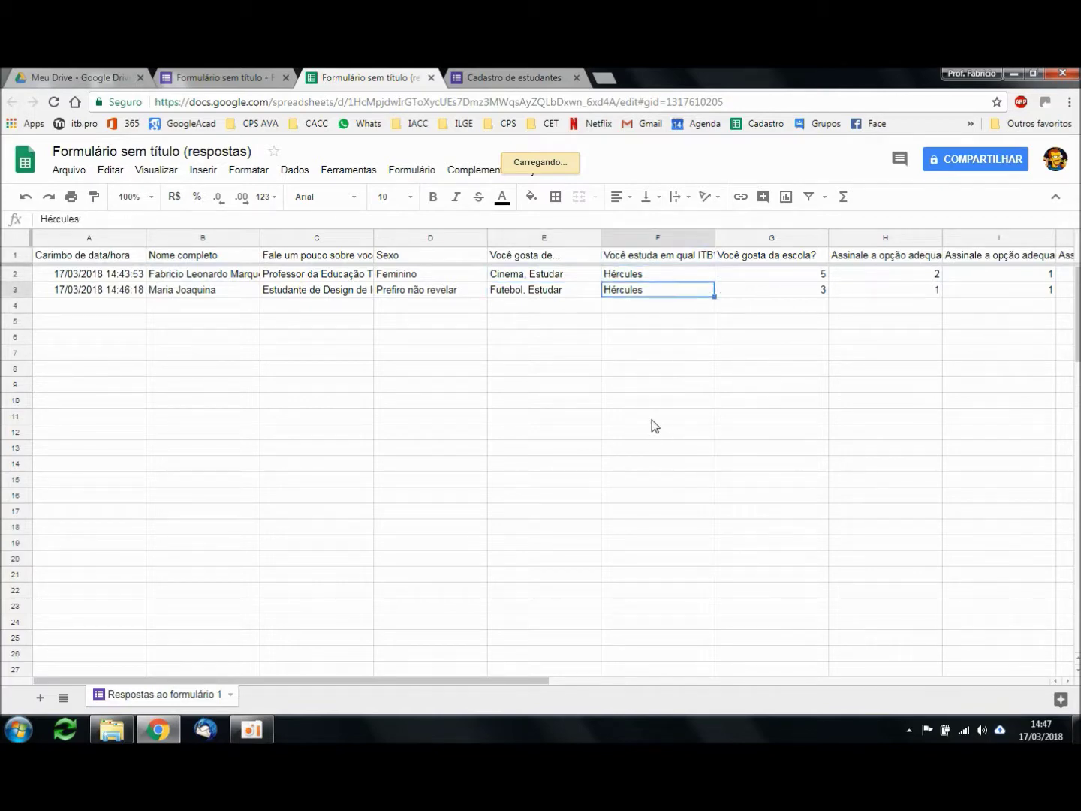
pyautogui.click(811, 260)
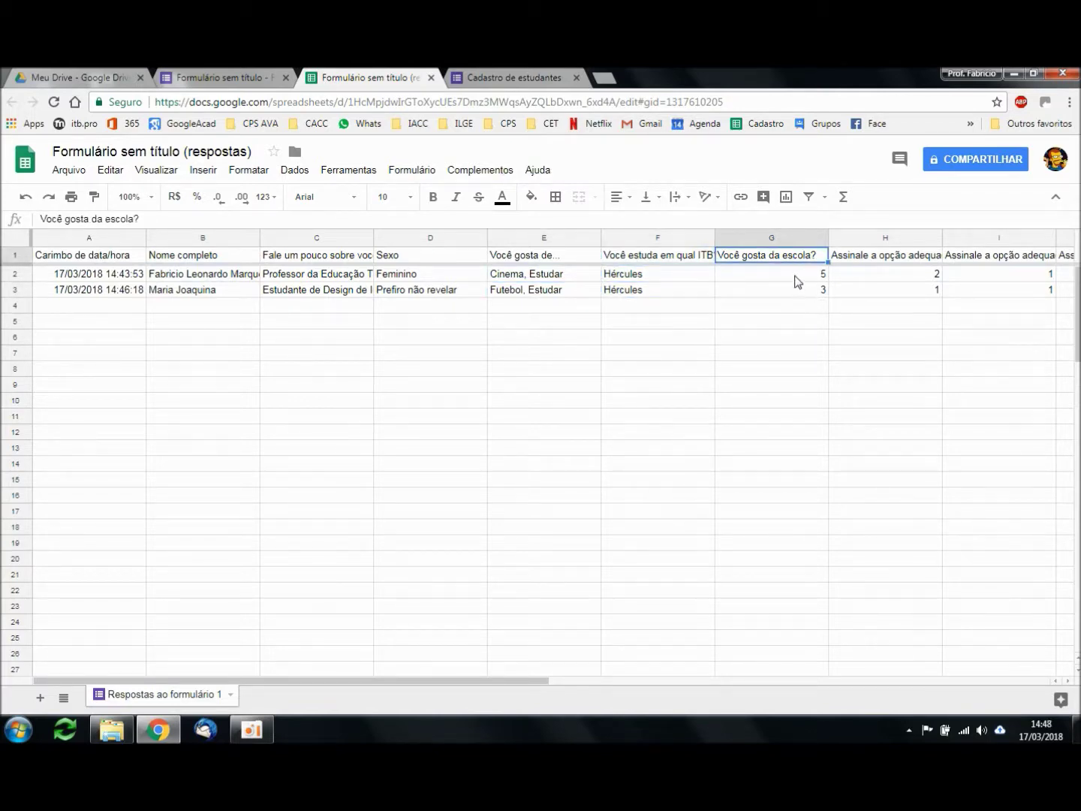
pyautogui.press('Down')
pyautogui.click(794, 293)
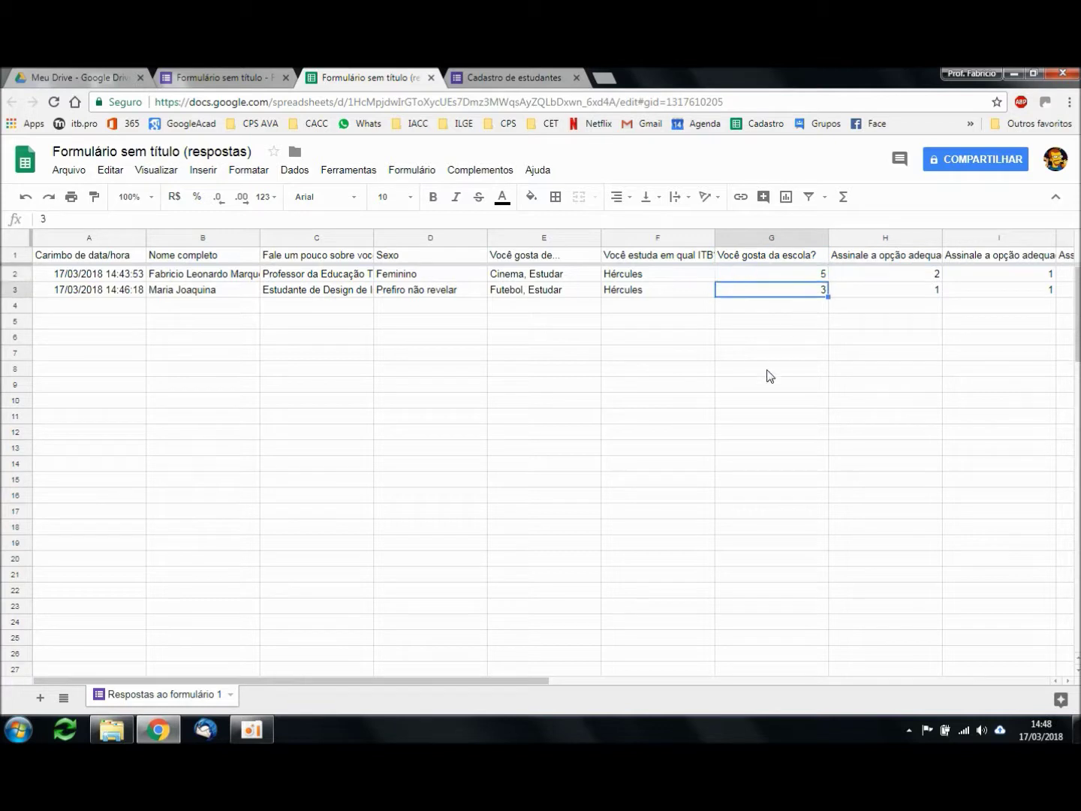
pyautogui.click(778, 311)
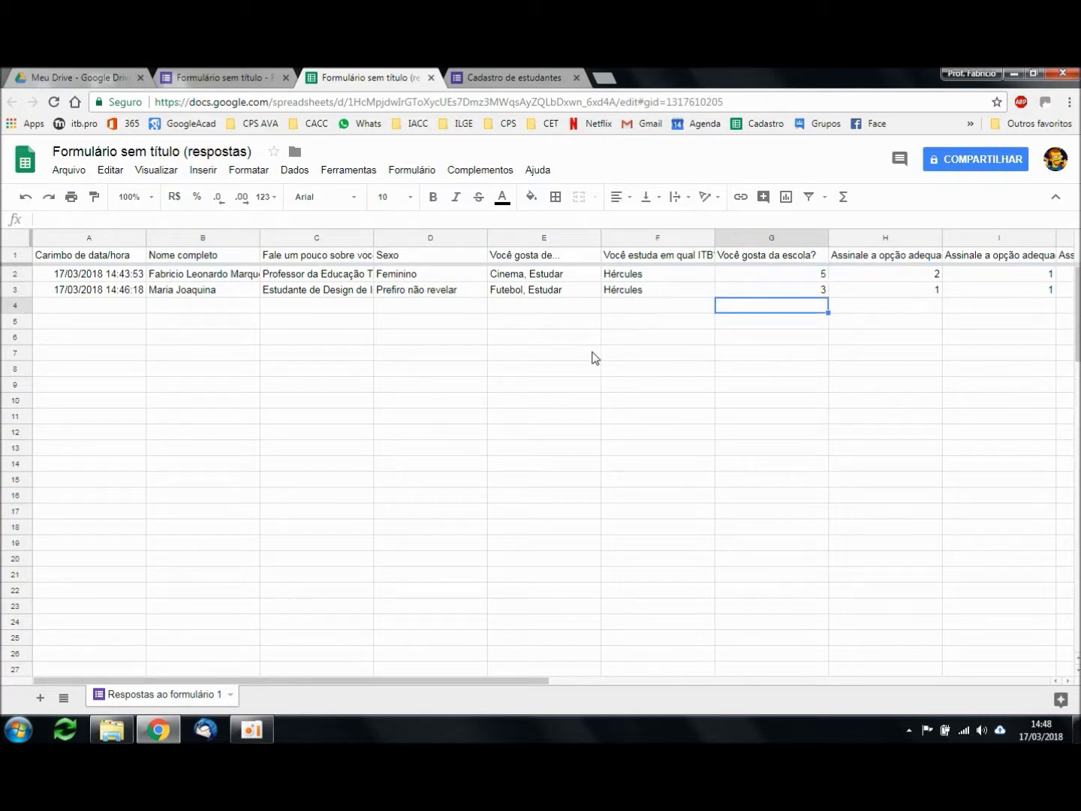
pyautogui.click(228, 75)
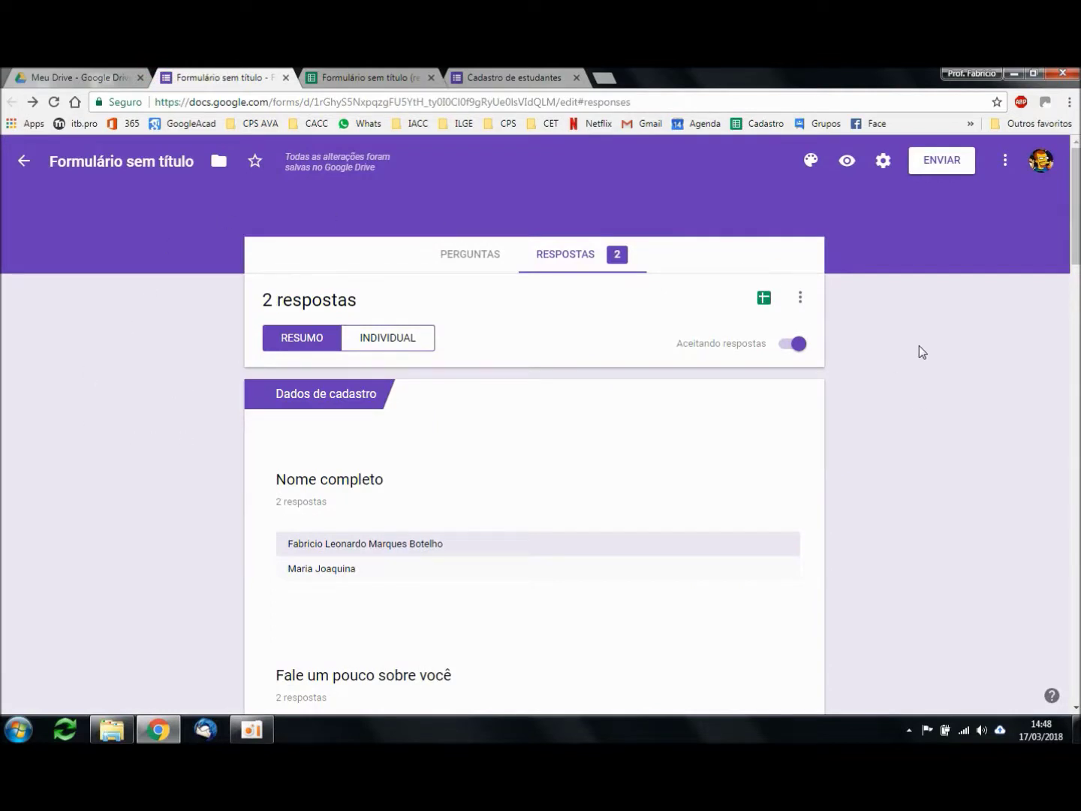
# Step: Open PERGUNTAS and select the last question's title, 'Que horas você chega na escola?'
pyautogui.click(470, 255)
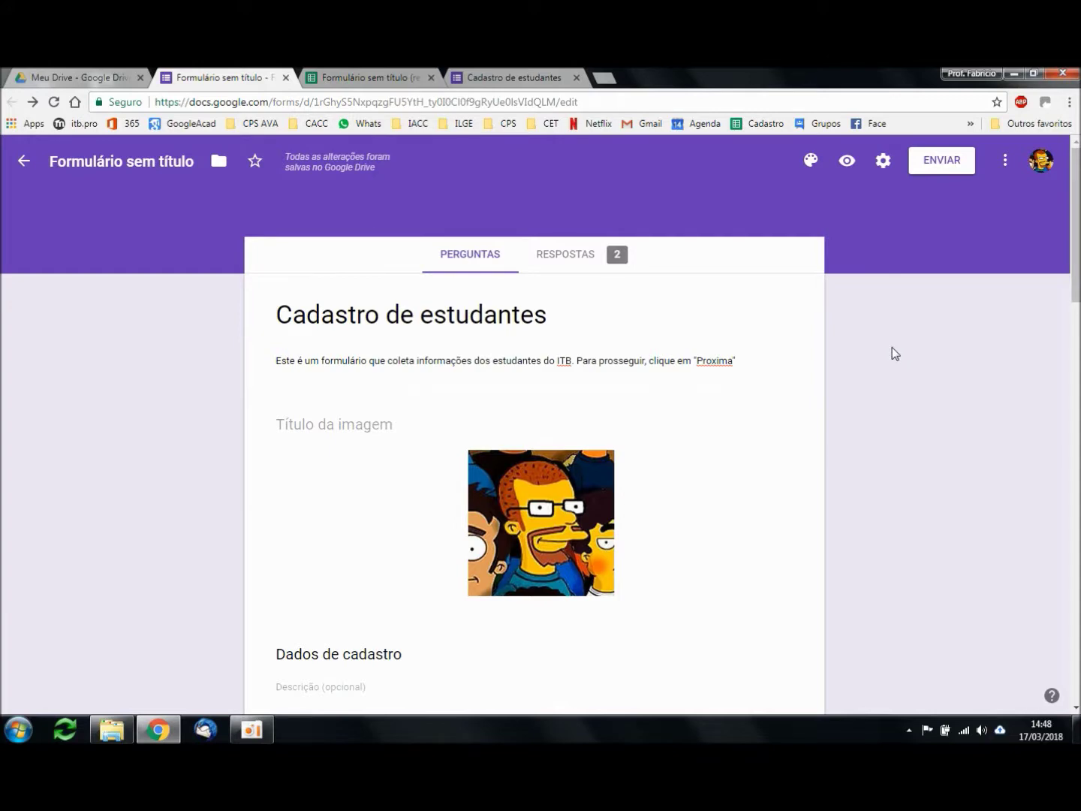
pyautogui.scroll(-10, 908, 350)
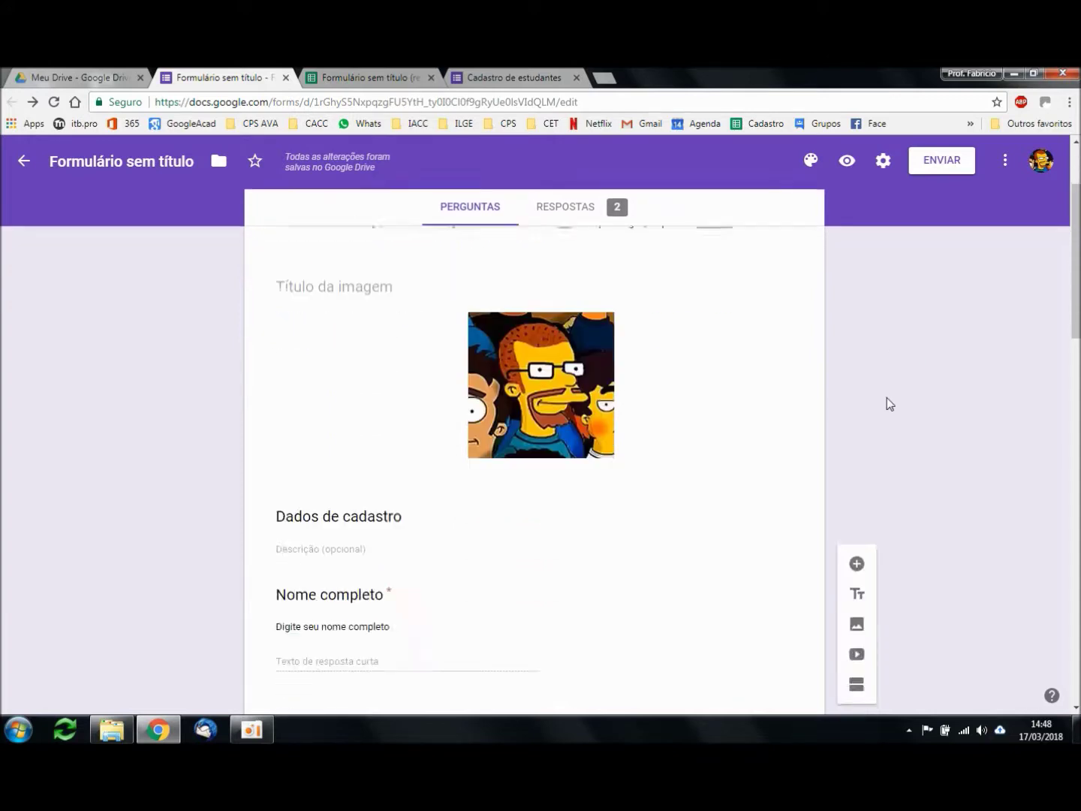
pyautogui.scroll(-8, 945, 349)
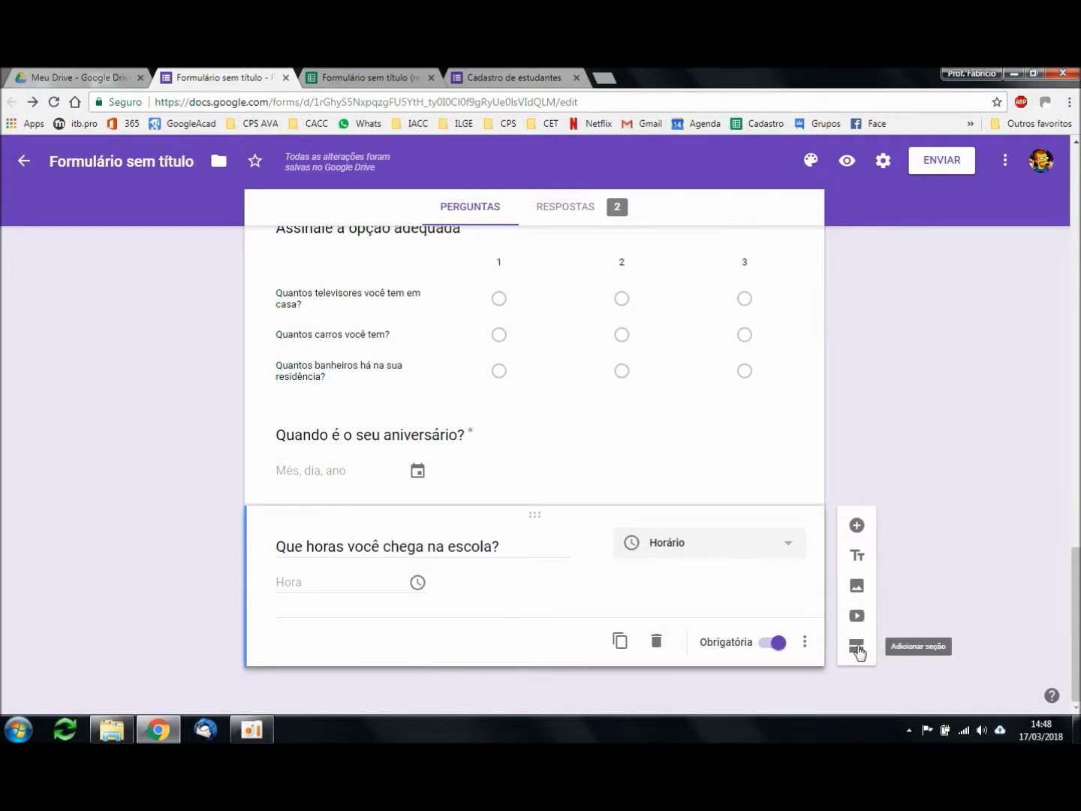
pyautogui.tripleClick(450, 546)
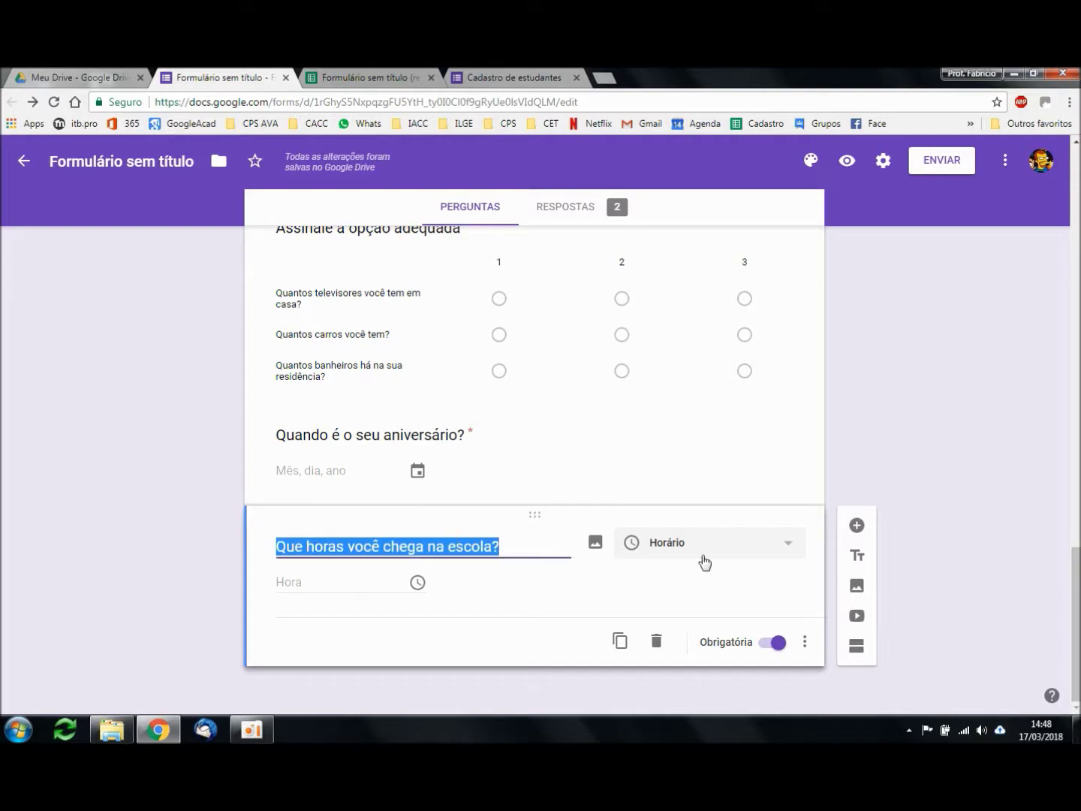
# Step: Add a new section titled 'Prosseguir' and open the form preview
pyautogui.click(857, 647)
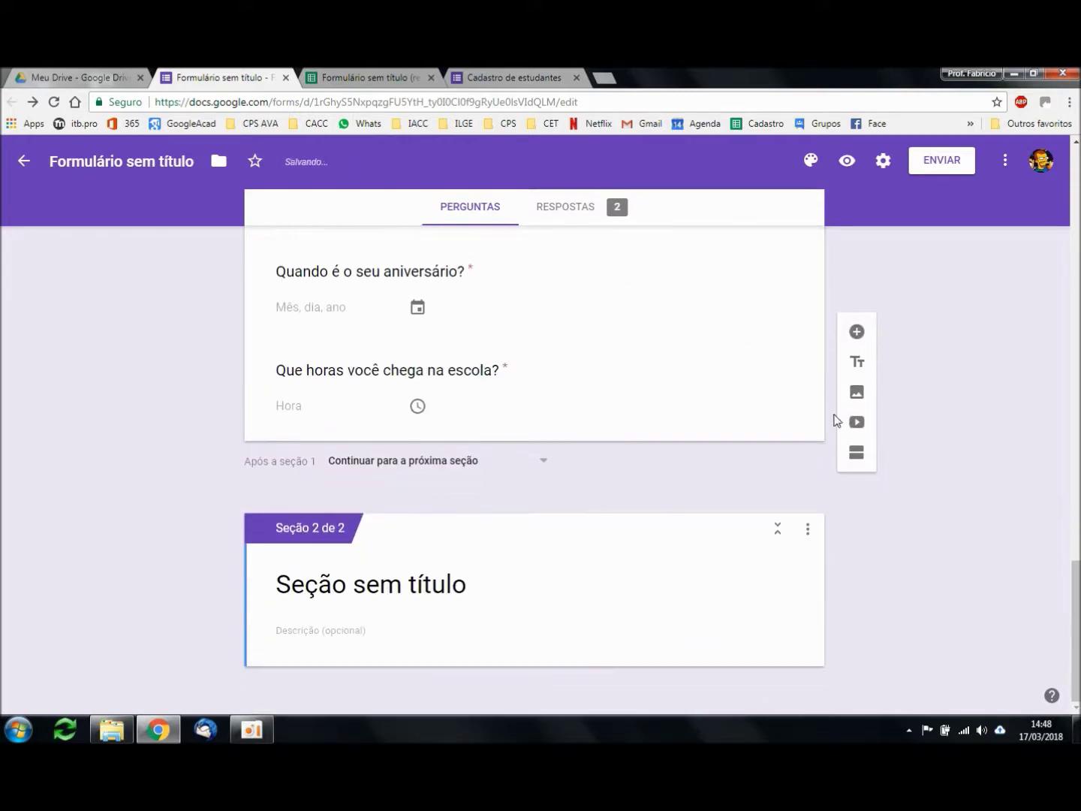
pyautogui.tripleClick(439, 591)
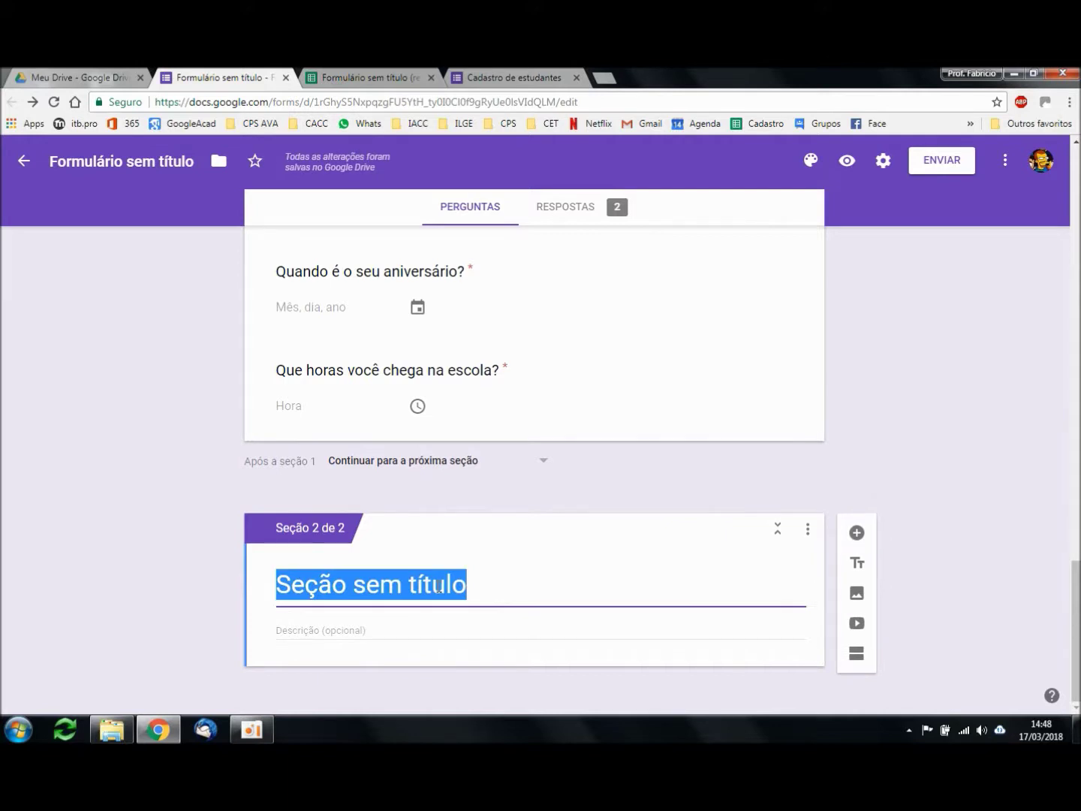
pyautogui.write('Prosseguir')
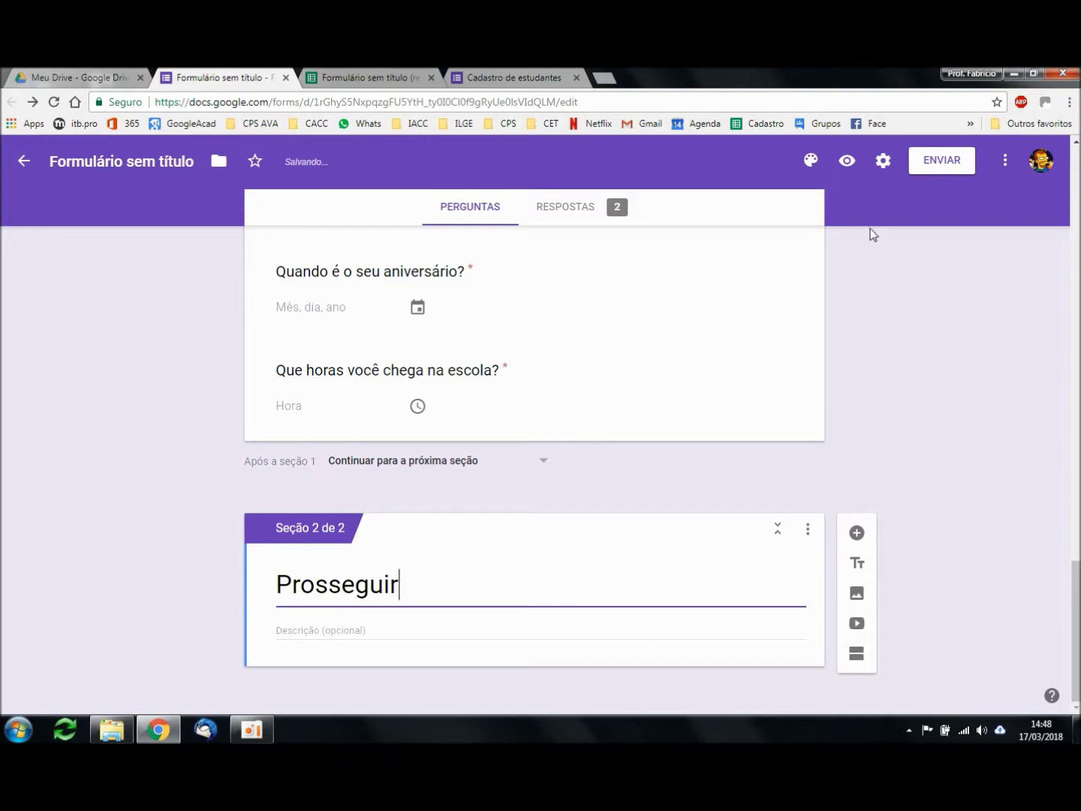
pyautogui.click(848, 160)
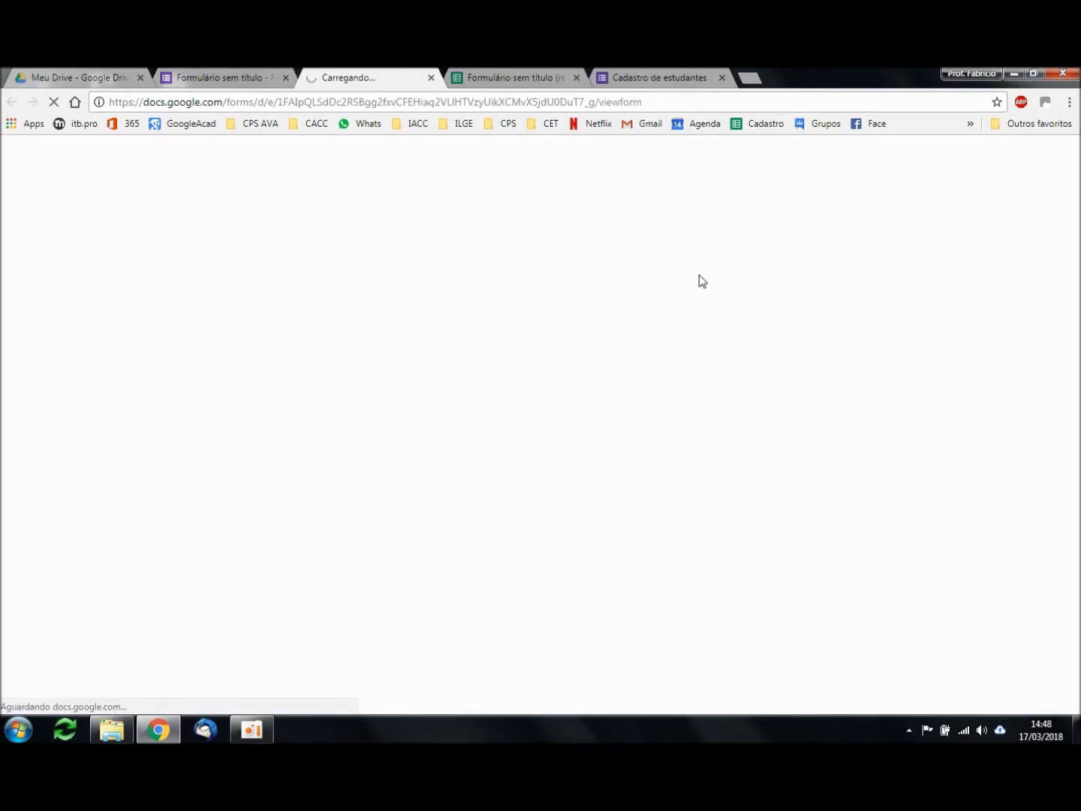
# Step: Fill both text answers with 'asdfasdf', choose Prefiro não revelar, and tick Cinema
pyautogui.scroll(-3, 837, 480)
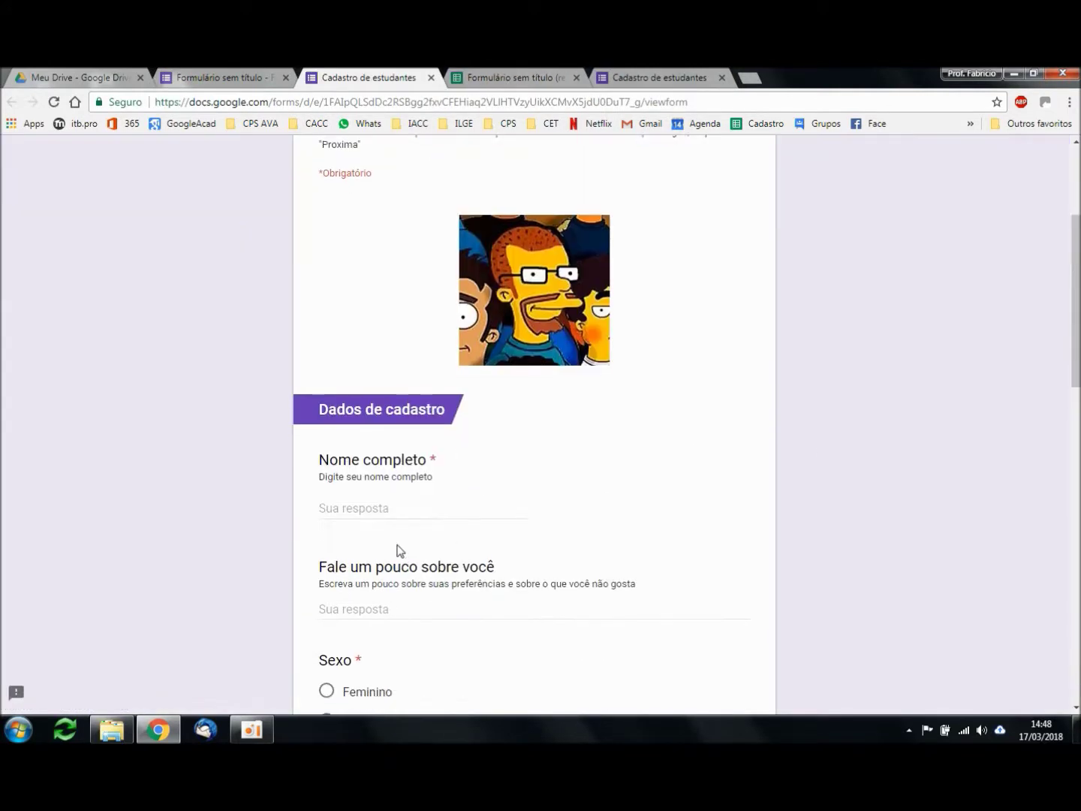
pyautogui.write('asdfasdf')
pyautogui.press('Tab')
pyautogui.write('asdfasdf')
pyautogui.scroll(-3, 943, 511)
pyautogui.scroll(-2, 876, 512)
pyautogui.click(327, 450)
pyautogui.click(347, 529)
pyautogui.scroll(-1, 814, 500)
pyautogui.scroll(-3, 816, 505)
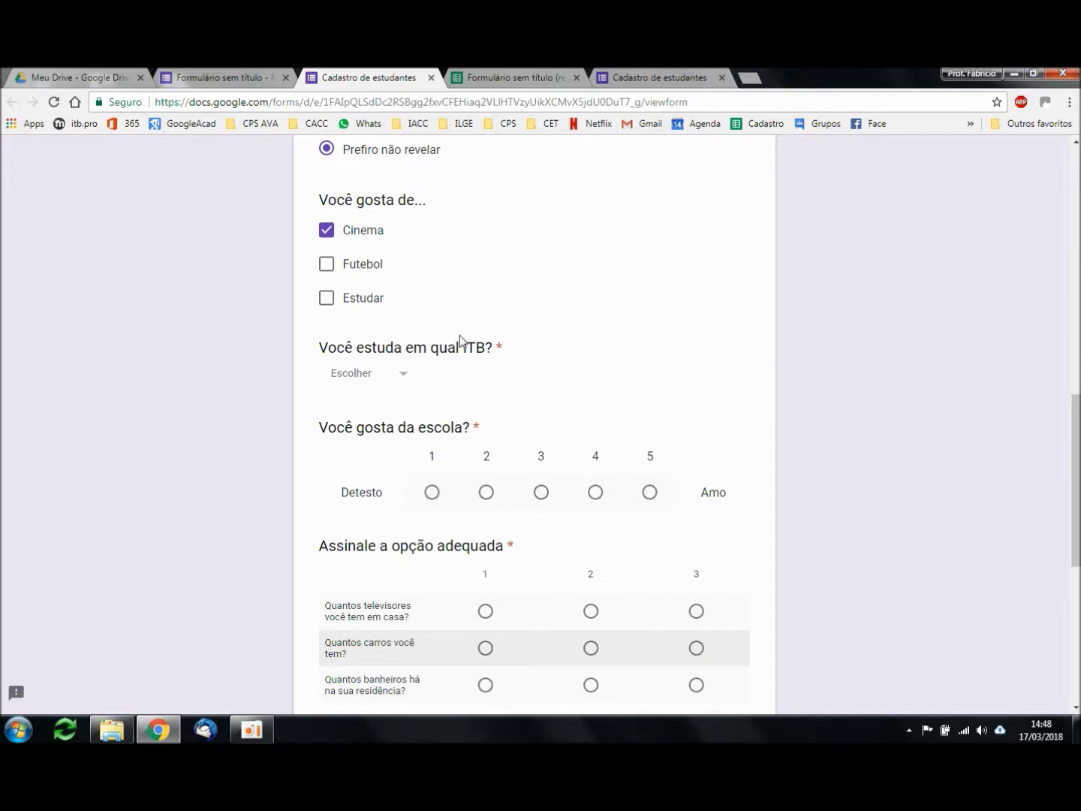
# Step: Choose Hércules as ITB, rate the school 2, and answer 2 for every grid row
pyautogui.click(362, 377)
pyautogui.click(364, 448)
pyautogui.click(486, 491)
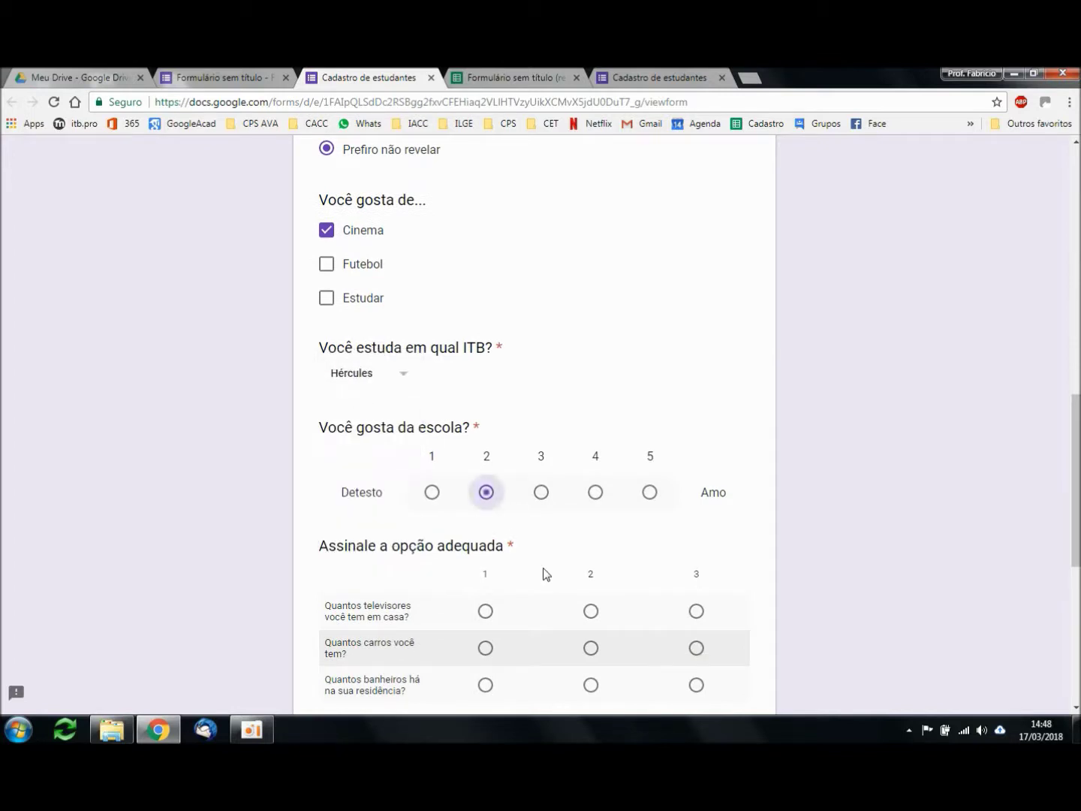
pyautogui.click(591, 610)
pyautogui.click(591, 648)
pyautogui.click(591, 685)
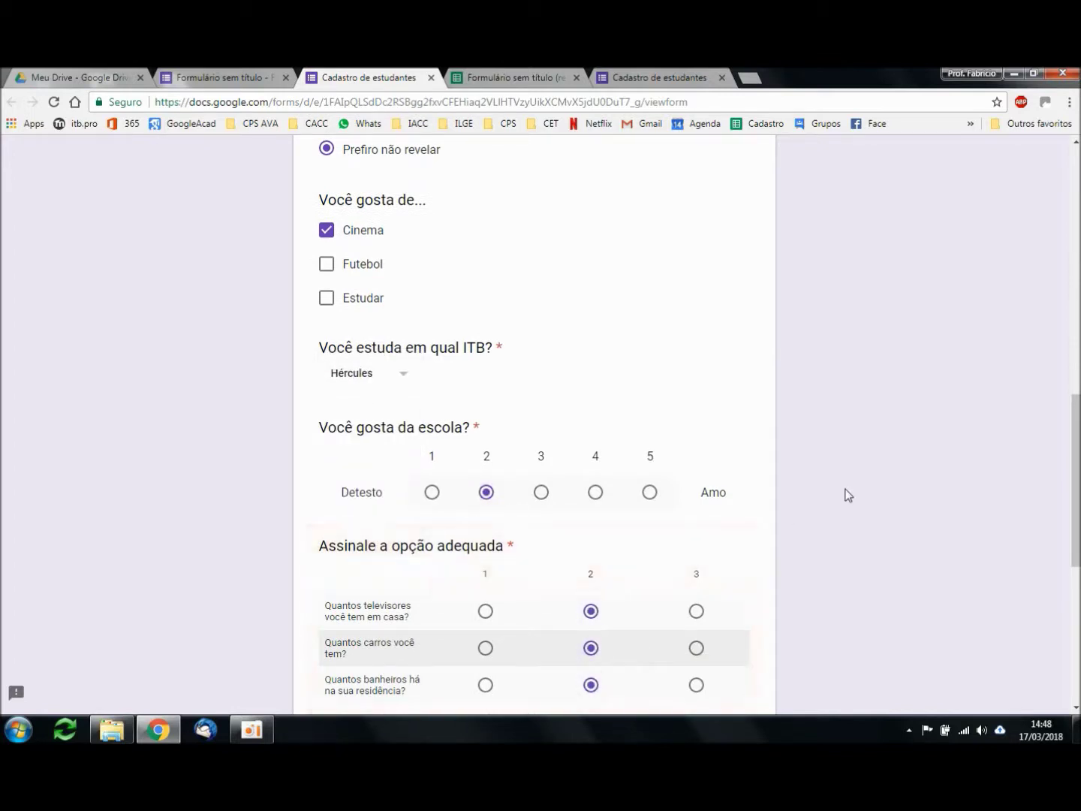
pyautogui.scroll(-6, 796, 416)
pyautogui.click(328, 349)
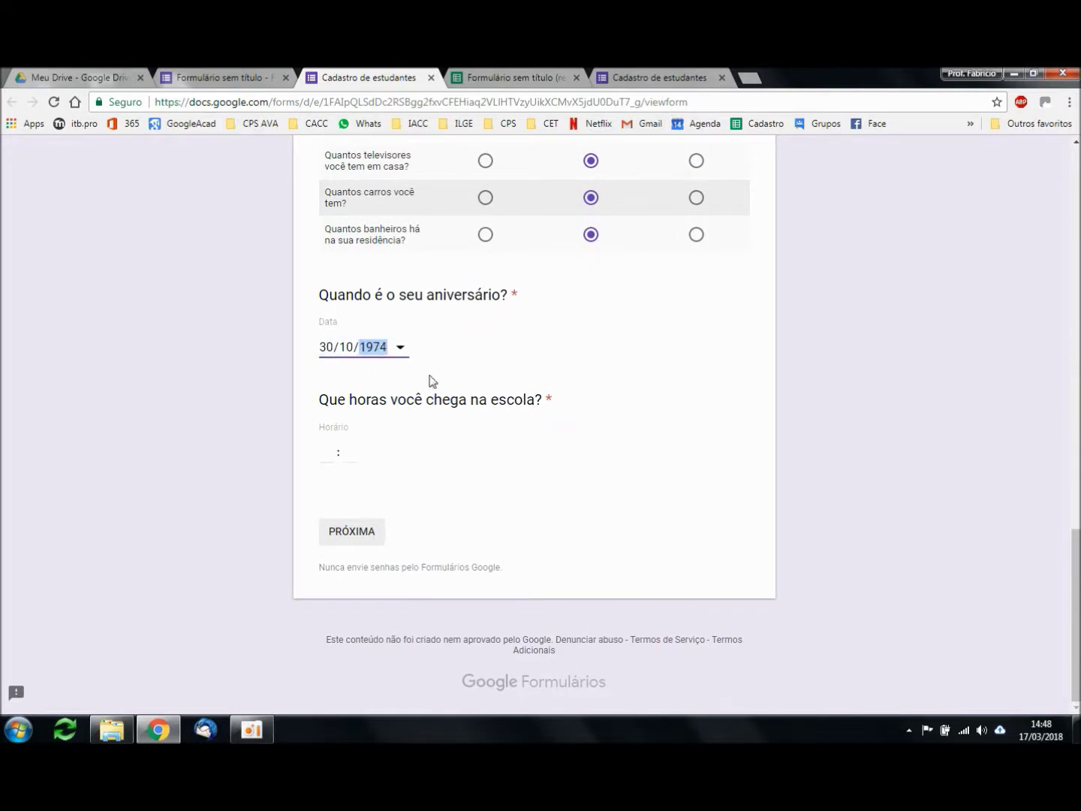
pyautogui.click(323, 453)
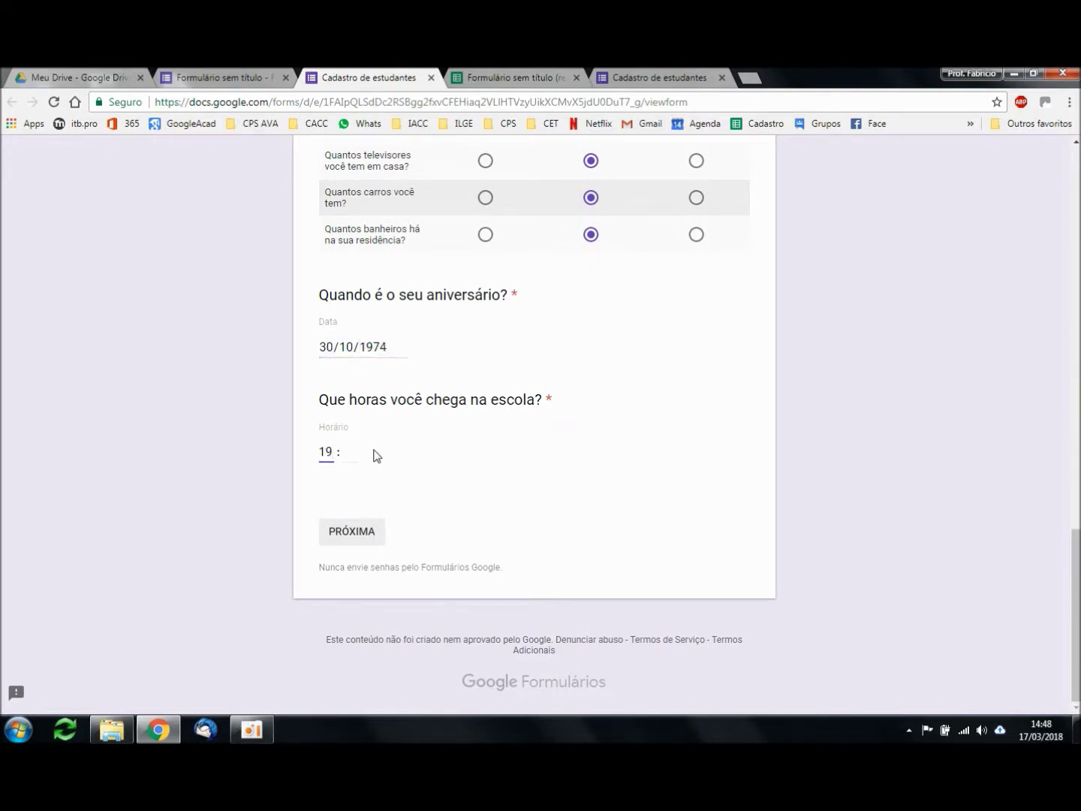
pyautogui.press('Tab')
pyautogui.write('00')
pyautogui.click(360, 534)
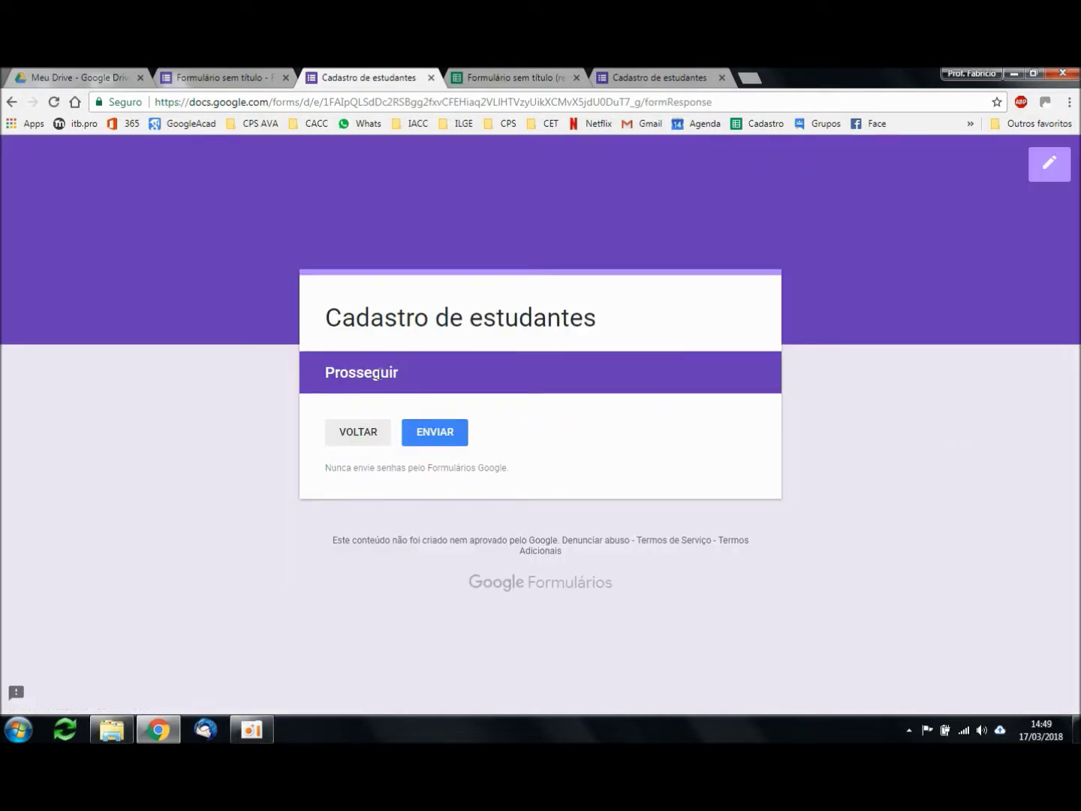
# Step: Return to the form editor and scroll up through all its questions
pyautogui.click(207, 83)
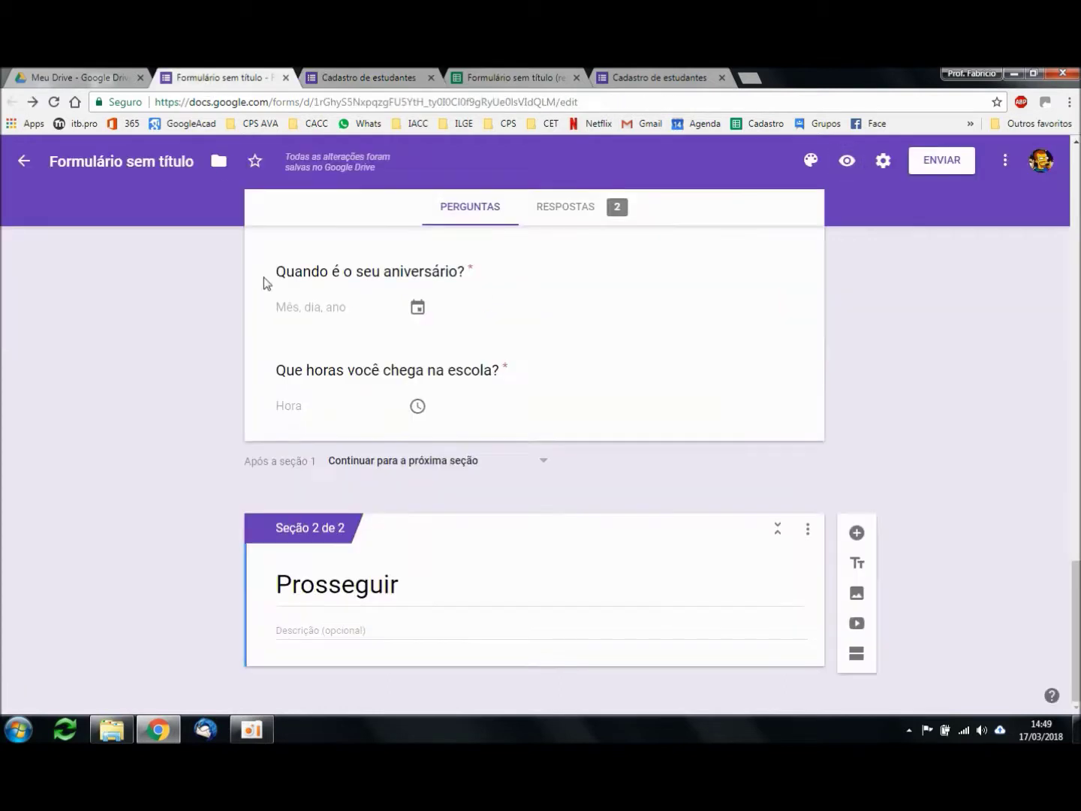
pyautogui.doubleClick(352, 582)
pyautogui.click(990, 409)
pyautogui.scroll(6, 953, 438)
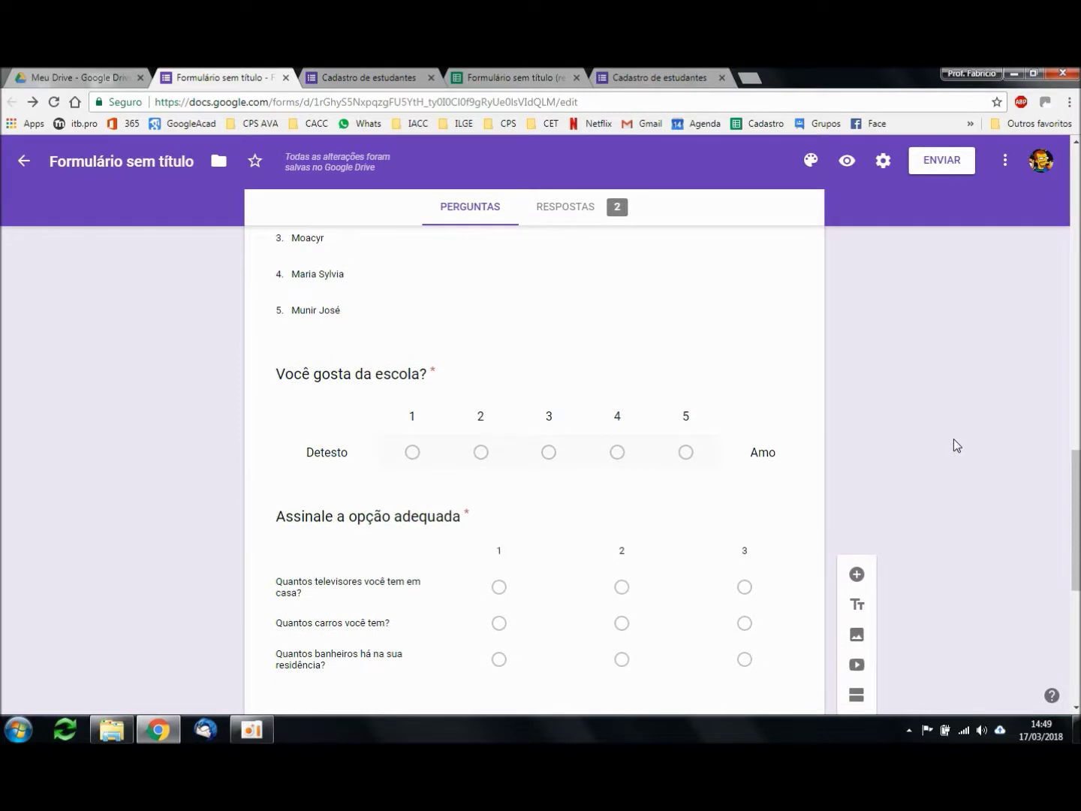
pyautogui.scroll(2, 954, 438)
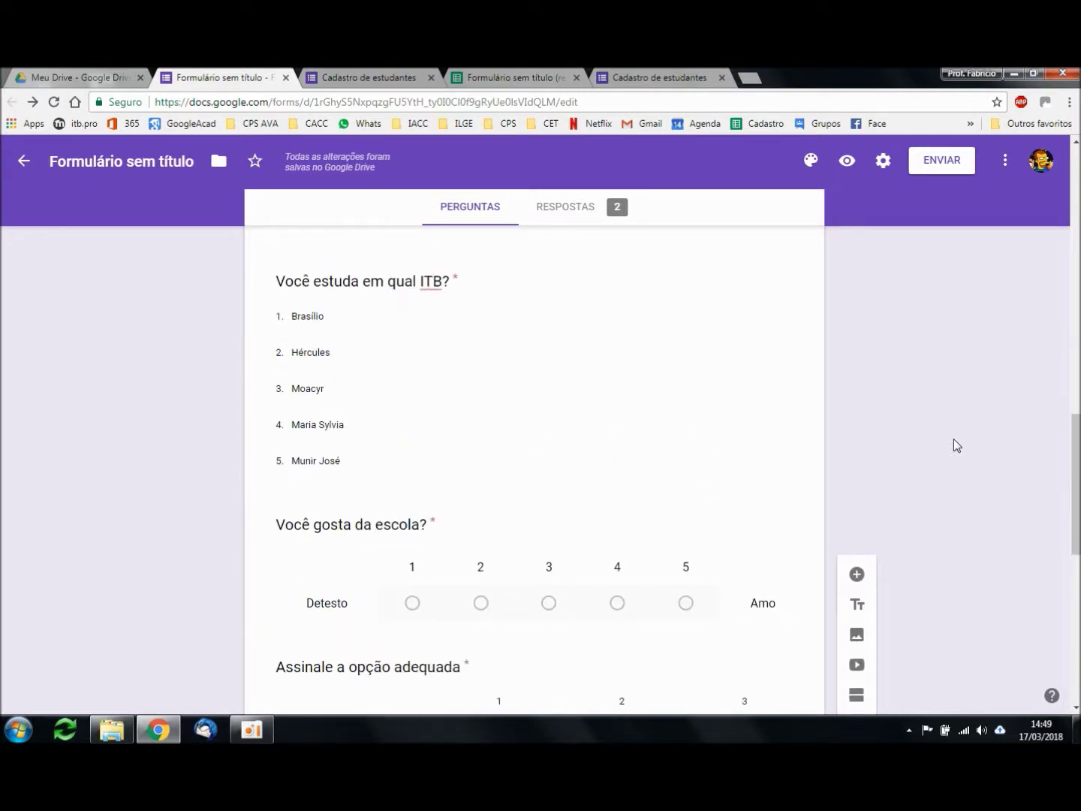
pyautogui.scroll(10, 954, 438)
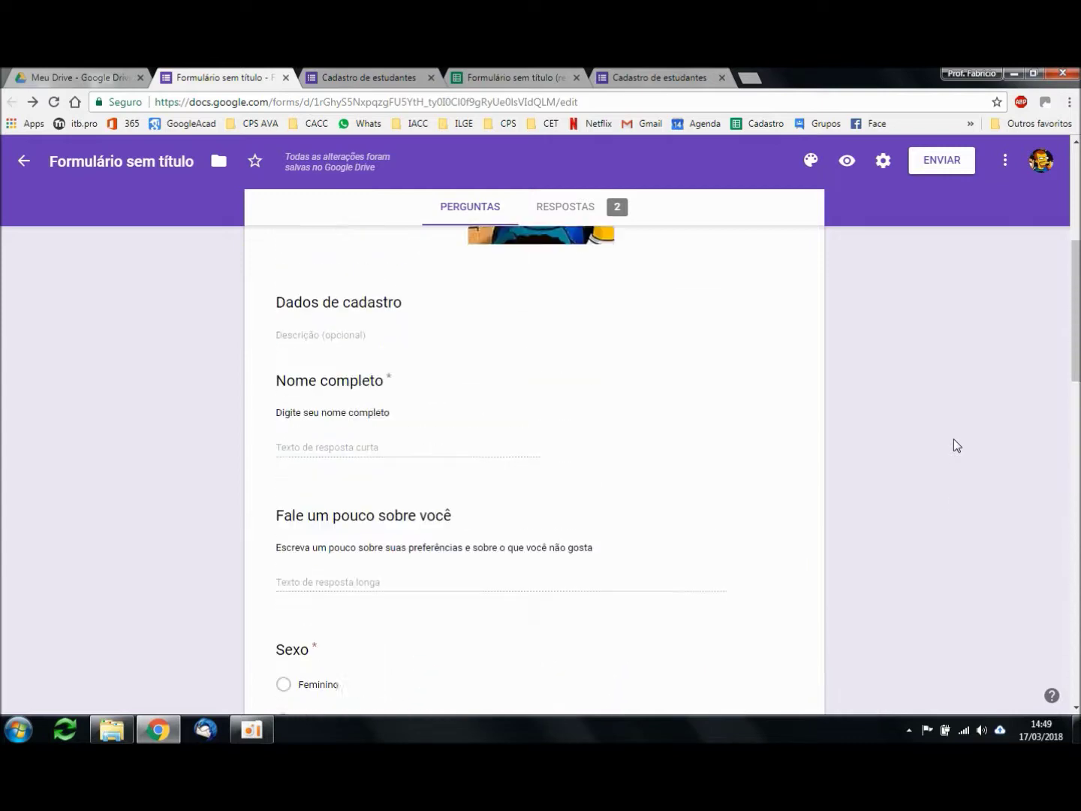
pyautogui.scroll(4, 954, 438)
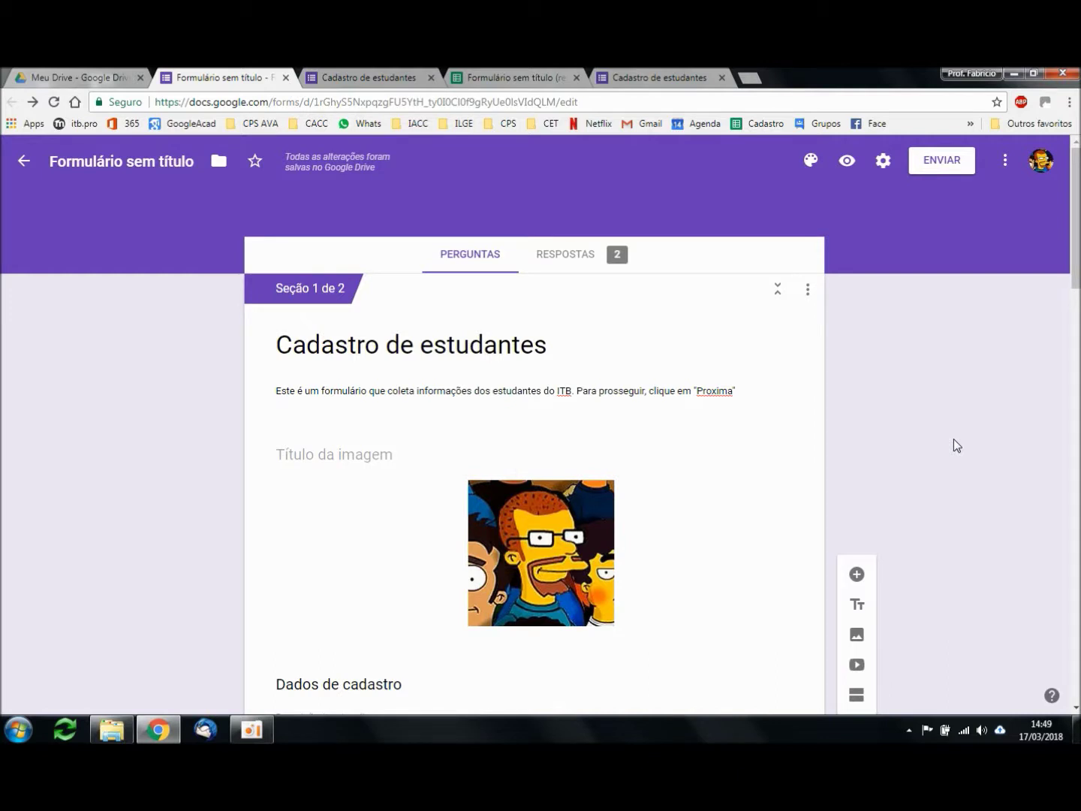
# Step: Open the Respostas summary of 2 responses and scroll to the Sexo pie chart
pyautogui.click(590, 257)
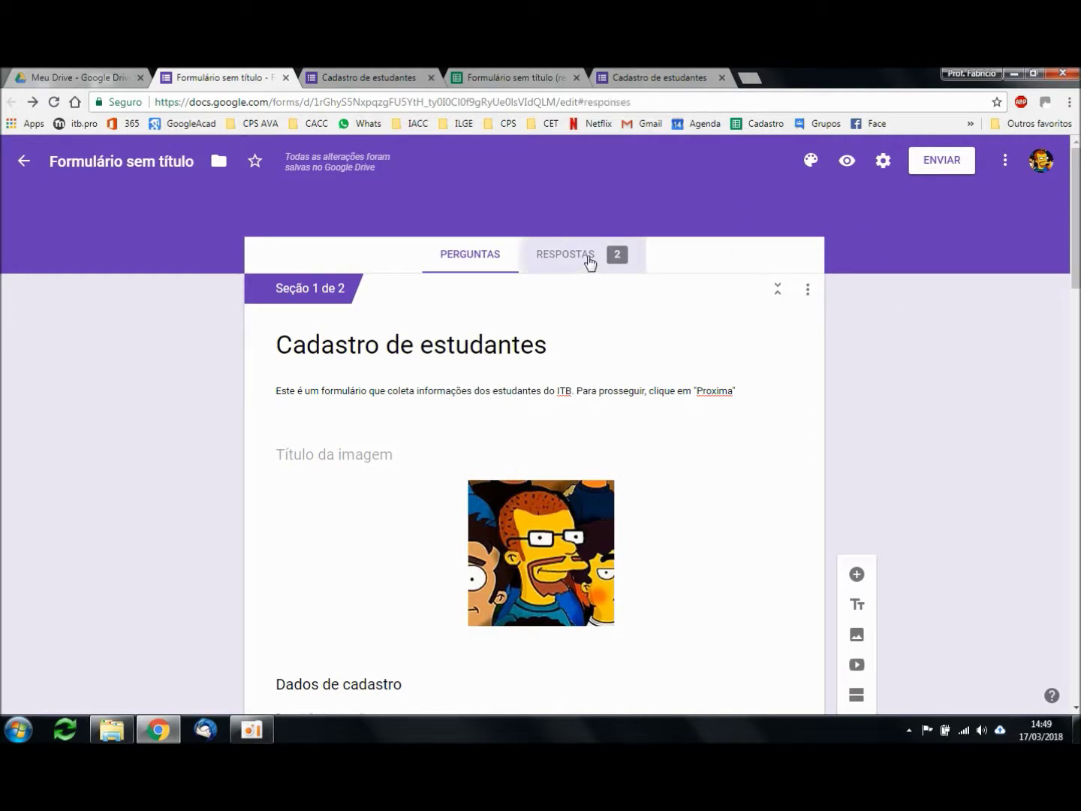
pyautogui.scroll(-6, 980, 462)
pyautogui.scroll(-1, 953, 402)
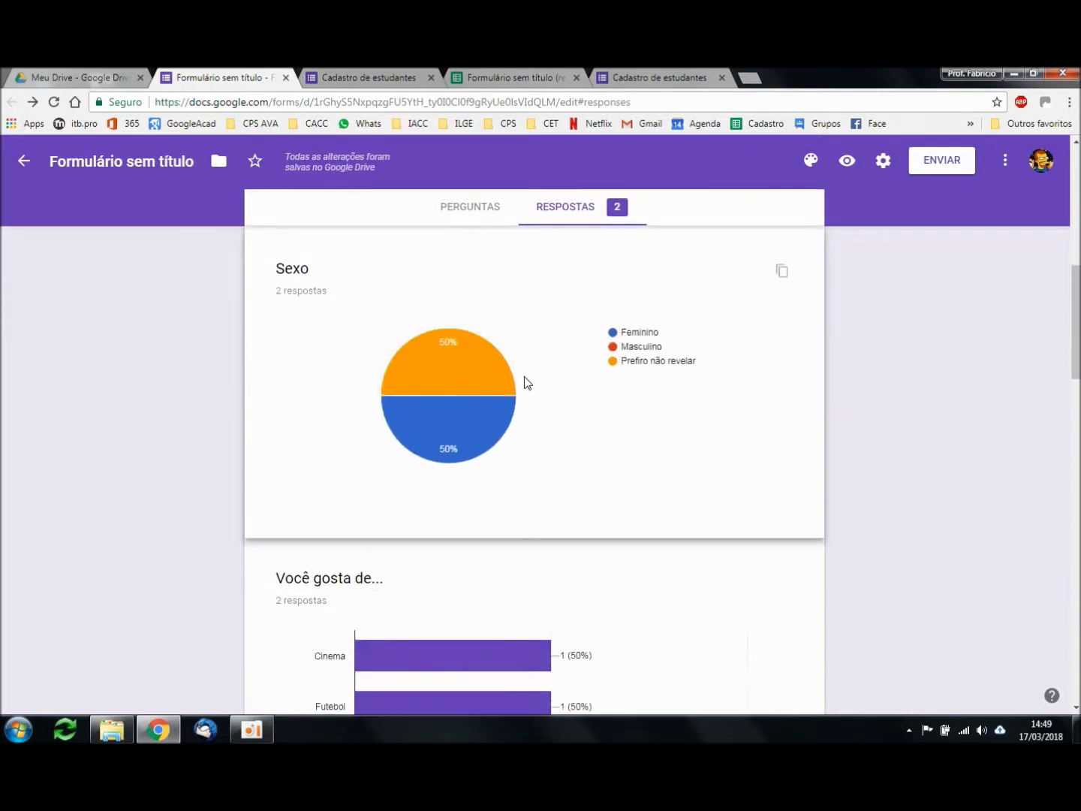
pyautogui.scroll(1, 827, 369)
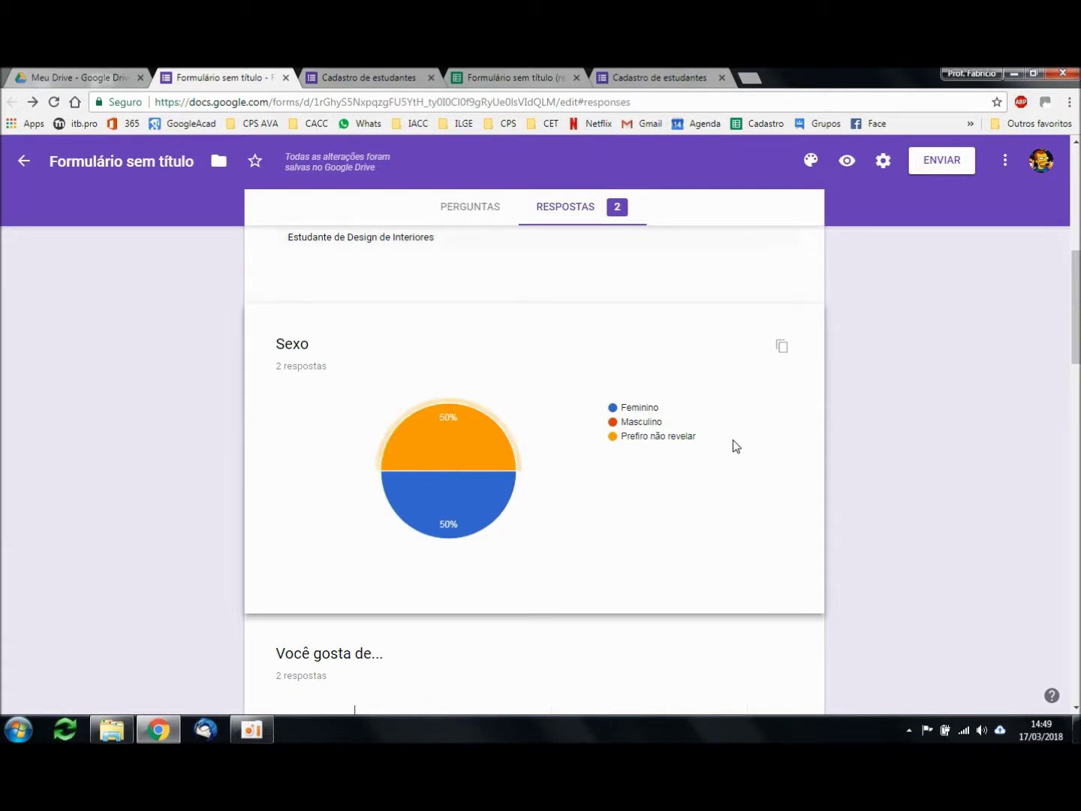
pyautogui.click(810, 162)
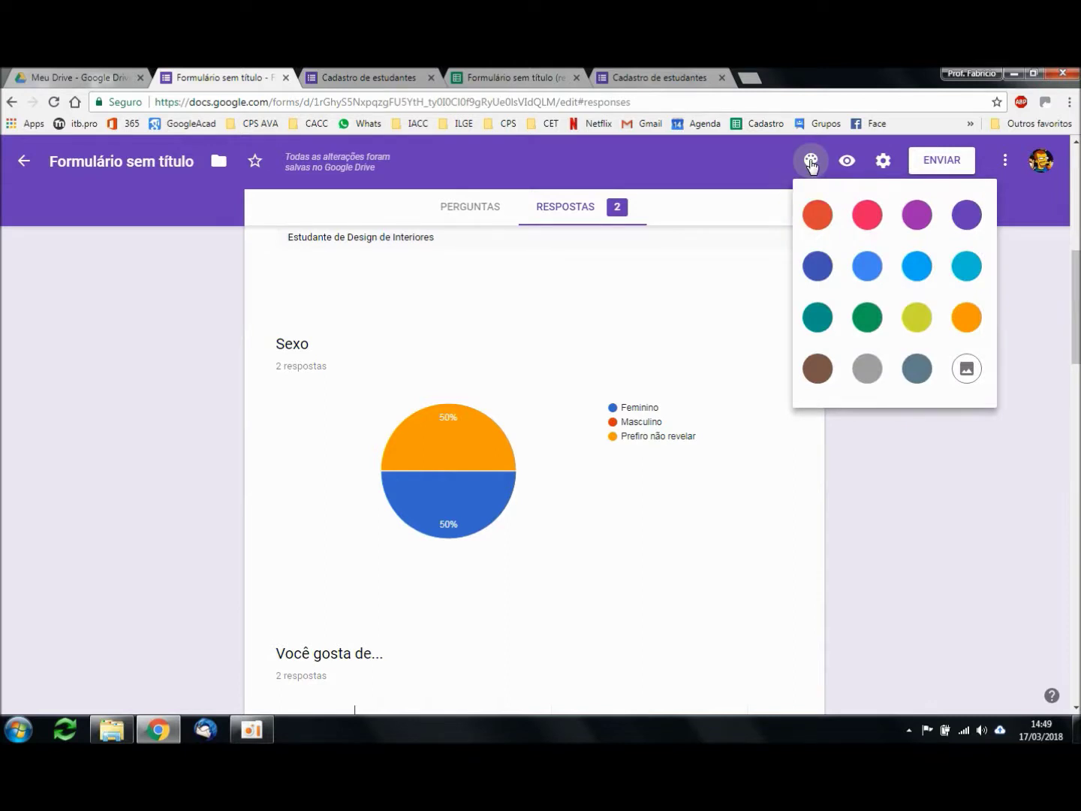
# Step: Try a pink theme colour, then apply the colourful yarn photo as the header image theme
pyautogui.click(868, 215)
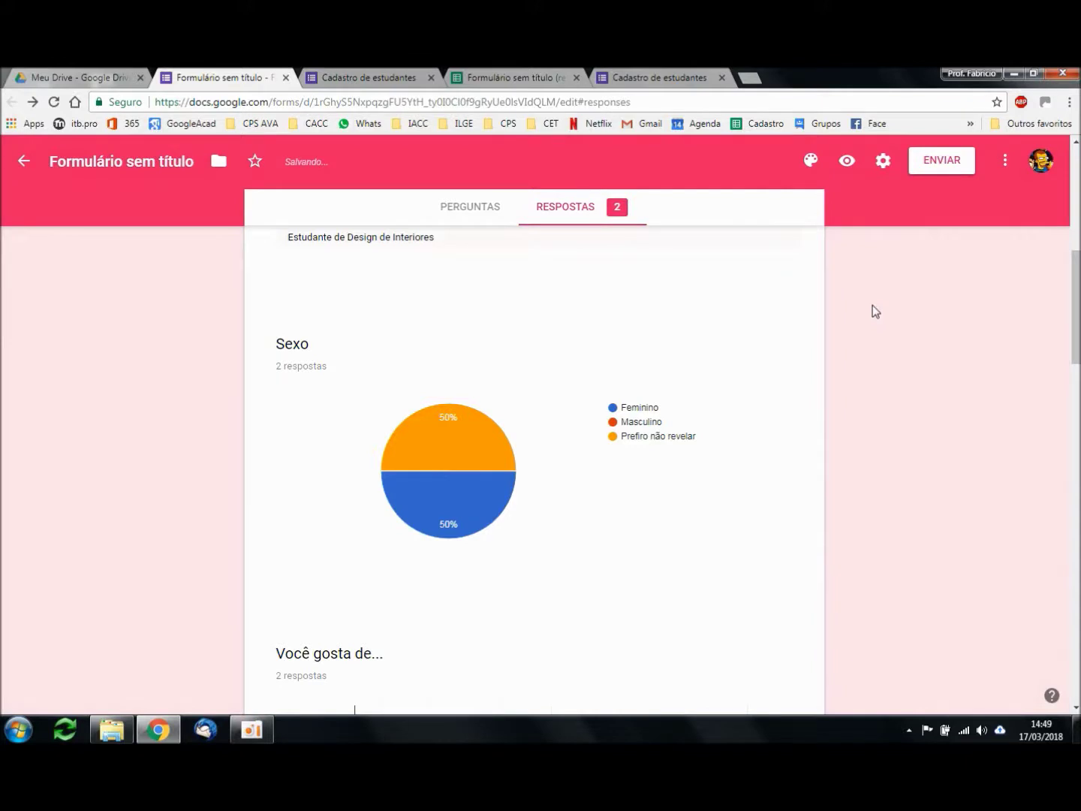
pyautogui.click(810, 161)
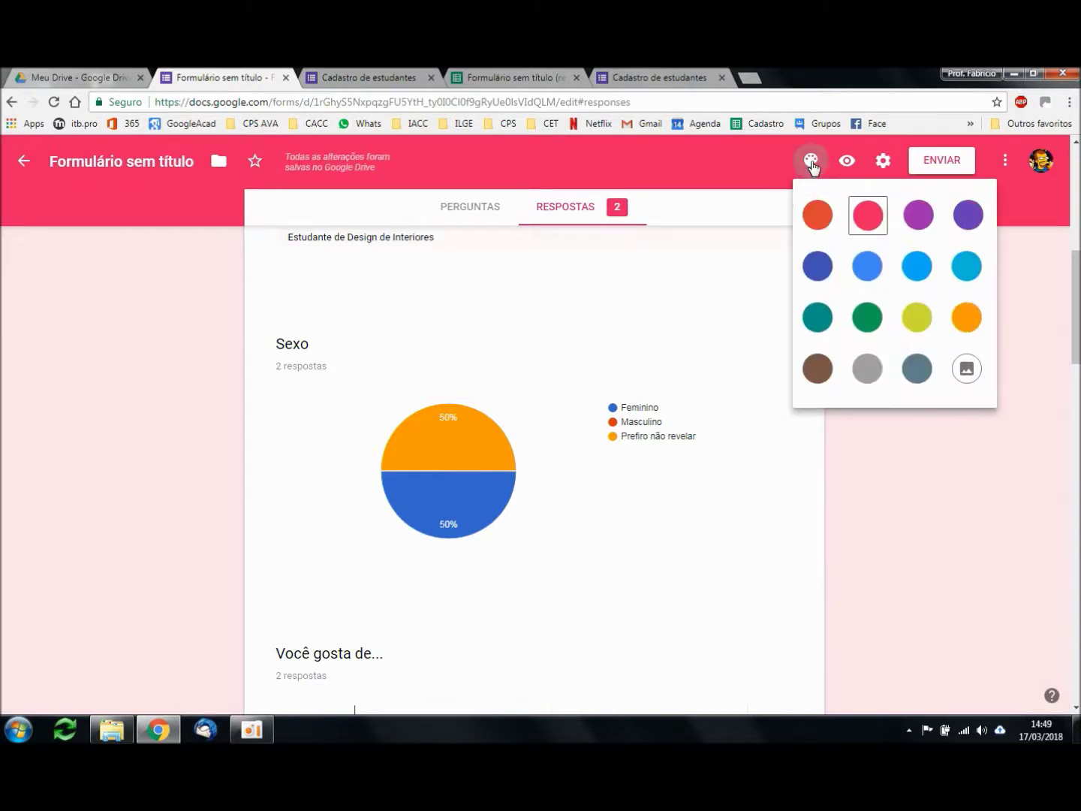
pyautogui.click(967, 369)
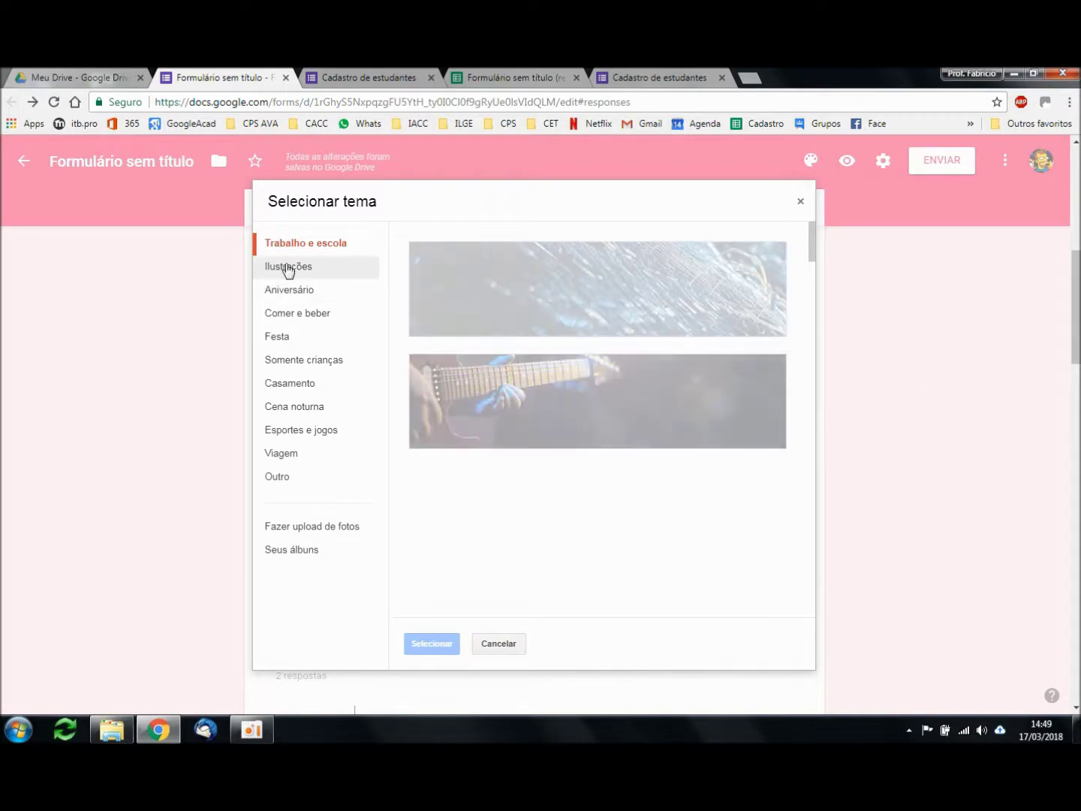
pyautogui.scroll(-3, 610, 476)
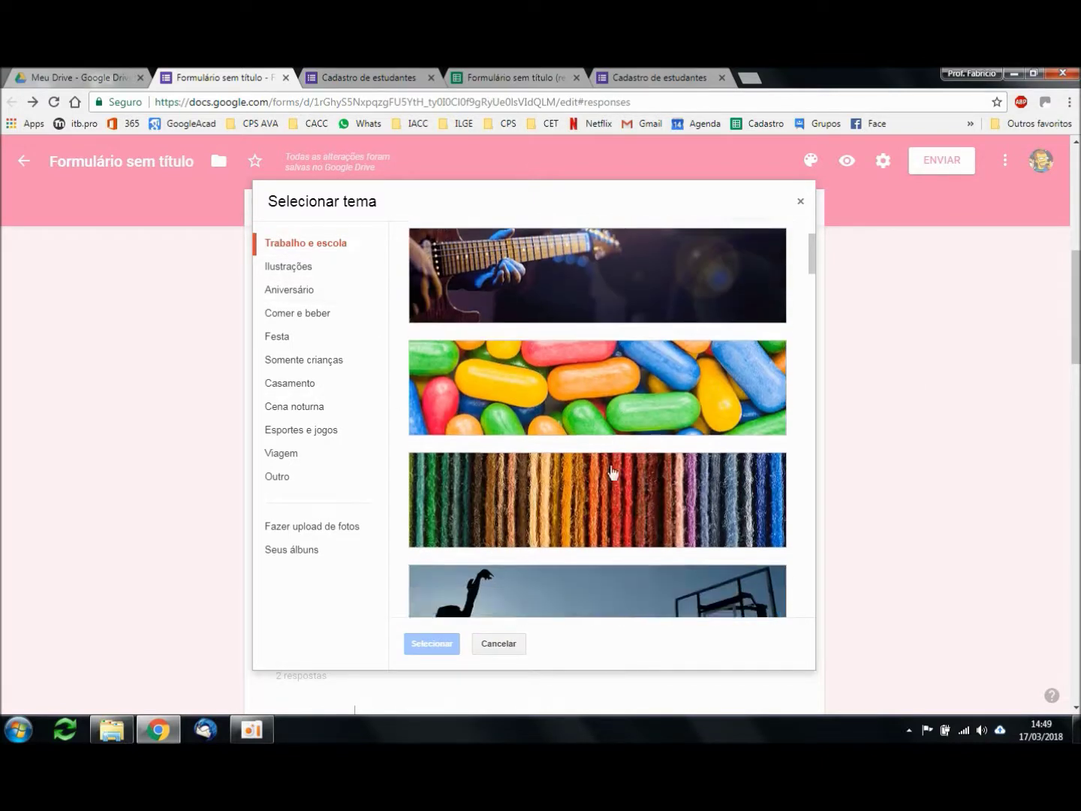
pyautogui.click(631, 396)
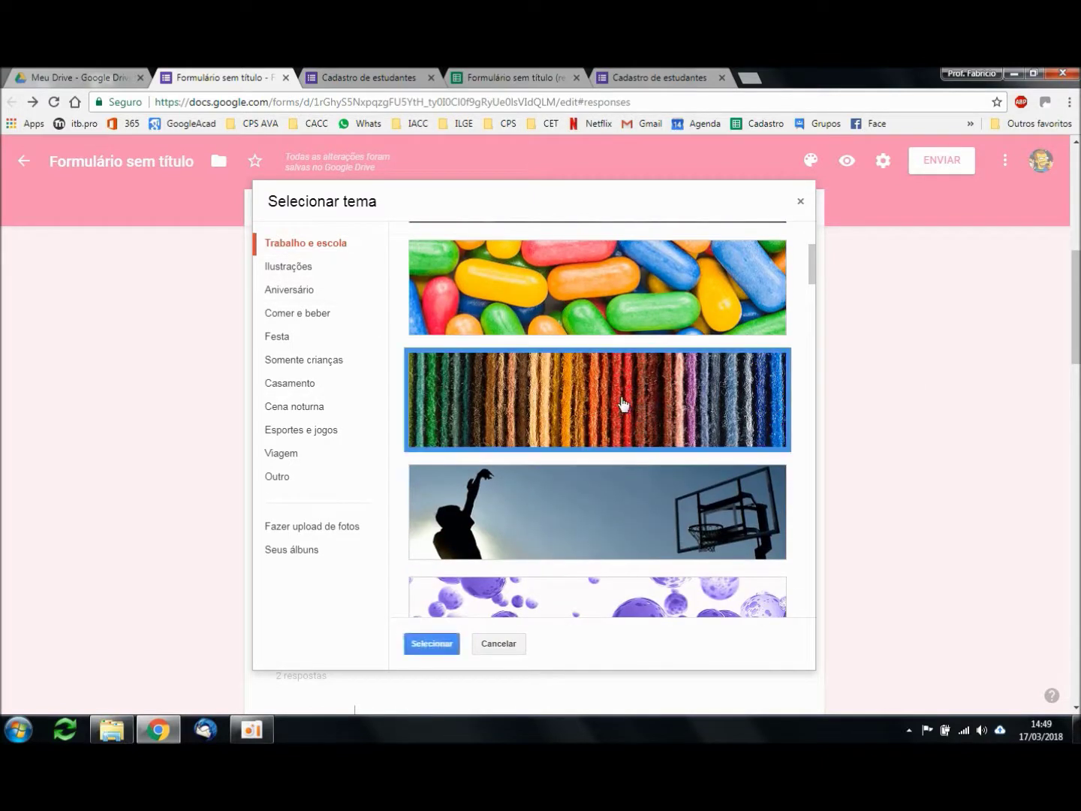
pyautogui.click(431, 644)
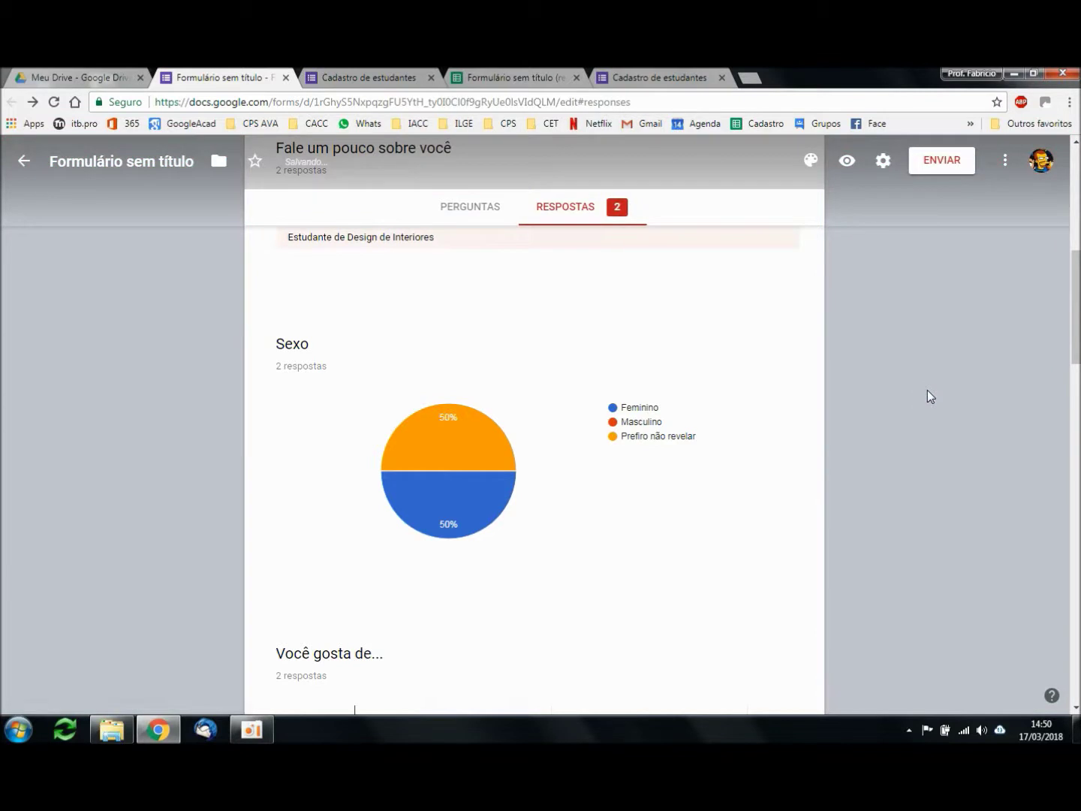
pyautogui.scroll(2, 920, 362)
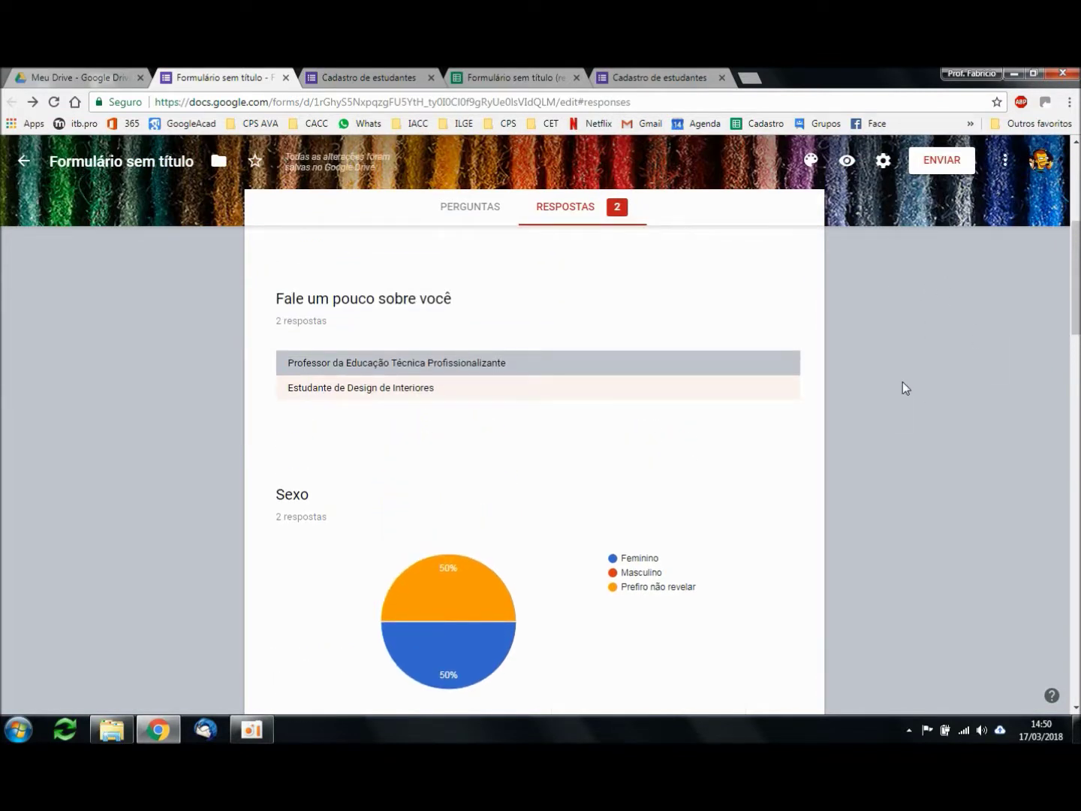
# Step: Preview the yarn-themed form as respondents see it and select its public link
pyautogui.click(847, 162)
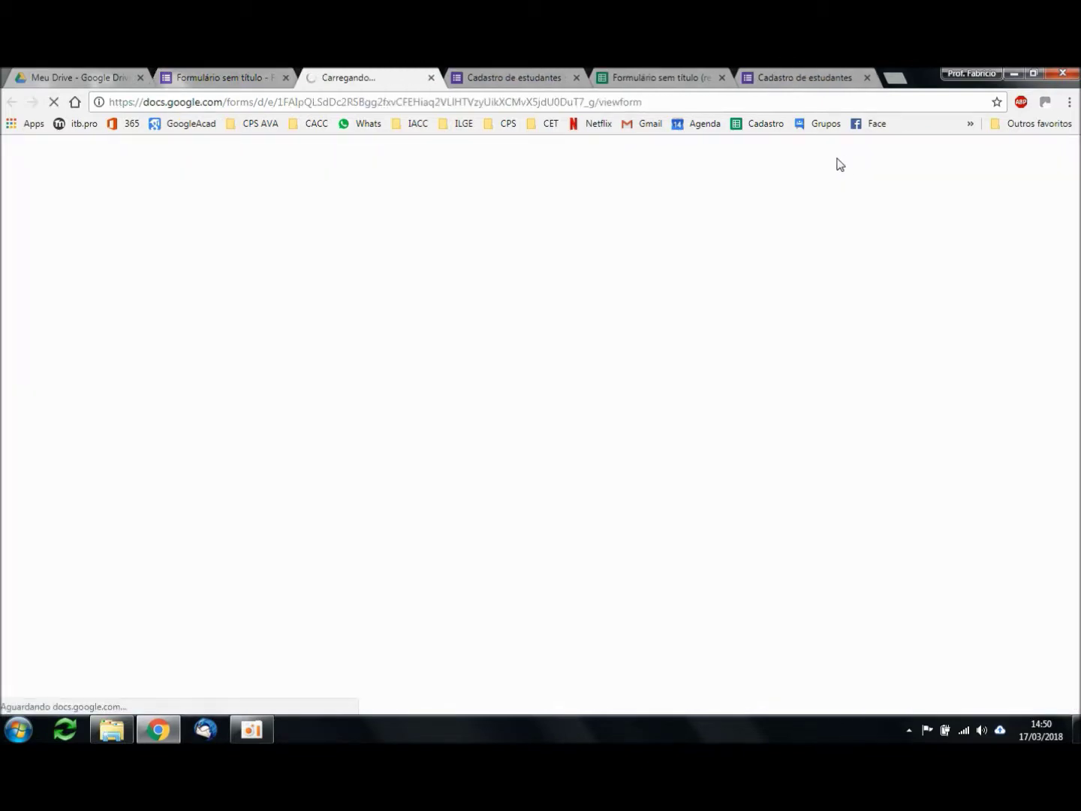
pyautogui.click(680, 103)
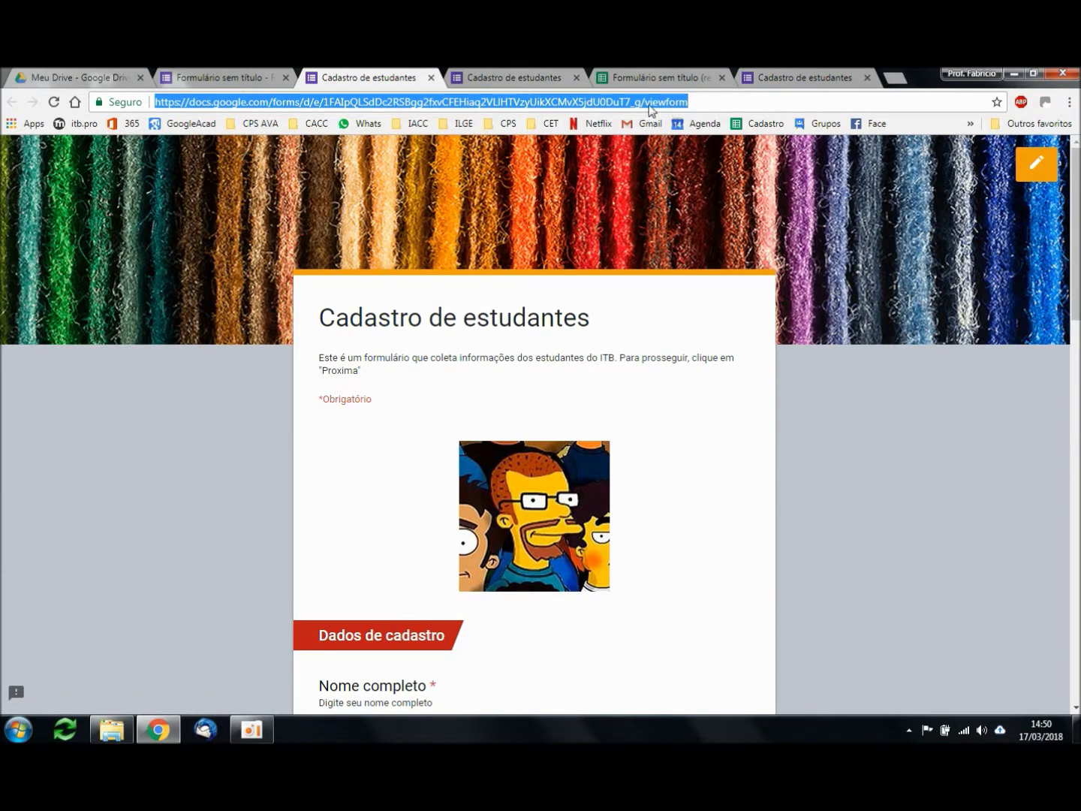
pyautogui.click(229, 78)
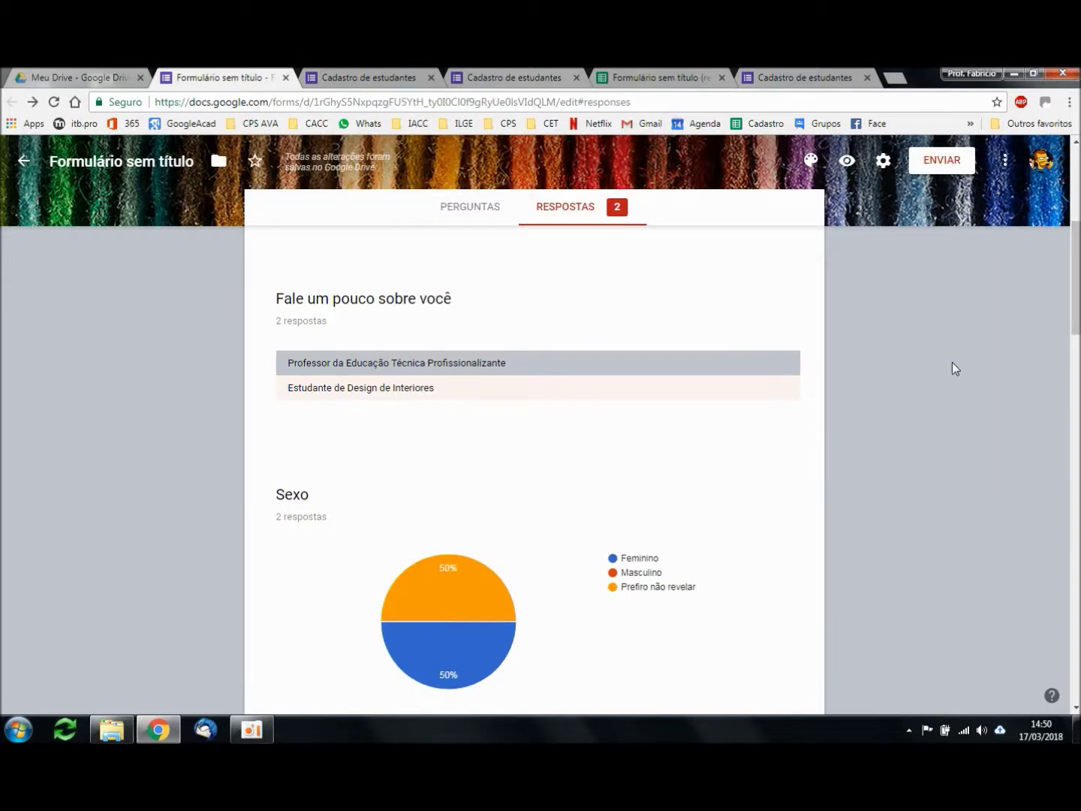
pyautogui.scroll(1, 741, 256)
# Step: Close the submit page, responses spreadsheet and duplicate form tabs, returning to the responses summary
pyautogui.click(525, 78)
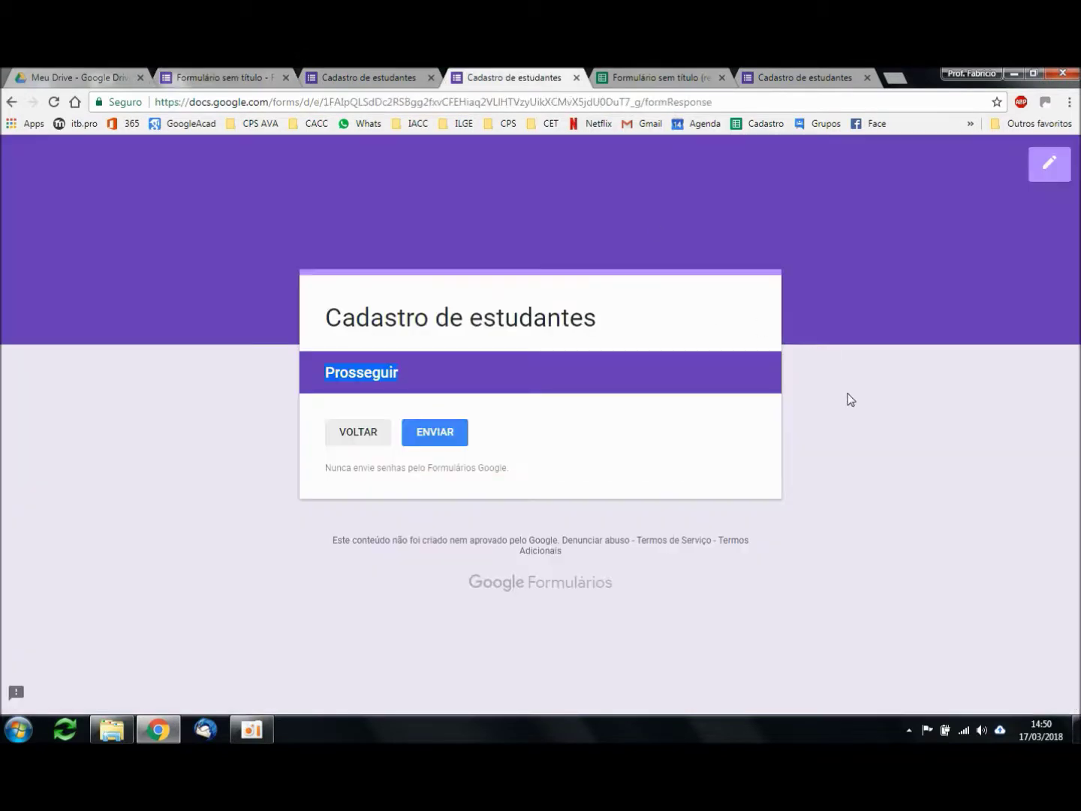
pyautogui.click(576, 78)
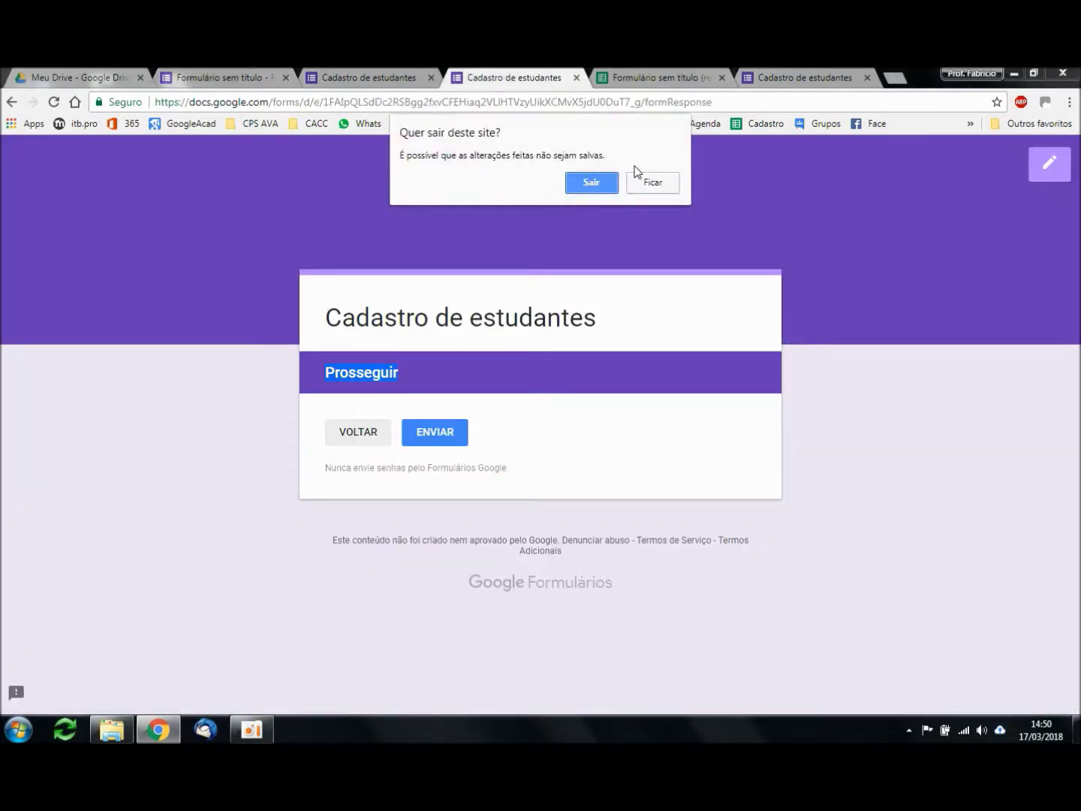
pyautogui.click(593, 181)
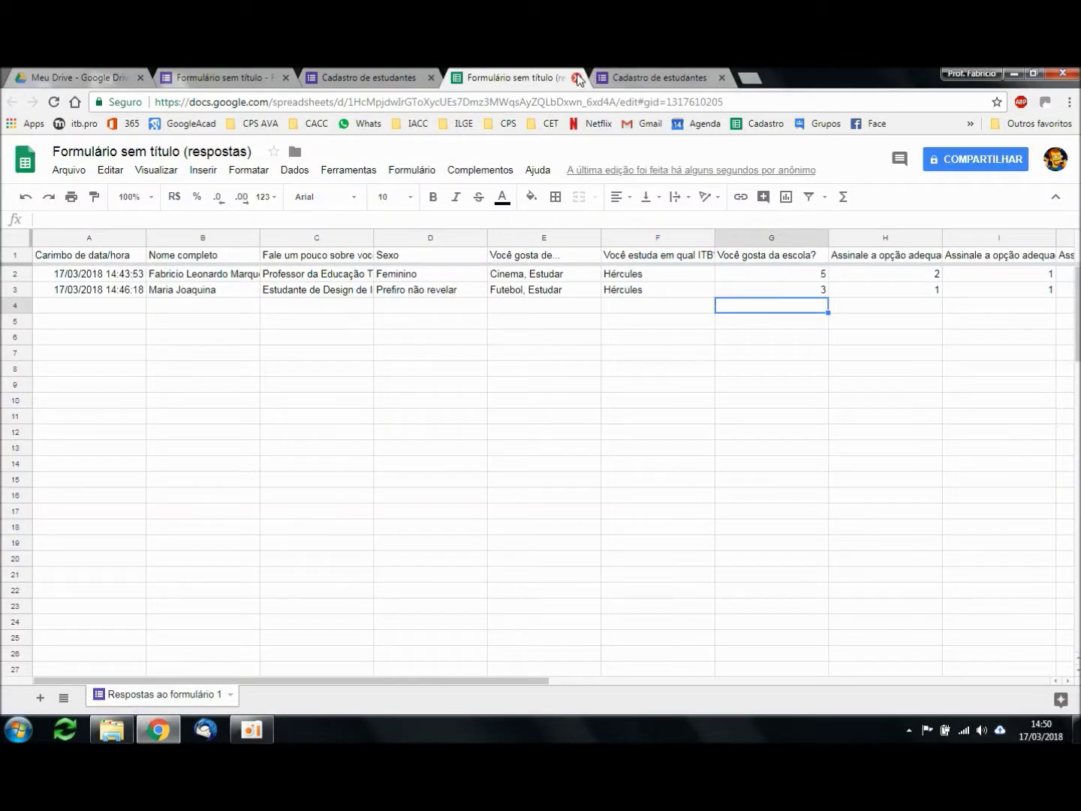
pyautogui.click(577, 78)
pyautogui.click(577, 79)
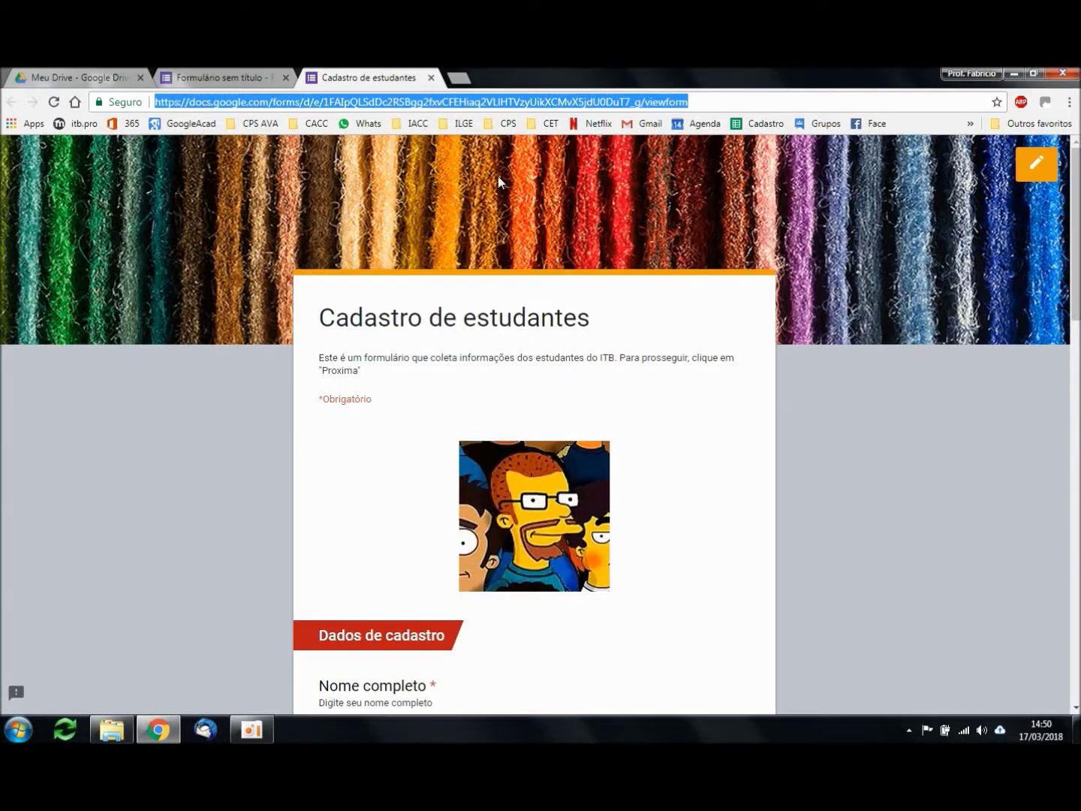
pyautogui.click(212, 76)
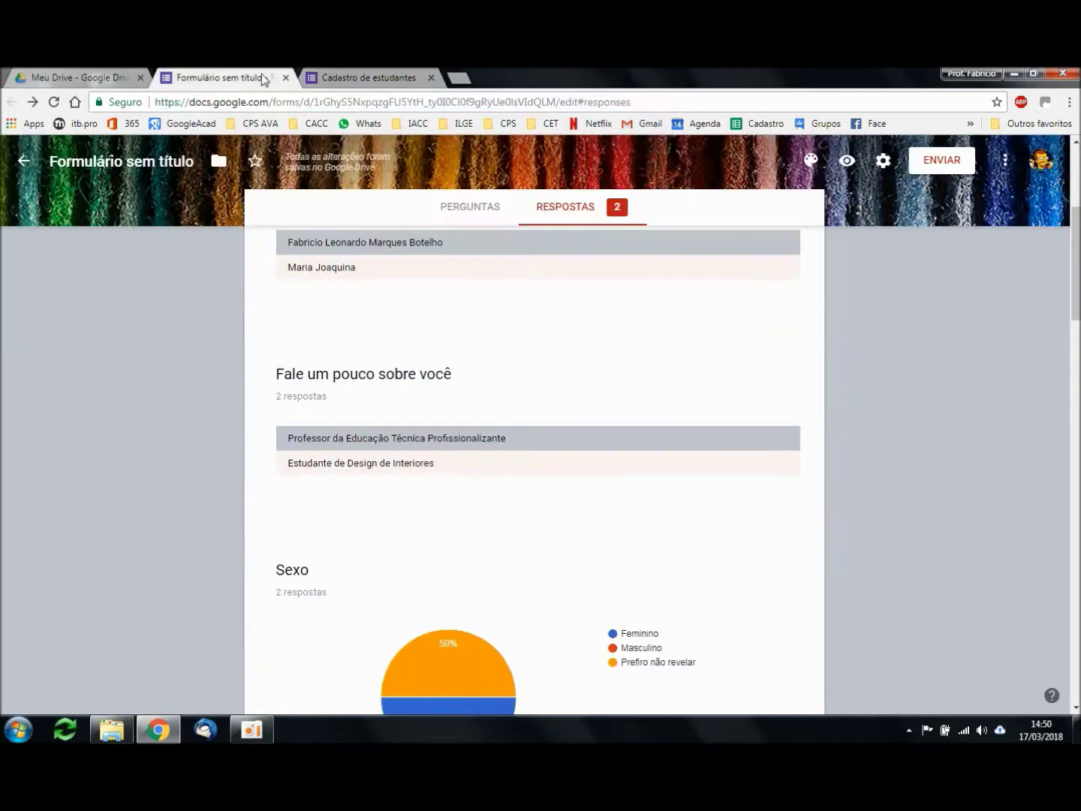
pyautogui.scroll(2, 882, 234)
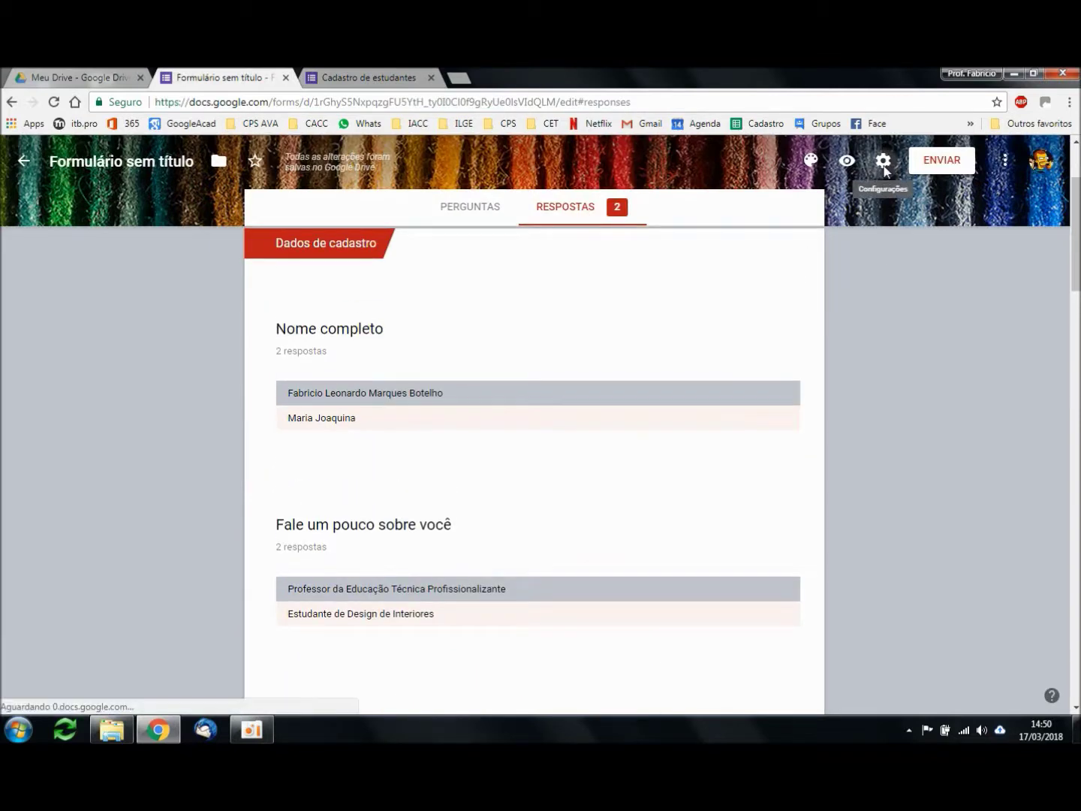
# Step: In the form settings, try collecting e-mail addresses and the one-response limit
pyautogui.click(883, 162)
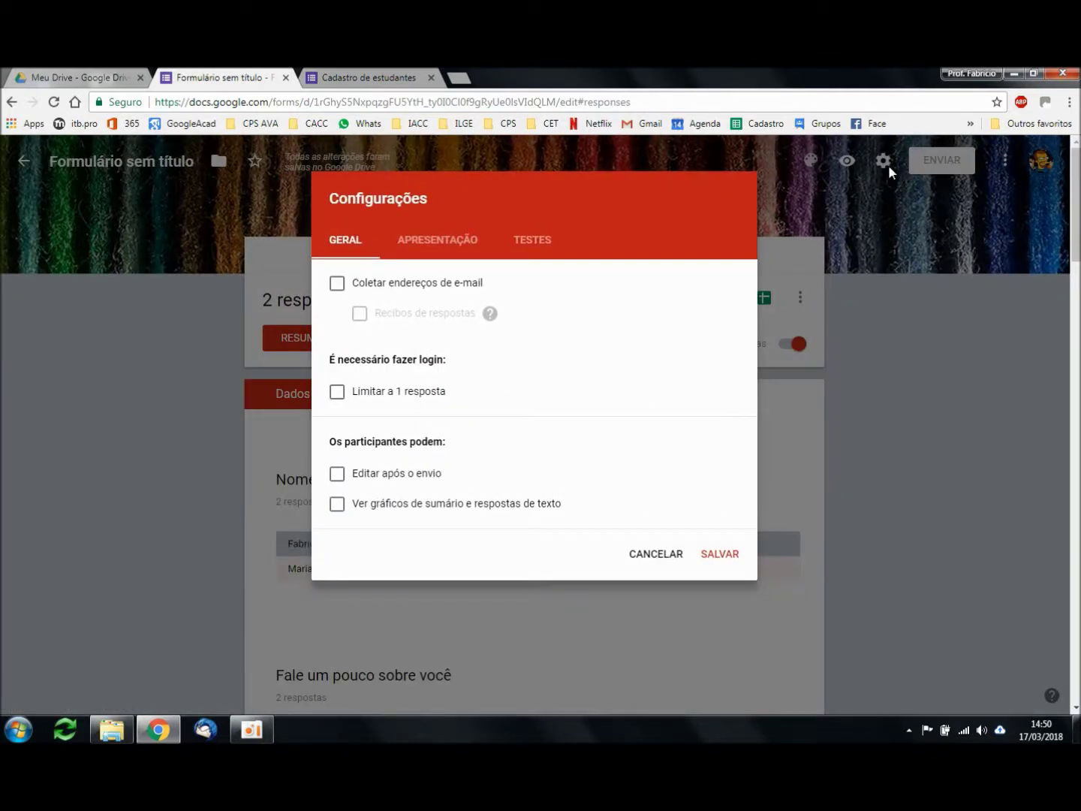
pyautogui.click(671, 554)
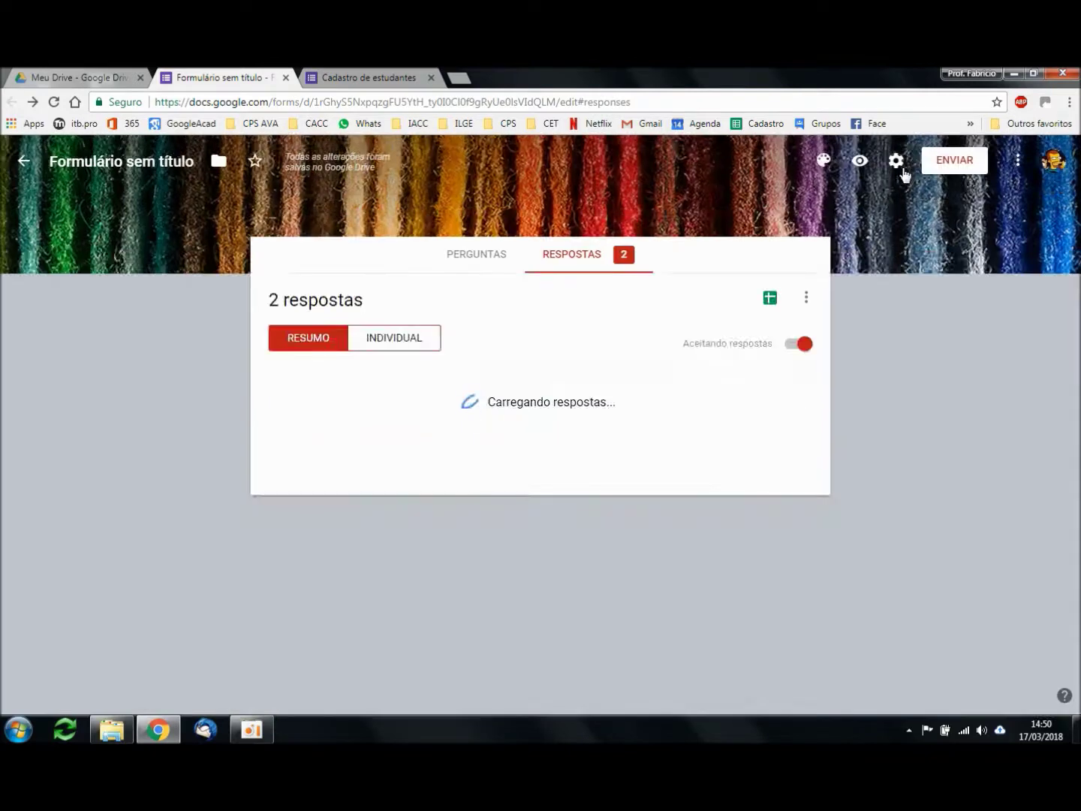
pyautogui.click(884, 162)
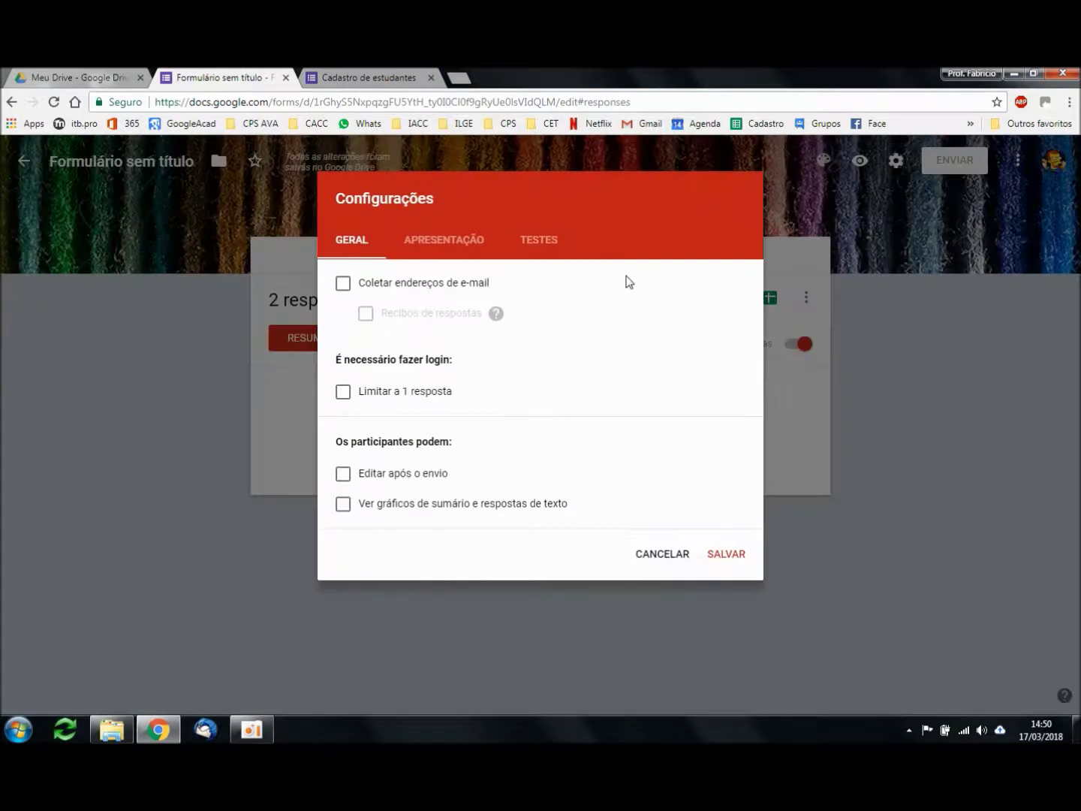
pyautogui.click(337, 284)
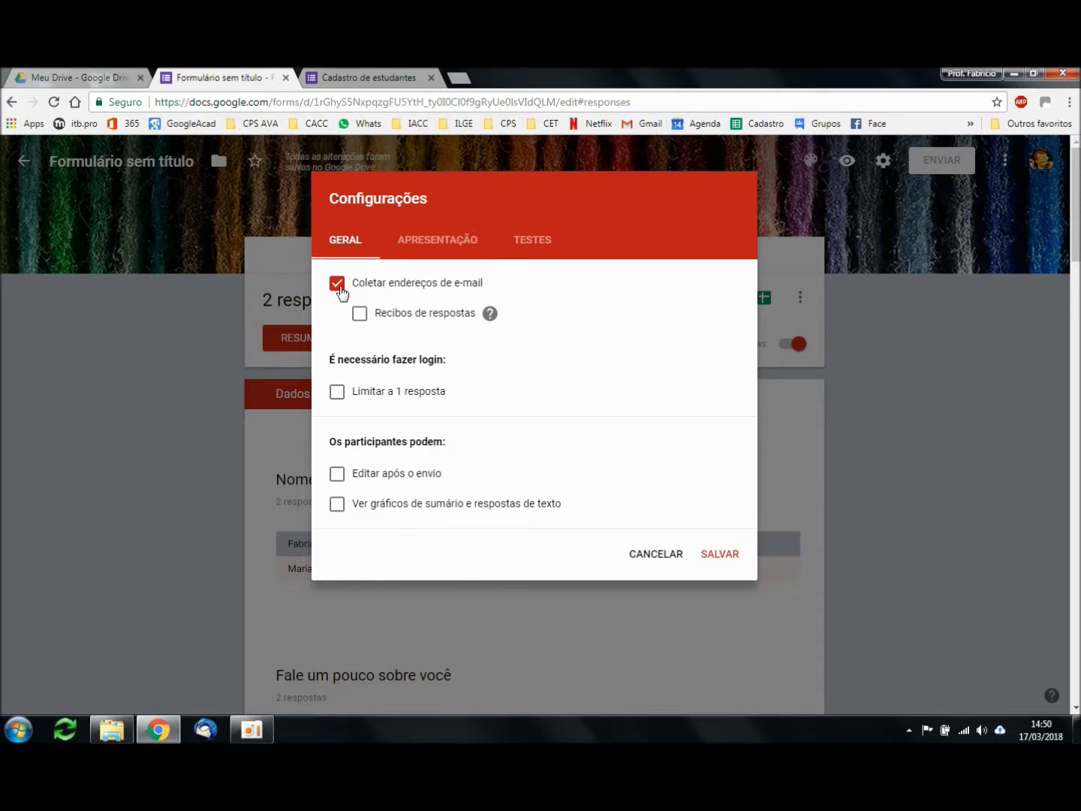
pyautogui.click(339, 287)
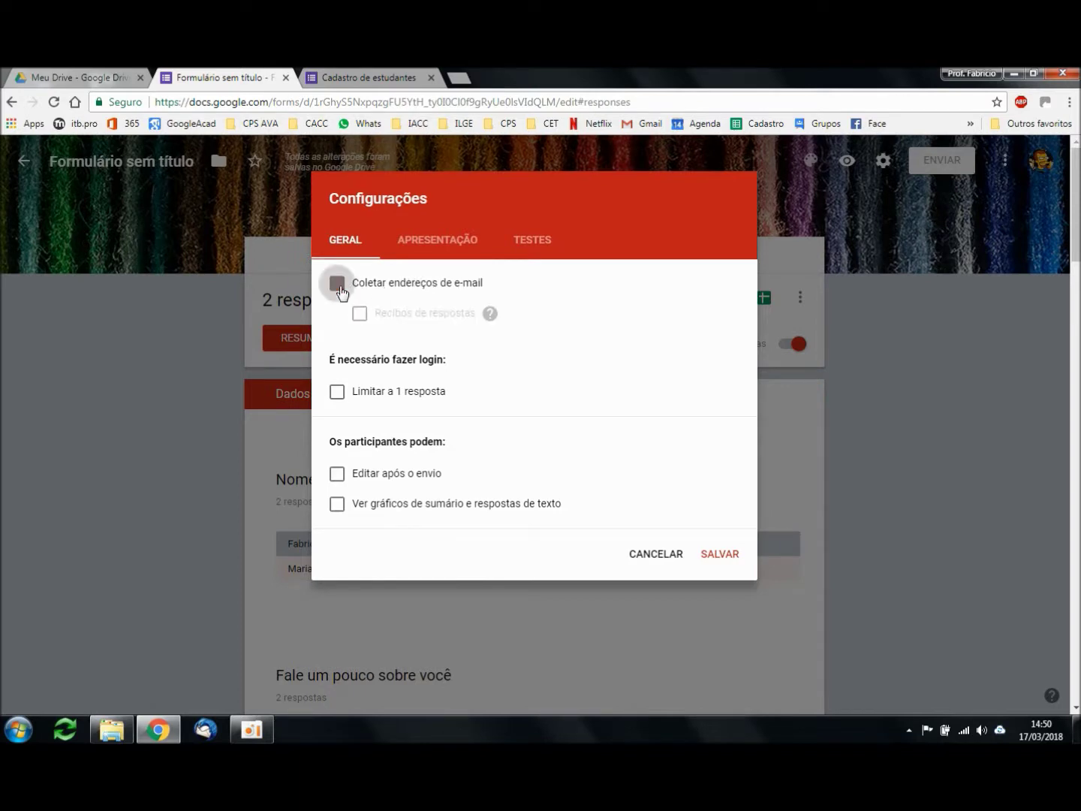
pyautogui.click(336, 392)
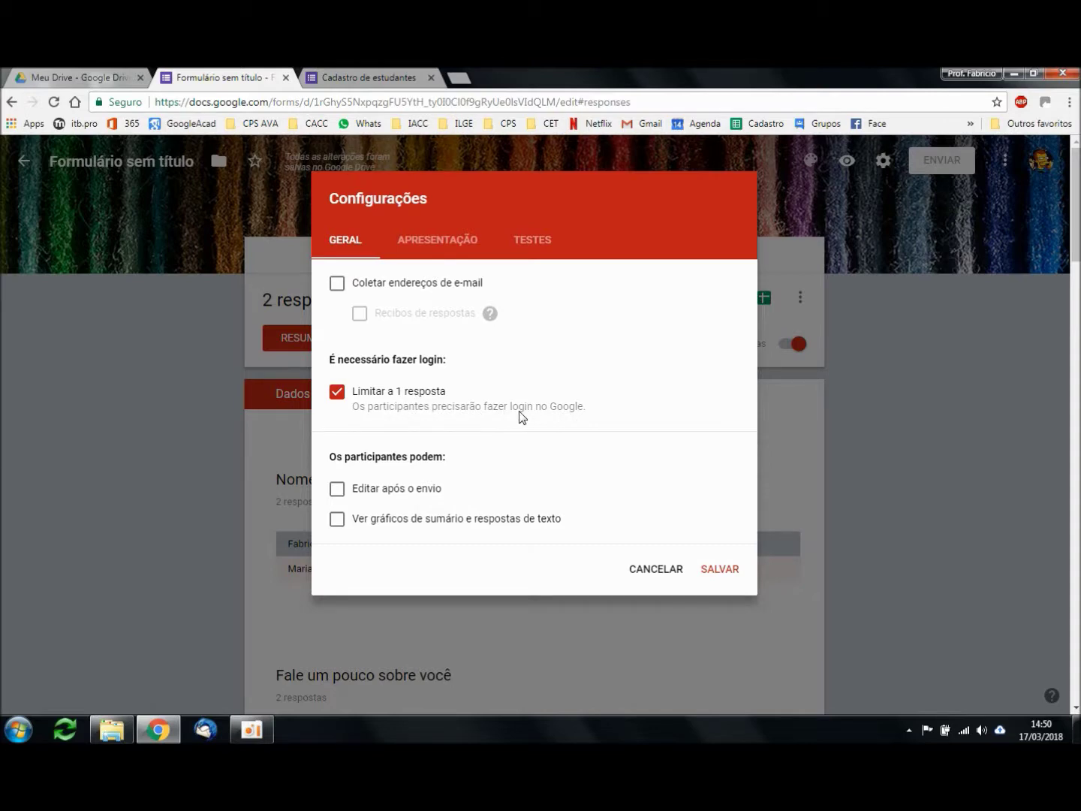
# Step: Try answer editing and summary charts, untick every Geral option, then go to Apresentação
pyautogui.click(575, 416)
pyautogui.click(337, 488)
pyautogui.click(336, 523)
pyautogui.click(338, 523)
pyautogui.click(336, 489)
pyautogui.click(348, 395)
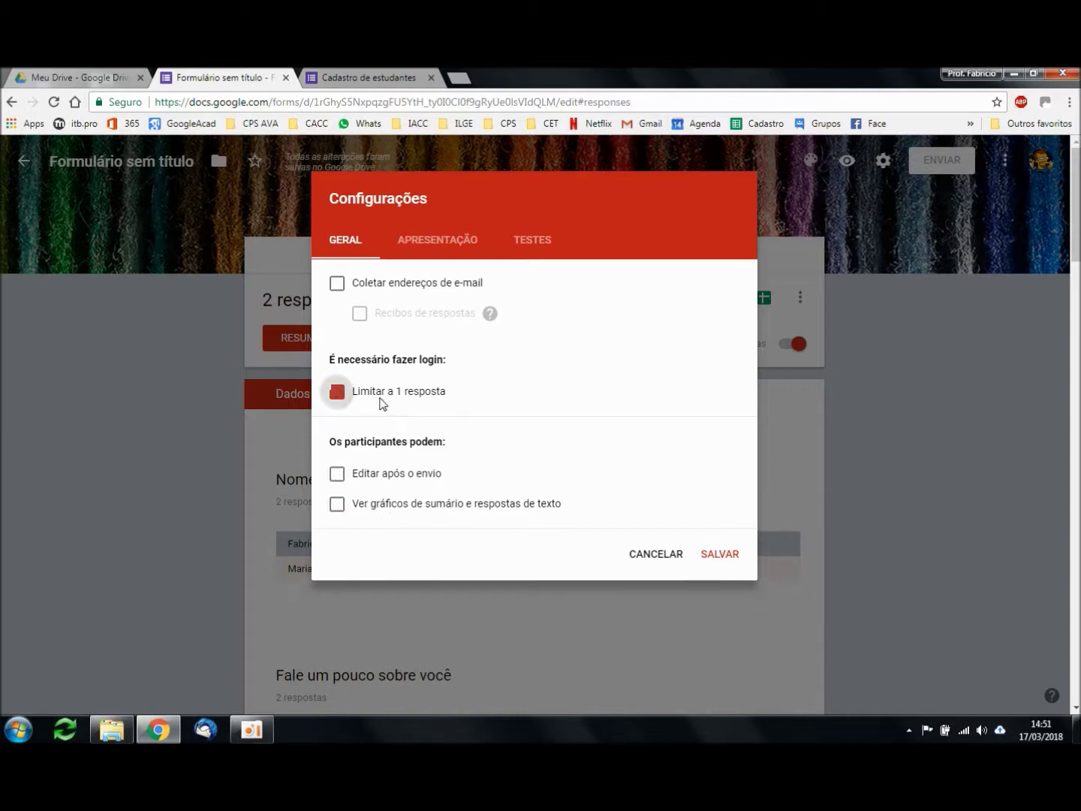
pyautogui.click(453, 247)
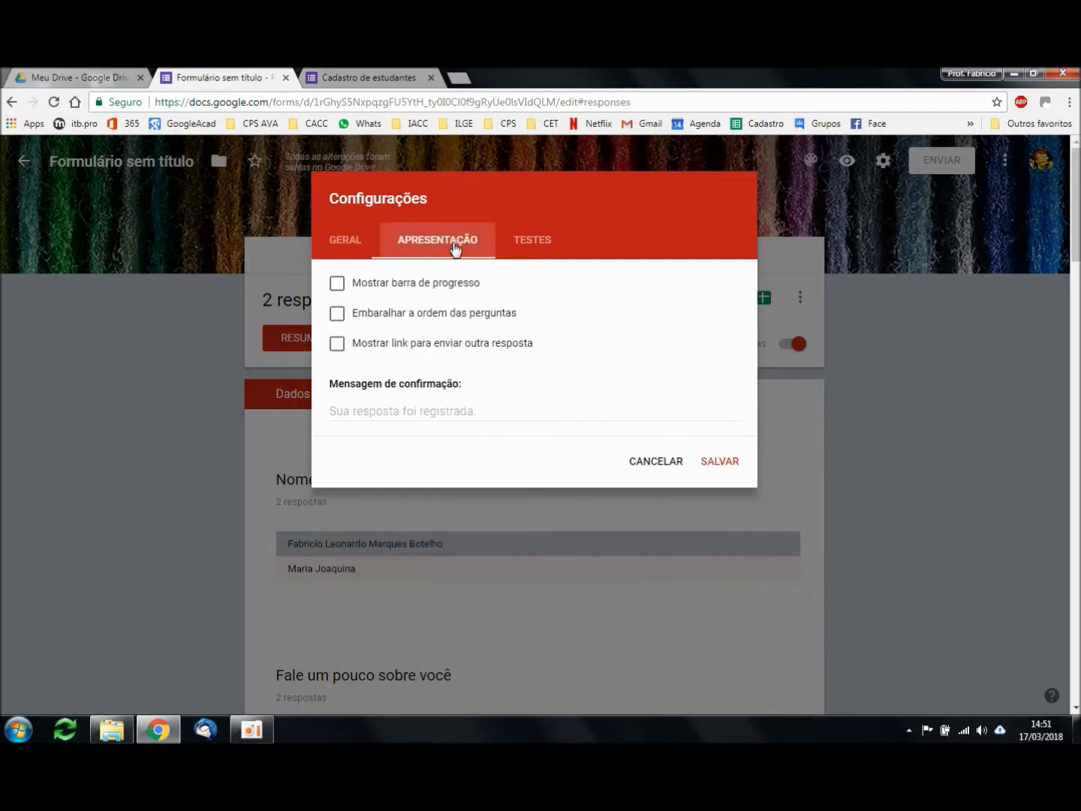
# Step: Try the progress bar, question shuffling and another-response link options, view Testes, then cancel
pyautogui.click(338, 286)
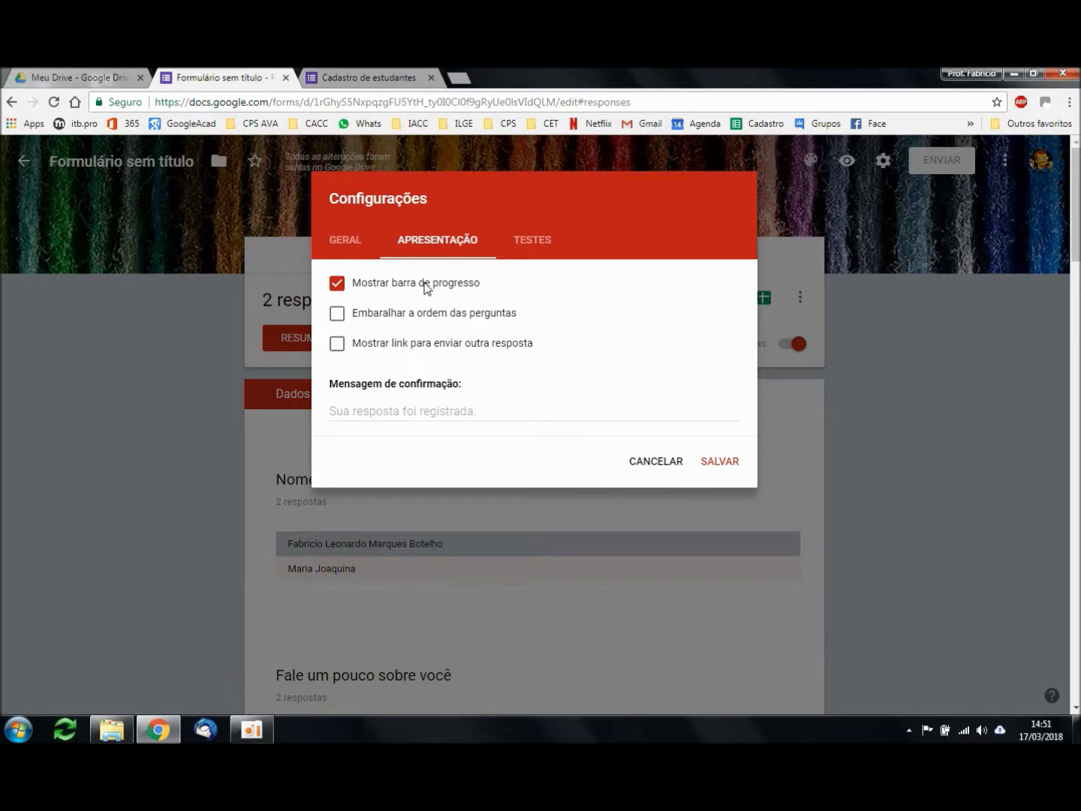
pyautogui.click(340, 314)
pyautogui.click(337, 284)
pyautogui.click(338, 347)
pyautogui.click(338, 314)
pyautogui.click(443, 410)
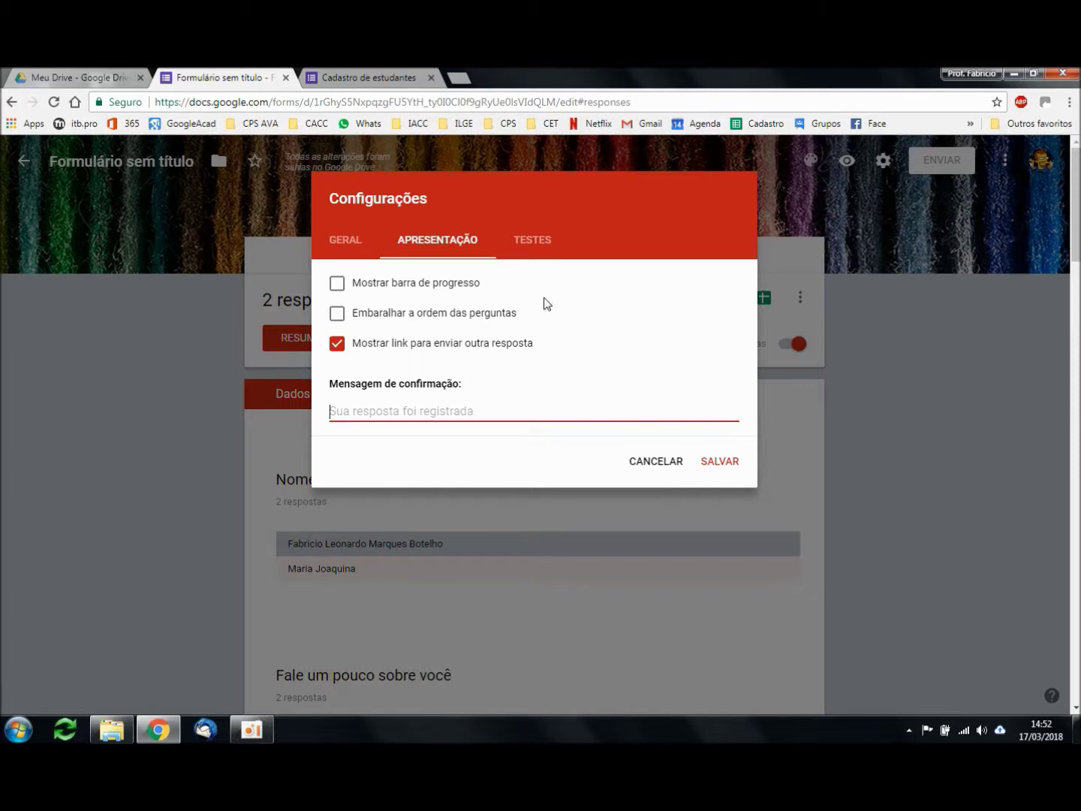
pyautogui.click(536, 246)
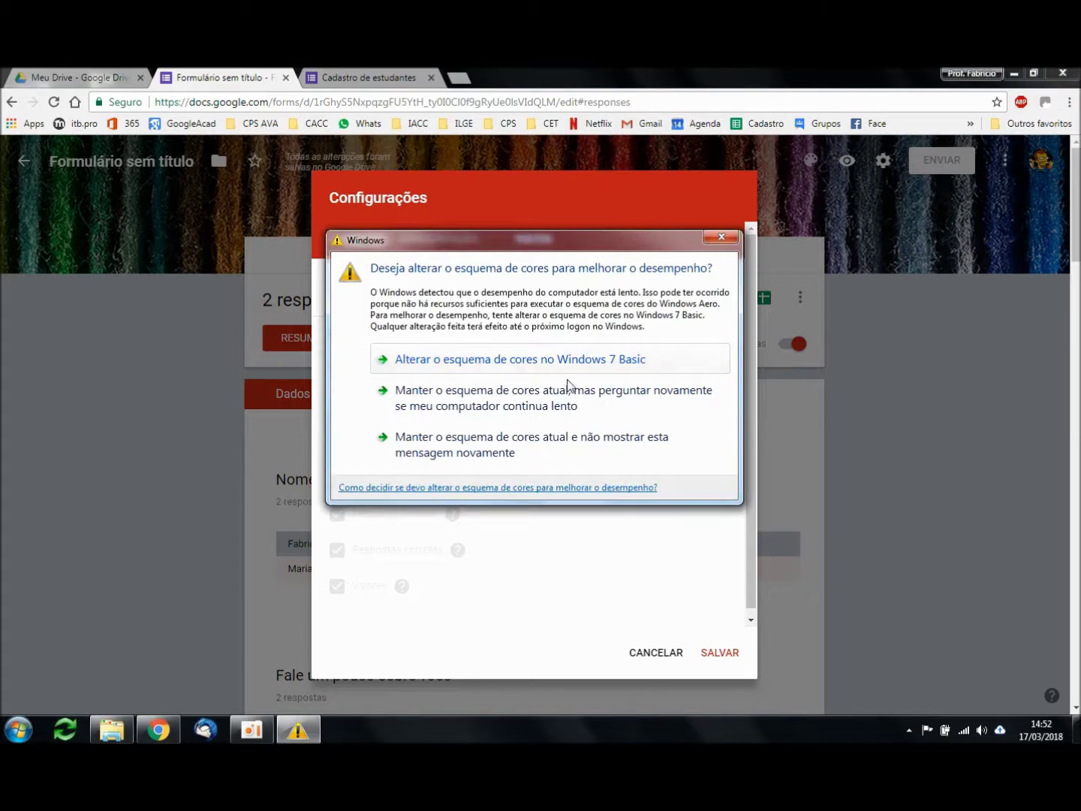
pyautogui.click(550, 402)
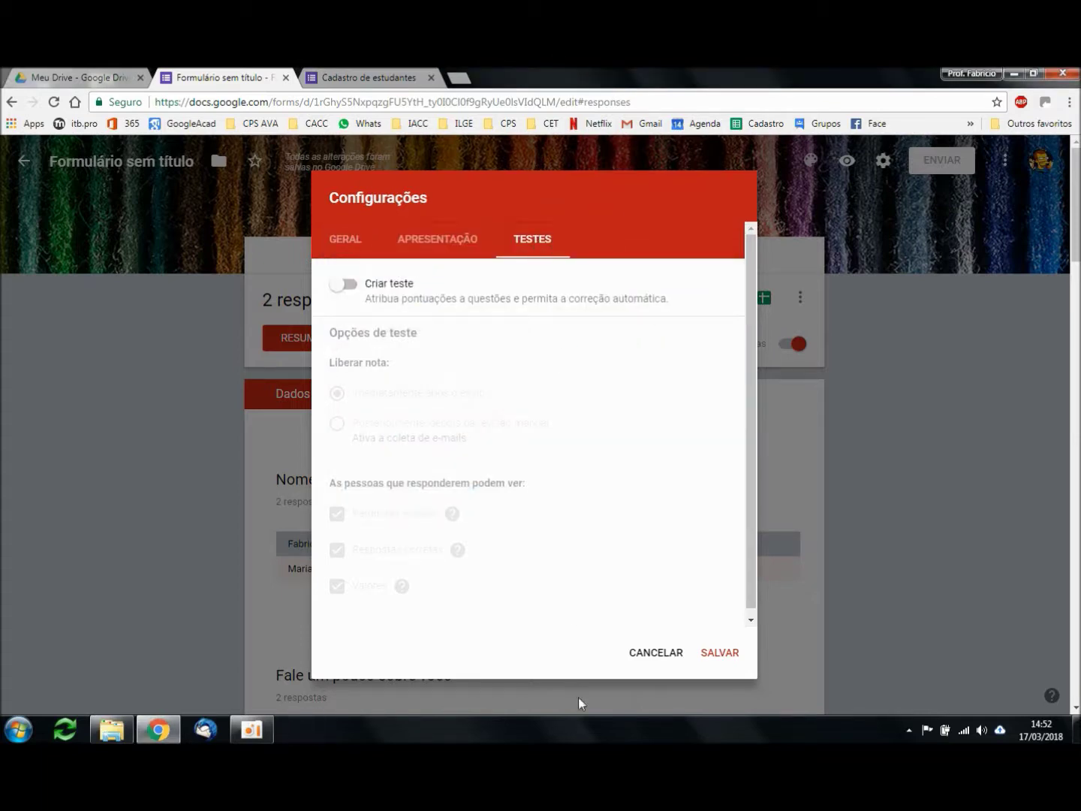
pyautogui.click(656, 655)
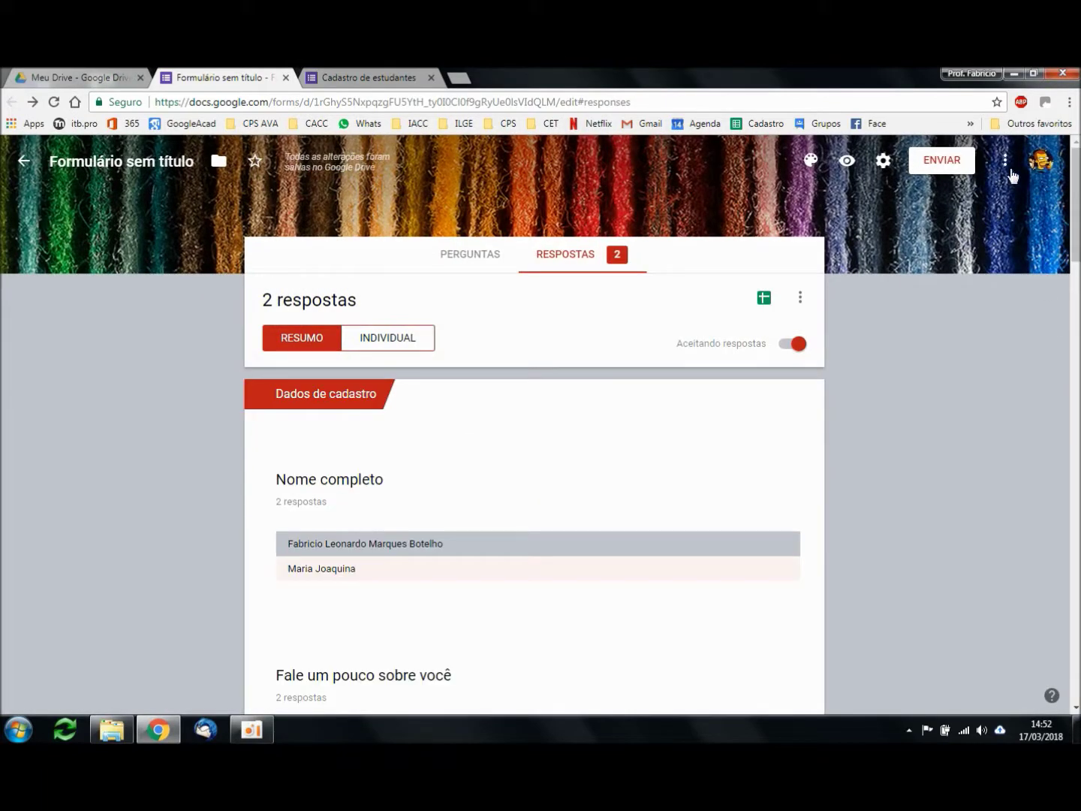
# Step: In Enviar formulário, add two suggested contacts as e-mail recipients in Para
pyautogui.click(947, 167)
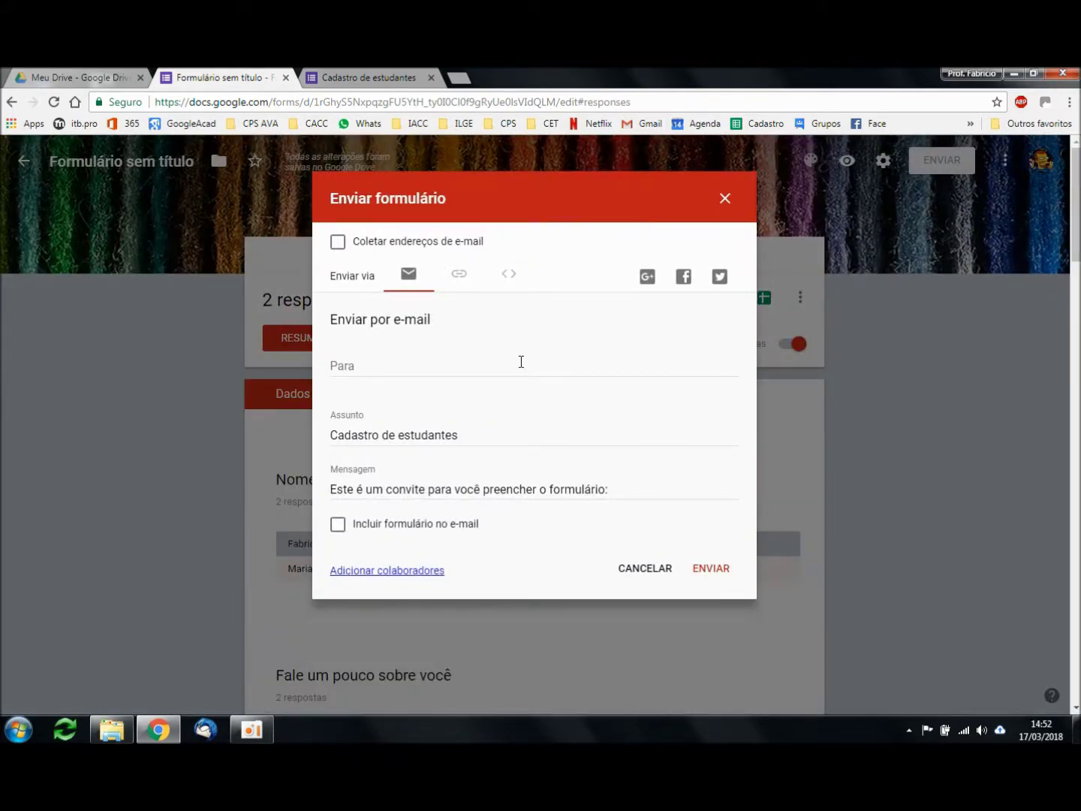
pyautogui.click(417, 365)
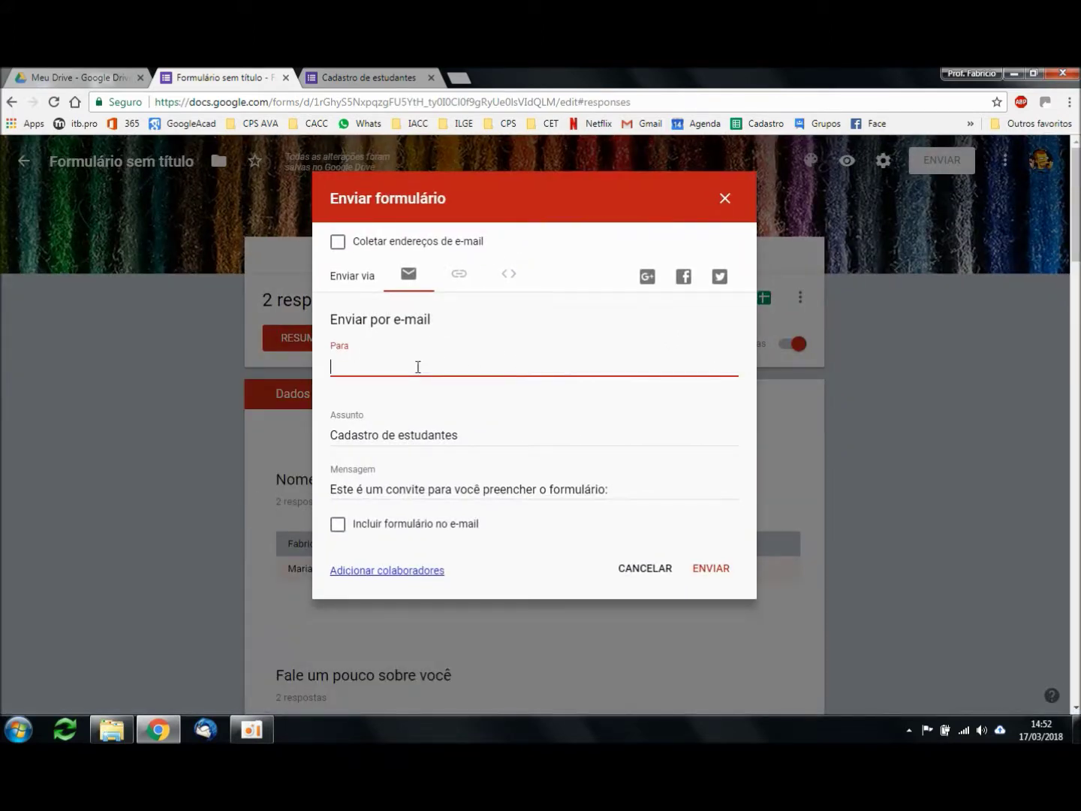
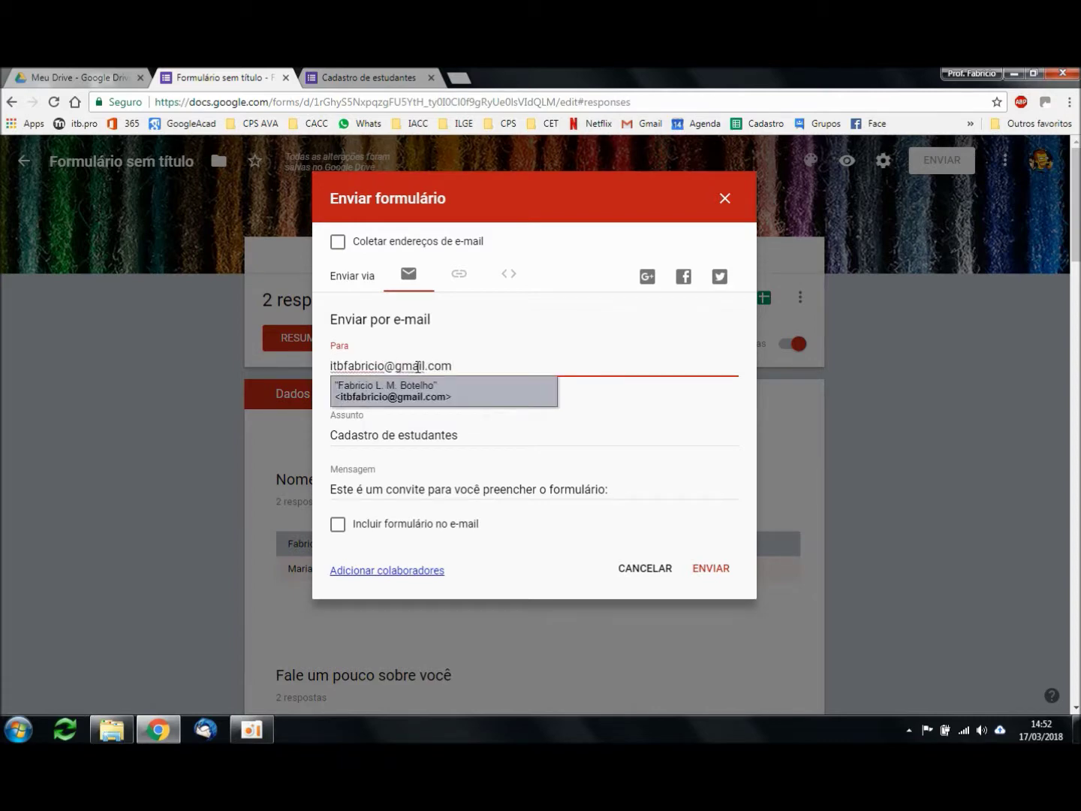
pyautogui.click(465, 392)
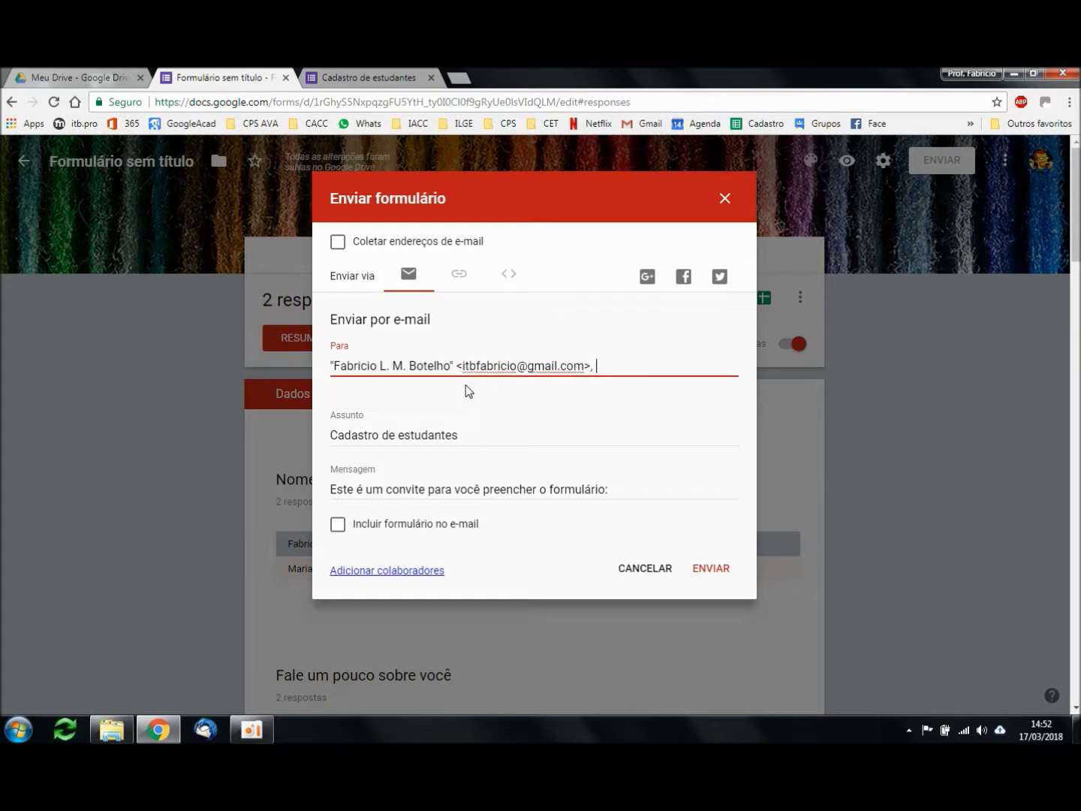
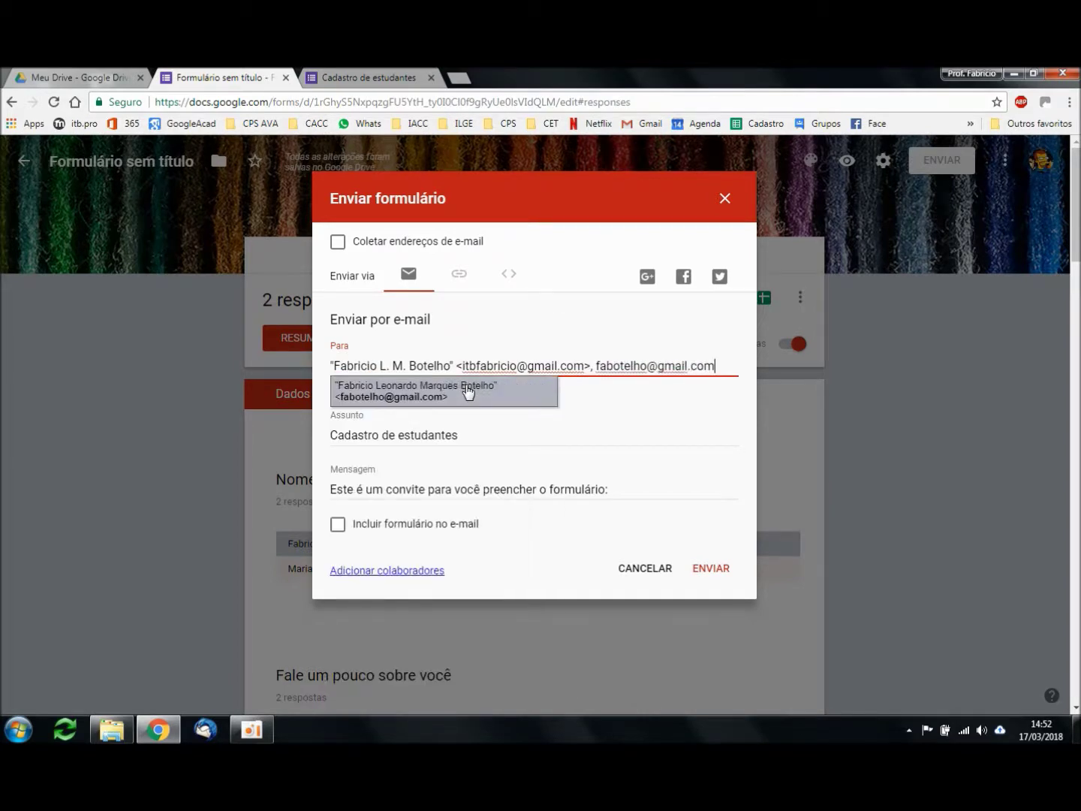
pyautogui.click(488, 392)
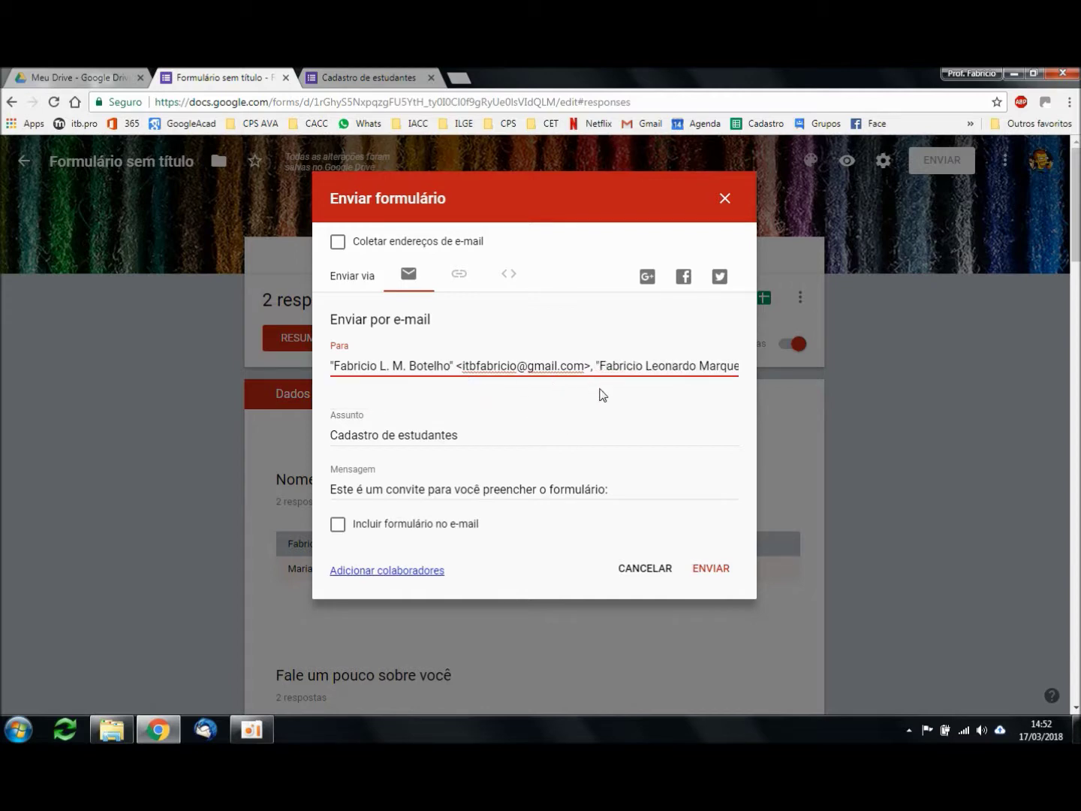
pyautogui.doubleClick(592, 366)
pyautogui.click(553, 365)
# Step: Leave Incluir formulário no e-mail unticked and switch to sending by link
pyautogui.click(338, 524)
pyautogui.click(338, 526)
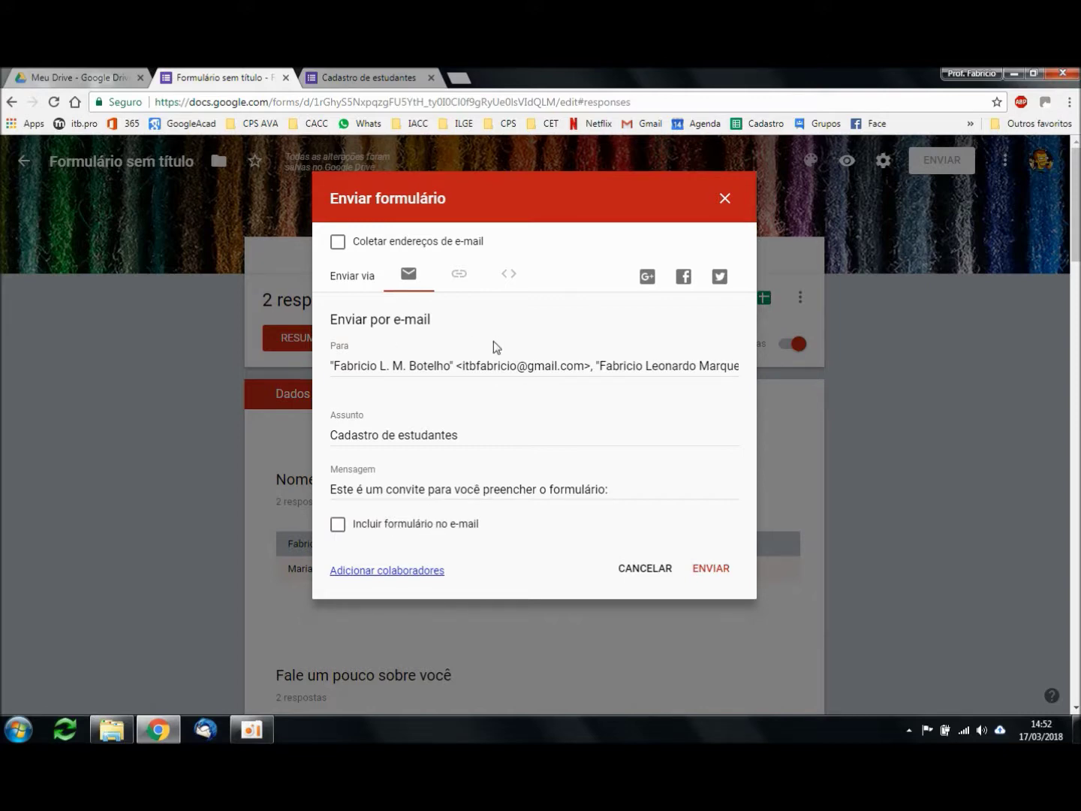
pyautogui.click(457, 278)
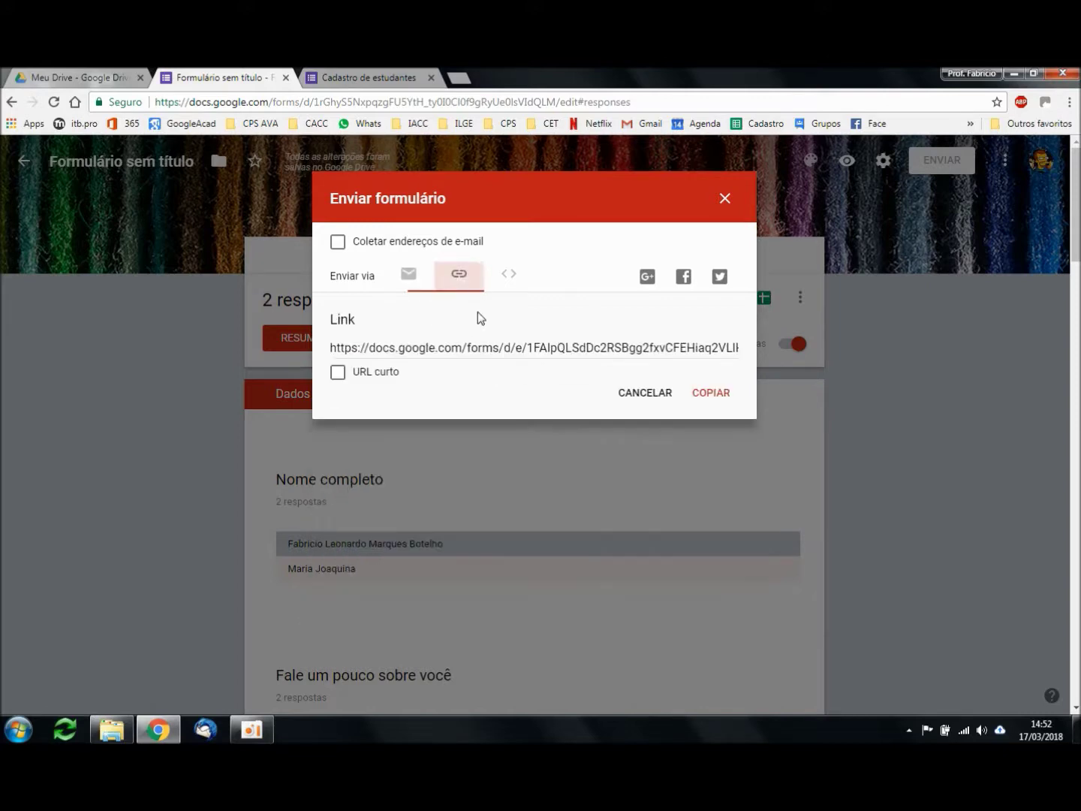
# Step: Shorten the form link to a goo.gl URL with URL curto and copy it
pyautogui.click(458, 278)
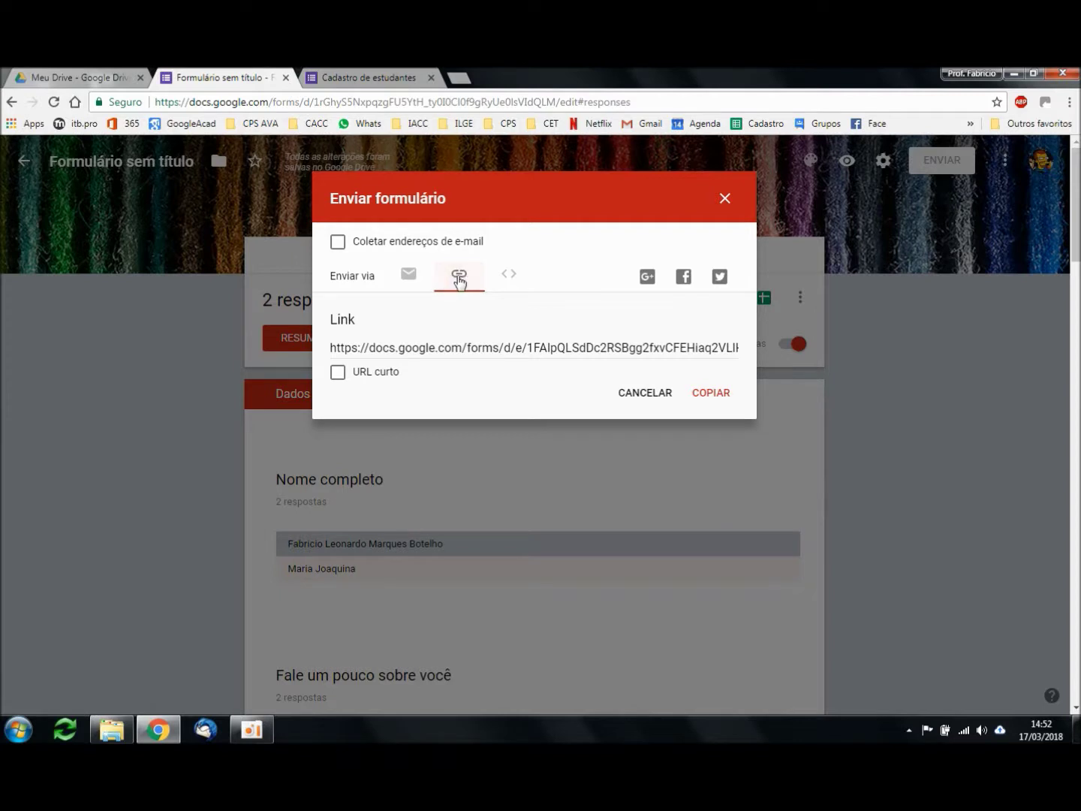
pyautogui.click(453, 343)
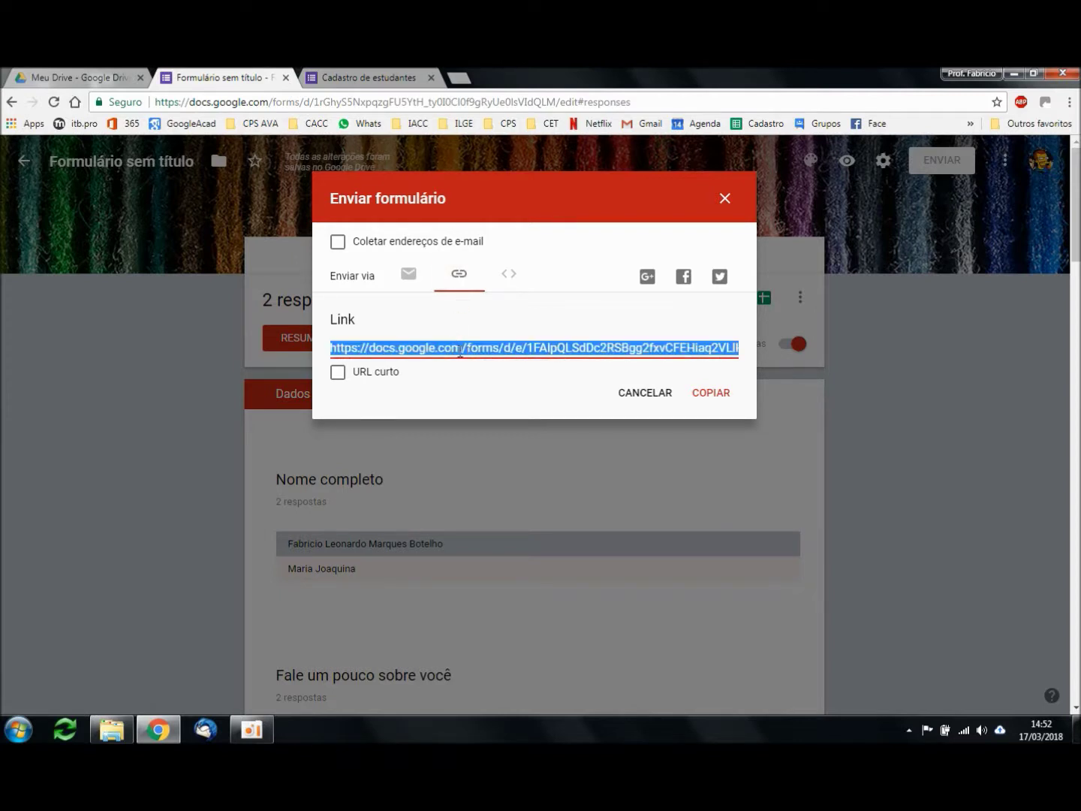
pyautogui.click(337, 372)
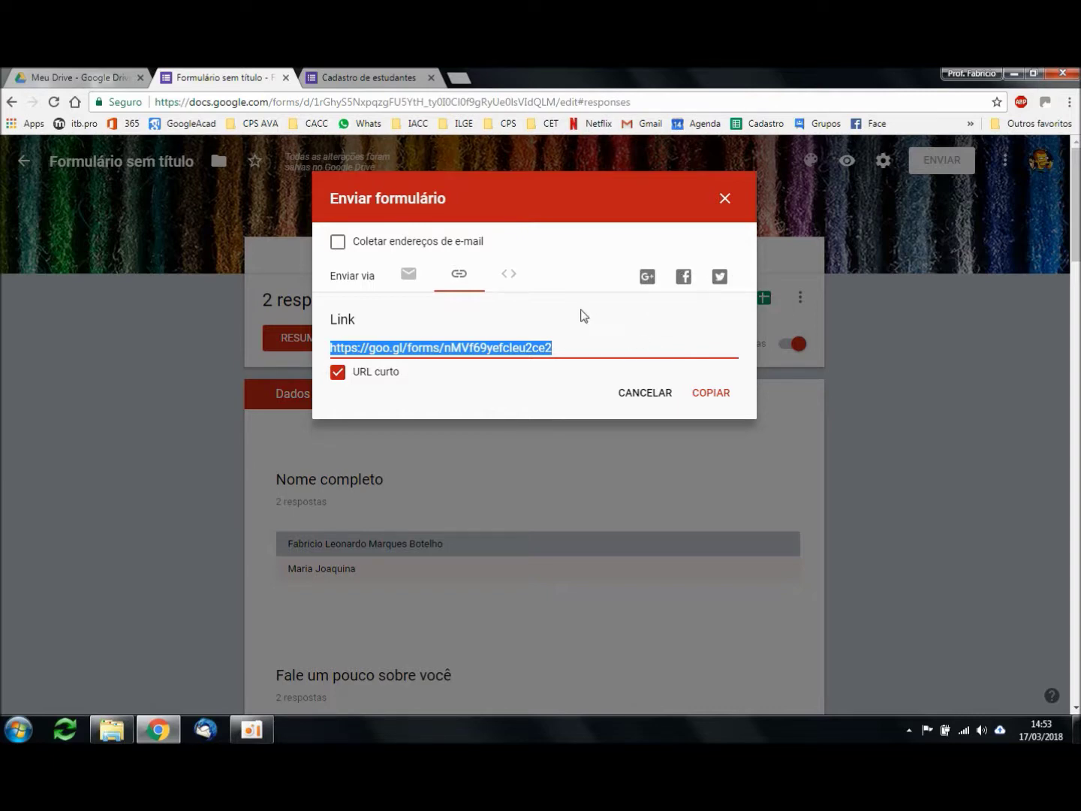
pyautogui.click(717, 204)
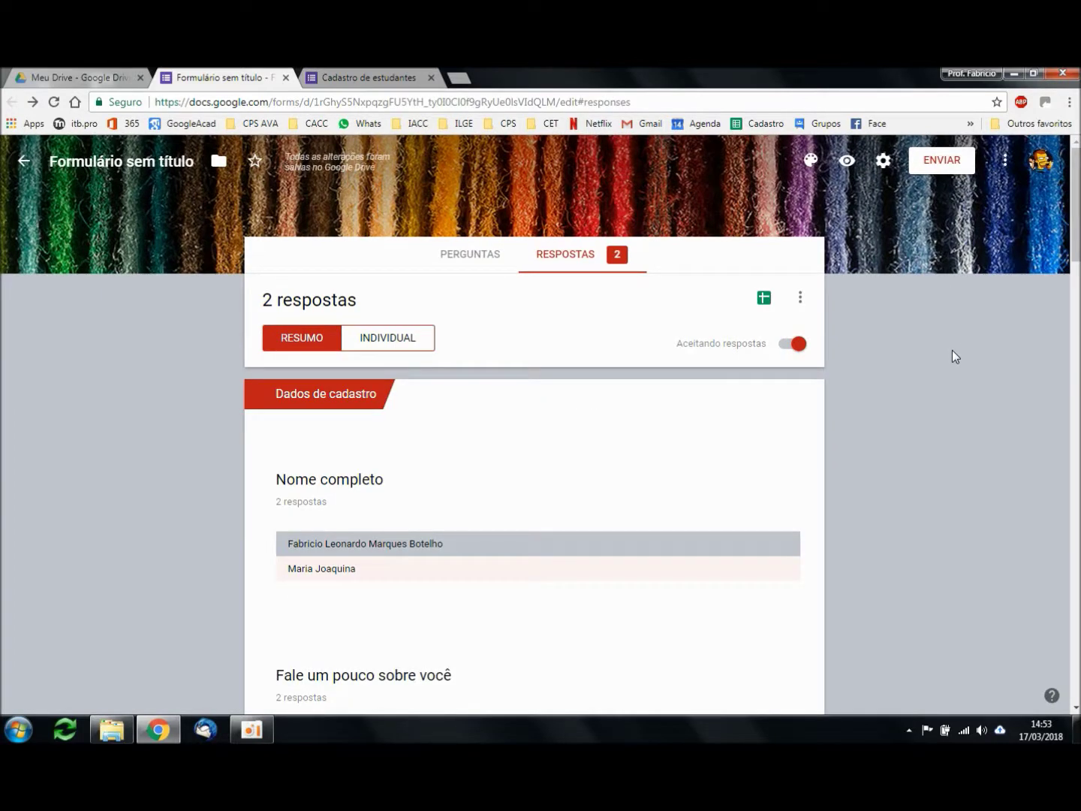
# Step: Open Adicionar colaboradores and enter the colleague's contact in Convidar pessoas
pyautogui.click(1005, 161)
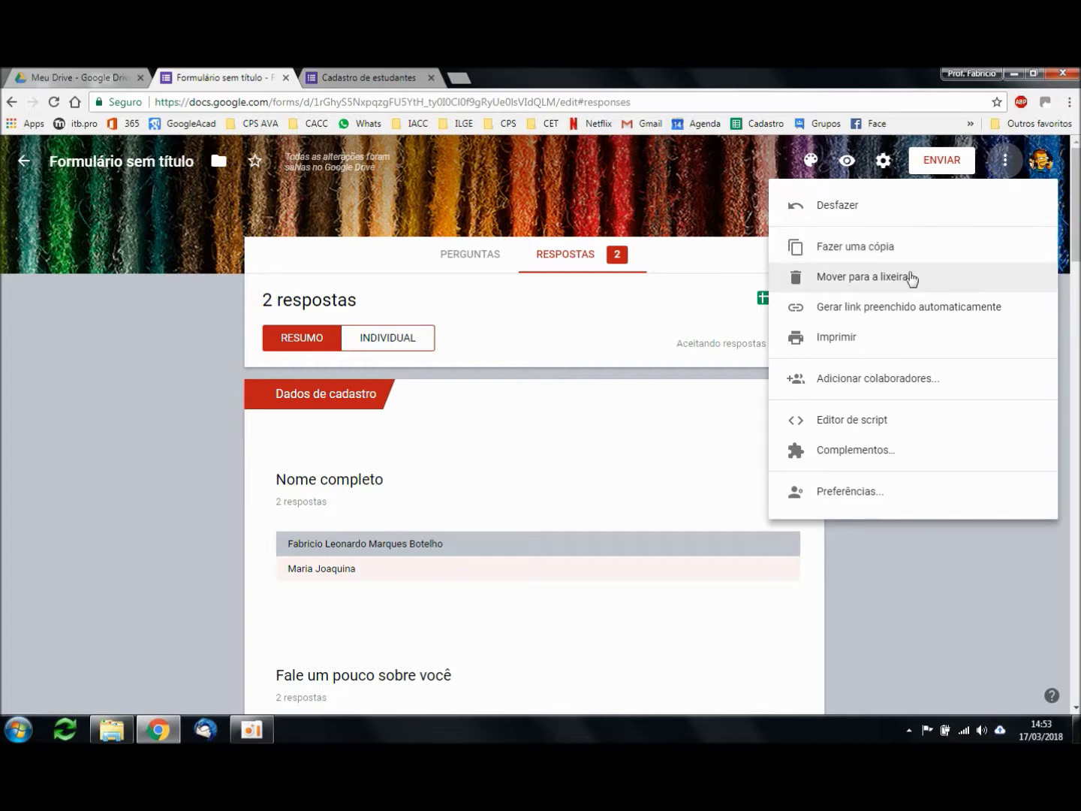
pyautogui.click(906, 377)
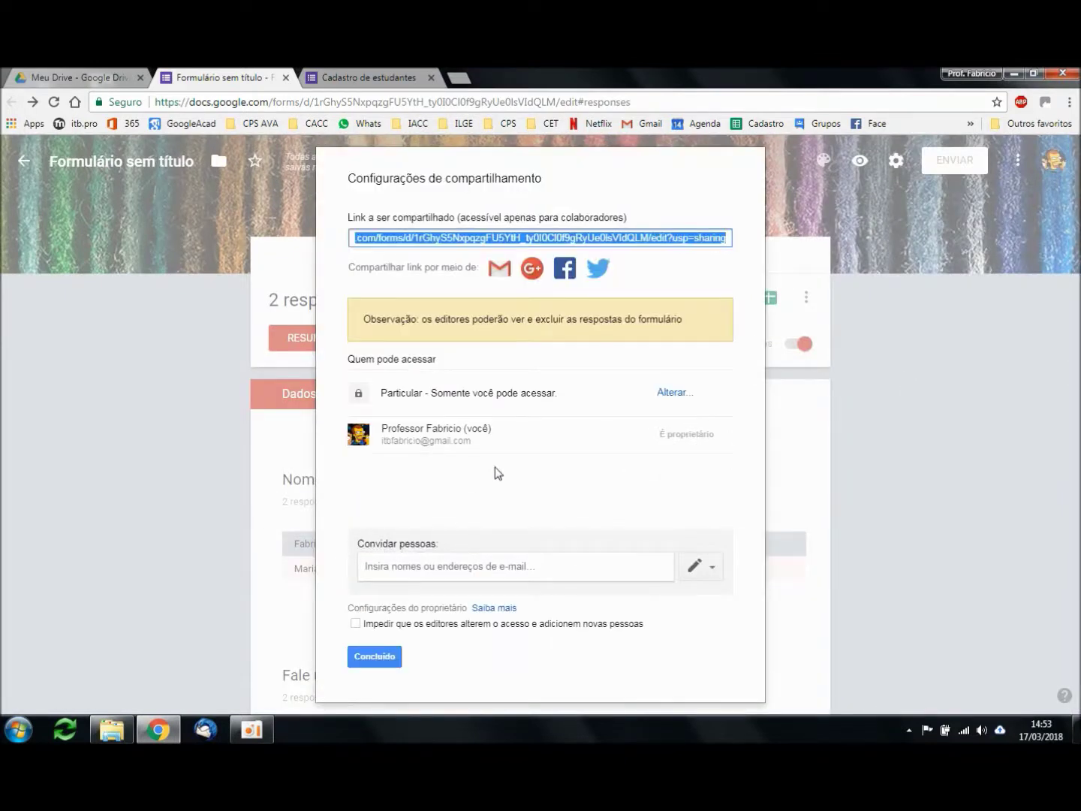
pyautogui.click(454, 565)
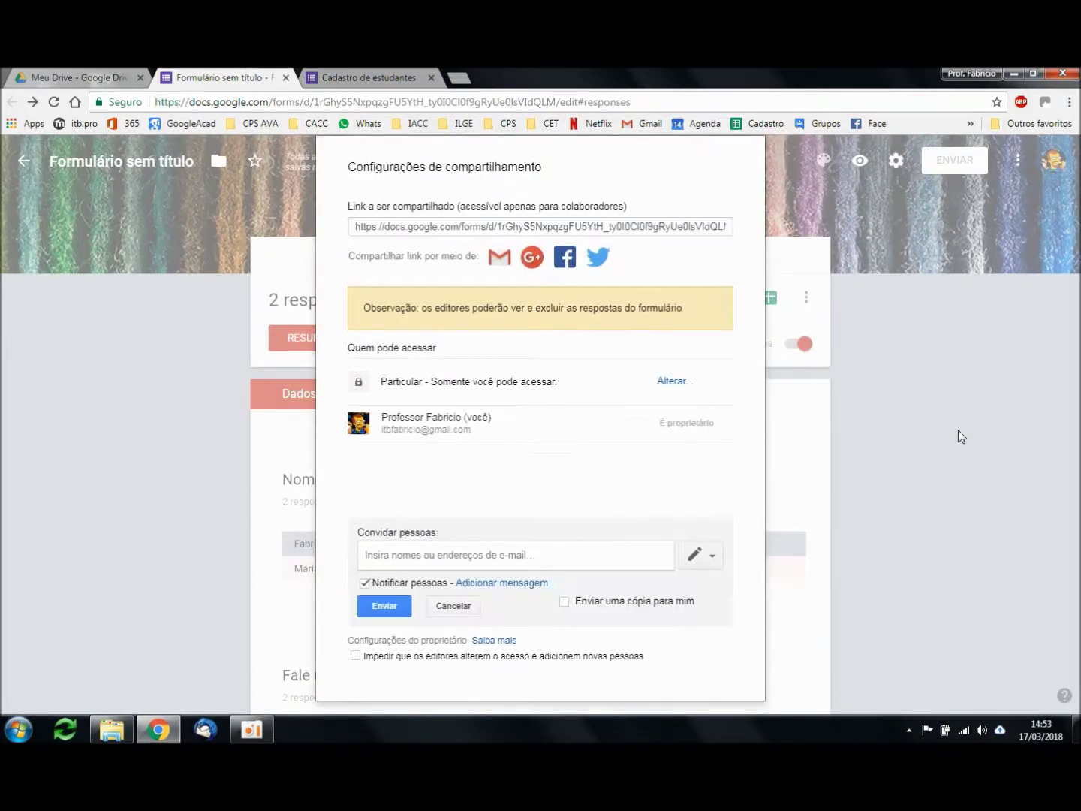
pyautogui.write('itb')
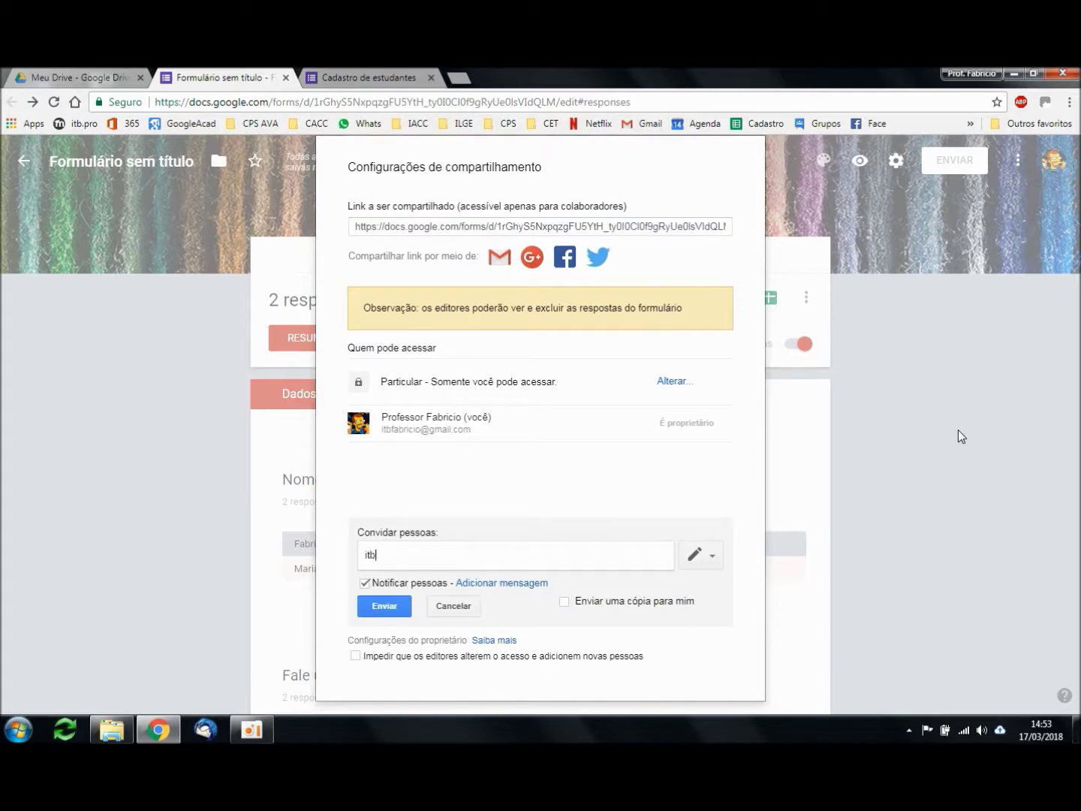
pyautogui.write('beth')
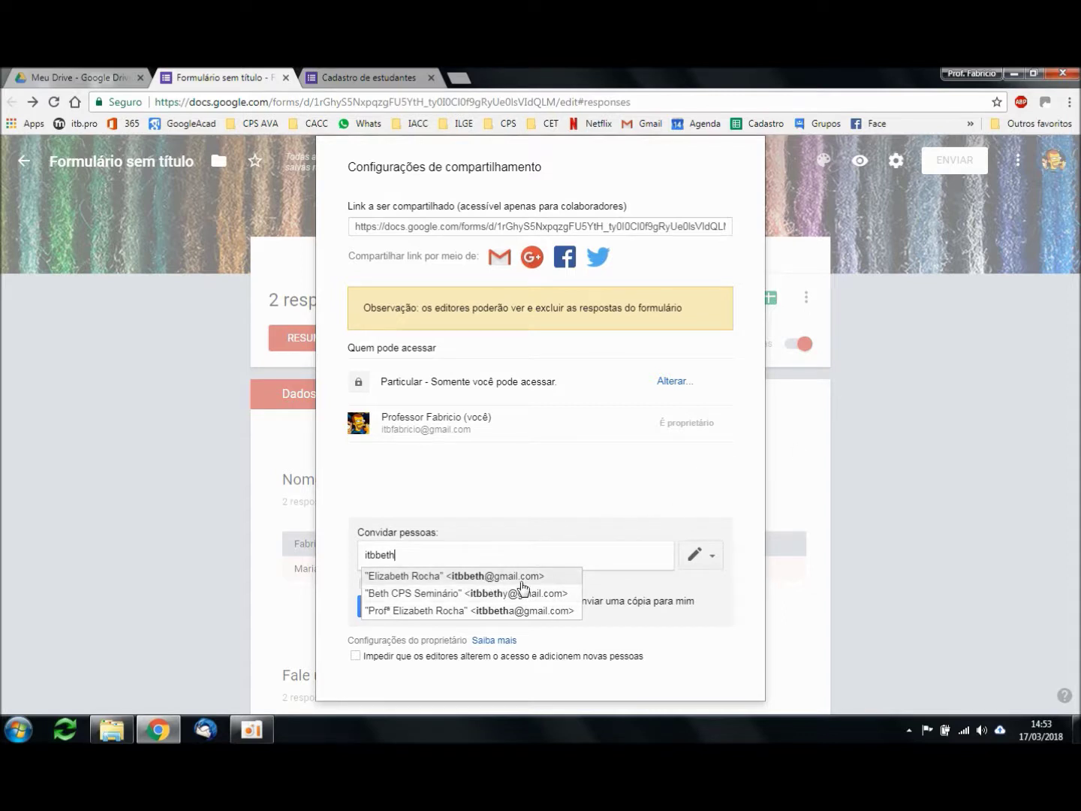
pyautogui.click(516, 611)
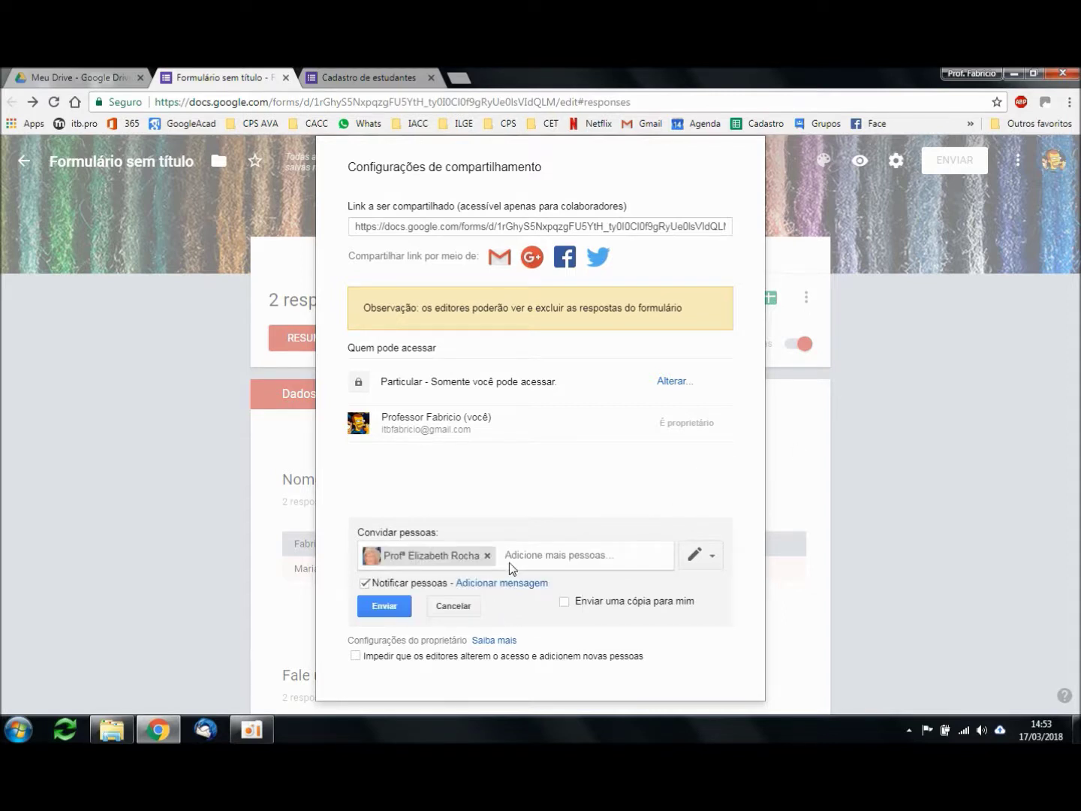
# Step: Keep Pode editar and notification on, untick Enviar uma cópia para mim, and close
pyautogui.click(714, 559)
pyautogui.click(713, 557)
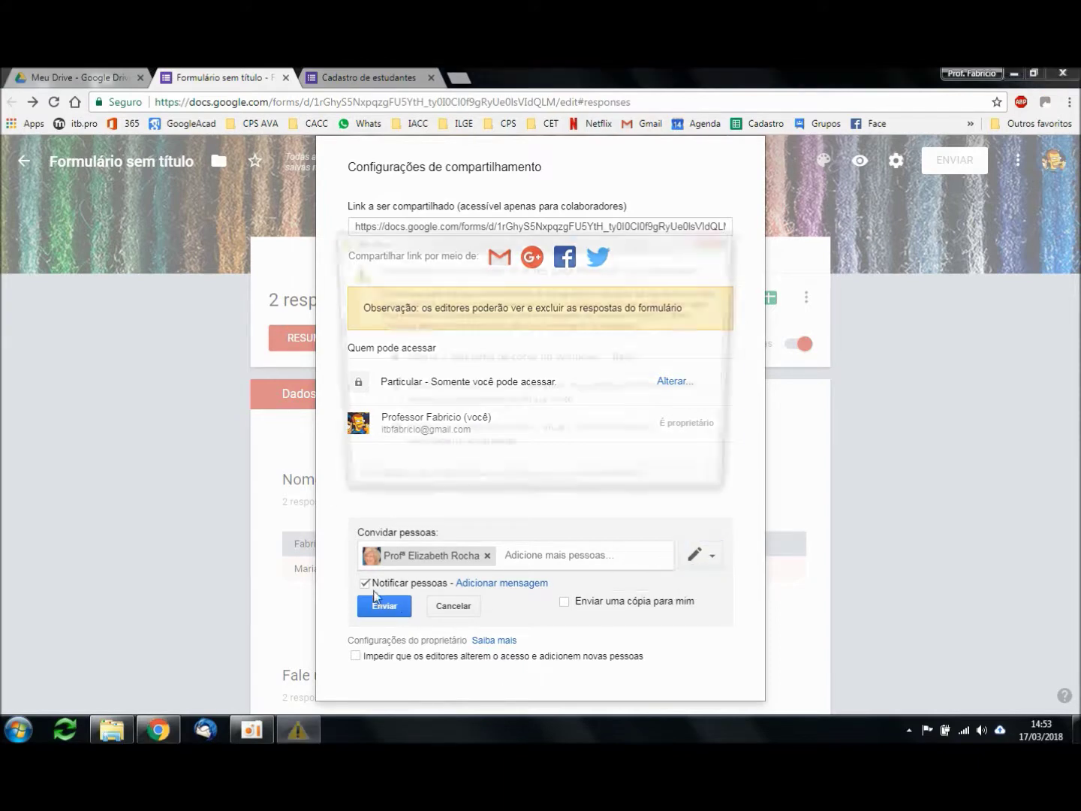
pyautogui.click(363, 589)
pyautogui.click(364, 585)
pyautogui.click(364, 585)
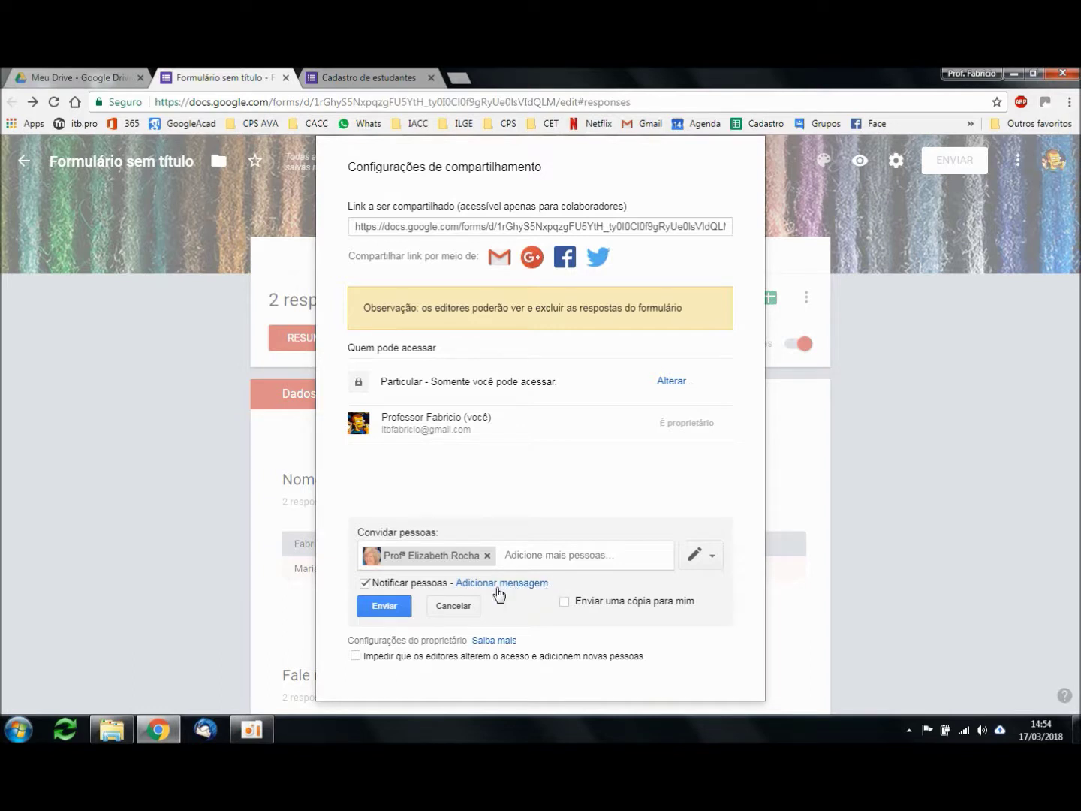
pyautogui.click(564, 602)
pyautogui.press('Escape')
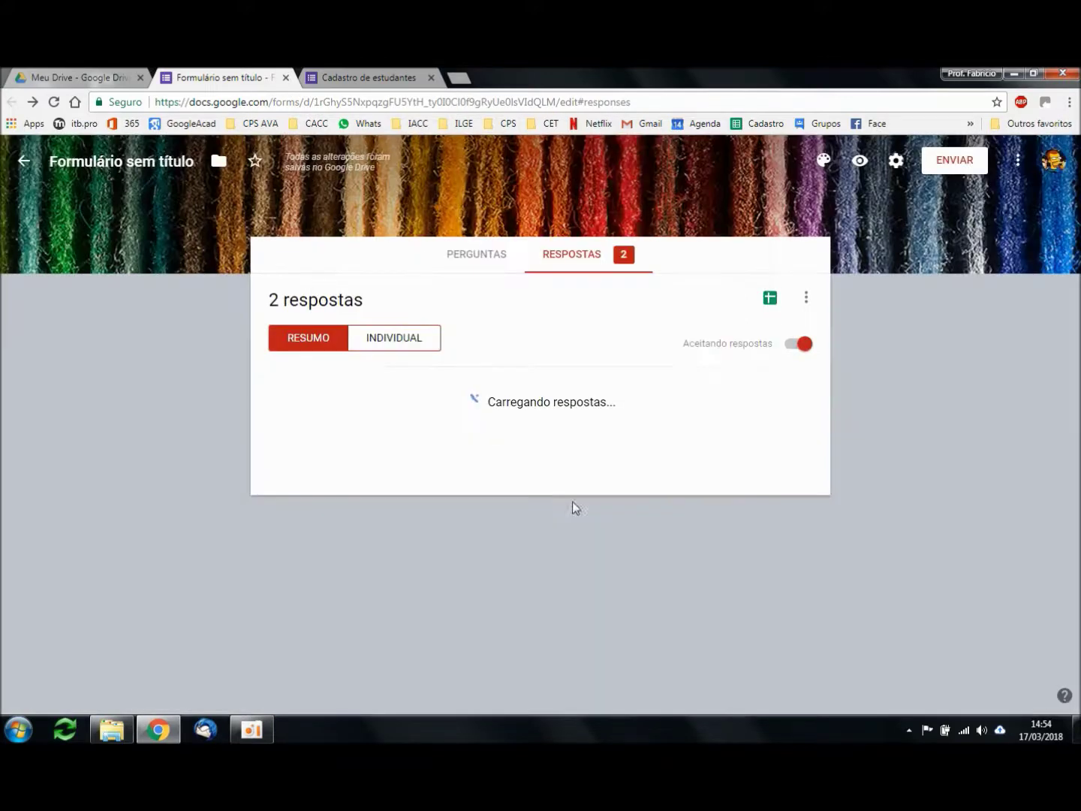
# Step: Rename the form file from 'Formulário sem título' to 'Cadastro de estudantes'
pyautogui.click(473, 257)
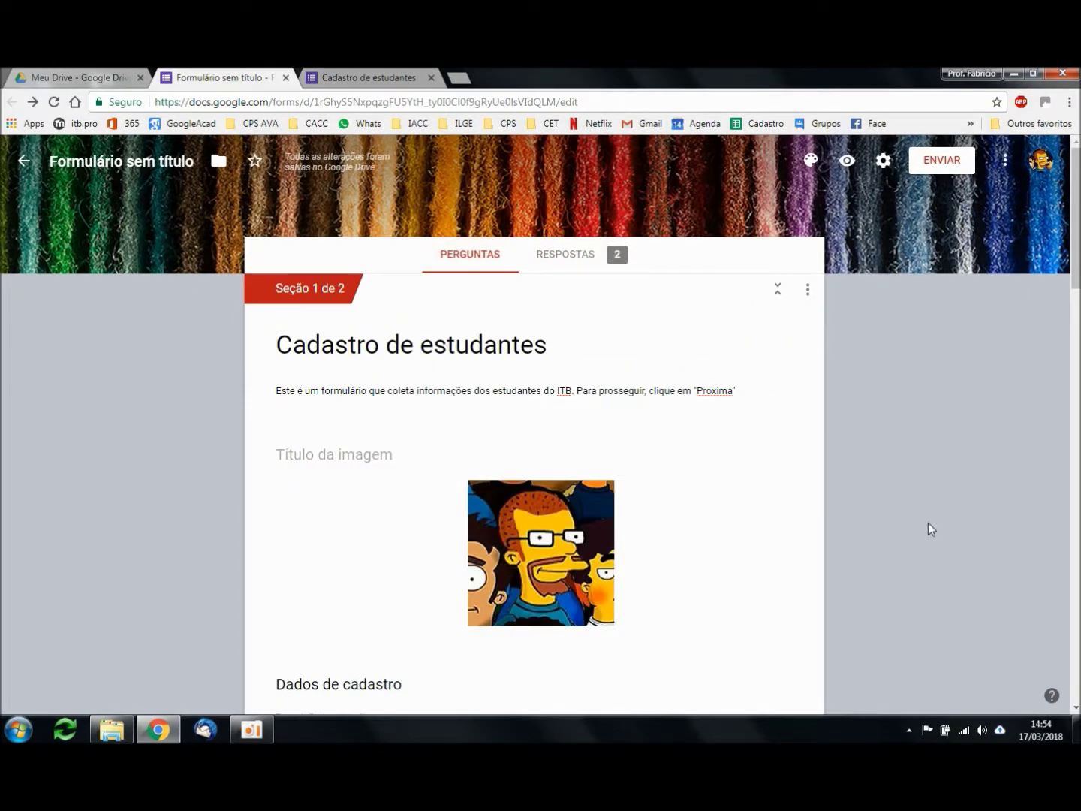
pyautogui.click(159, 164)
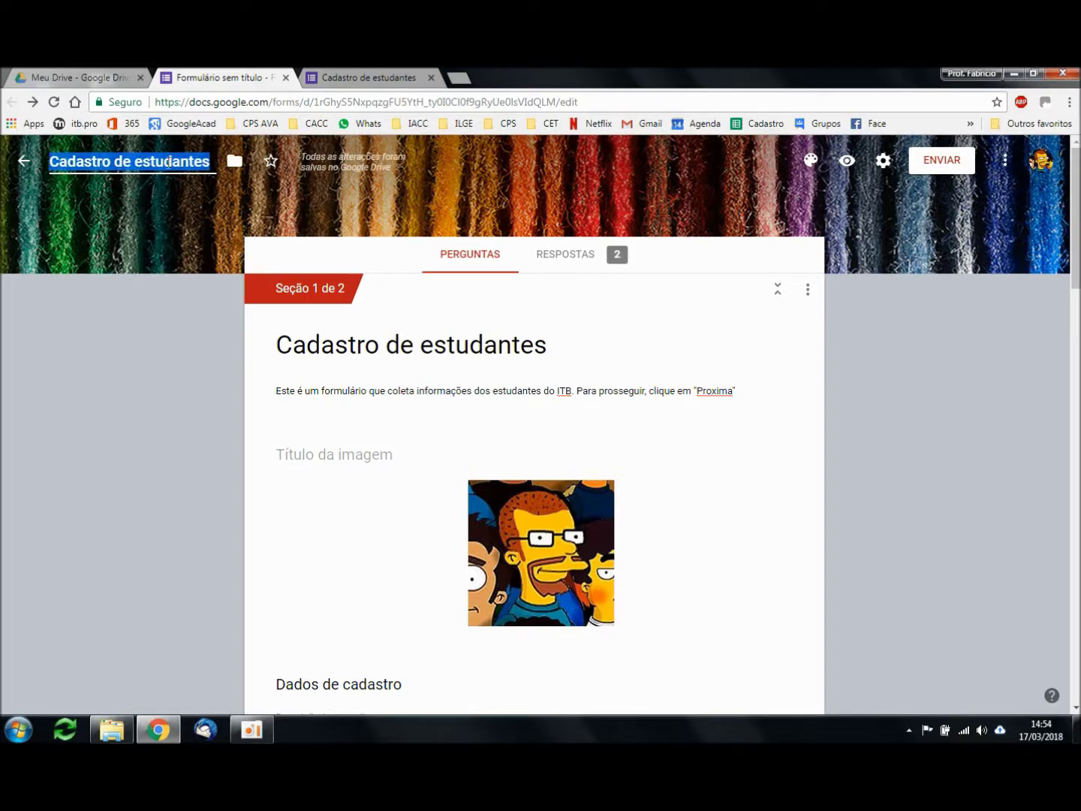
pyautogui.click(210, 161)
pyautogui.moveTo(211, 161); pyautogui.dragTo(33, 166)
pyautogui.click(277, 340)
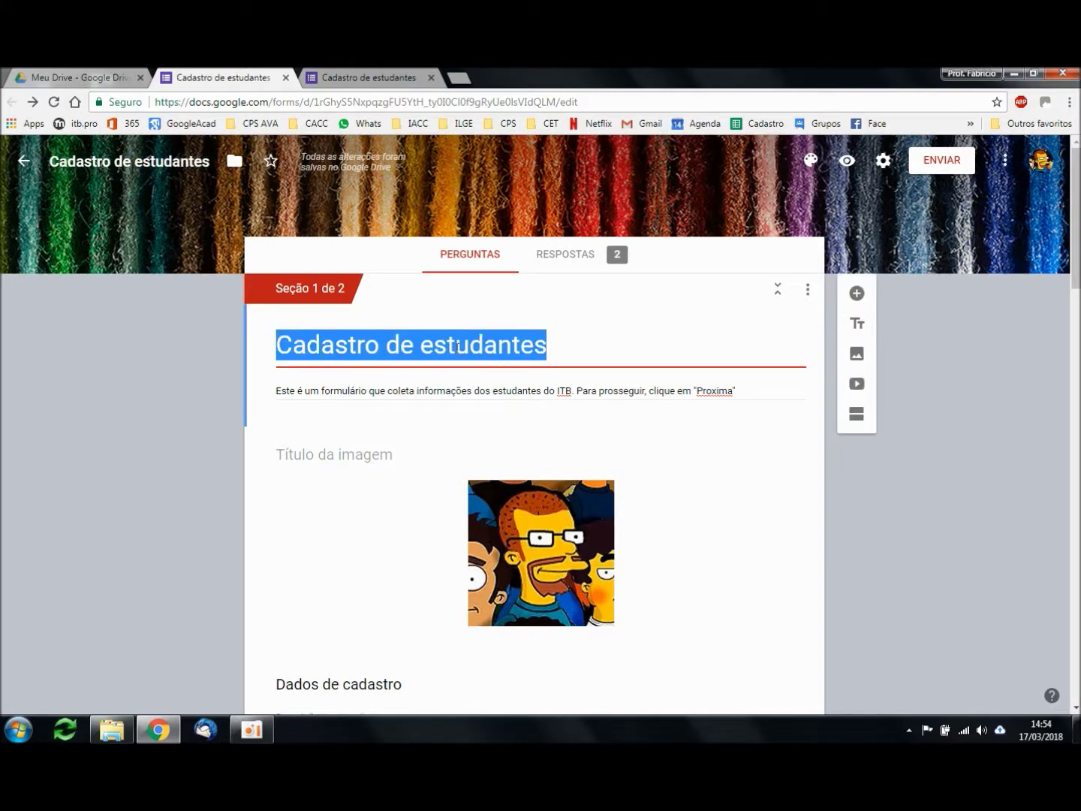
pyautogui.click(218, 364)
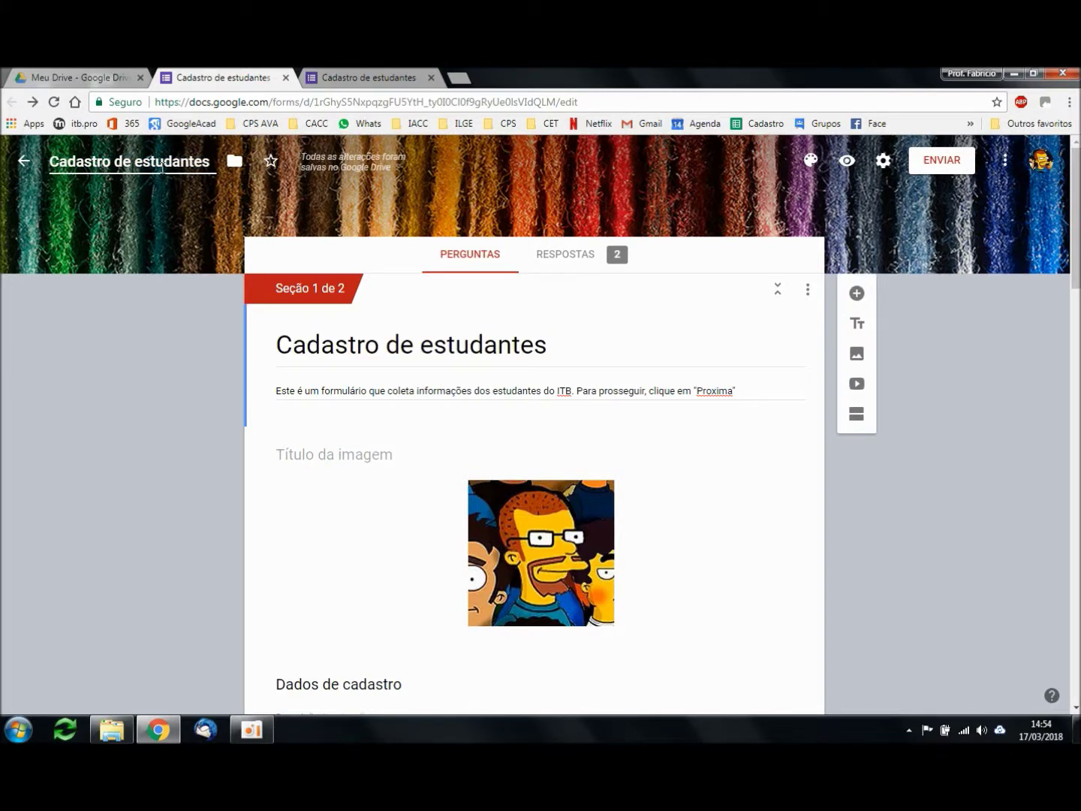
pyautogui.click(124, 381)
pyautogui.click(88, 73)
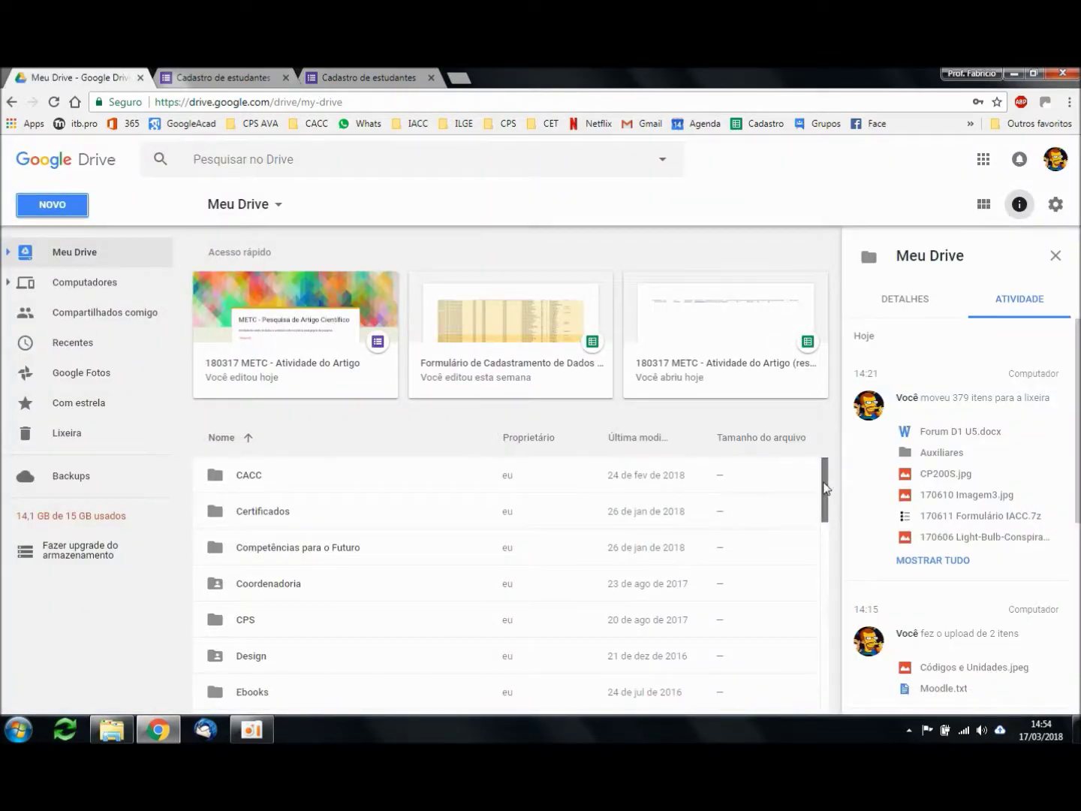
pyautogui.scroll(-2, 815, 593)
pyautogui.scroll(-5, 815, 601)
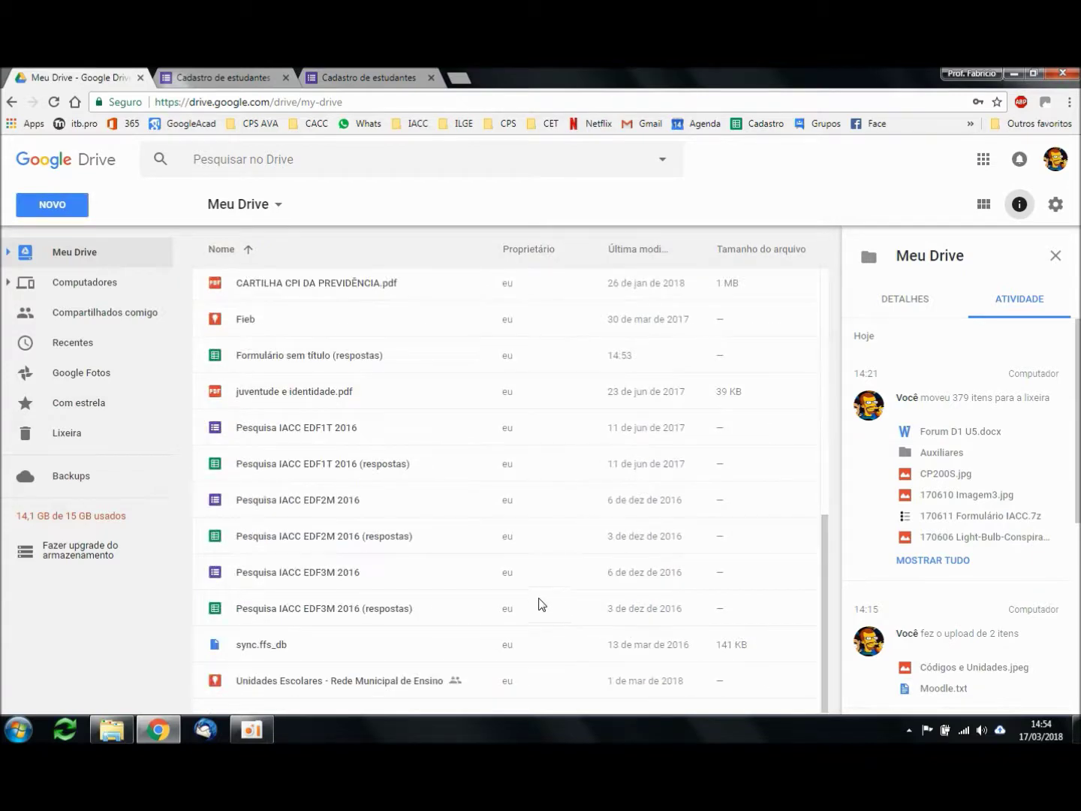
pyautogui.scroll(1, 539, 603)
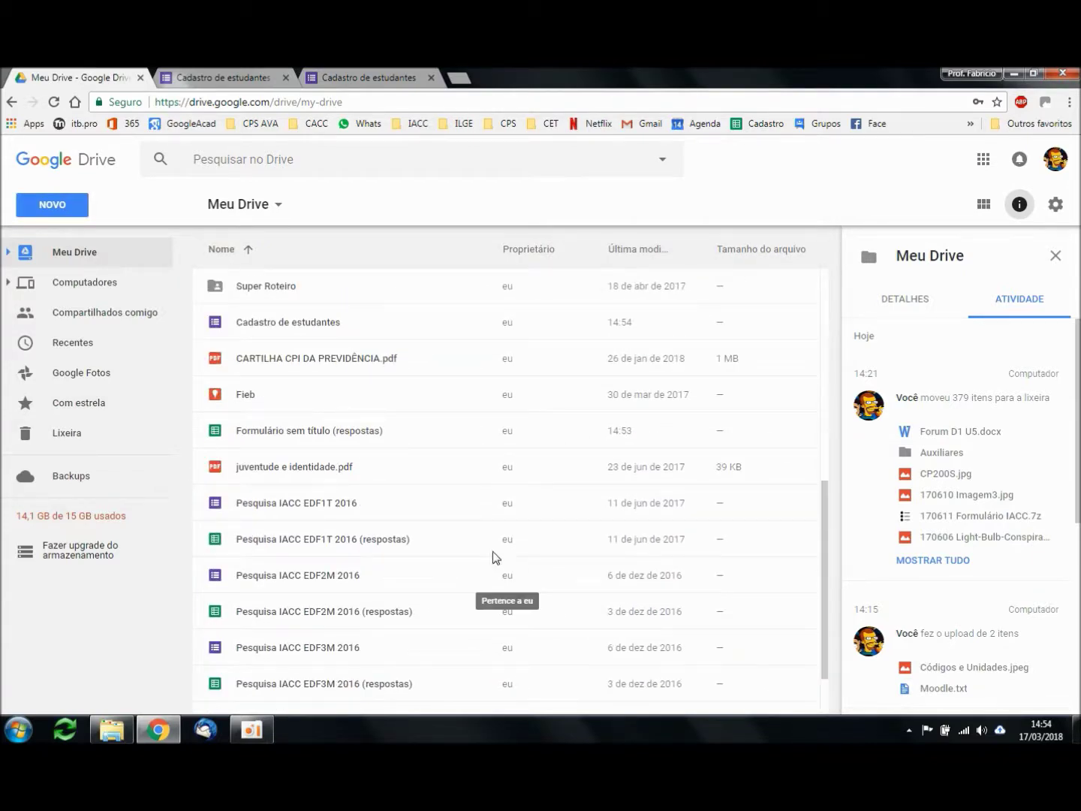
pyautogui.click(363, 320)
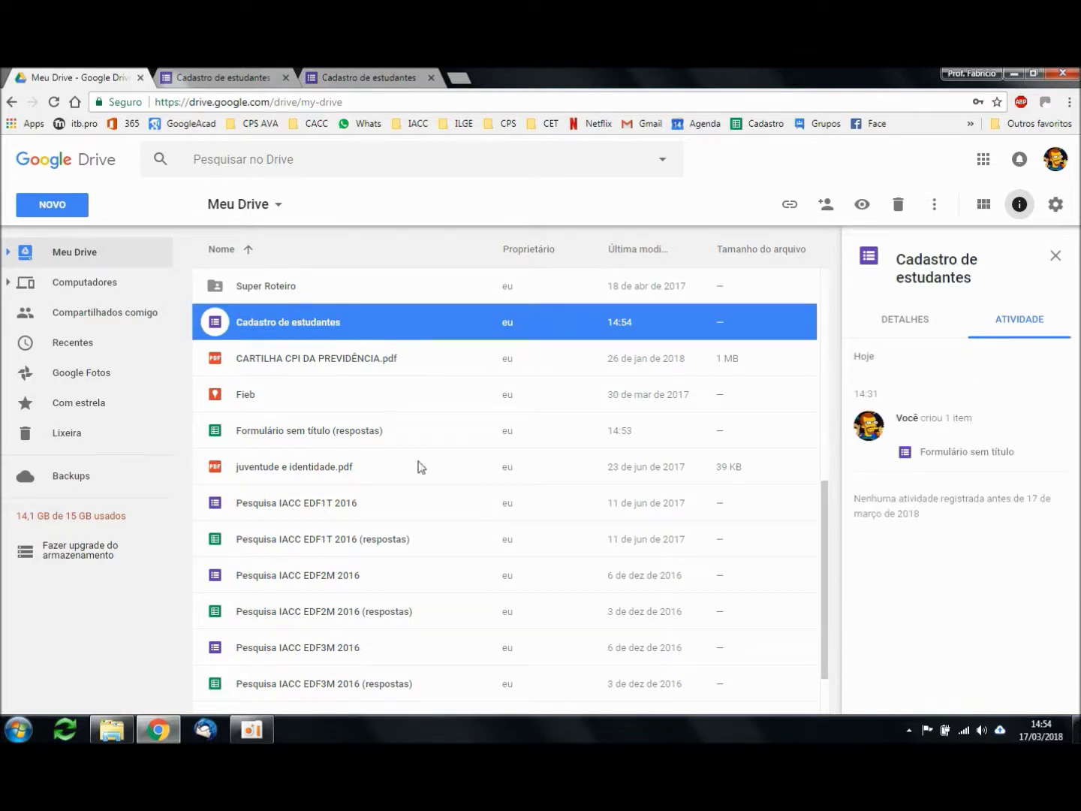
pyautogui.scroll(3, 425, 514)
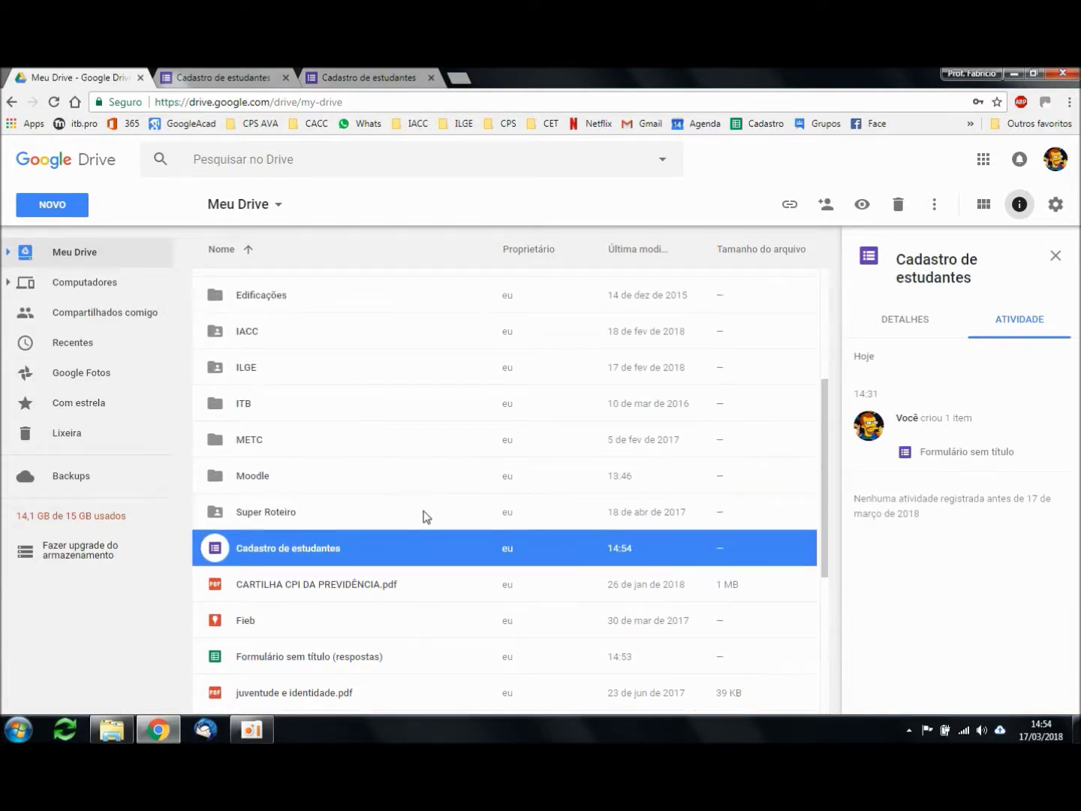
pyautogui.click(213, 76)
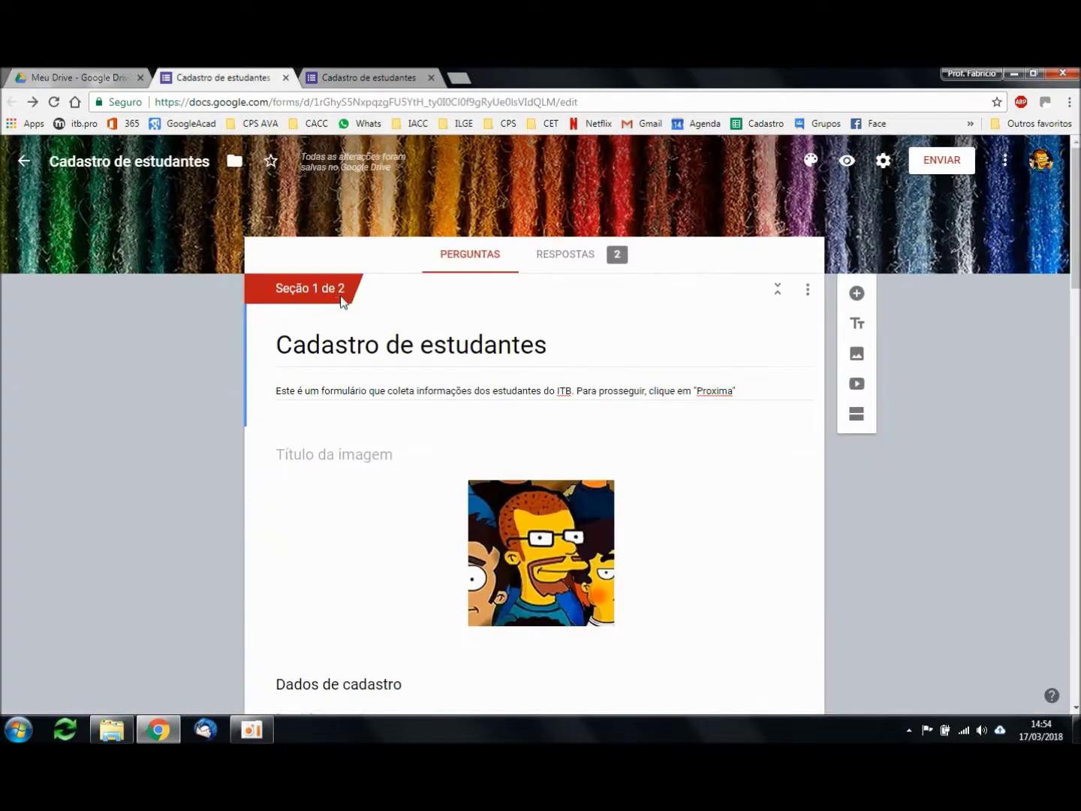
# Step: Show responses in the Individual view, open the linked responses spreadsheet, then return to Forms
pyautogui.click(574, 261)
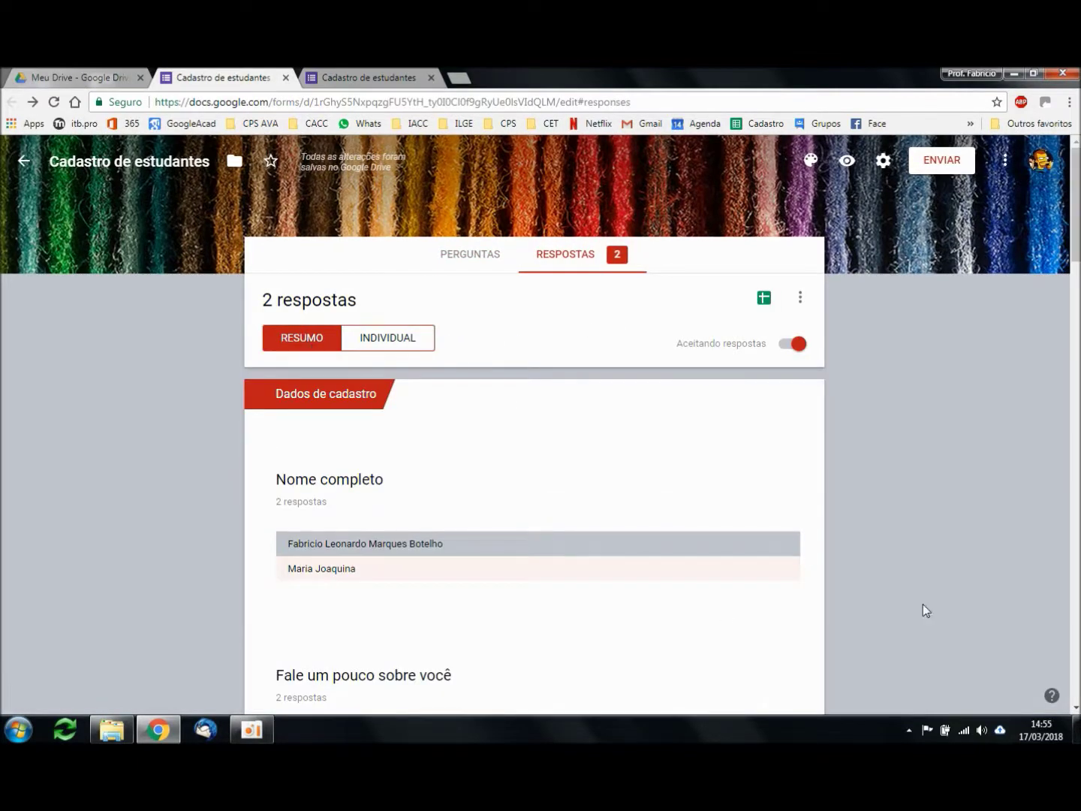
pyautogui.scroll(-8, 907, 565)
pyautogui.scroll(10, 891, 524)
pyautogui.click(391, 338)
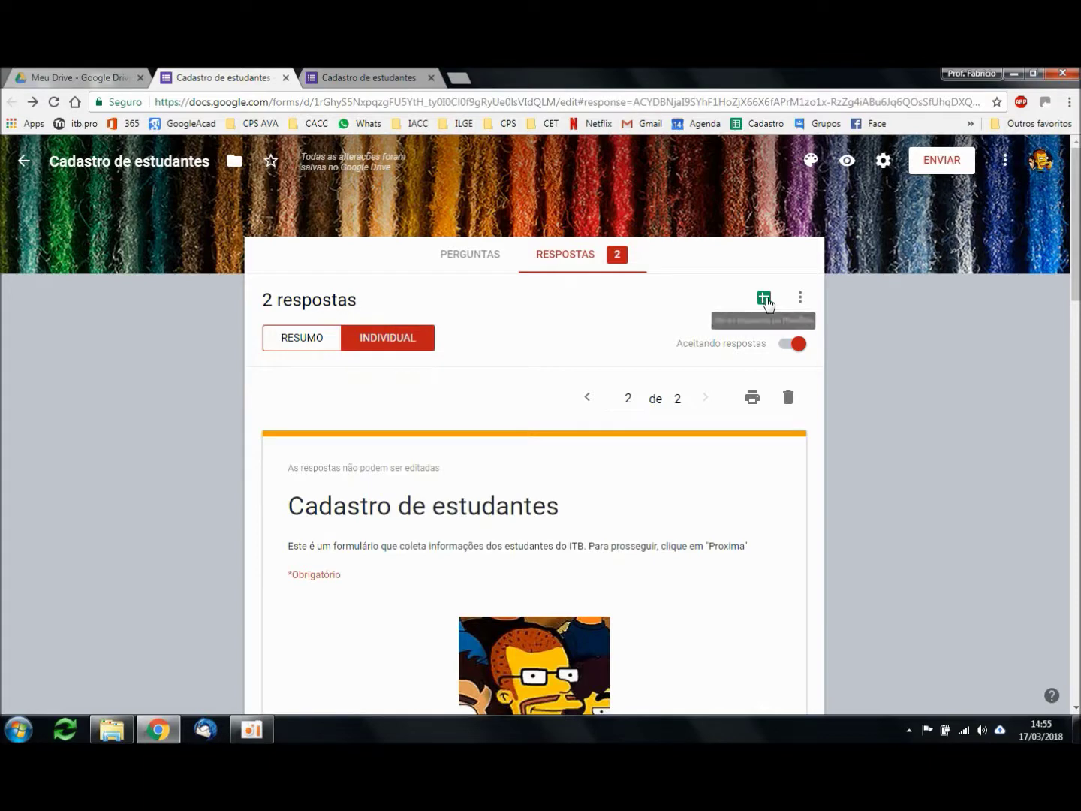
pyautogui.click(766, 302)
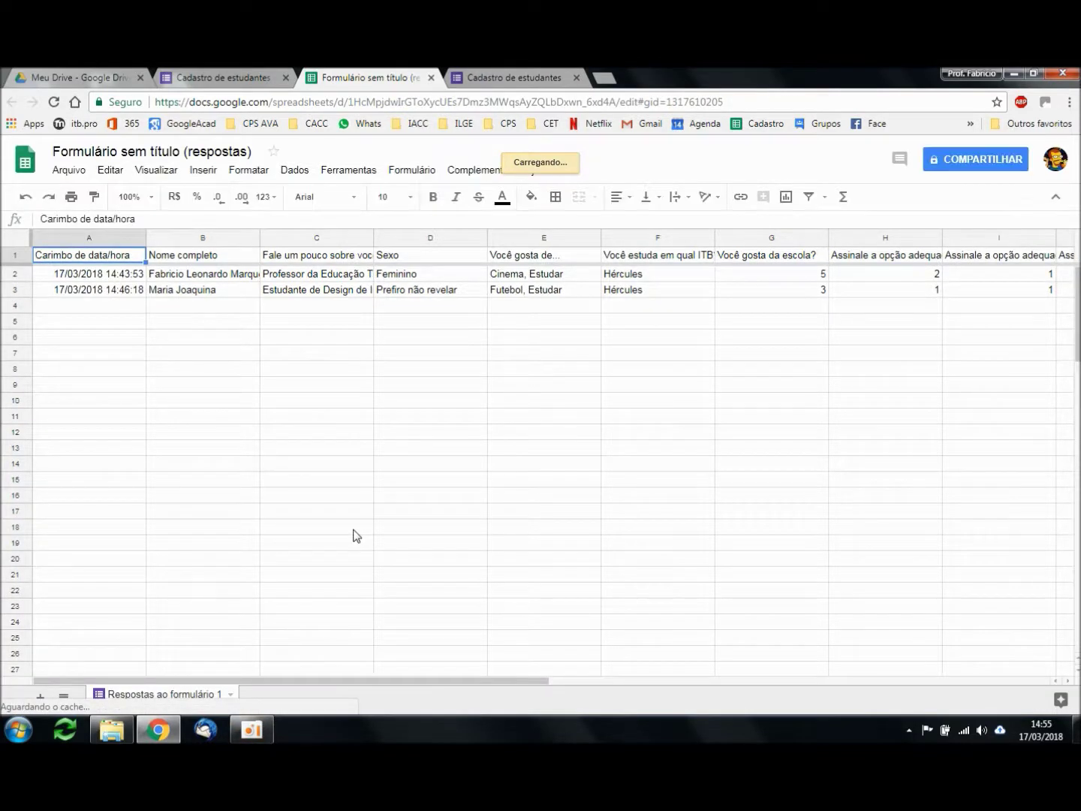
pyautogui.click(245, 75)
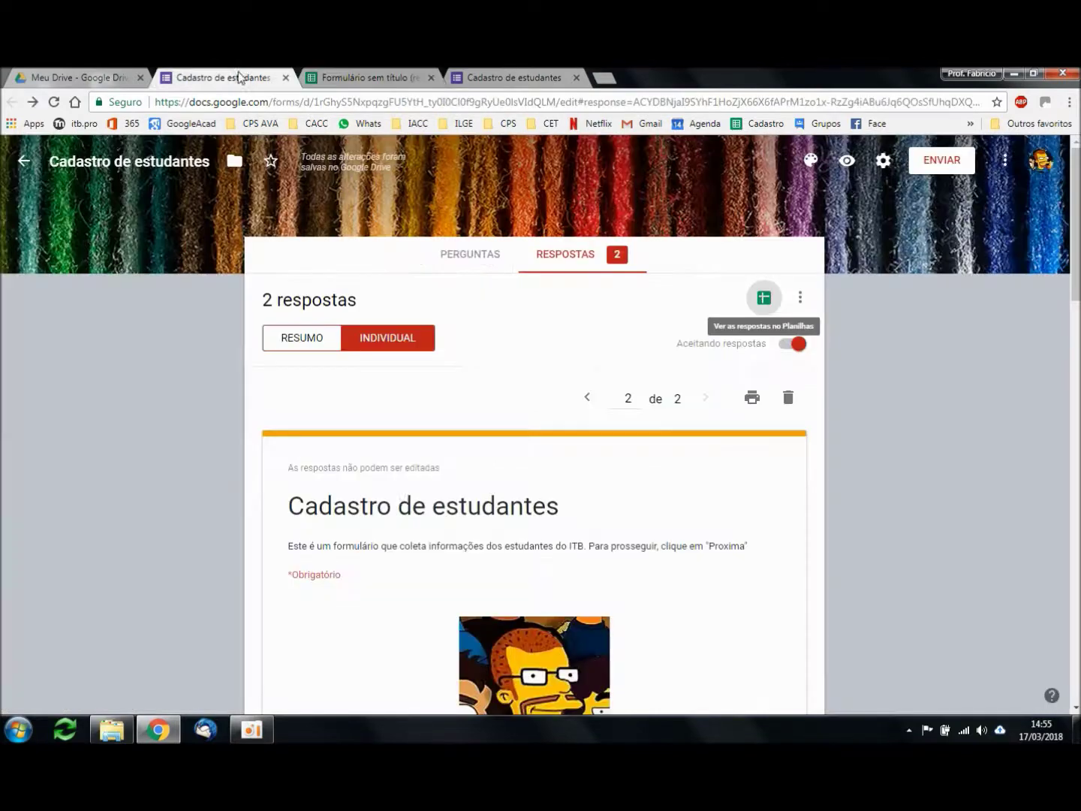